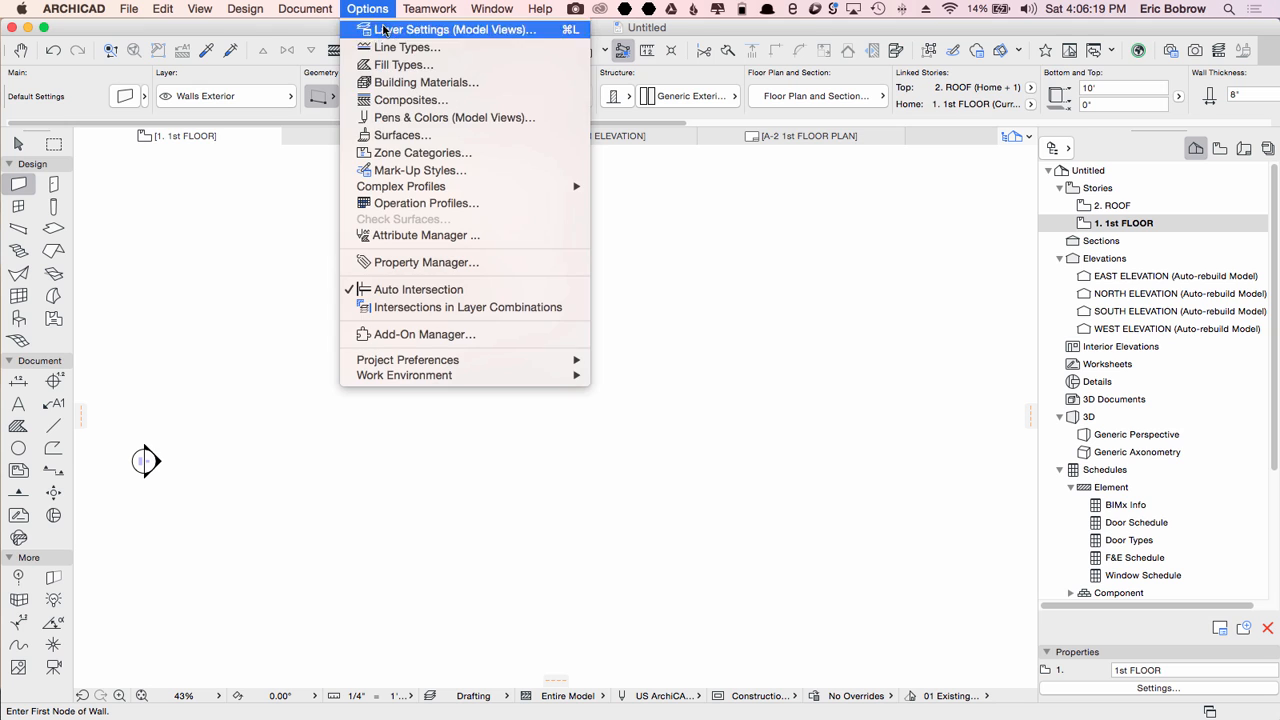
Step: Set the working units fractions to 1/64 in the project preferences
mouse_move(436, 362)
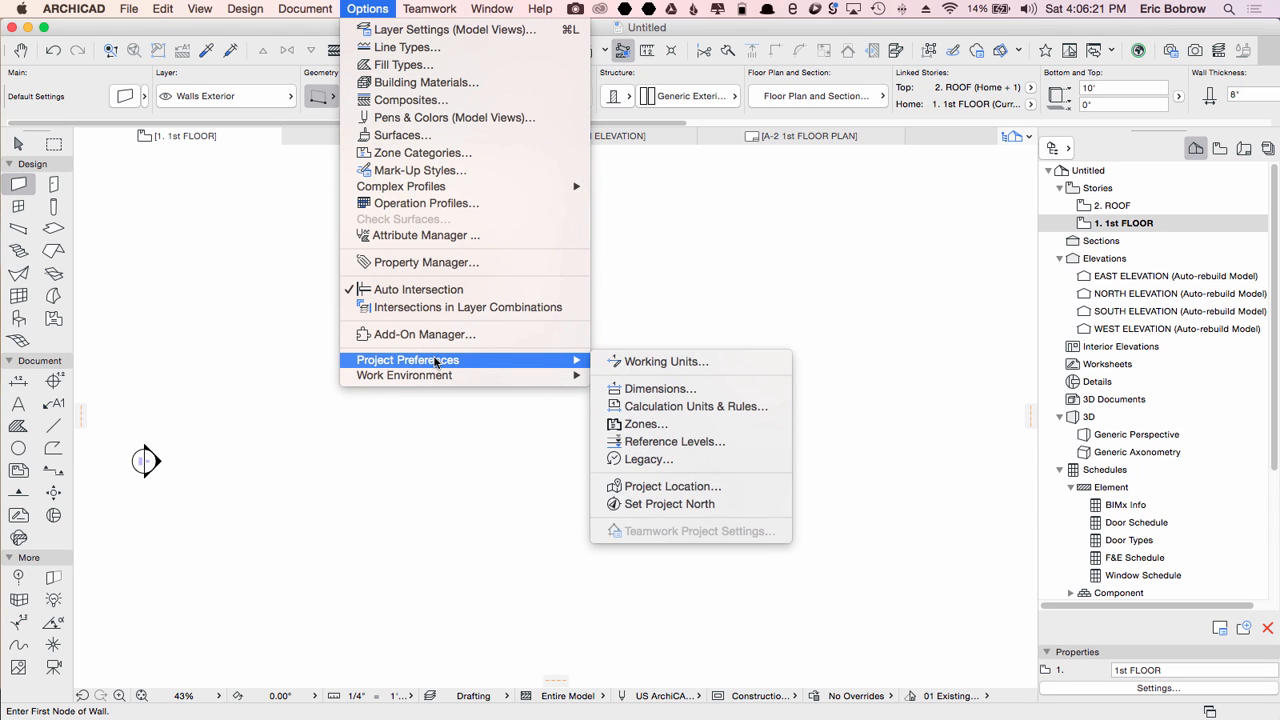
click(627, 362)
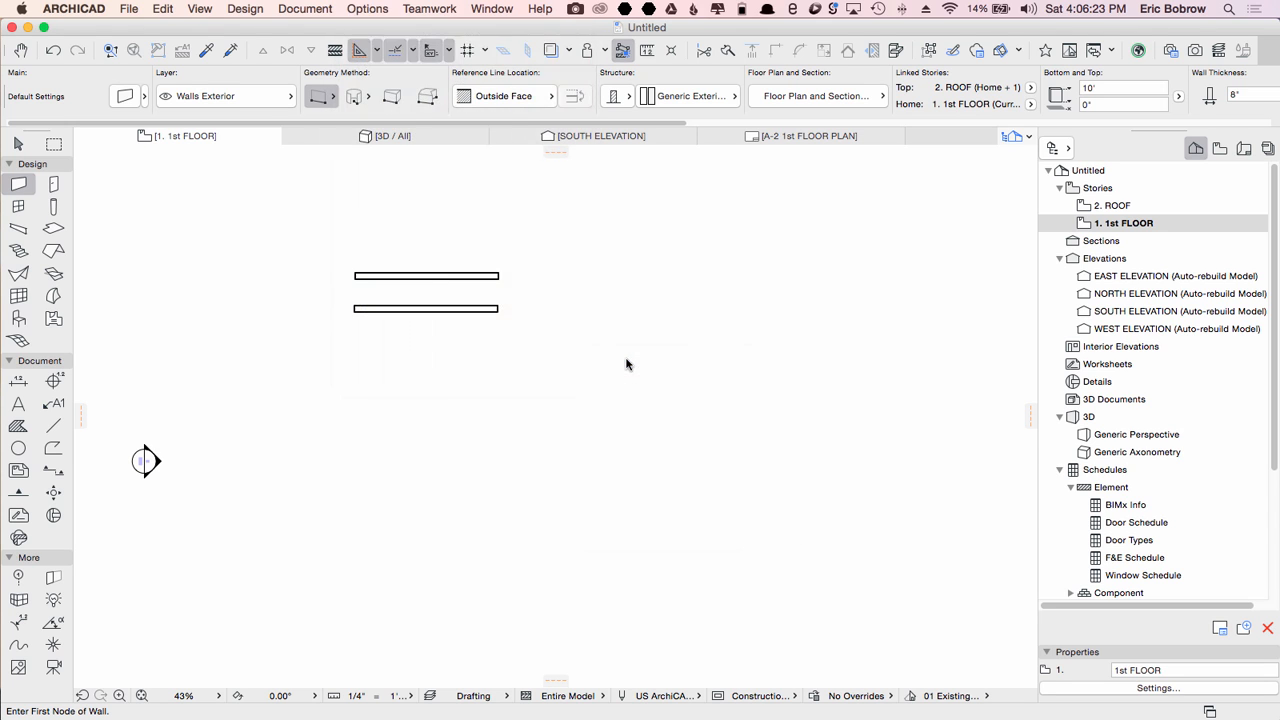
click(652, 244)
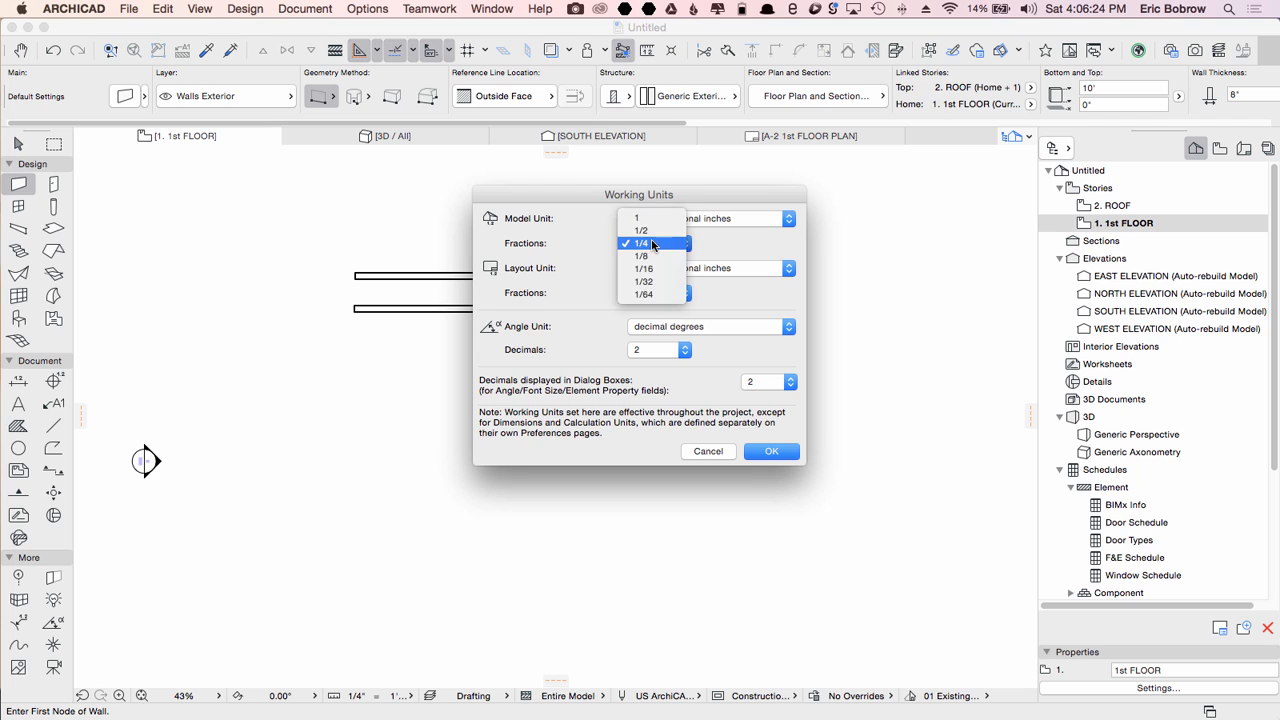
click(654, 294)
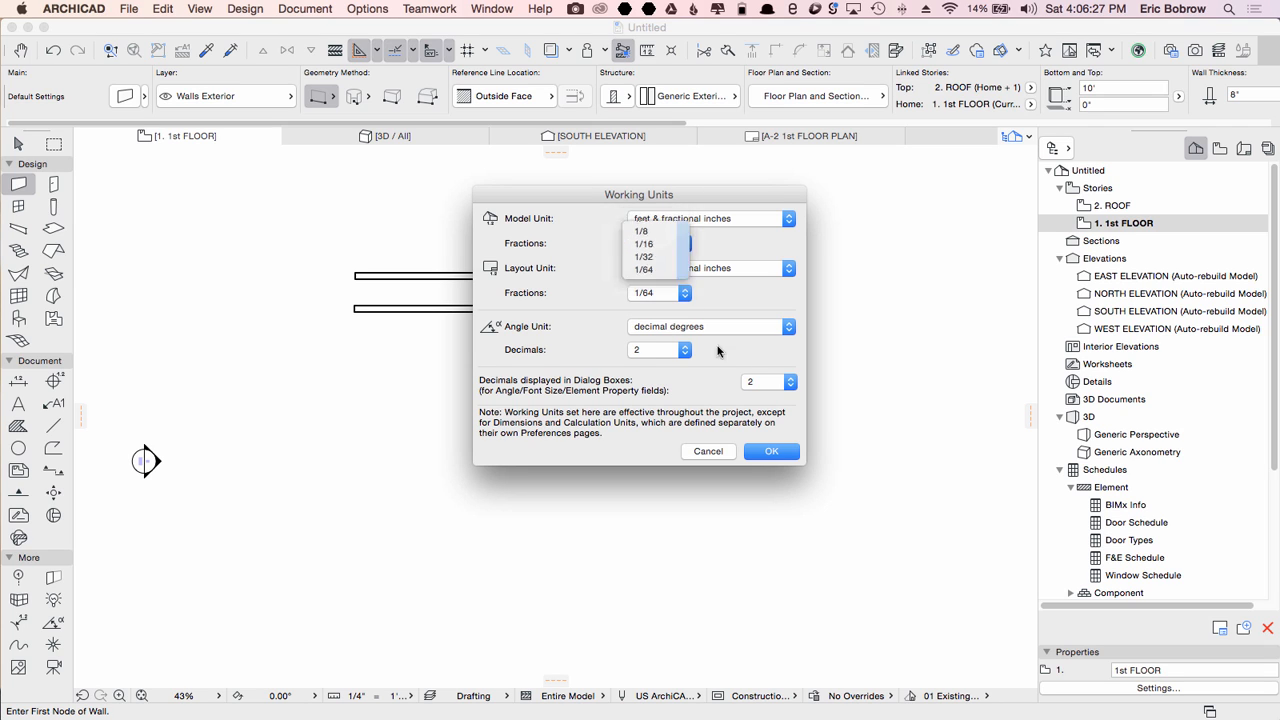
click(771, 451)
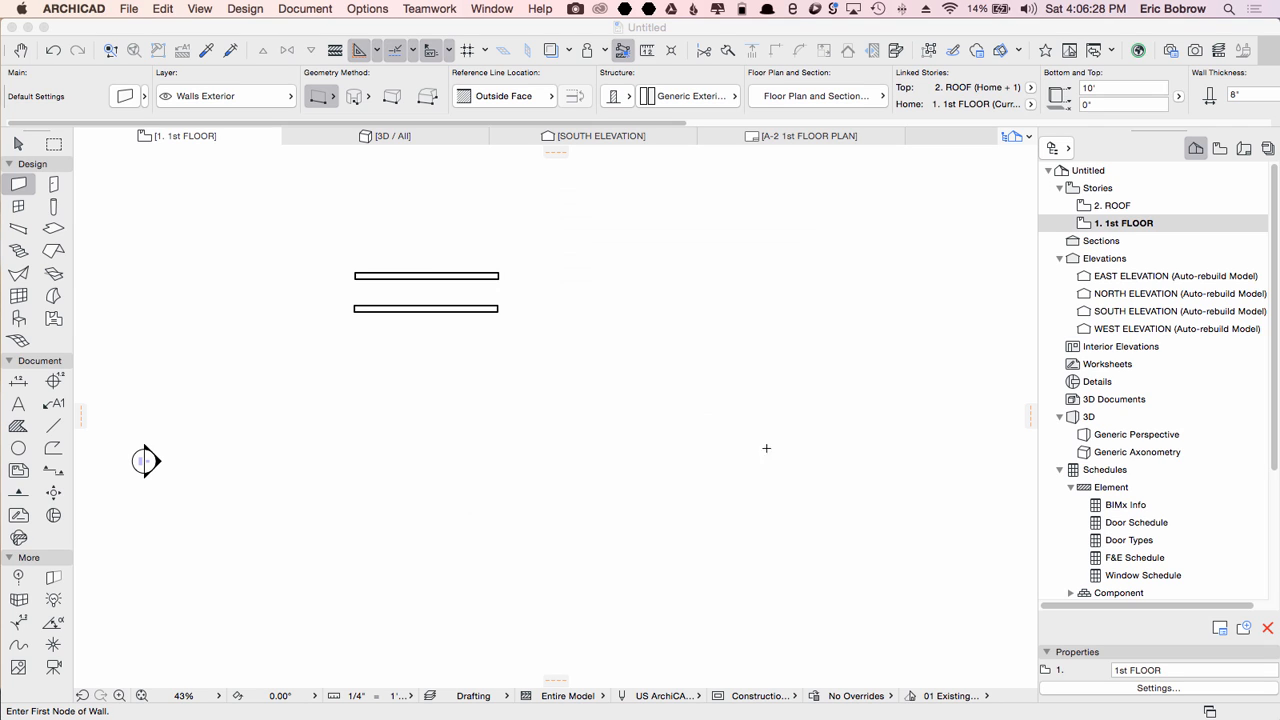
Step: Measure the length of the upper wall from end to end
click(647, 50)
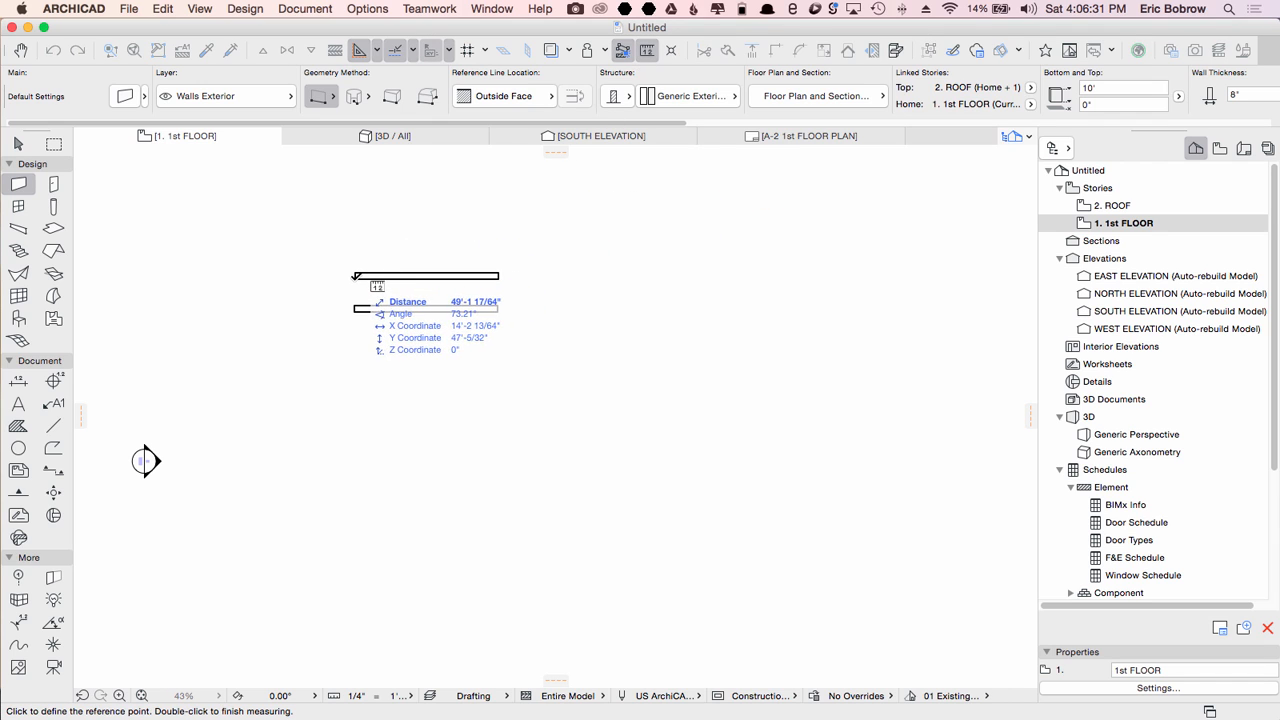
click(355, 277)
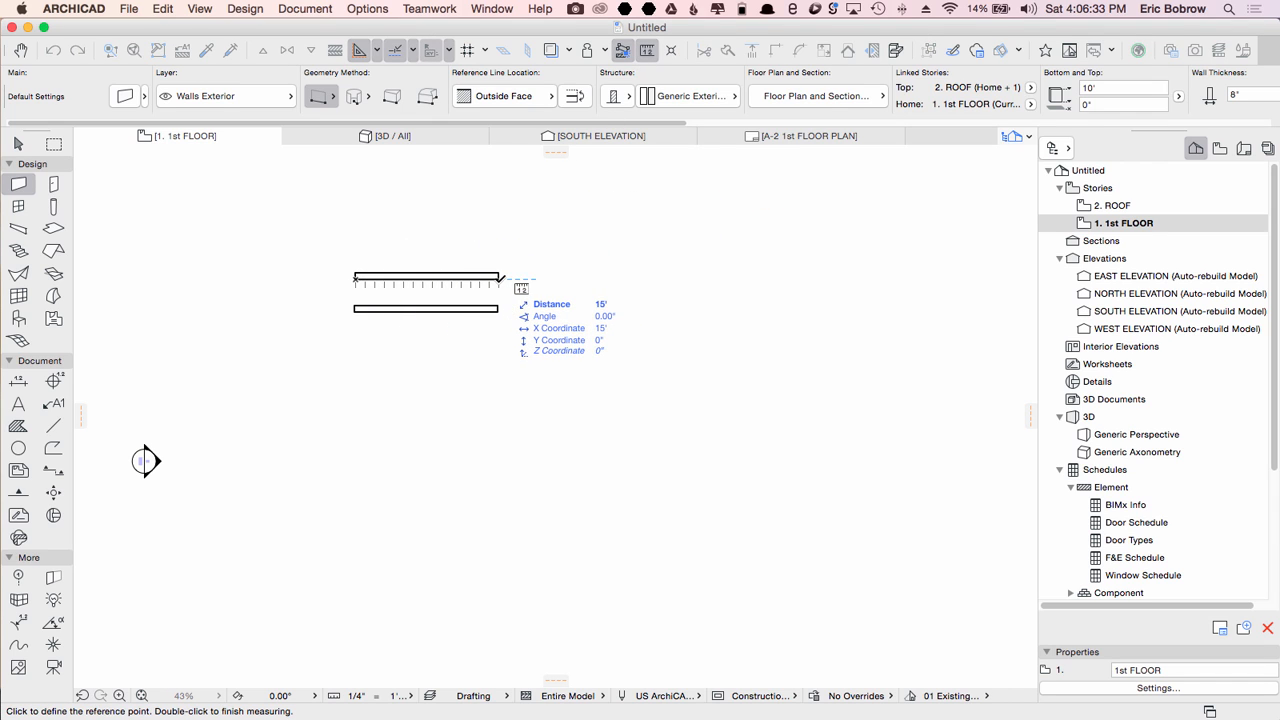
click(499, 278)
key(Escape)
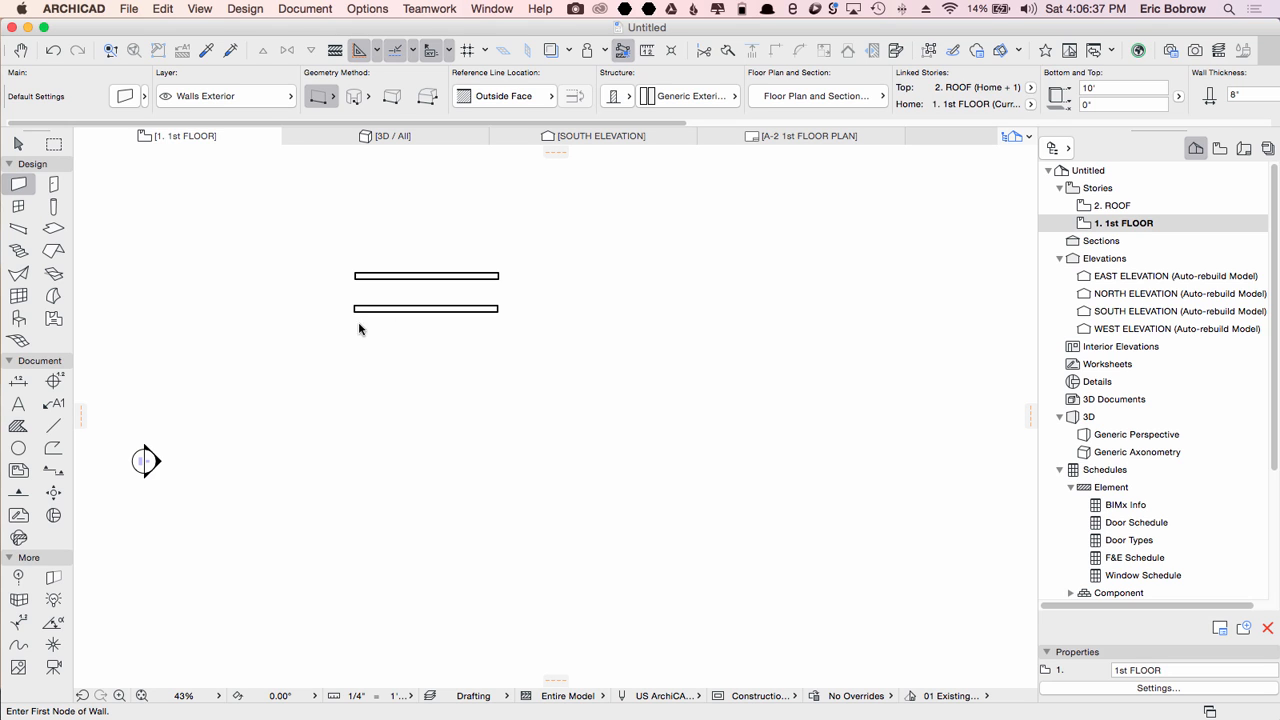
Step: Measure the length of the lower wall from end to end
key(m)
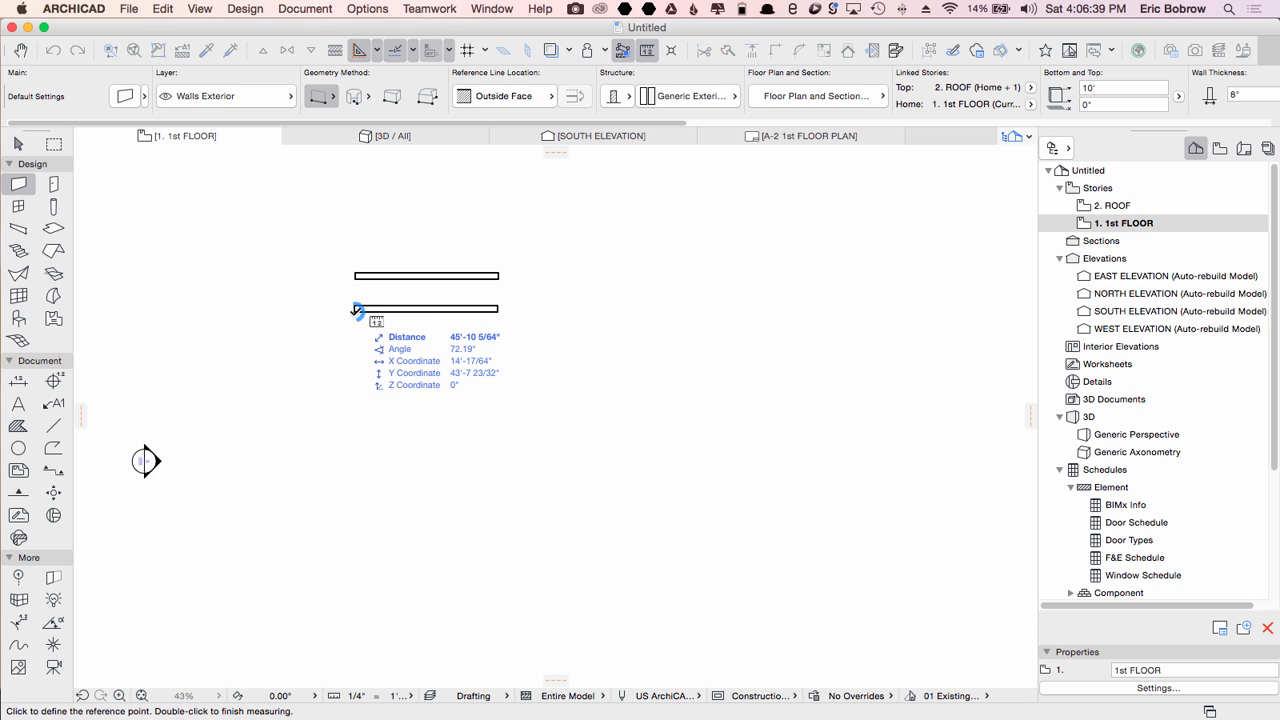
click(354, 310)
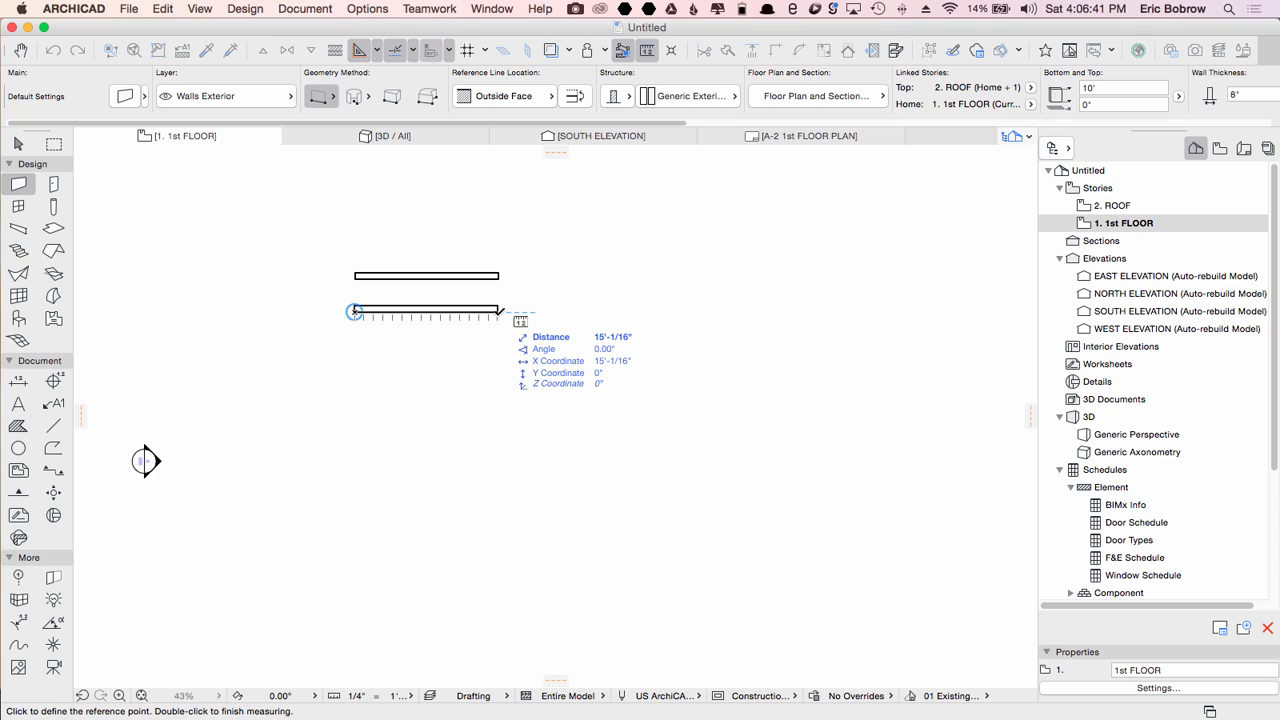
click(498, 310)
key(Escape)
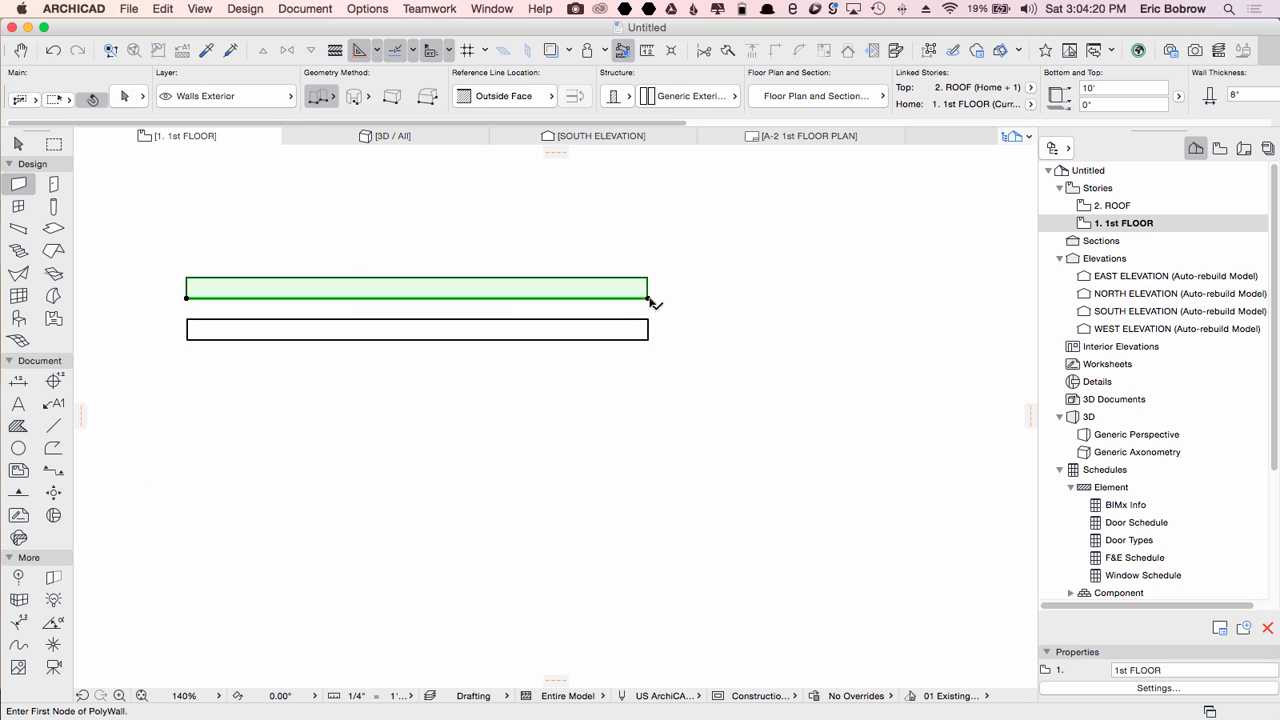
Step: Stretch the upper wall's right end so the wall is 16' long
shift+click(651, 295)
click(648, 296)
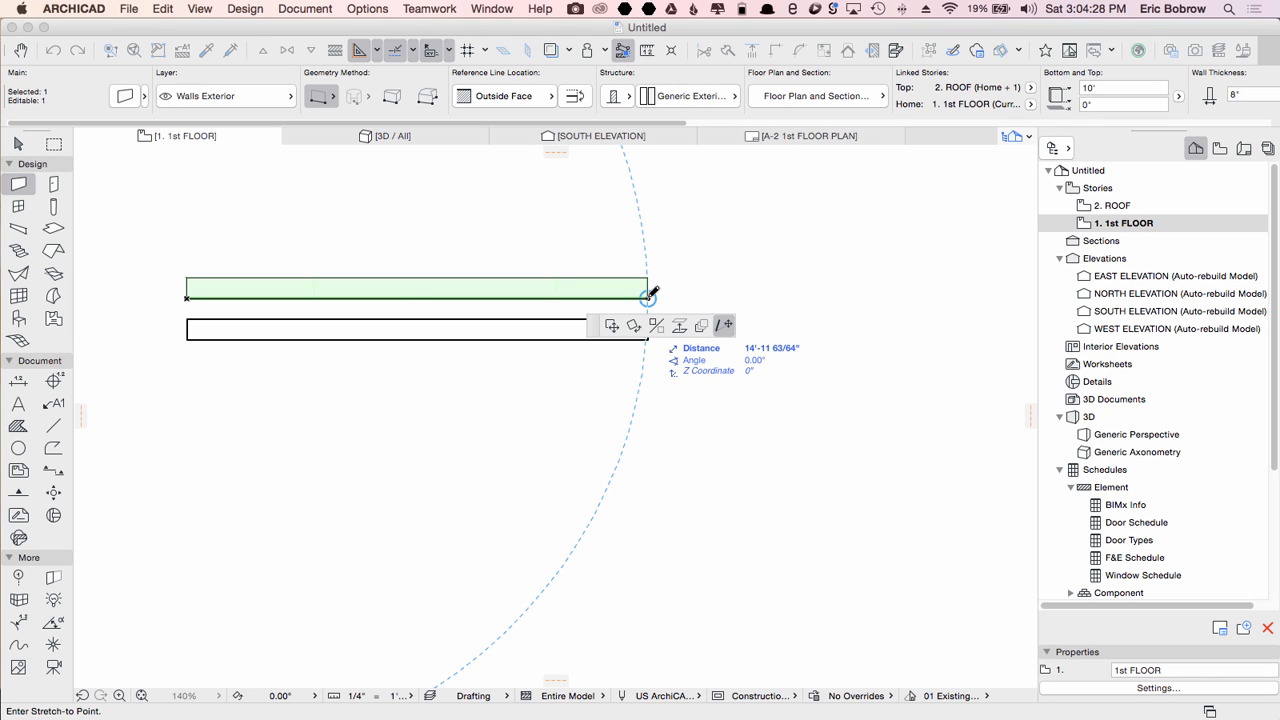
text(16)
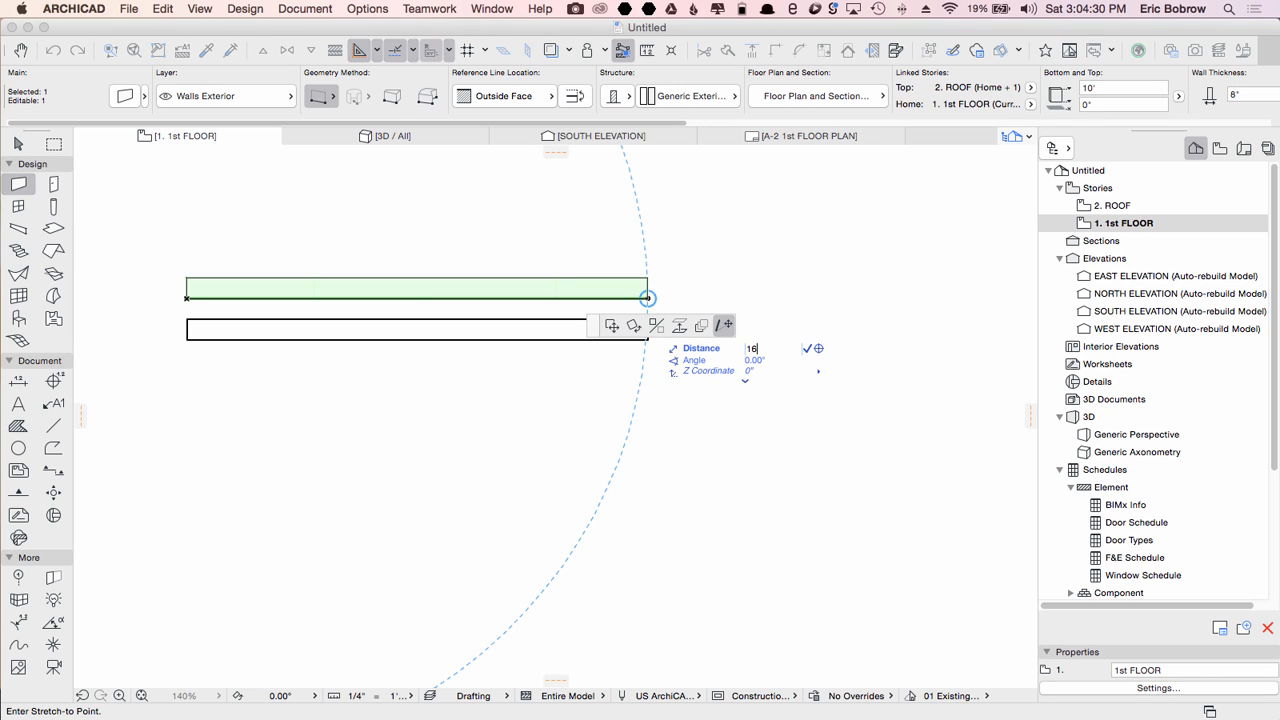
key(Return)
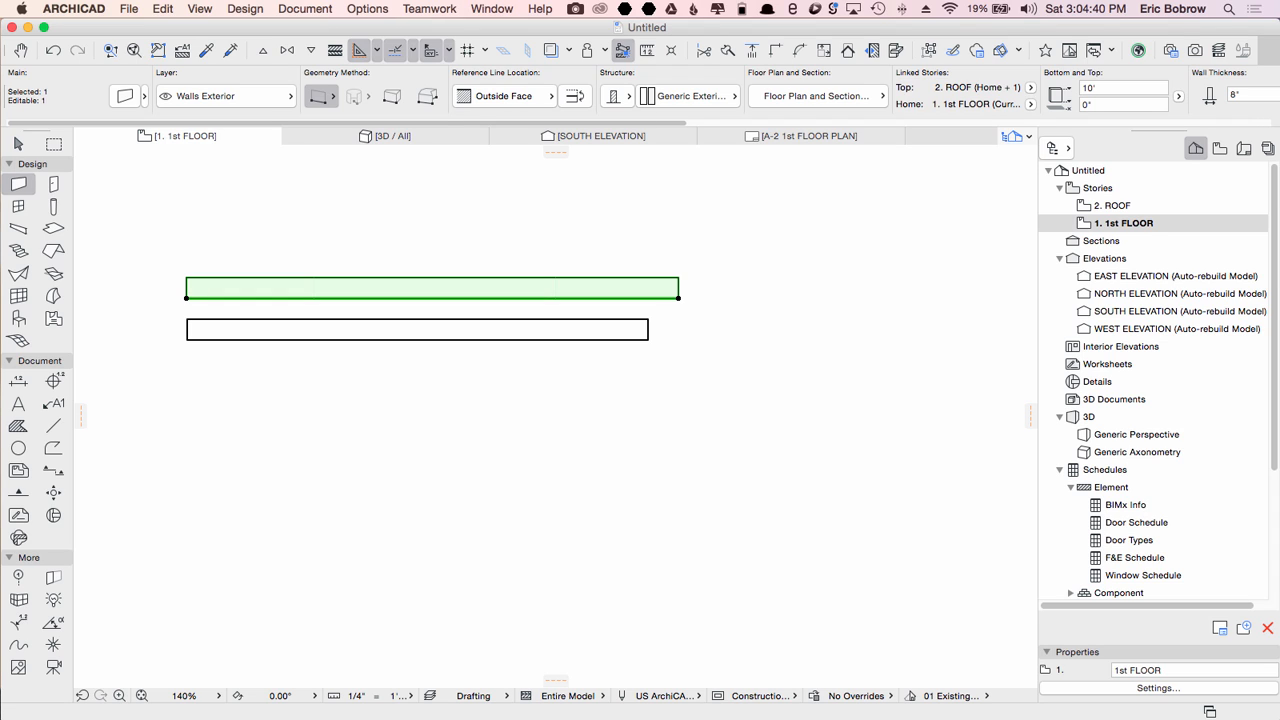
key(Escape)
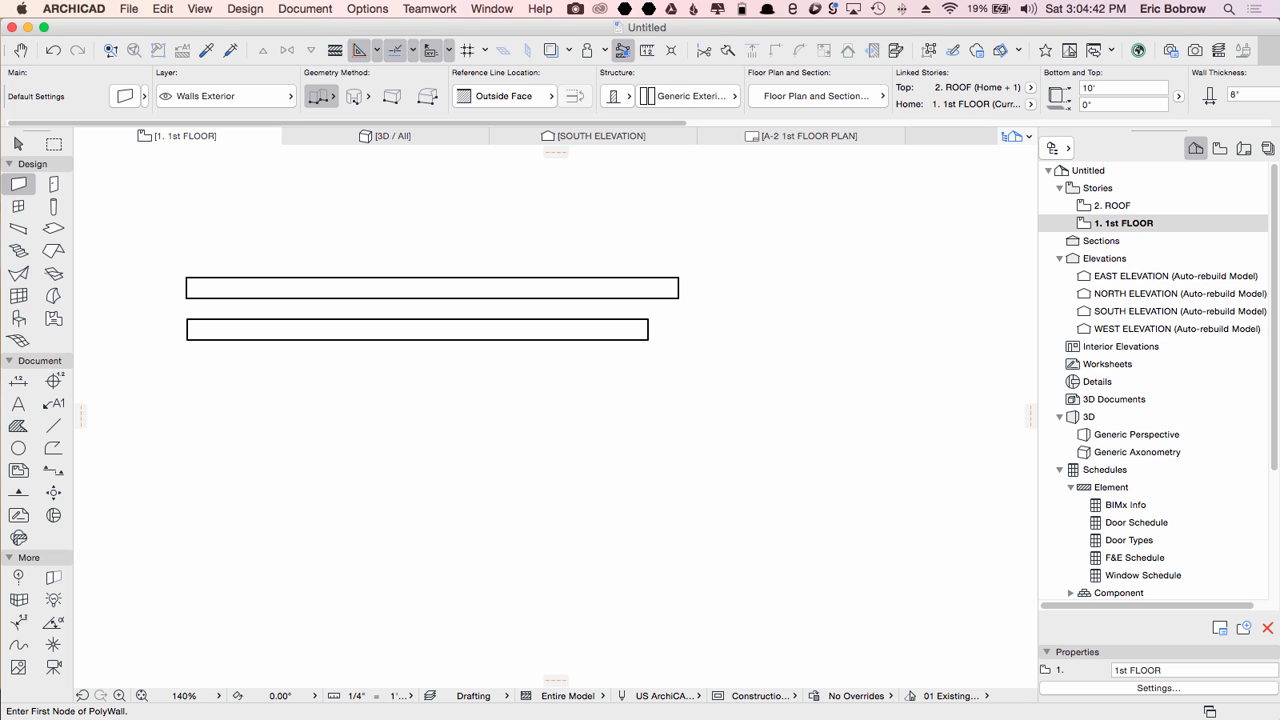
Step: Measure the upper wall's new length from its left end
key(m)
click(186, 298)
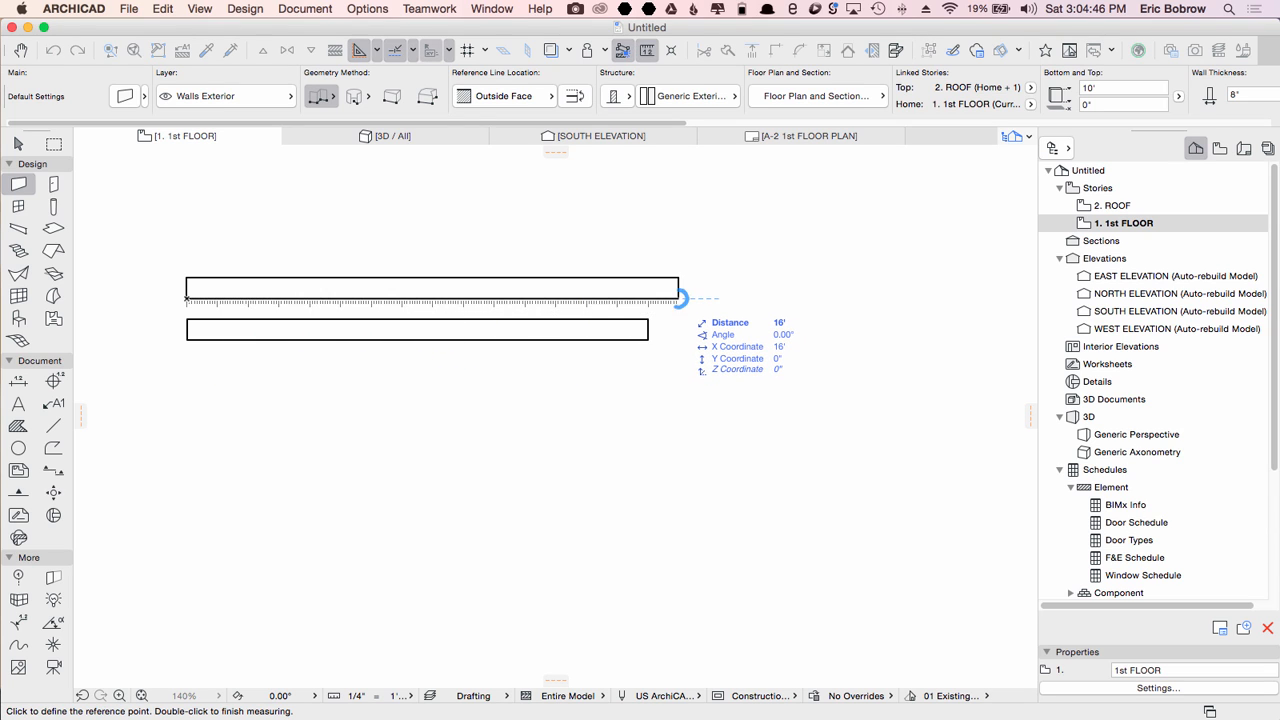
key(Escape)
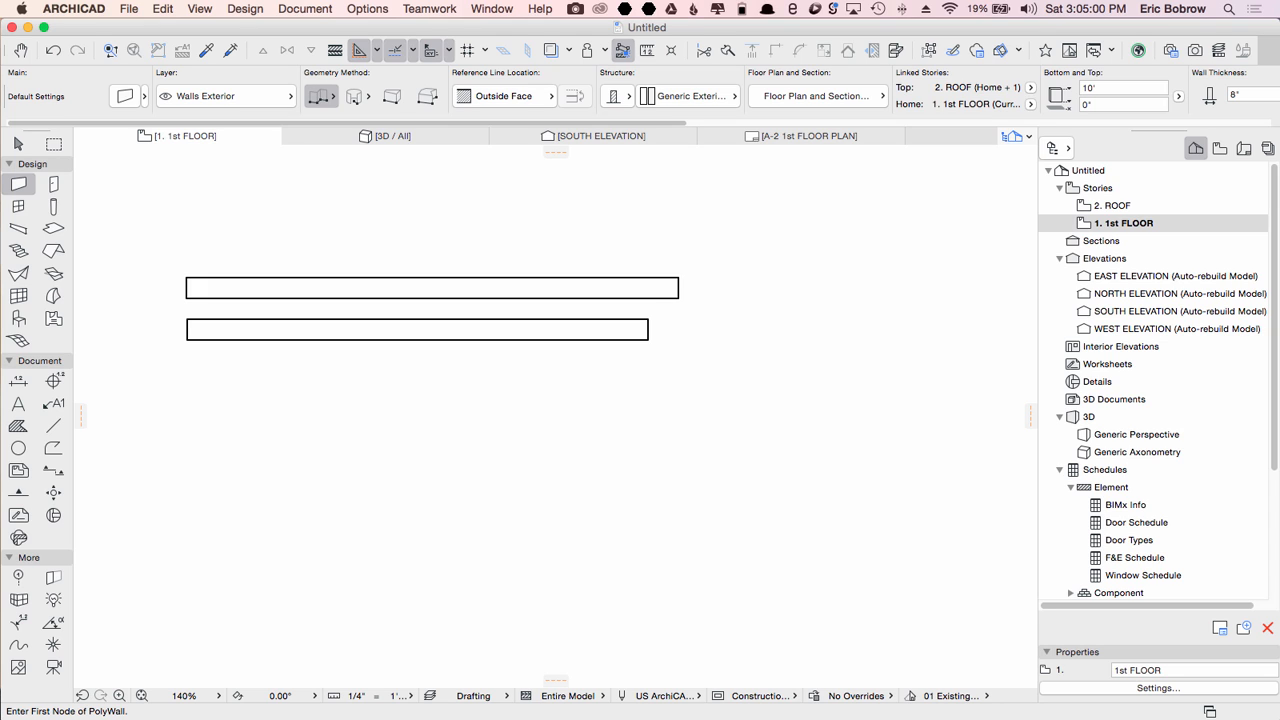
click(431, 50)
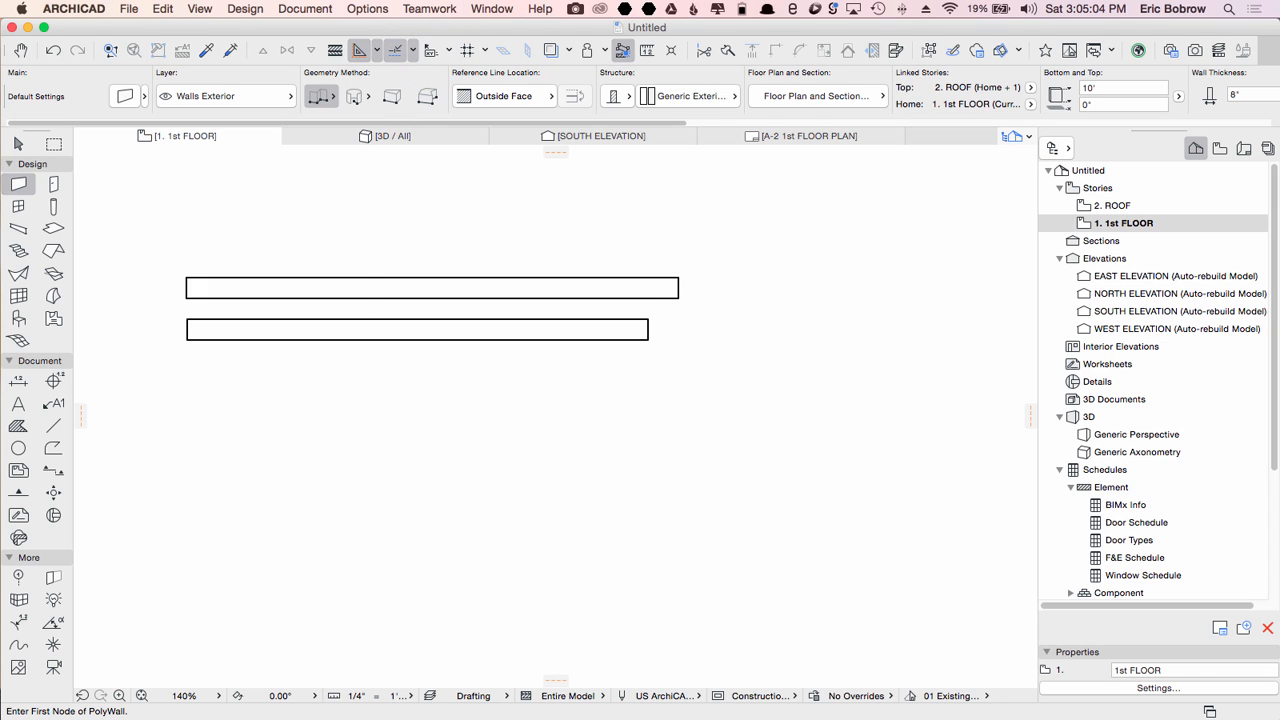
click(197, 217)
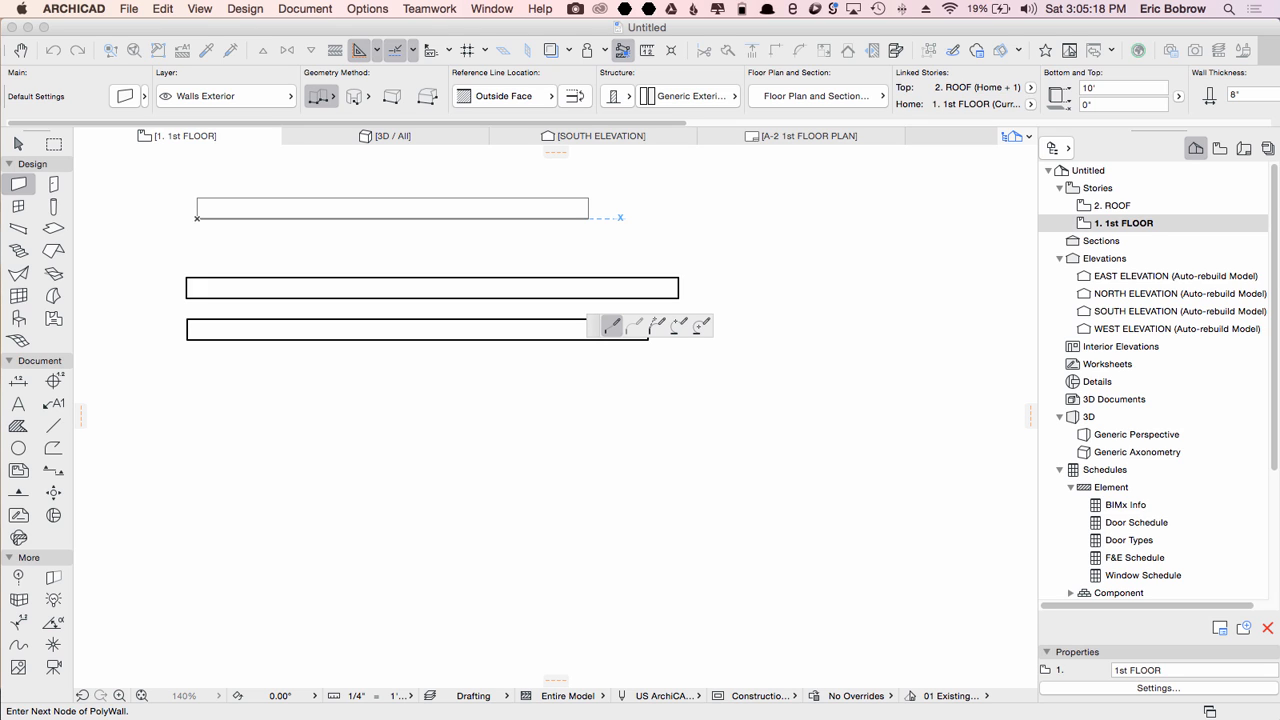
key(Escape)
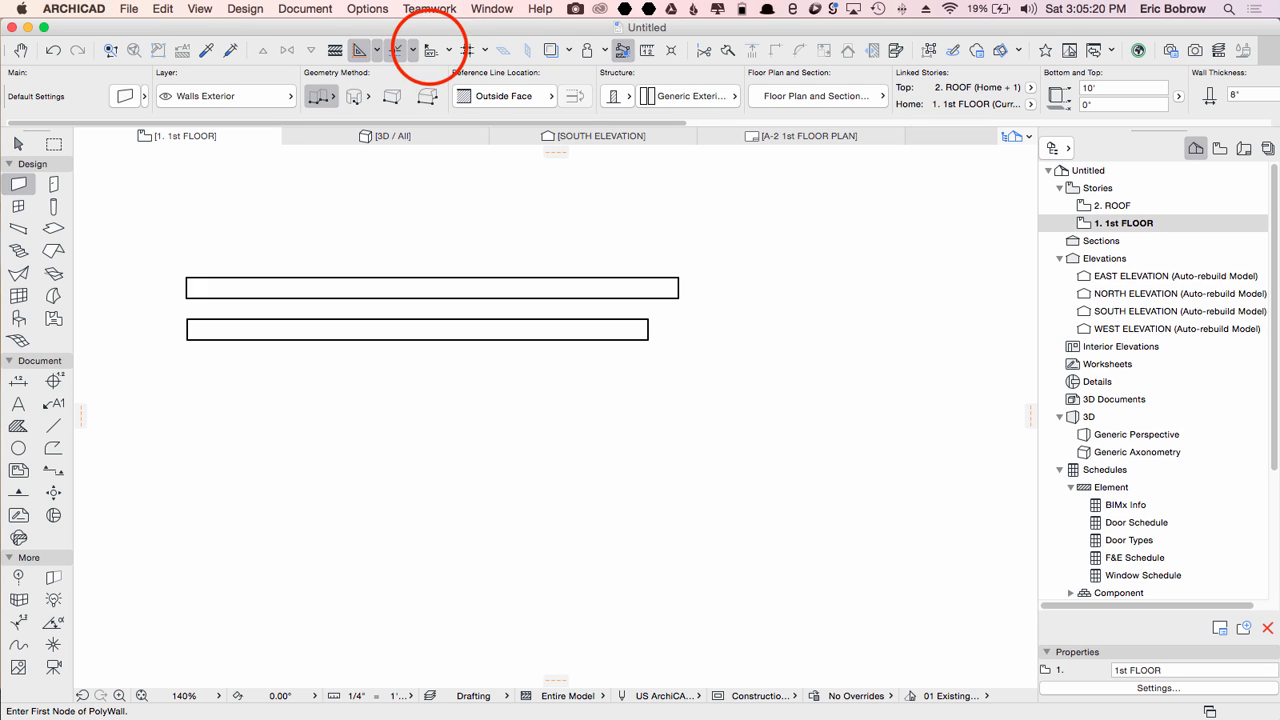
click(430, 47)
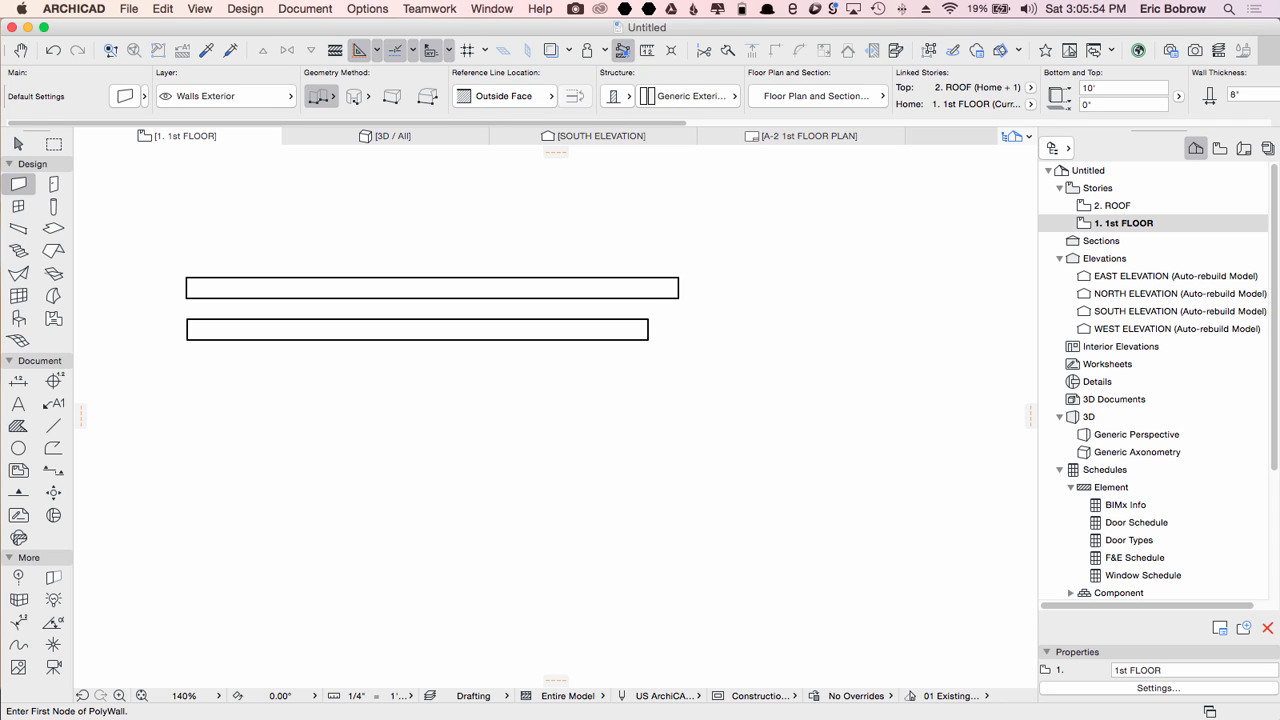
Step: Stretch the lower wall's right end, adding 1'3" to its length to make it 16'-3"
shift+click(648, 339)
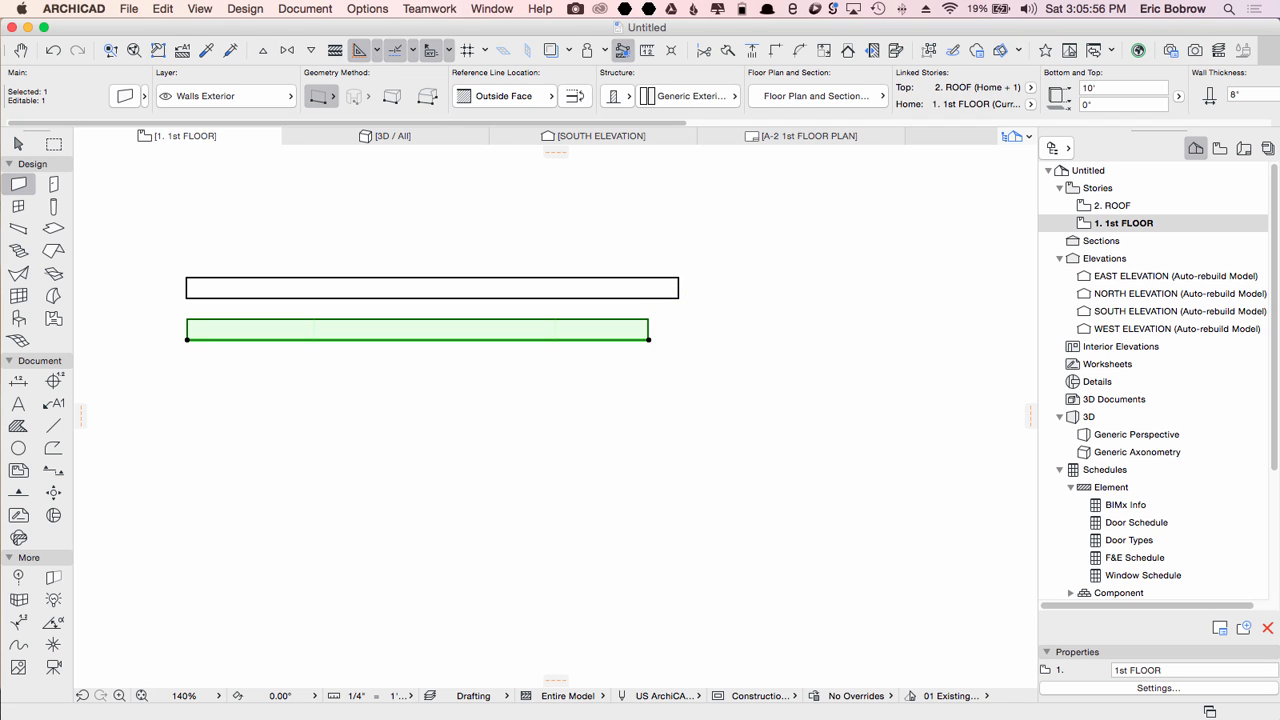
click(648, 339)
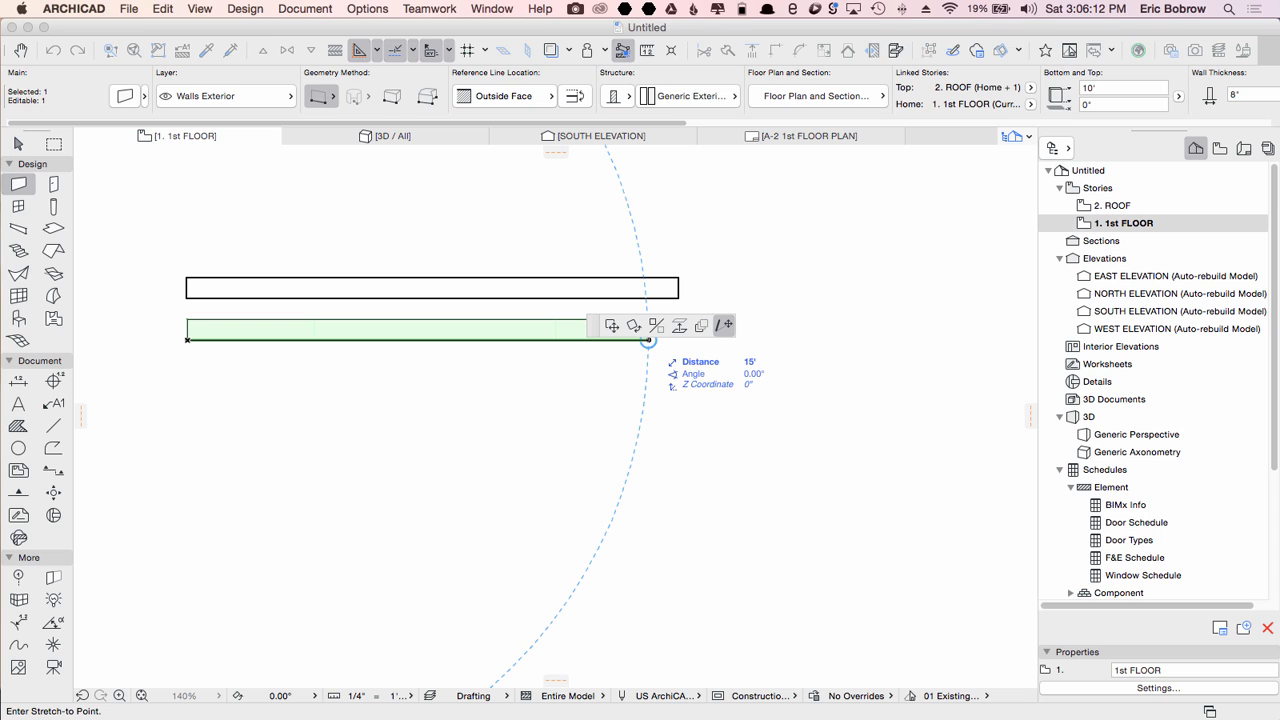
text(1'3)
key(plus)
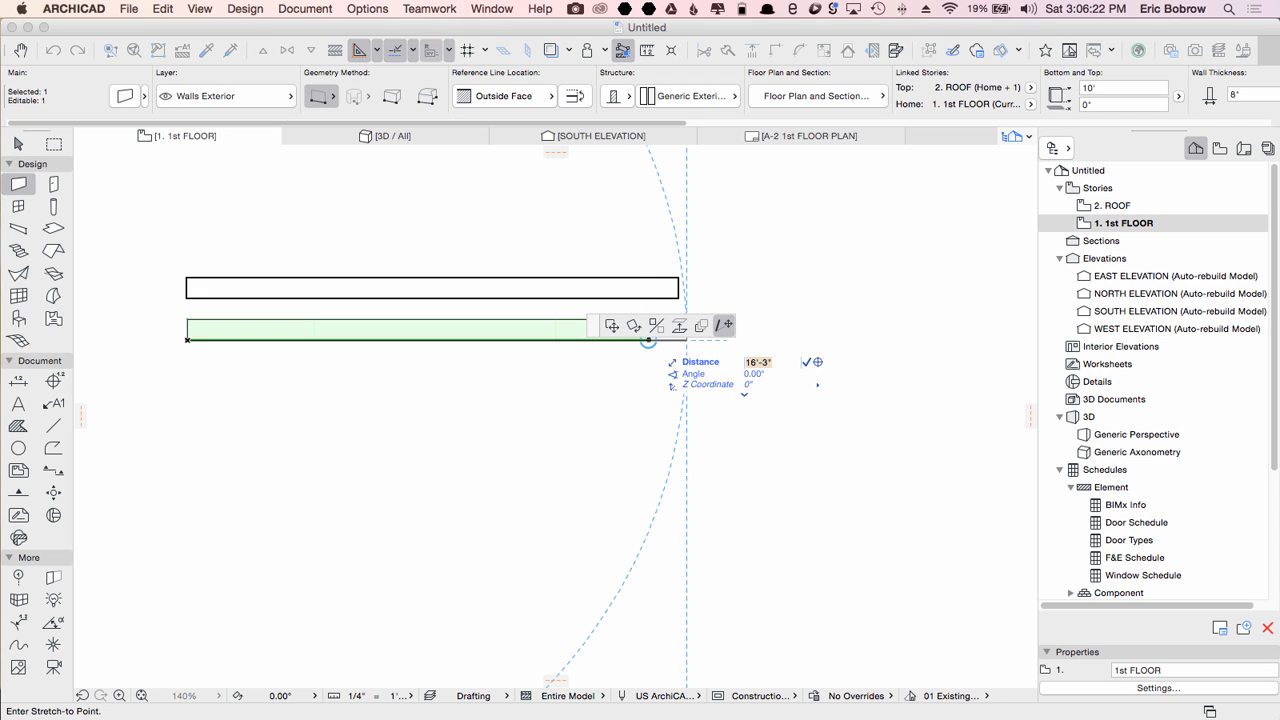
click(686, 340)
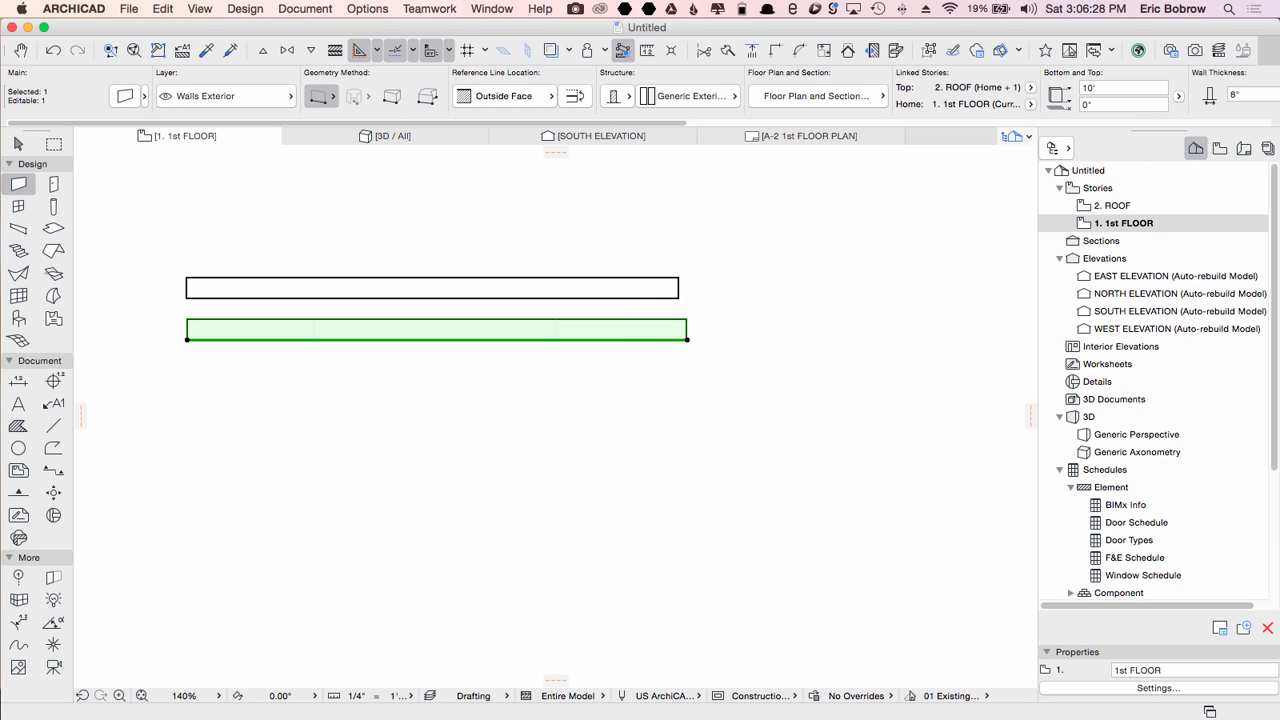
Step: Try to stretch the lower wall's end to a distance of 1'3", then undo the stretch
click(686, 340)
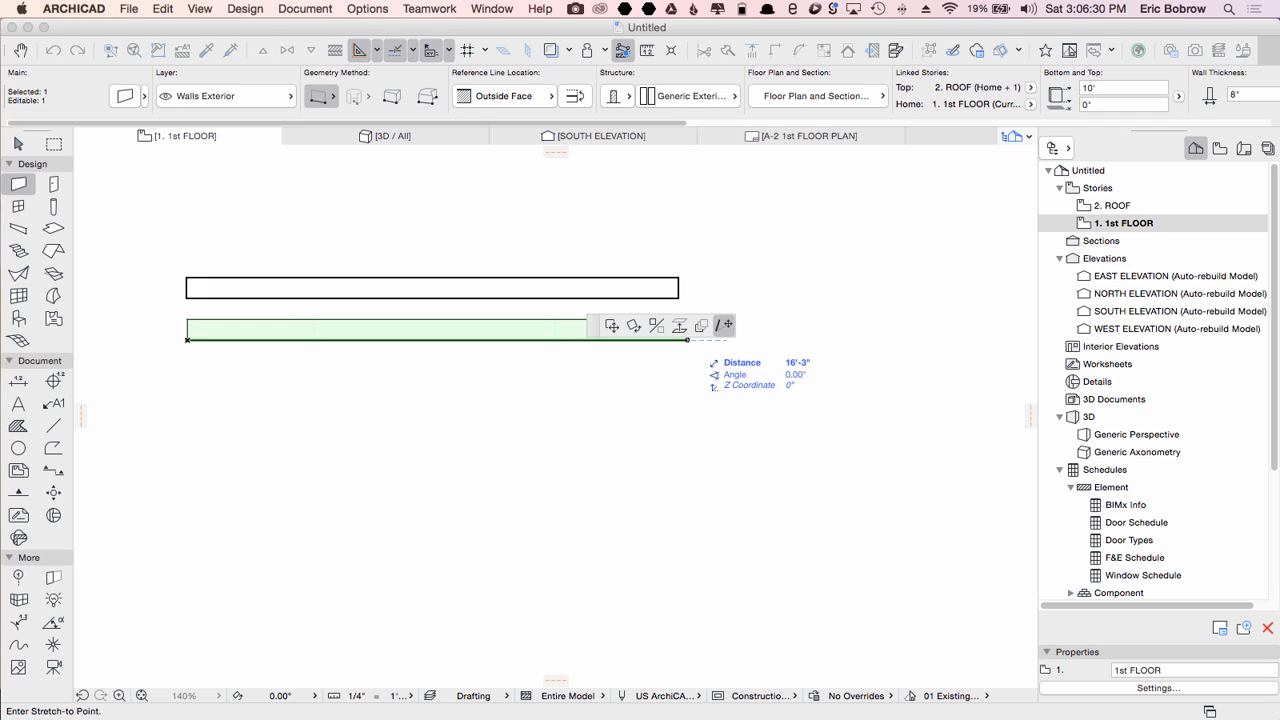
text(1'3)
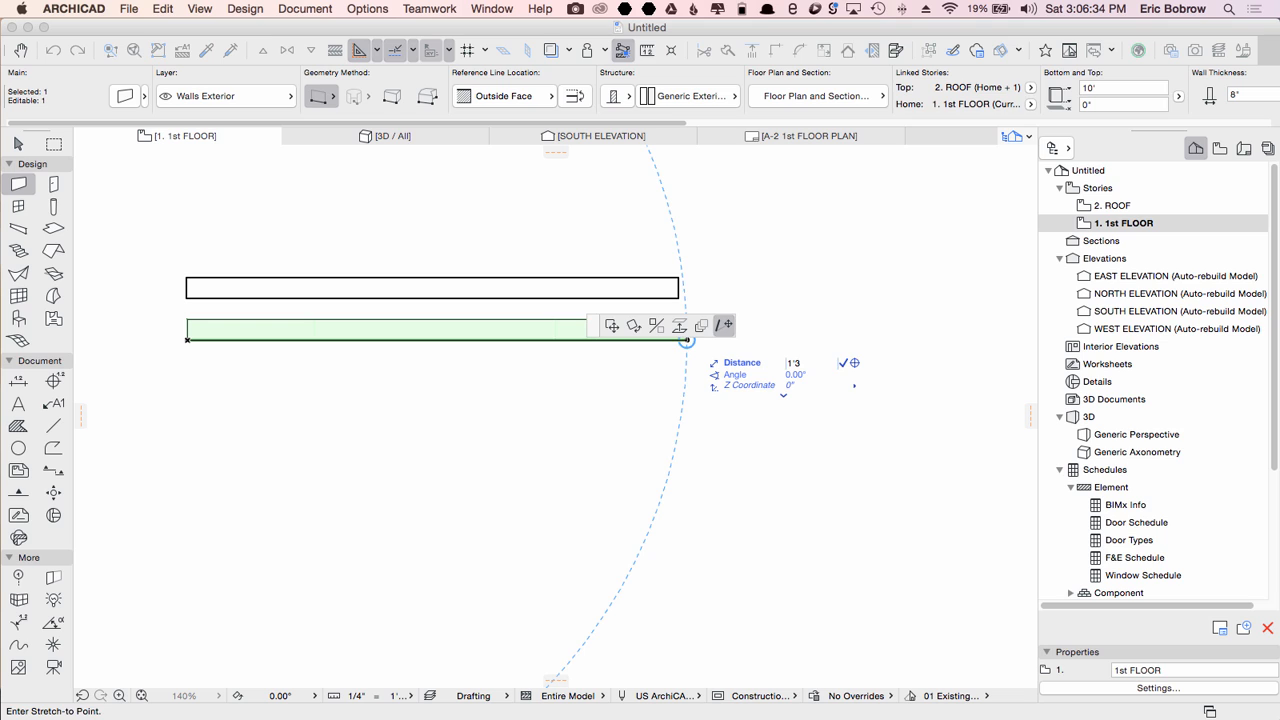
key(Return)
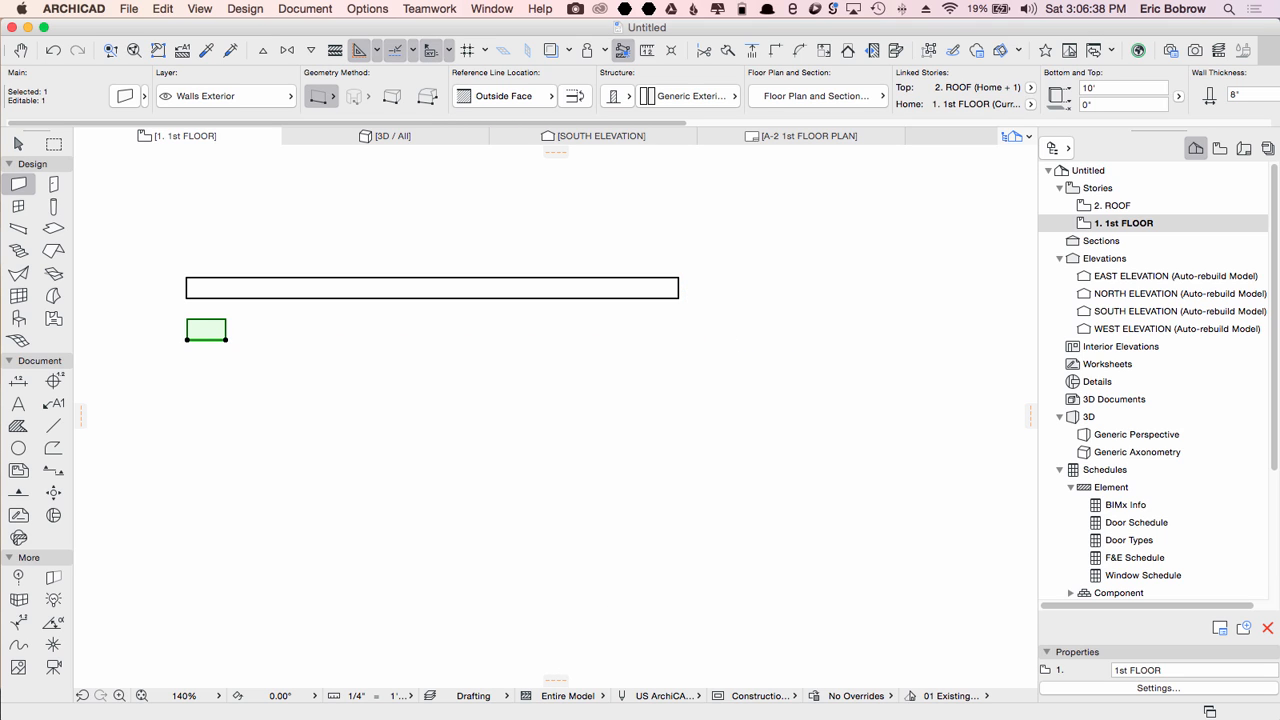
key(super+z)
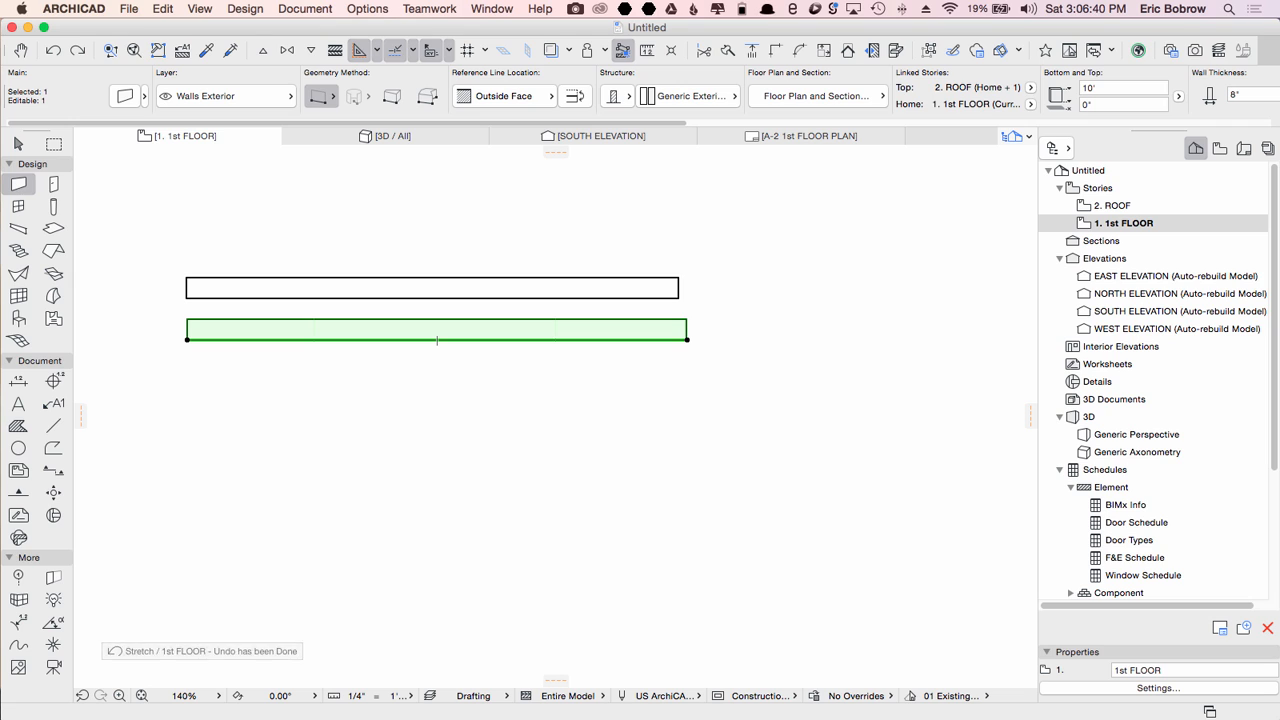
Step: Stretch the lower wall's right end, subtracting 3'6" to shorten it to 12'-9"
click(687, 340)
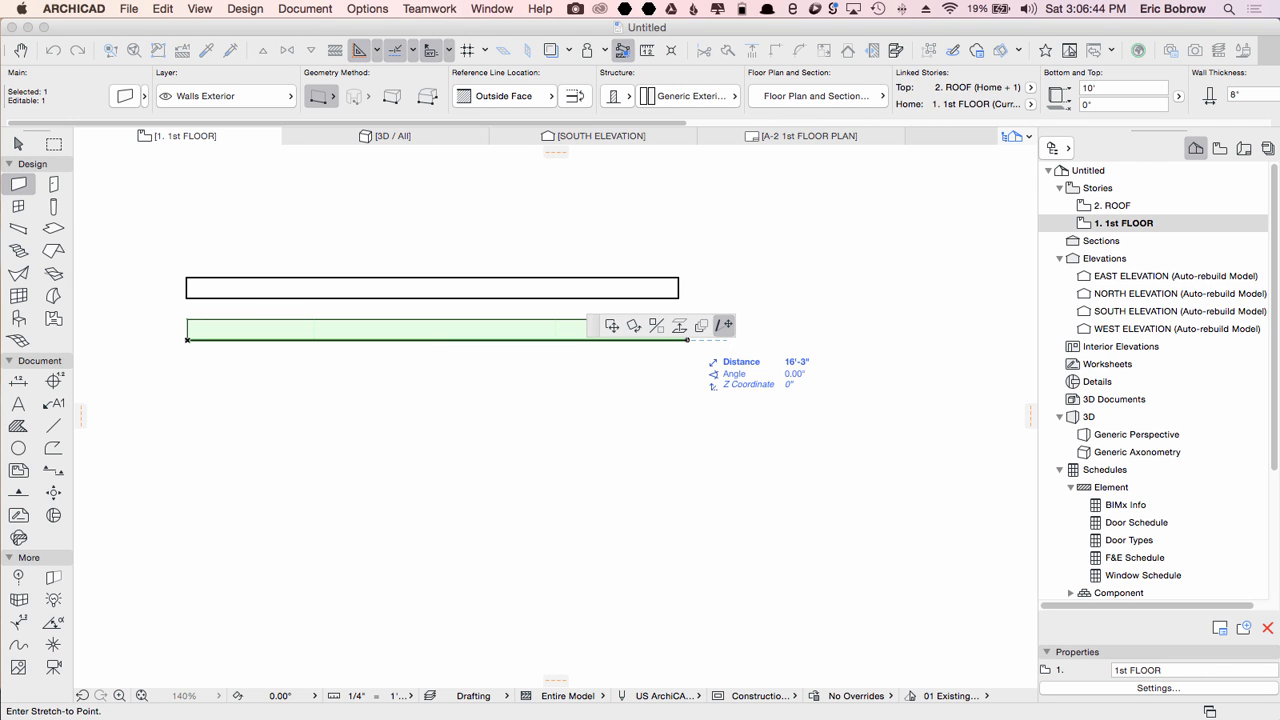
text(3-6)
key(Return)
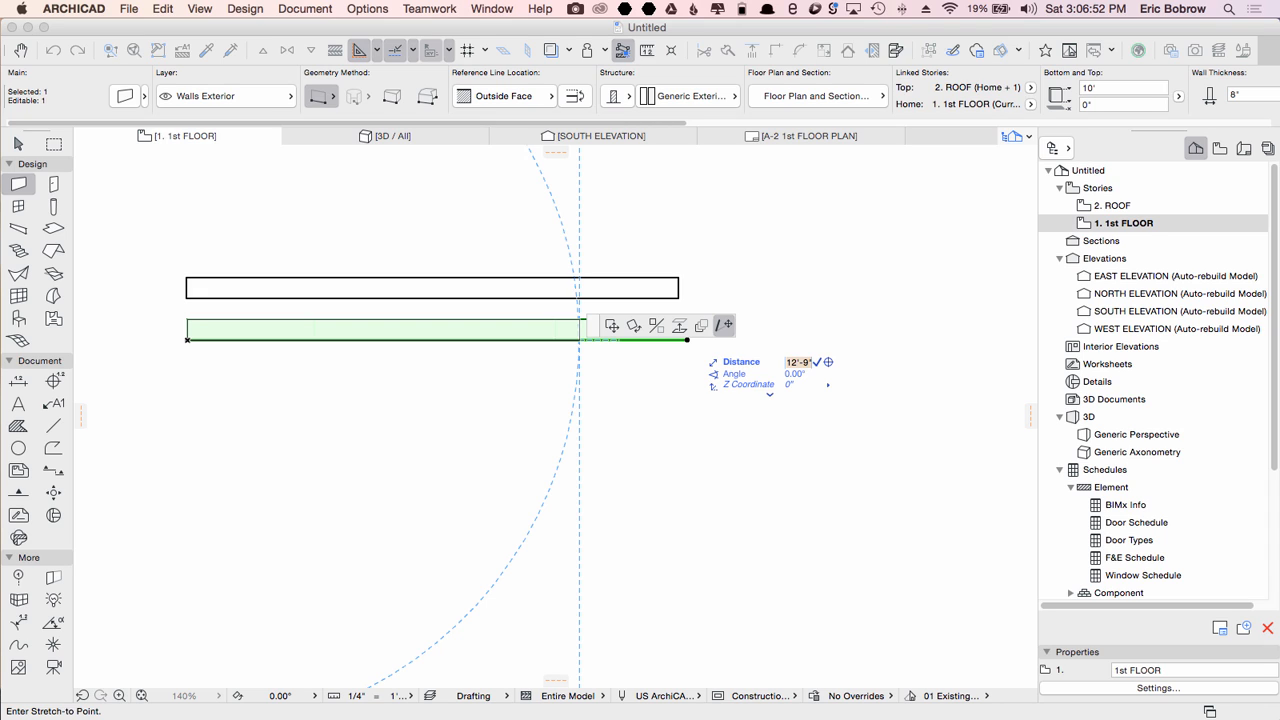
key(Return)
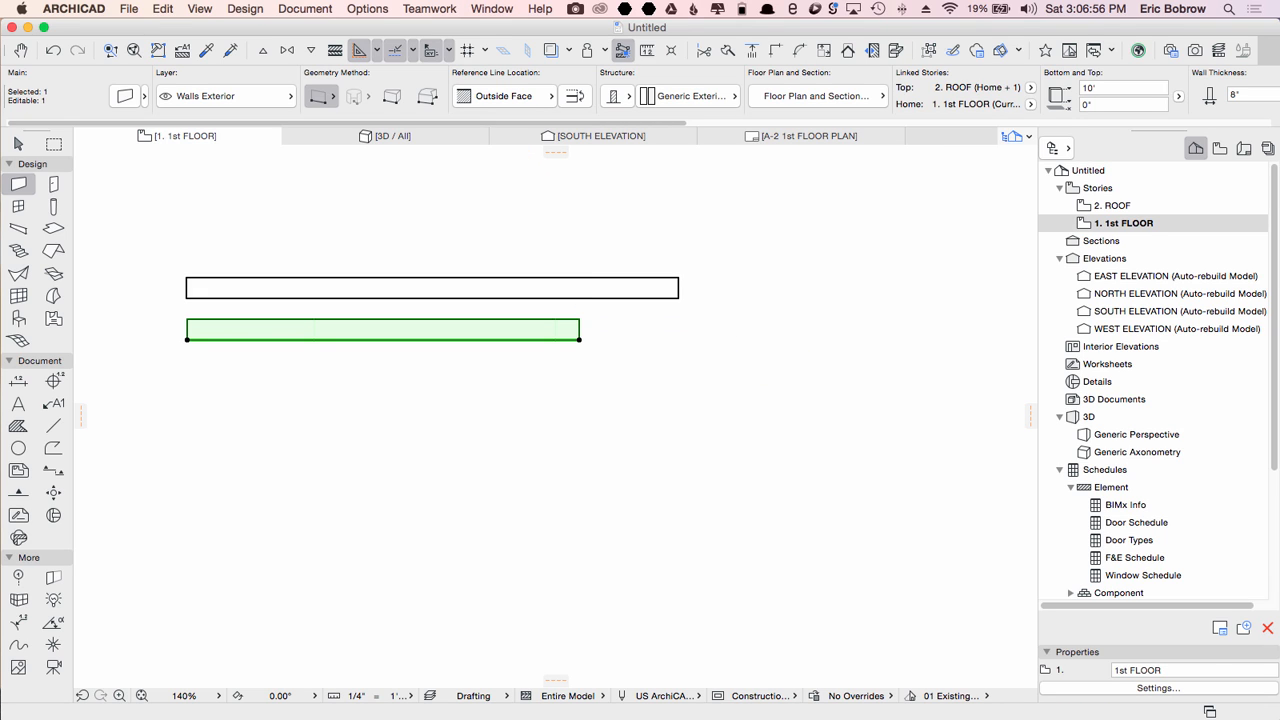
Step: Stretch the lower wall's right end, adding 2' to lengthen it to 14'-9"
click(579, 340)
scroll(579, 340, down, 2)
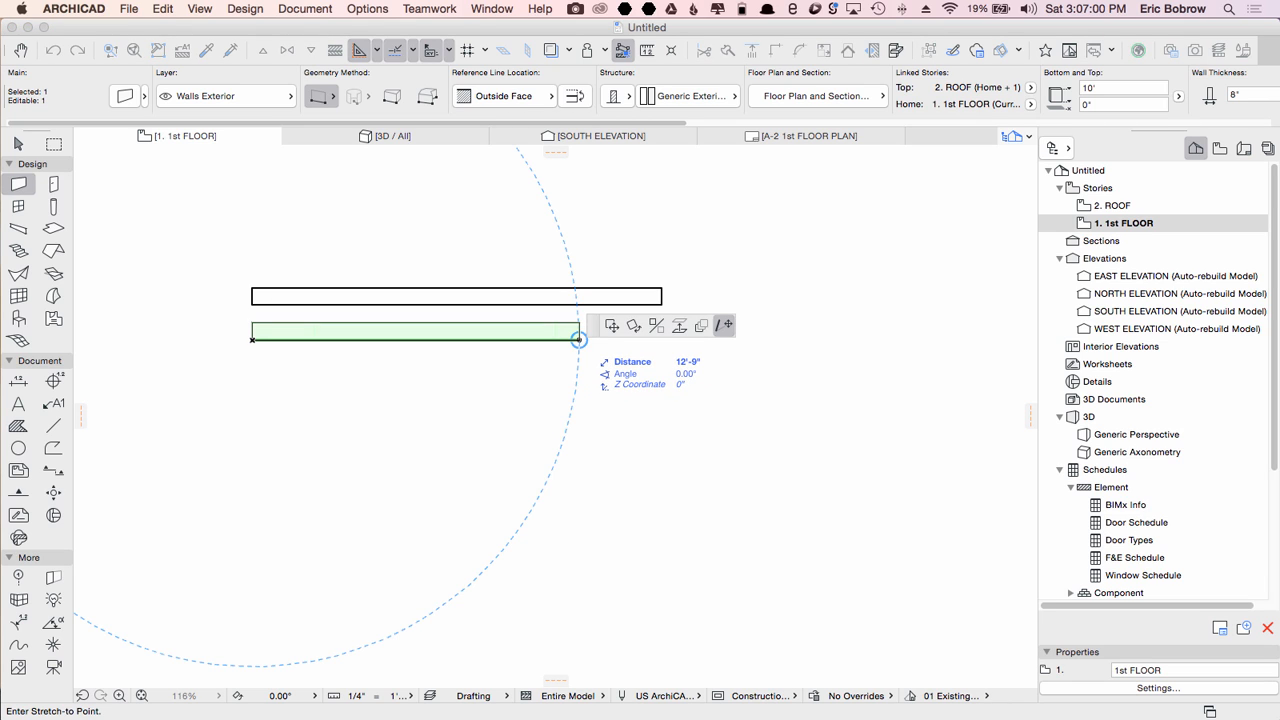
text(2+)
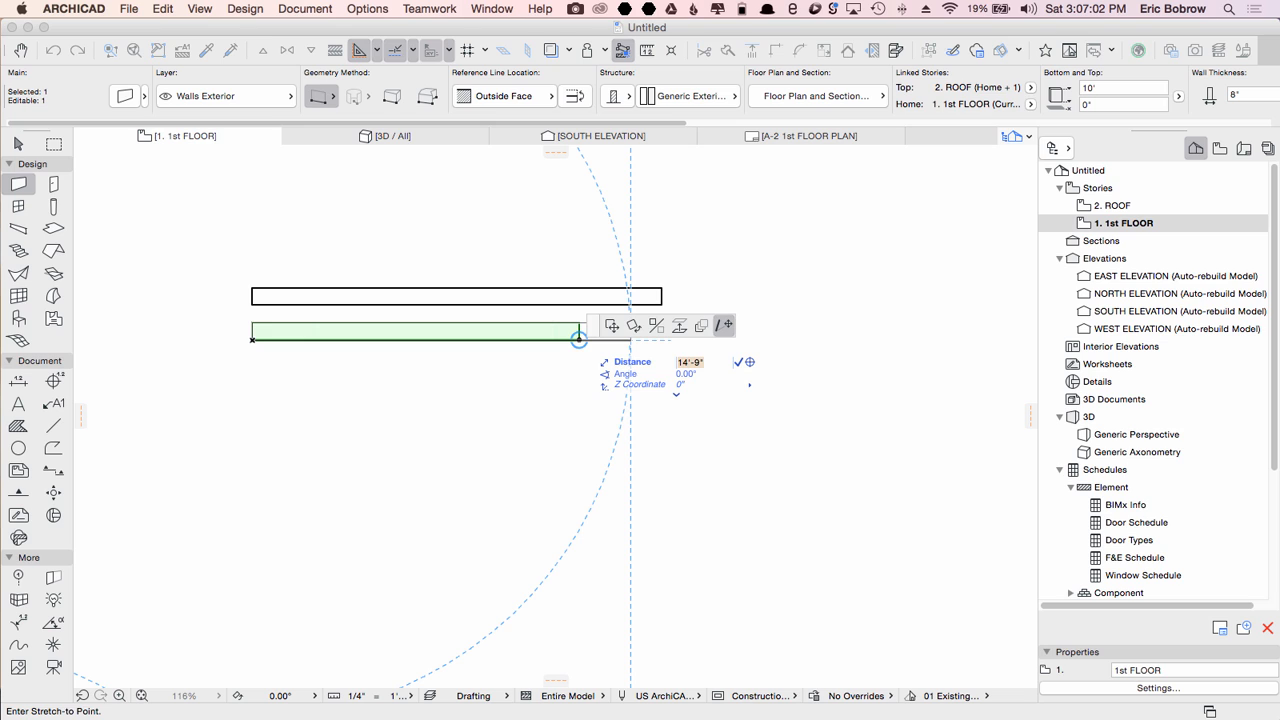
key(Return)
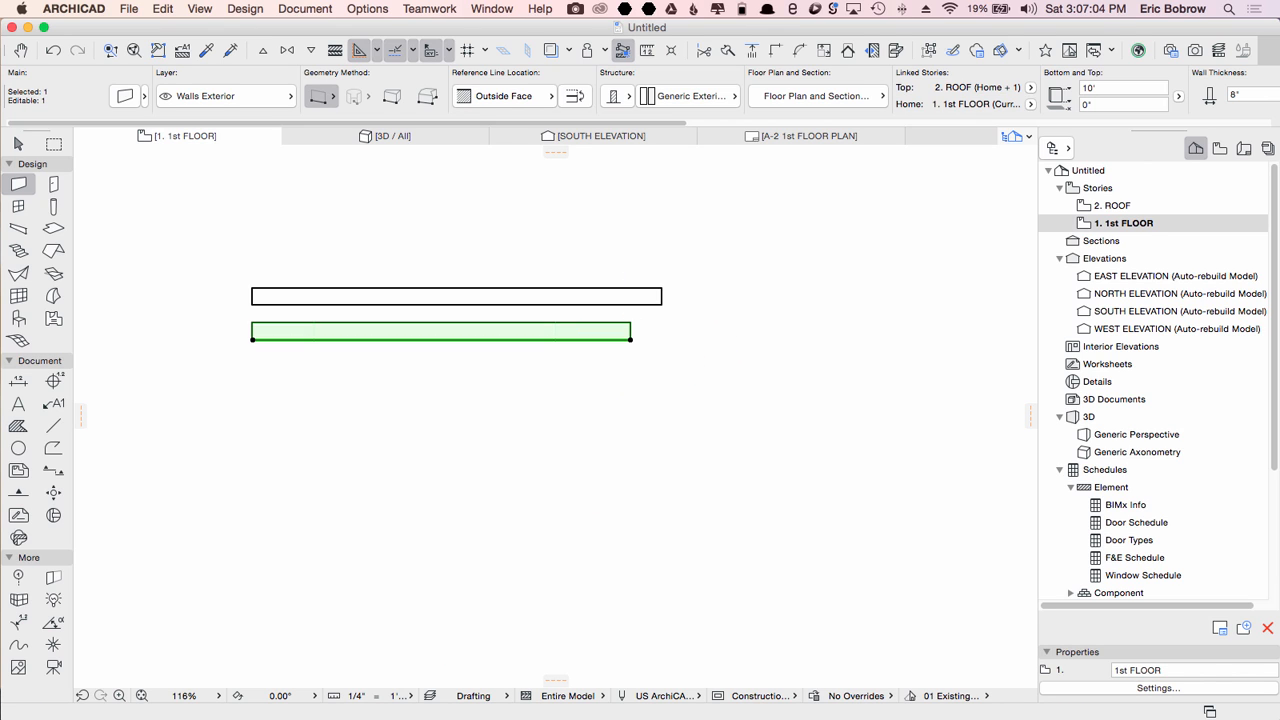
Step: Shorten the lower wall by 2' by stretching its right end with a typed distance
text(2-)
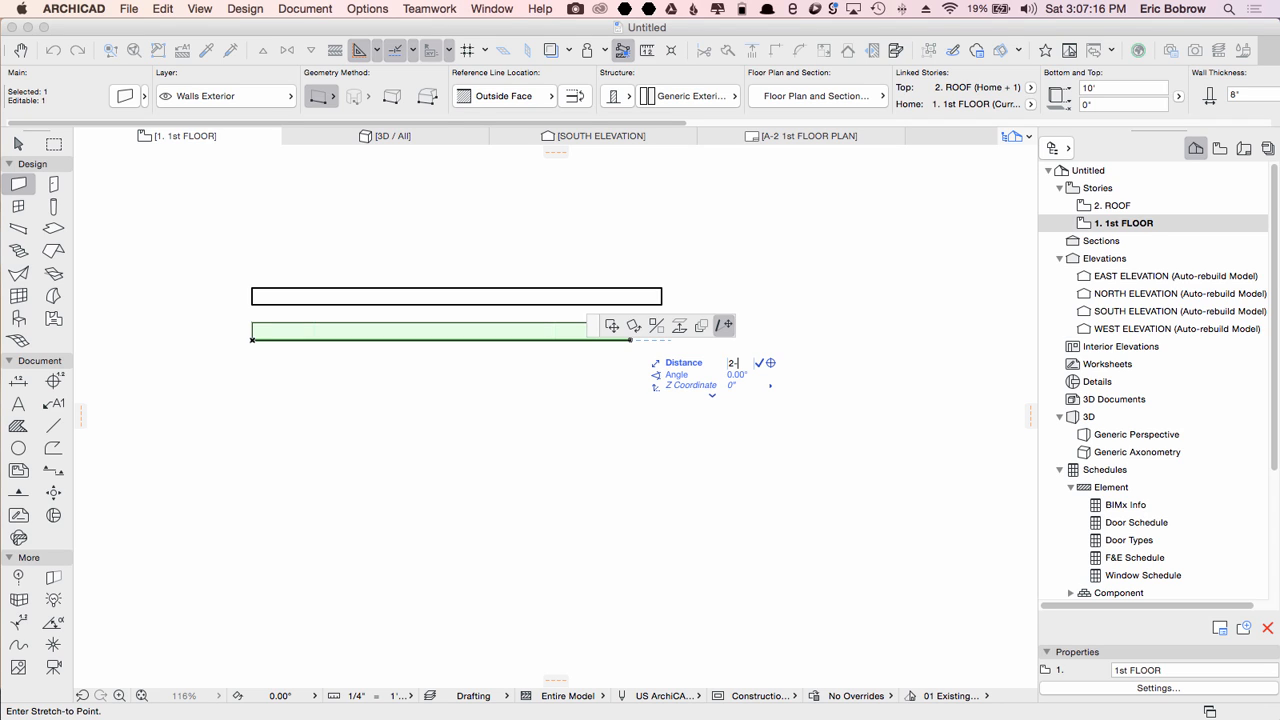
text(0)
key(Return)
key(Return)
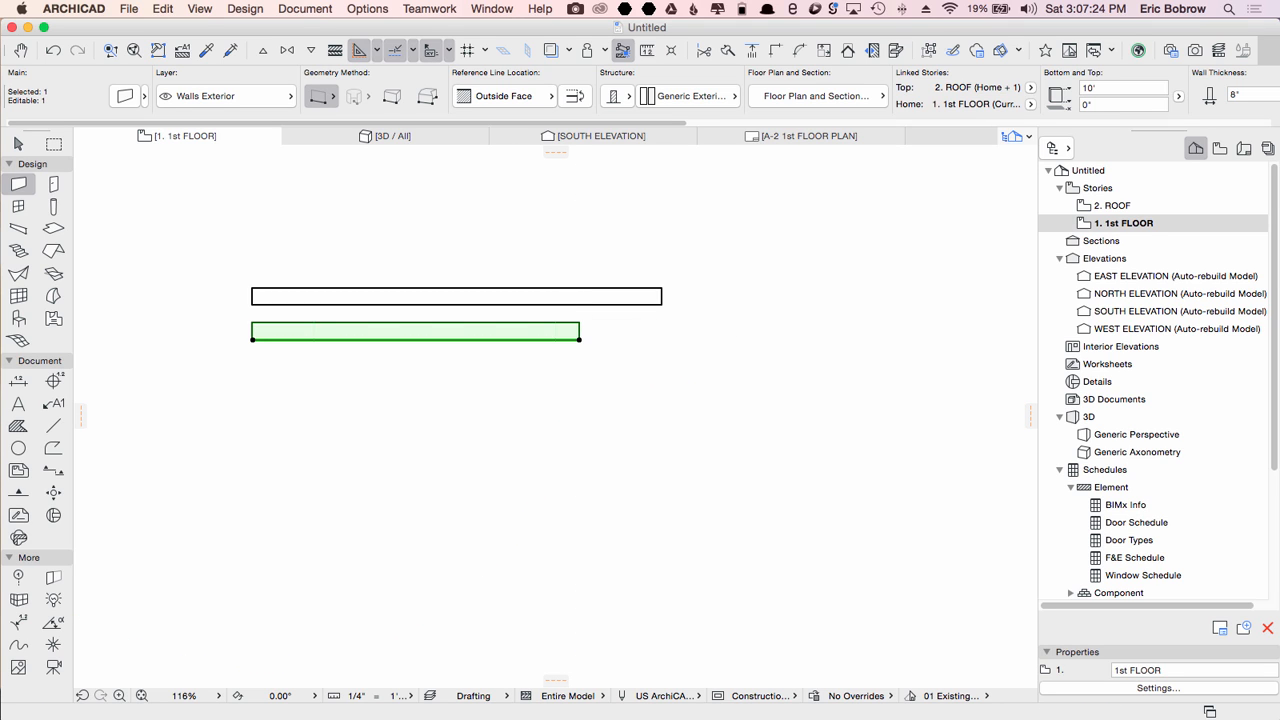
Step: Stretch the lower wall's right end again, subtracting 2' from the distance to shorten it to 10'-9"
click(579, 339)
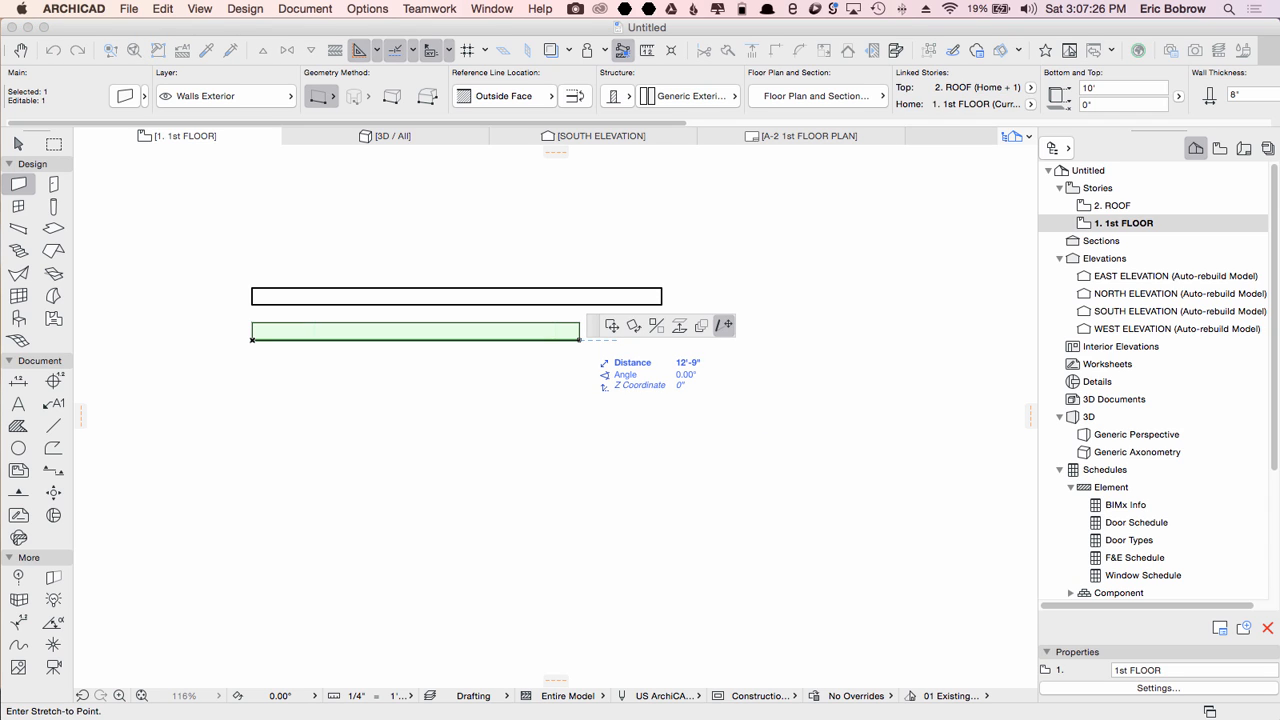
text(2-)
key(Return)
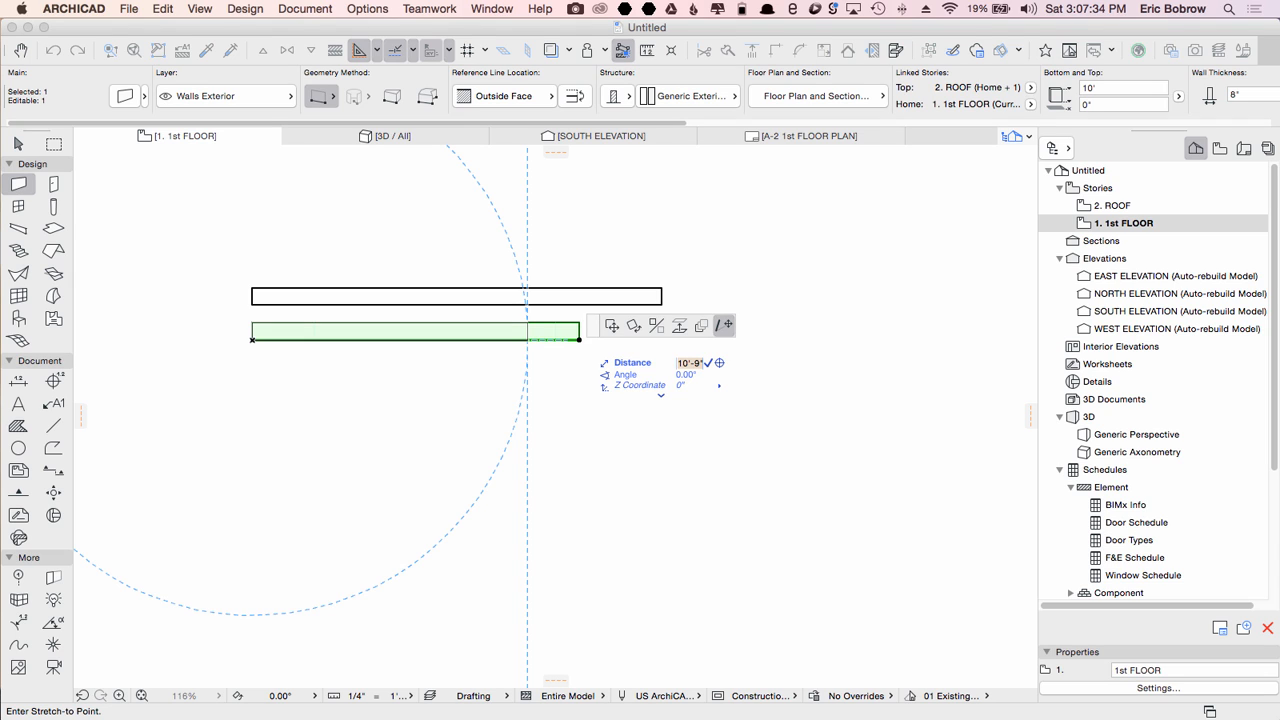
key(Return)
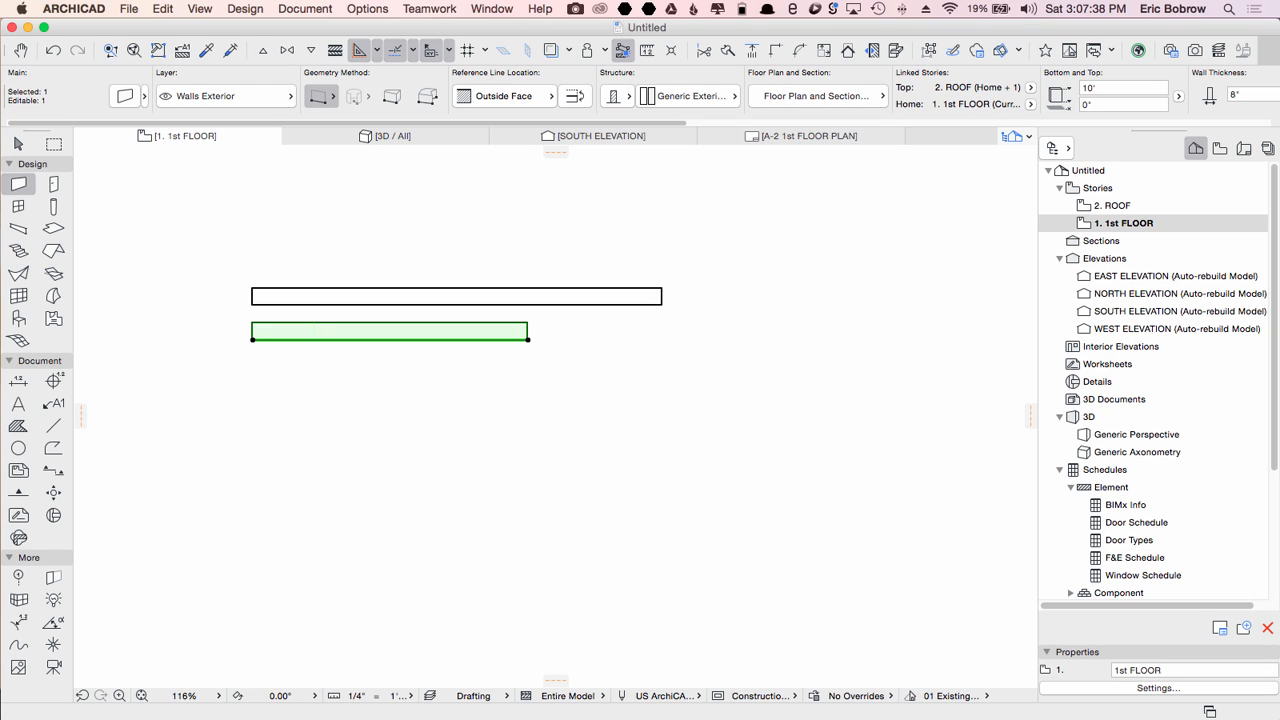
key(Escape)
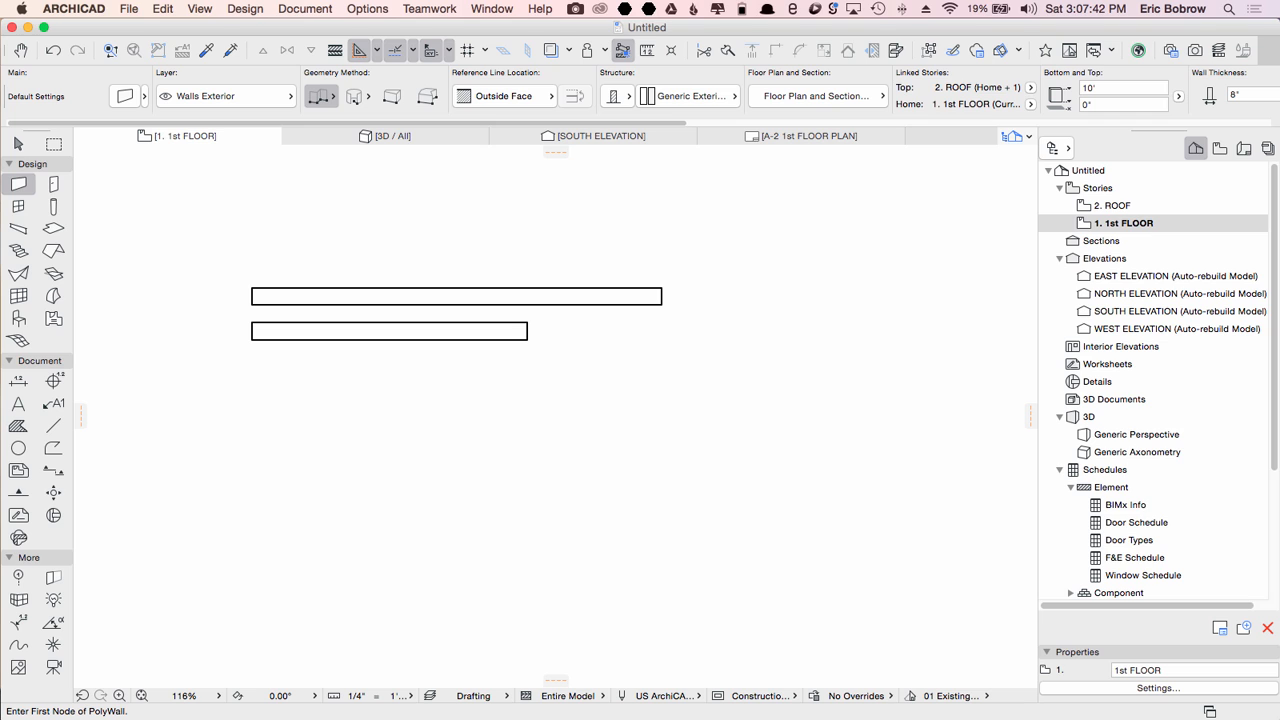
Step: Draw a new straight wall about 13'-8" long below the existing walls
click(254, 441)
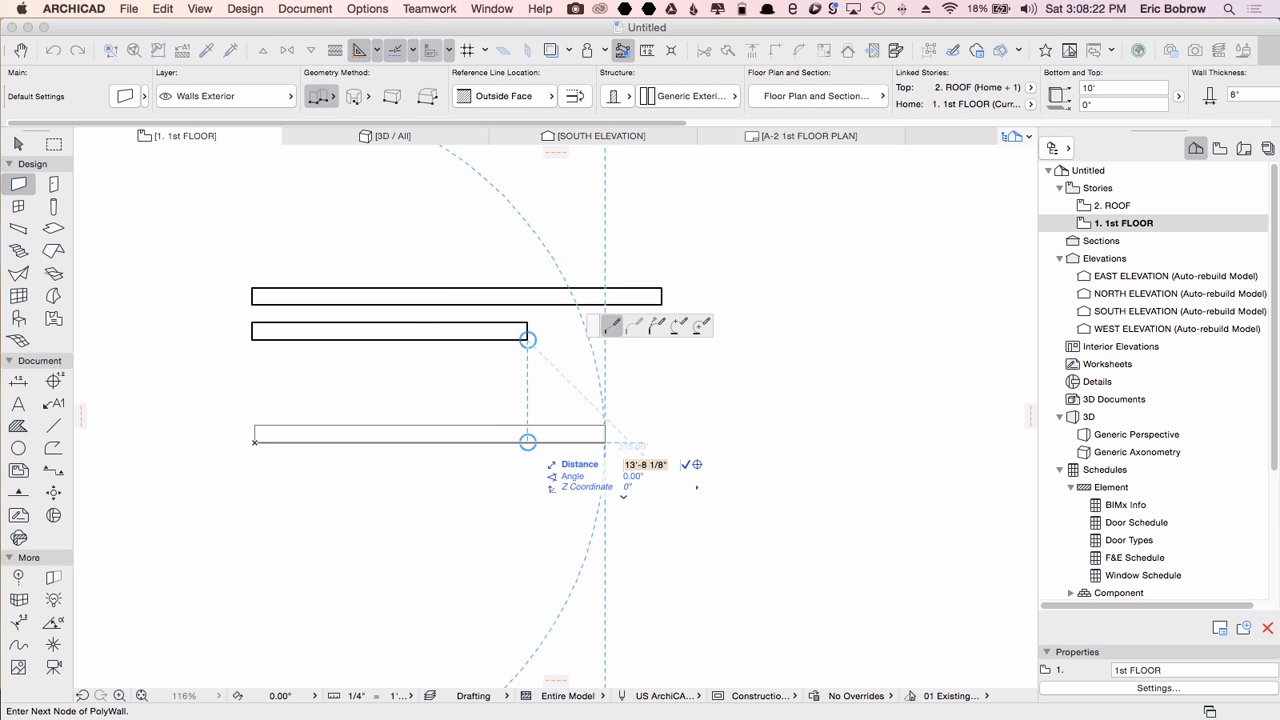
click(604, 442)
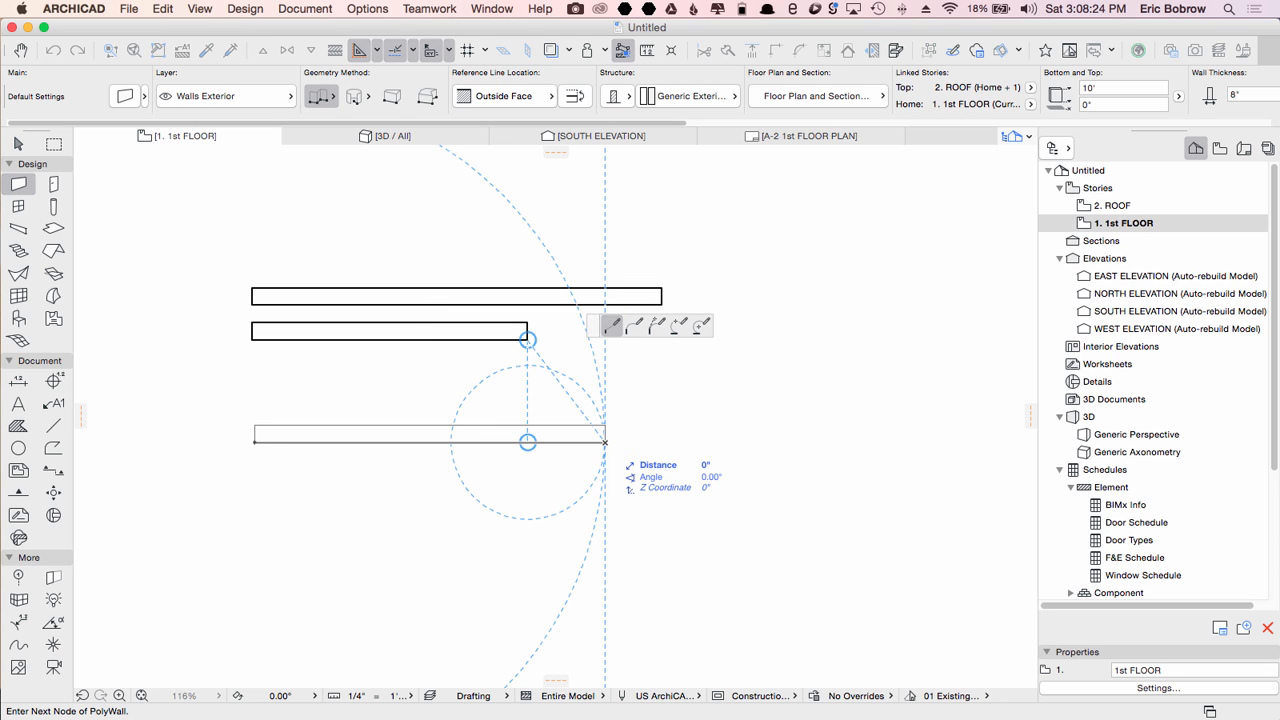
click(604, 442)
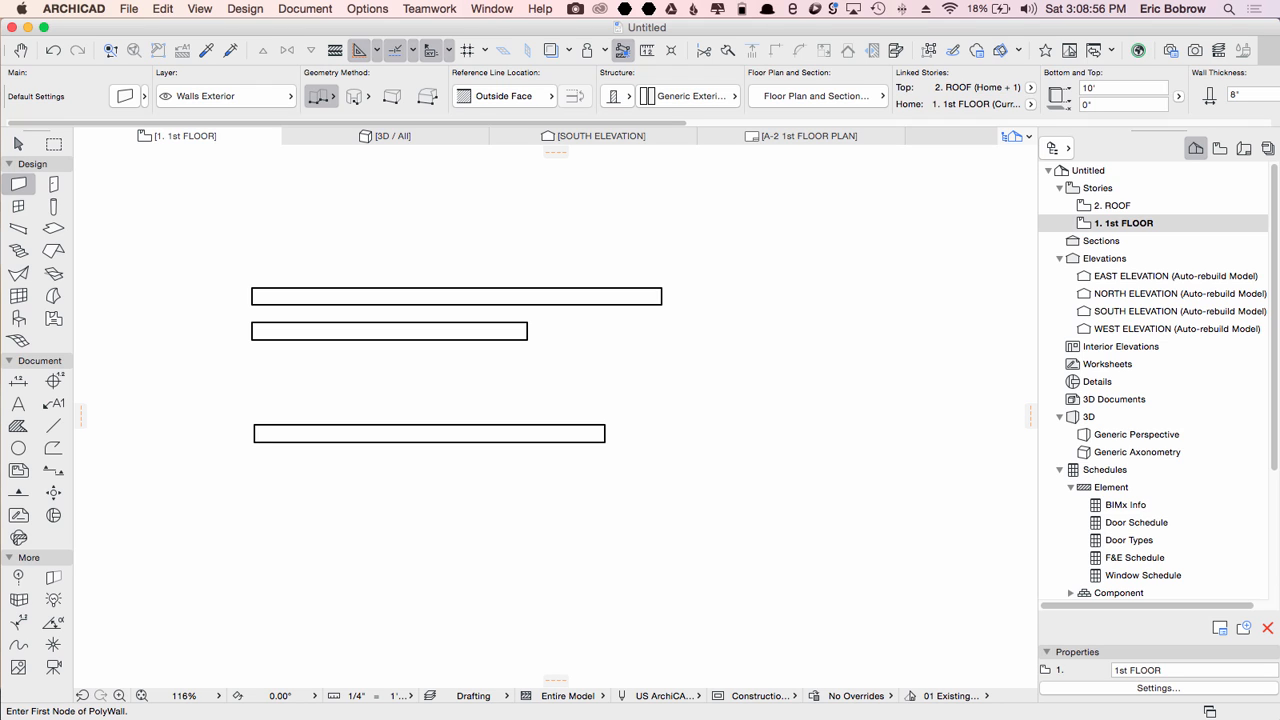
Step: Place a column near the upper right of the plan
click(53, 206)
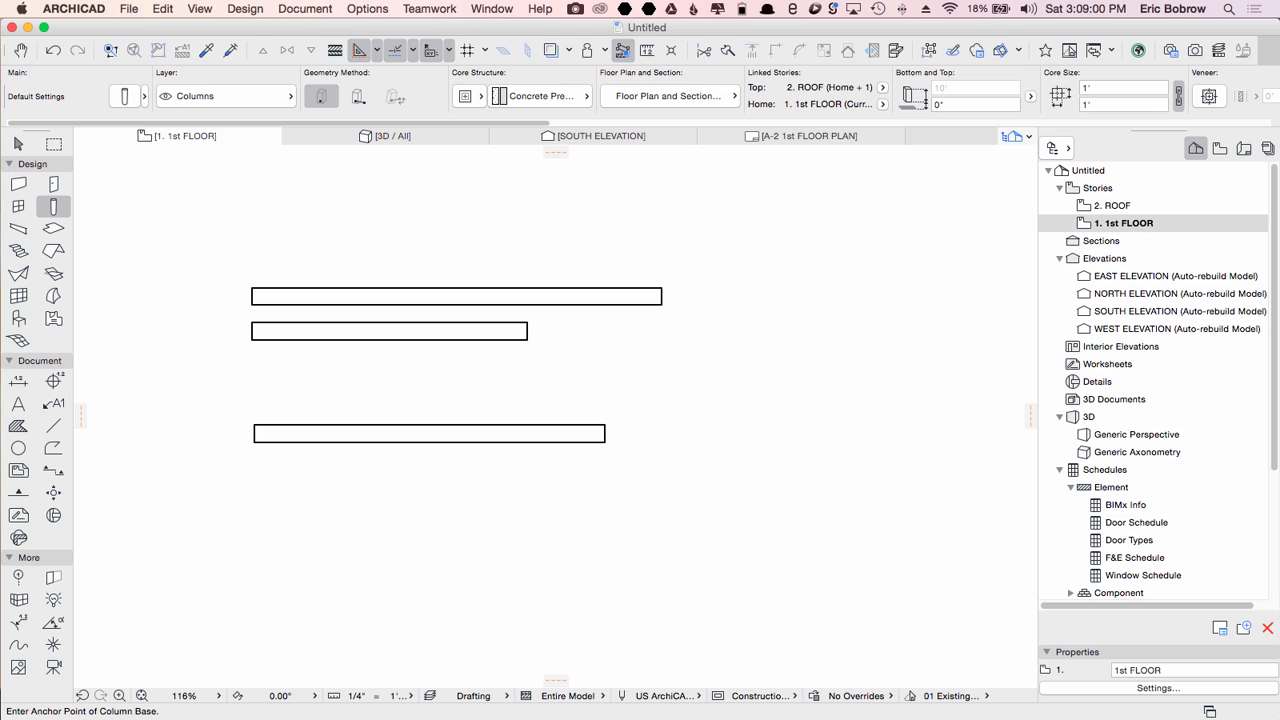
click(792, 222)
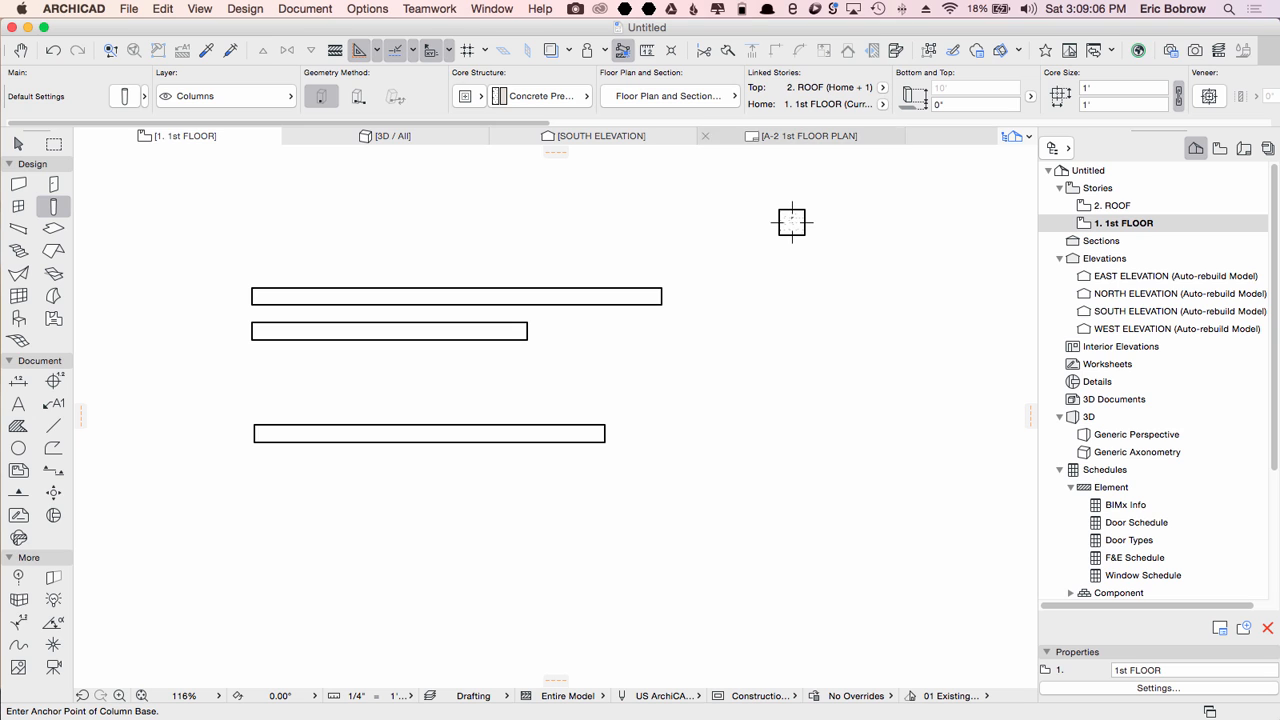
drag(480, 123, 874, 123)
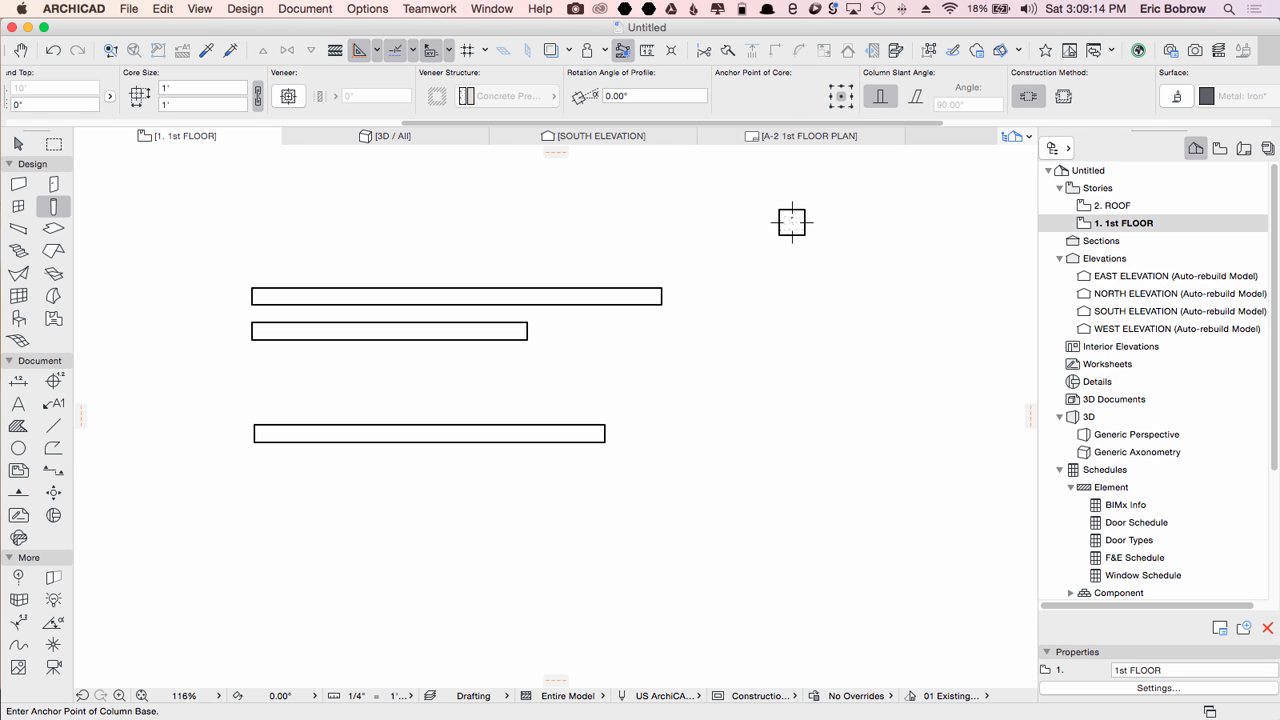
Step: Select all elements on the floor plan and delete them
click(18, 184)
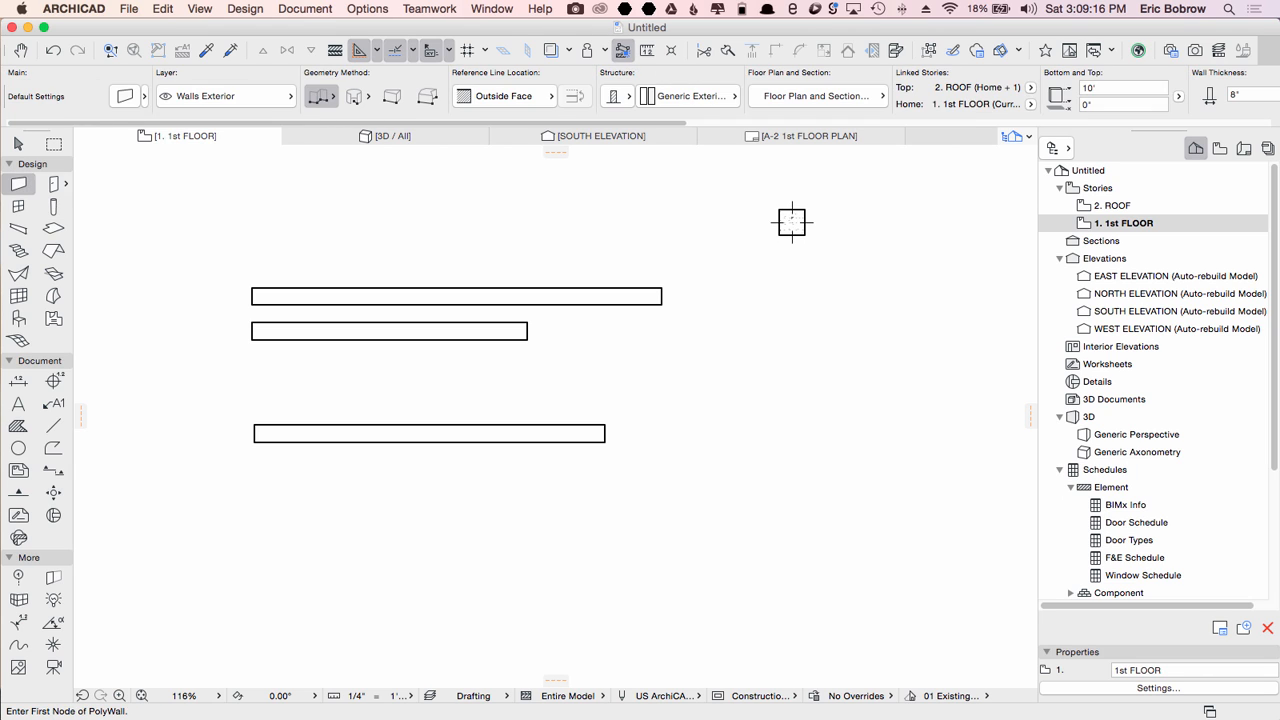
click(18, 143)
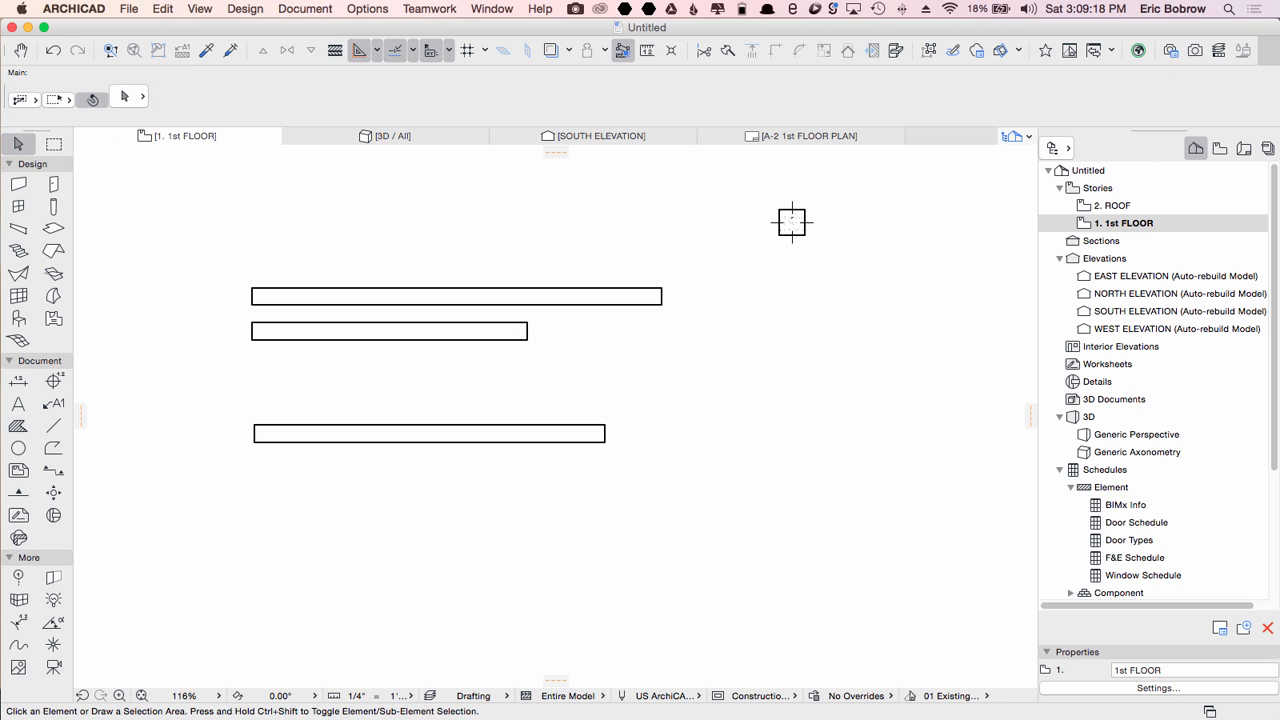
click(182, 175)
click(854, 484)
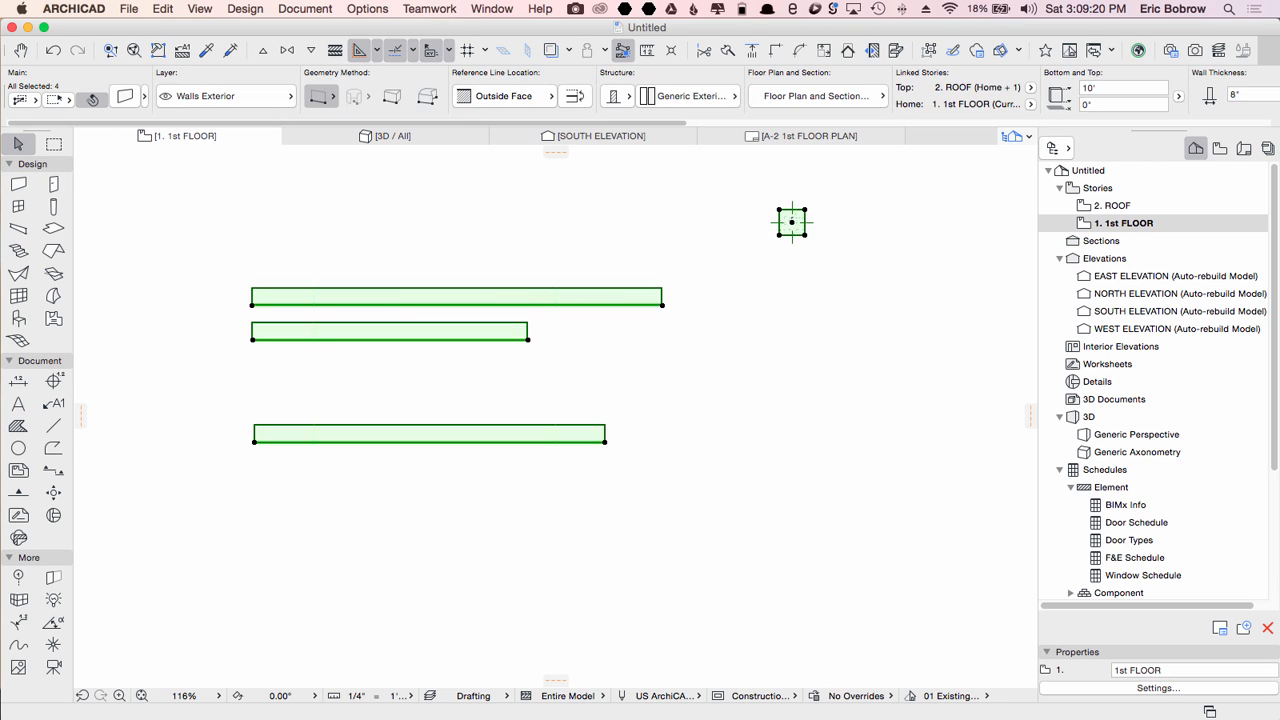
key(Delete)
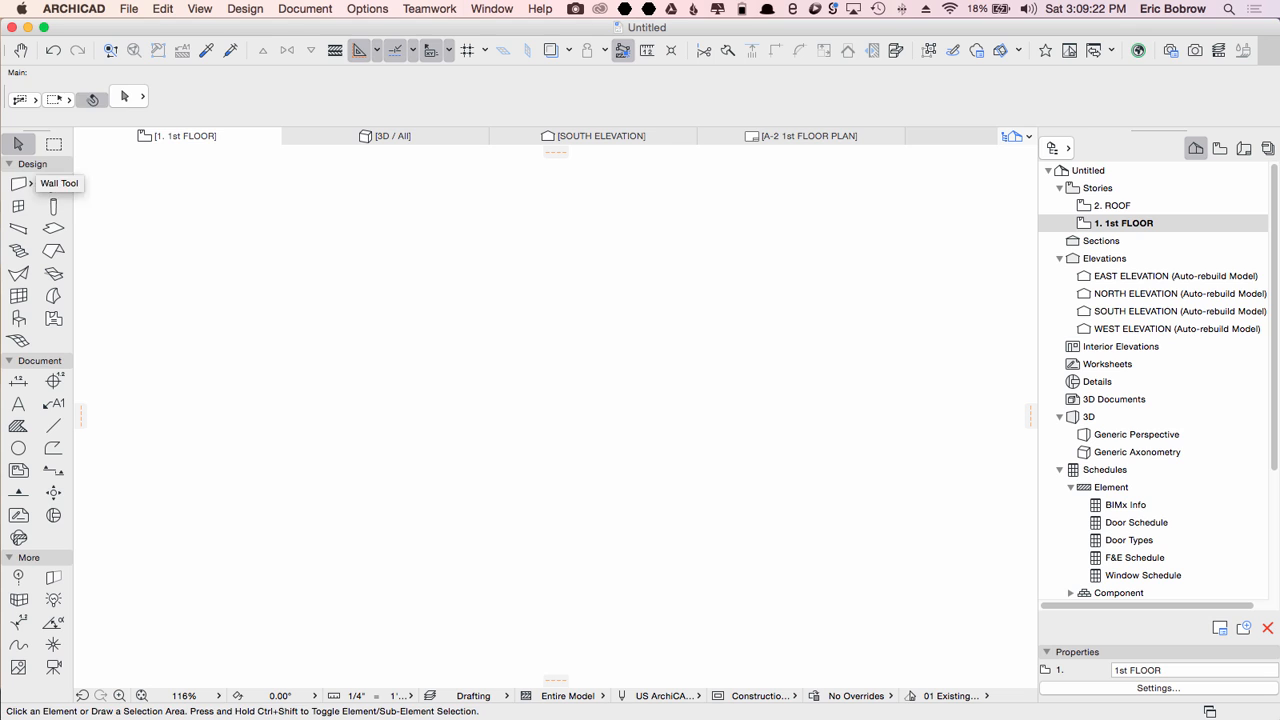
Step: Draw a rectangular wall enclosure spanning most of the plan using the Rectangle geometry method of the Wall tool
click(18, 184)
click(318, 96)
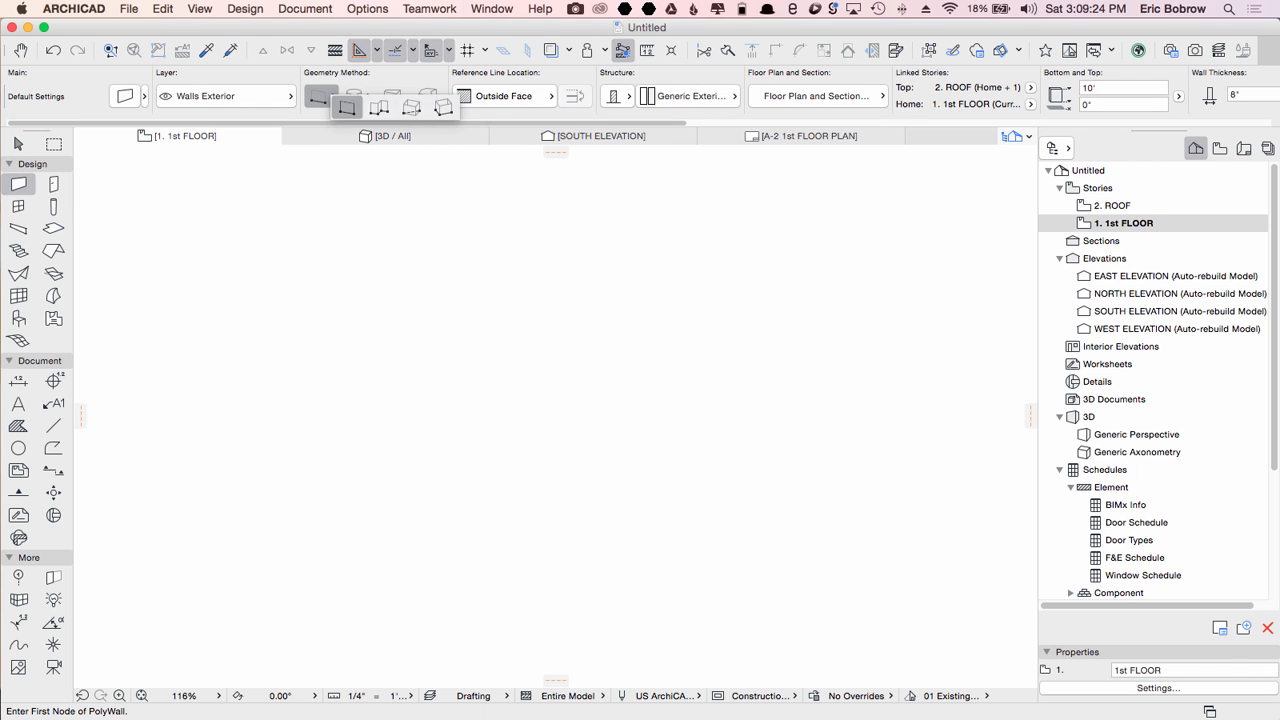
click(400, 105)
click(282, 206)
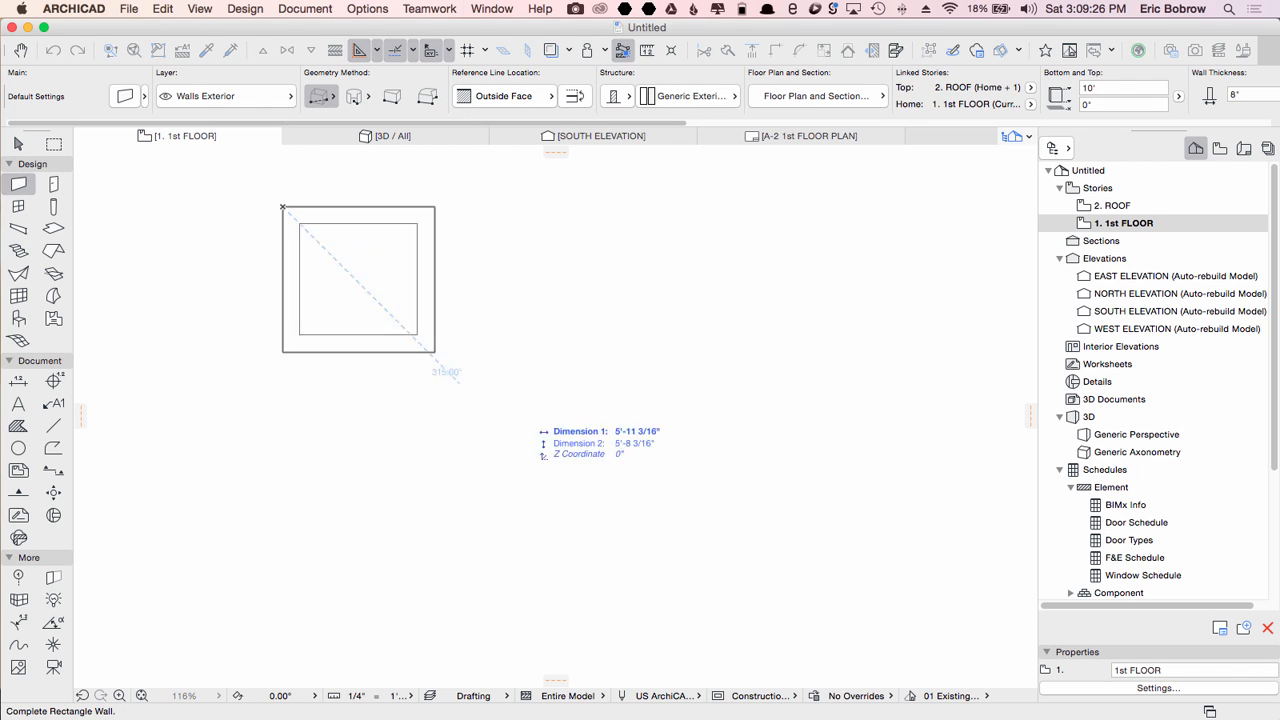
click(984, 648)
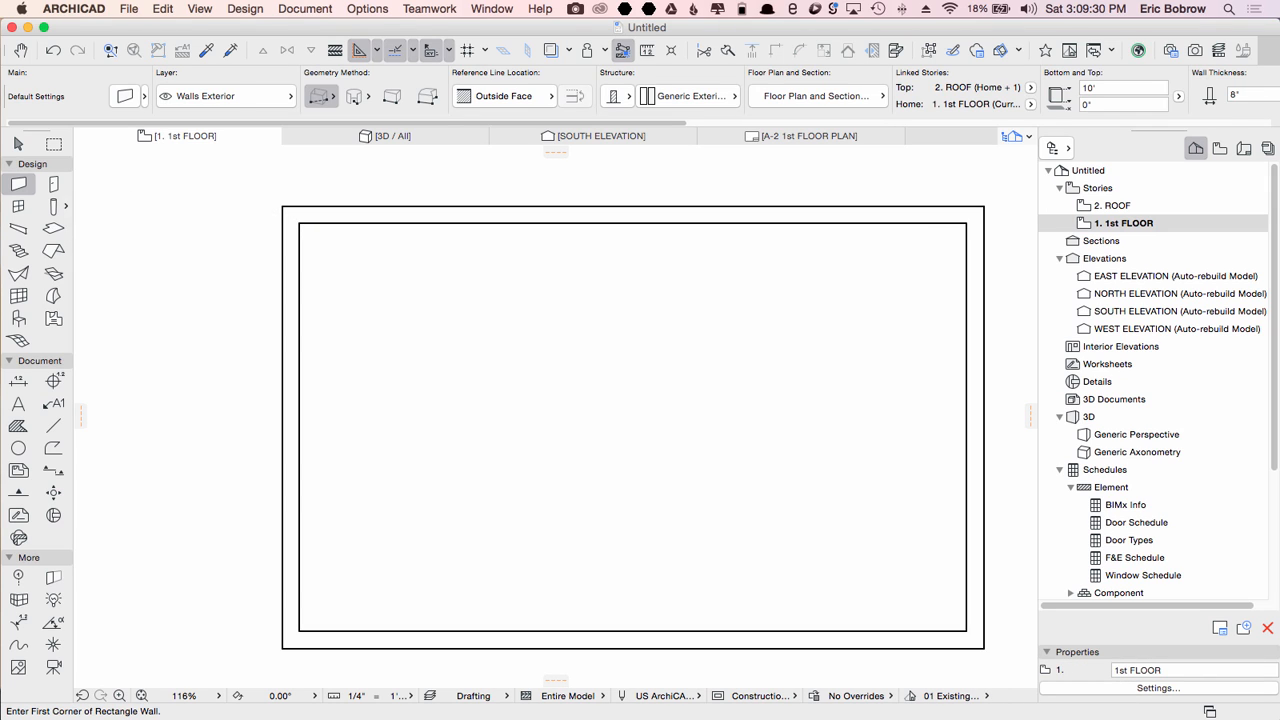
Step: Place a column at the inner lower-left corner of the enclosure and move it 5' in X and 3' in Y
click(53, 206)
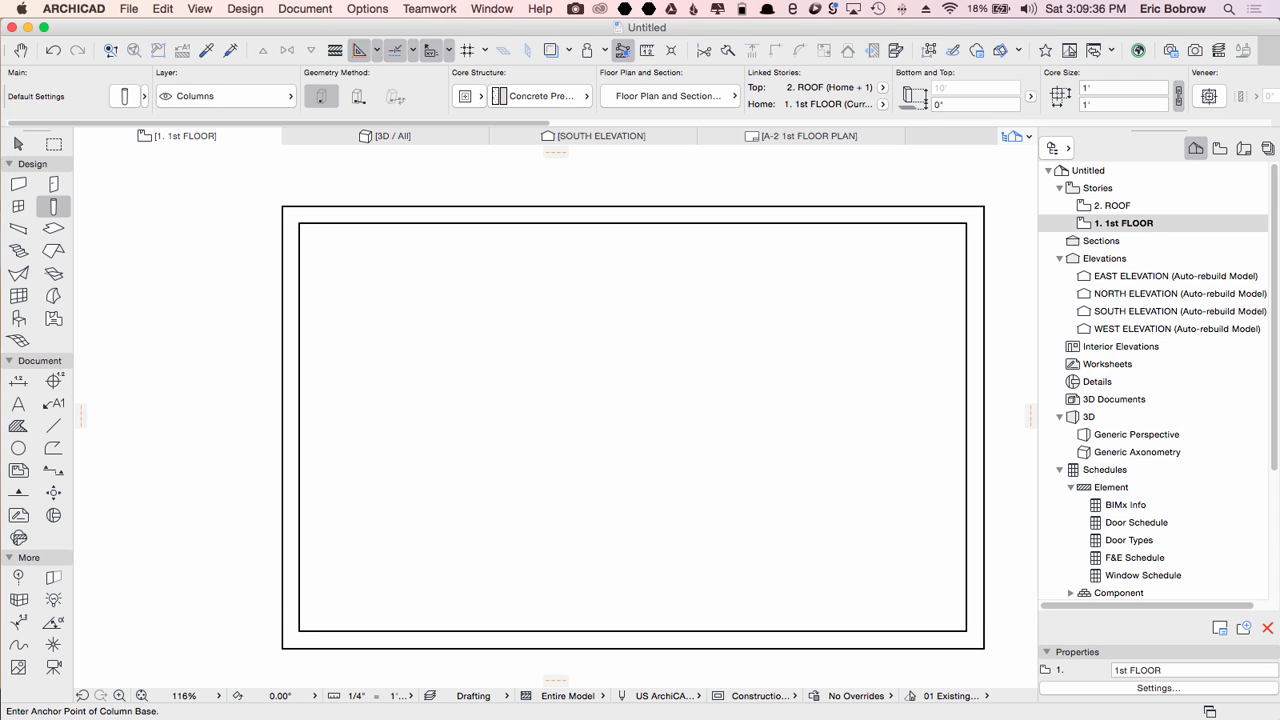
click(298, 632)
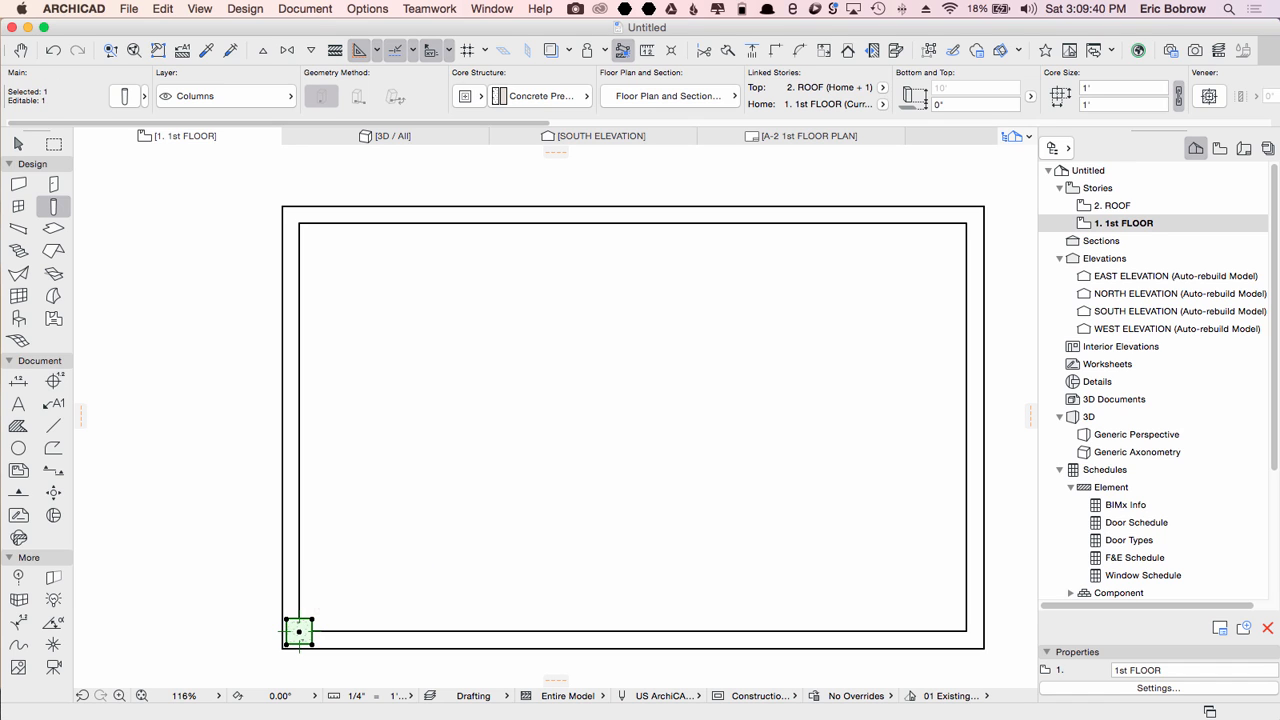
key(super+d)
click(298, 632)
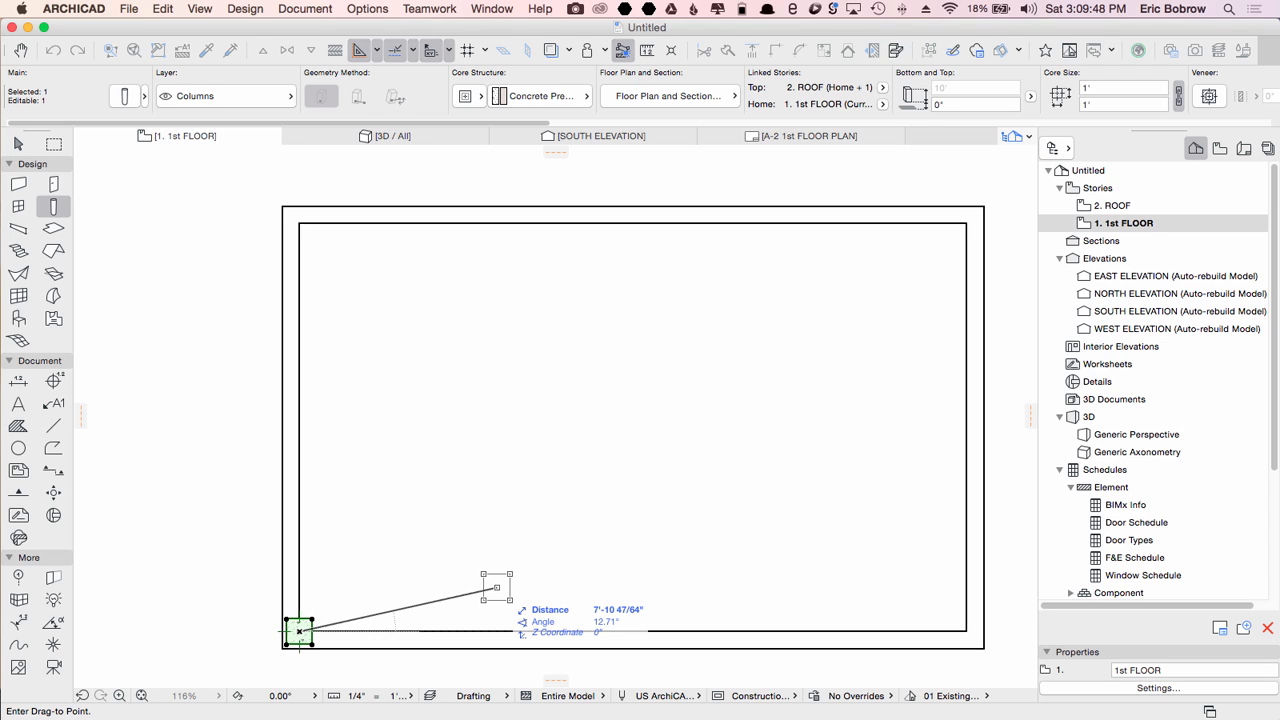
text(x5)
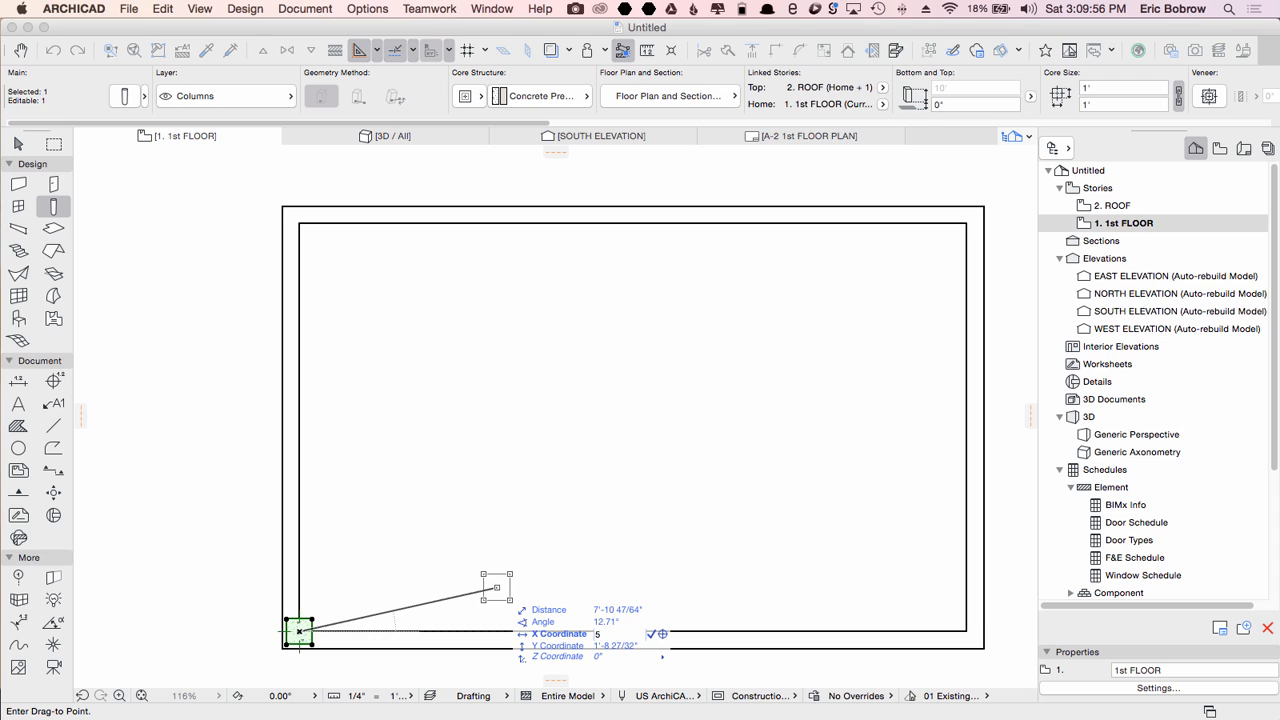
key(Tab)
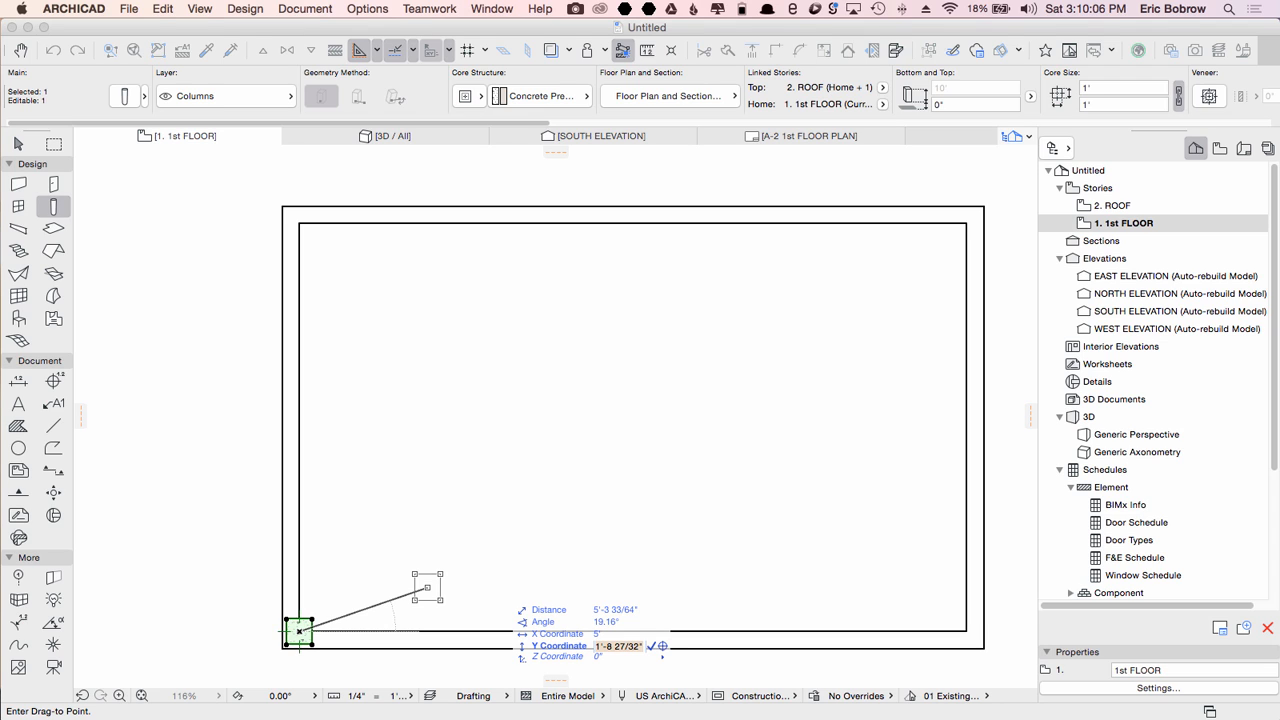
text(3)
key(Return)
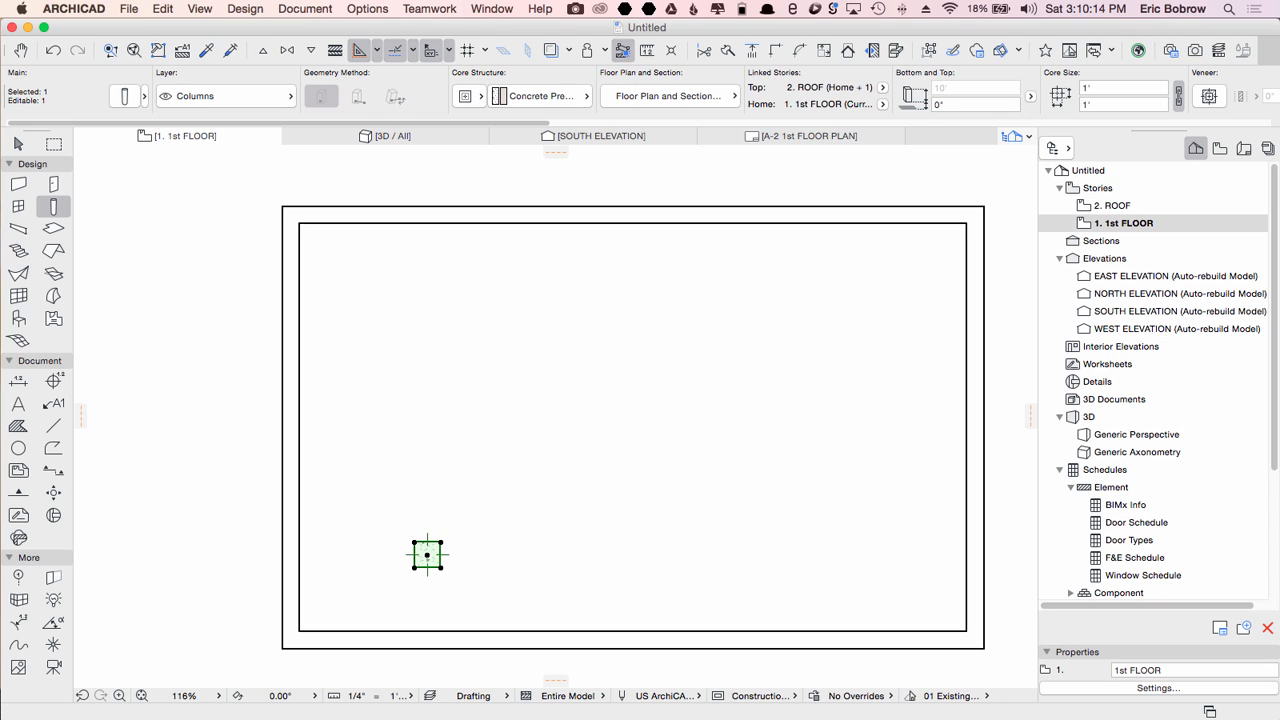
key(Escape)
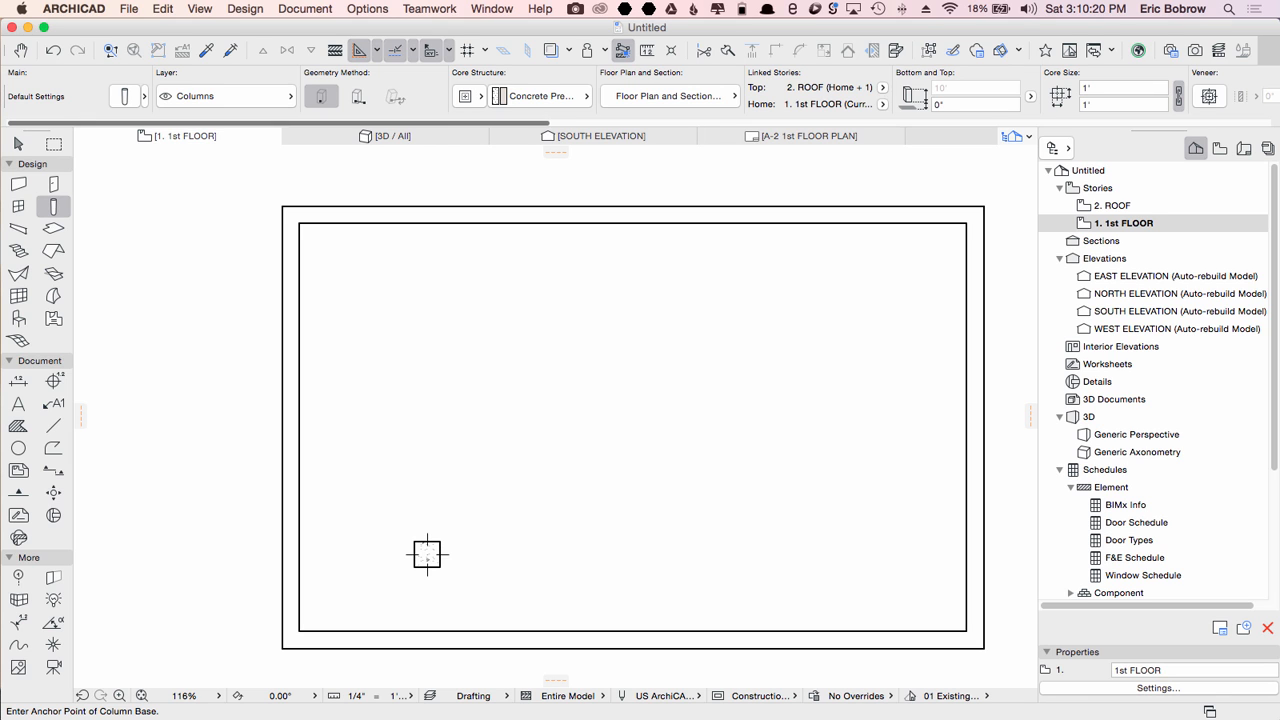
Step: Place a second column 5' right and 3' below the inner upper-left corner by entering X and Y coordinates
scroll(640, 96, right, 8)
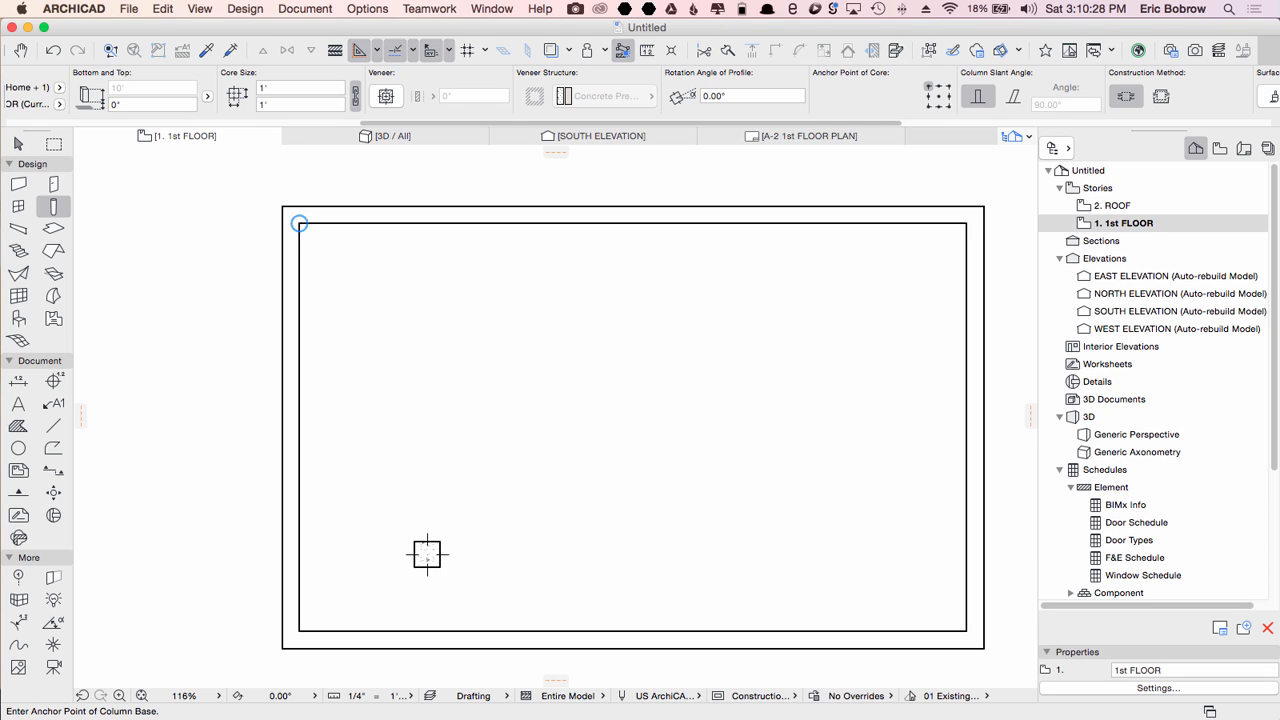
key(x)
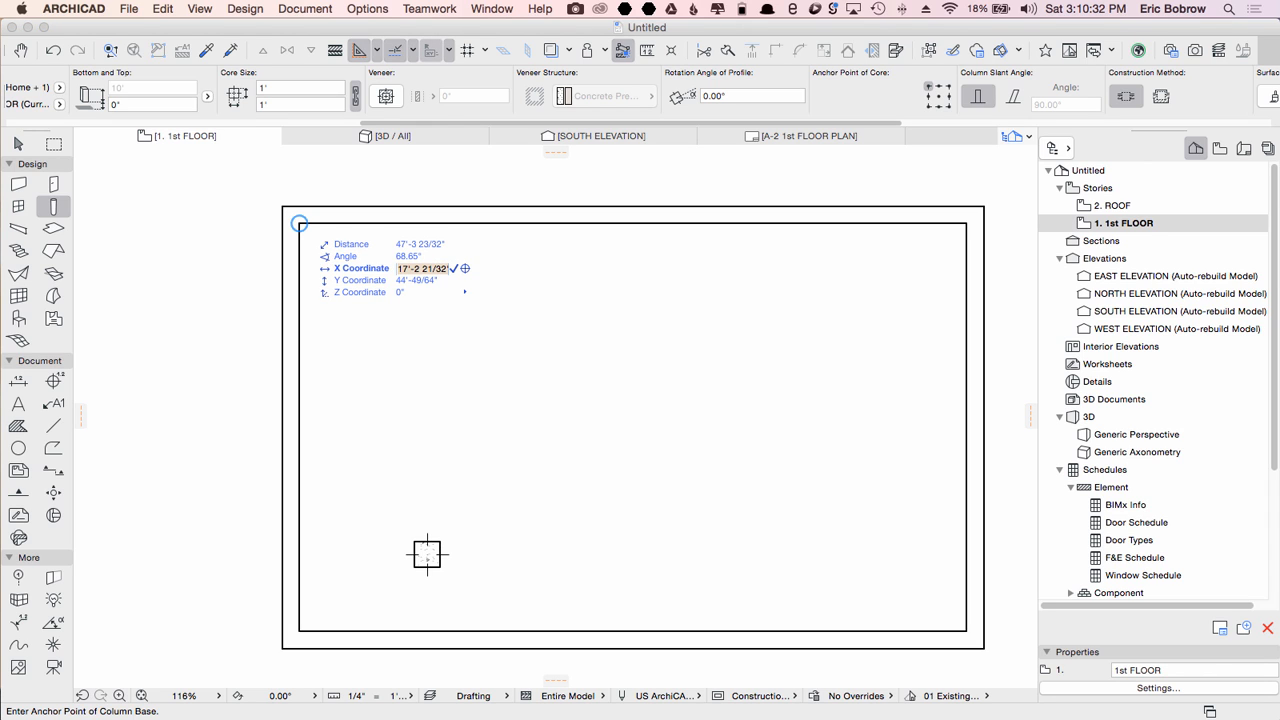
text(5+)
key(Tab)
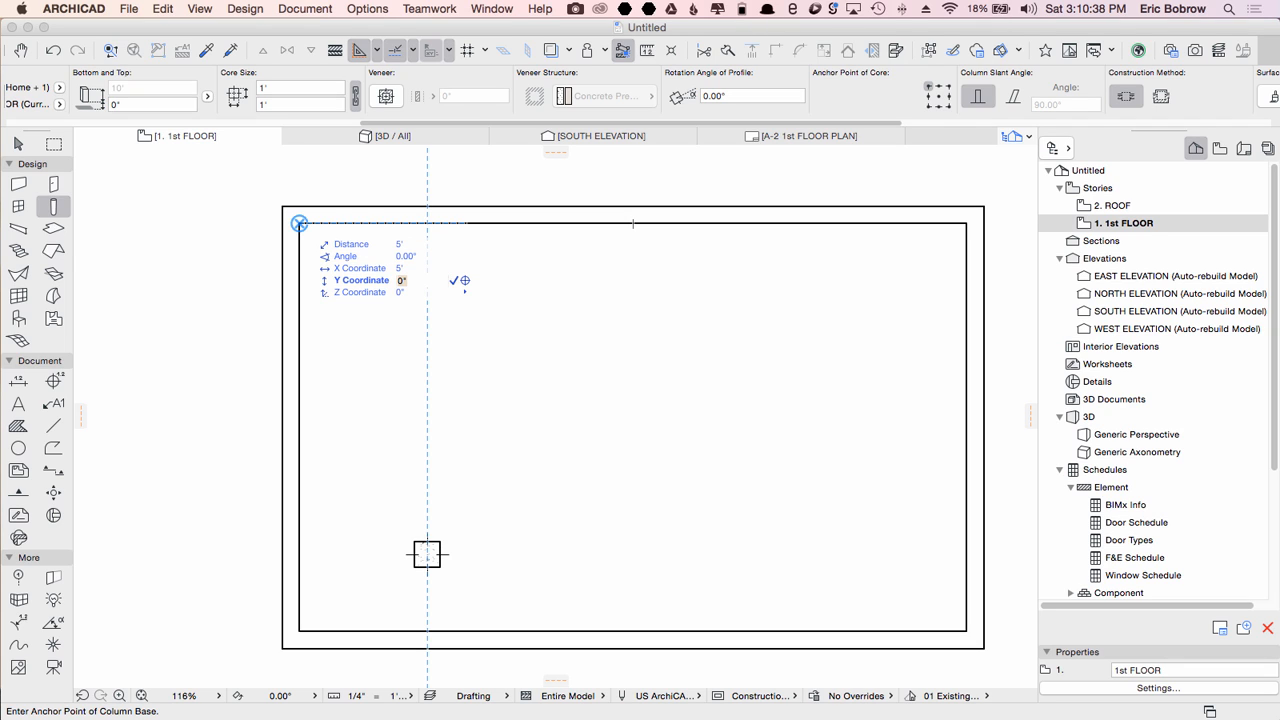
text(3-)
key(Return)
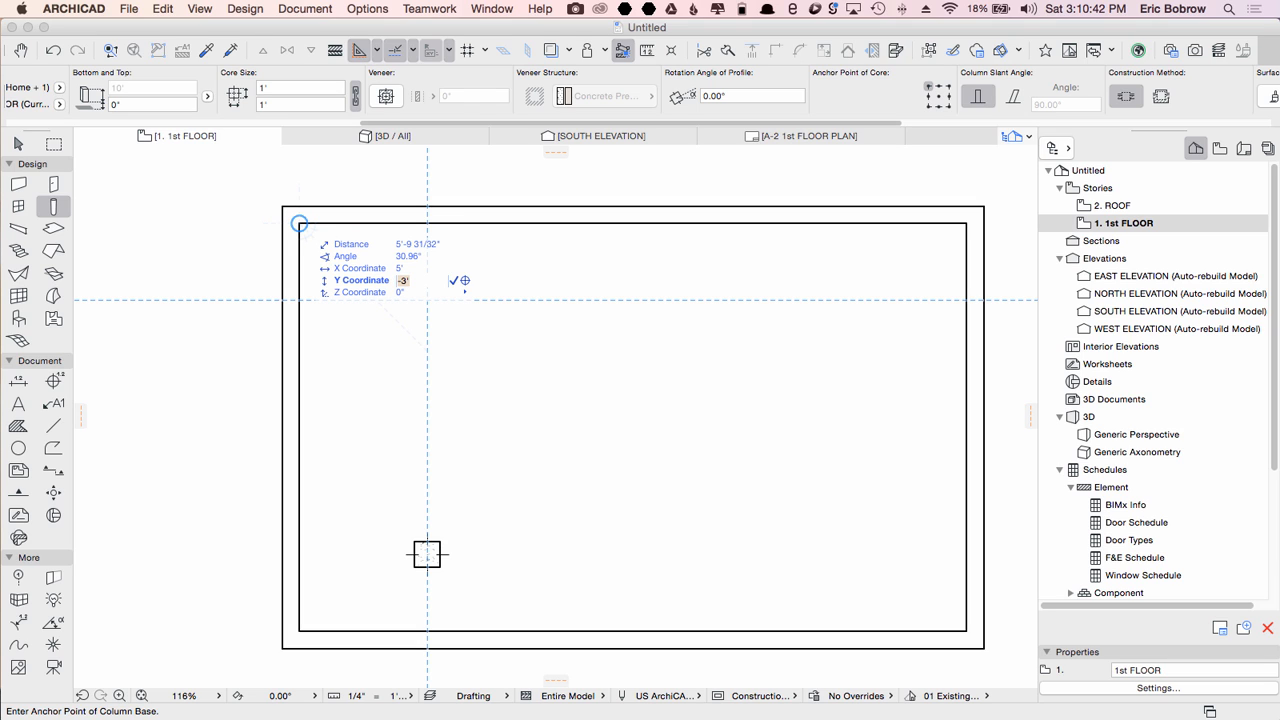
key(Return)
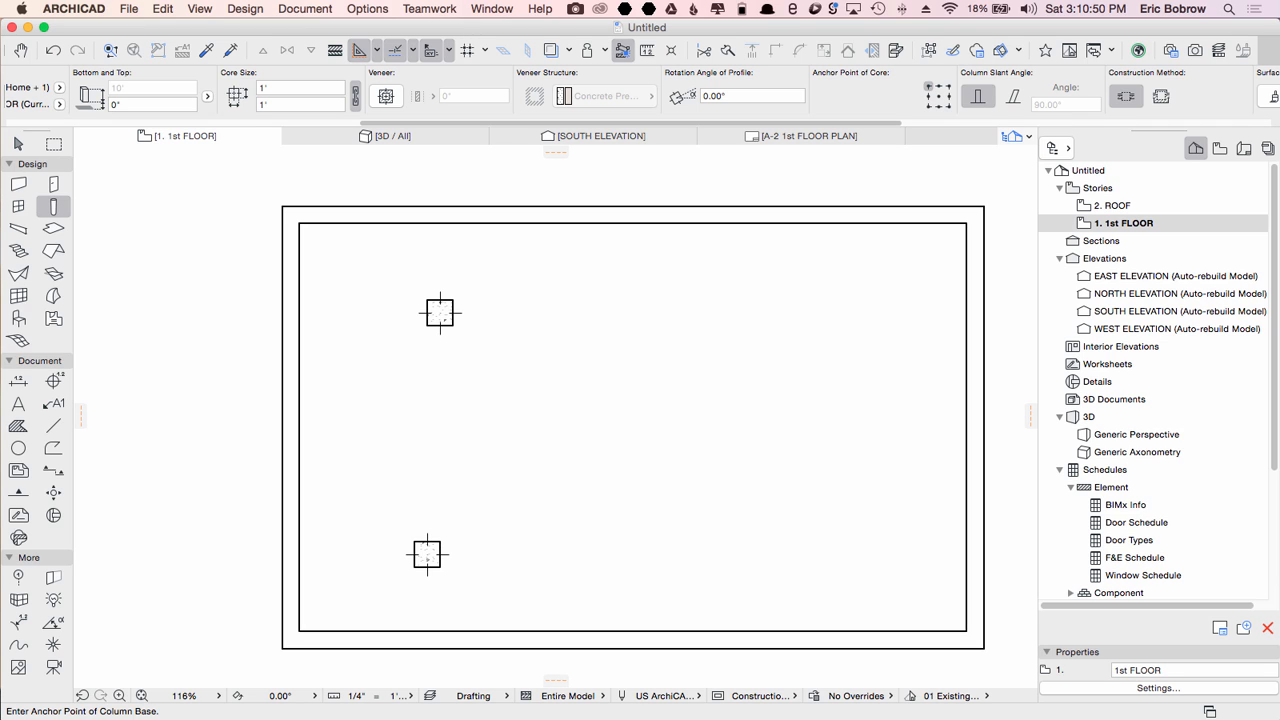
Step: Measure the distance from the inner upper-left corner to the new column
key(m)
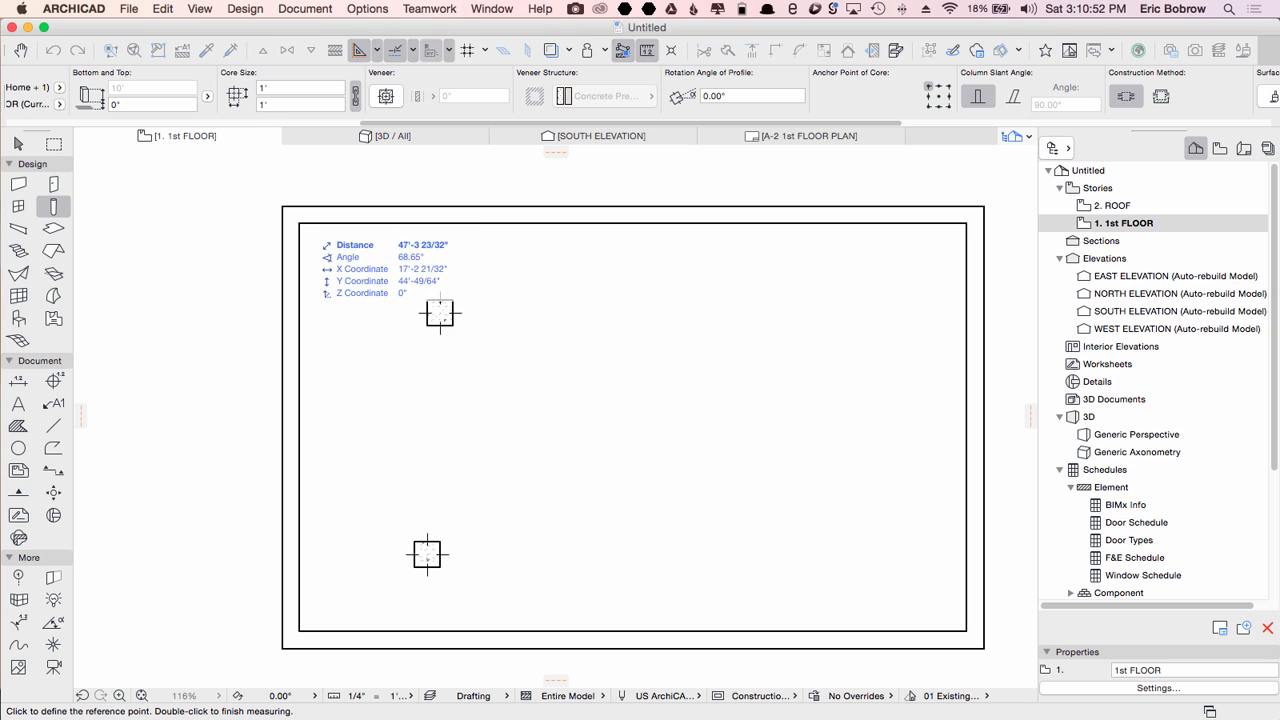
click(299, 224)
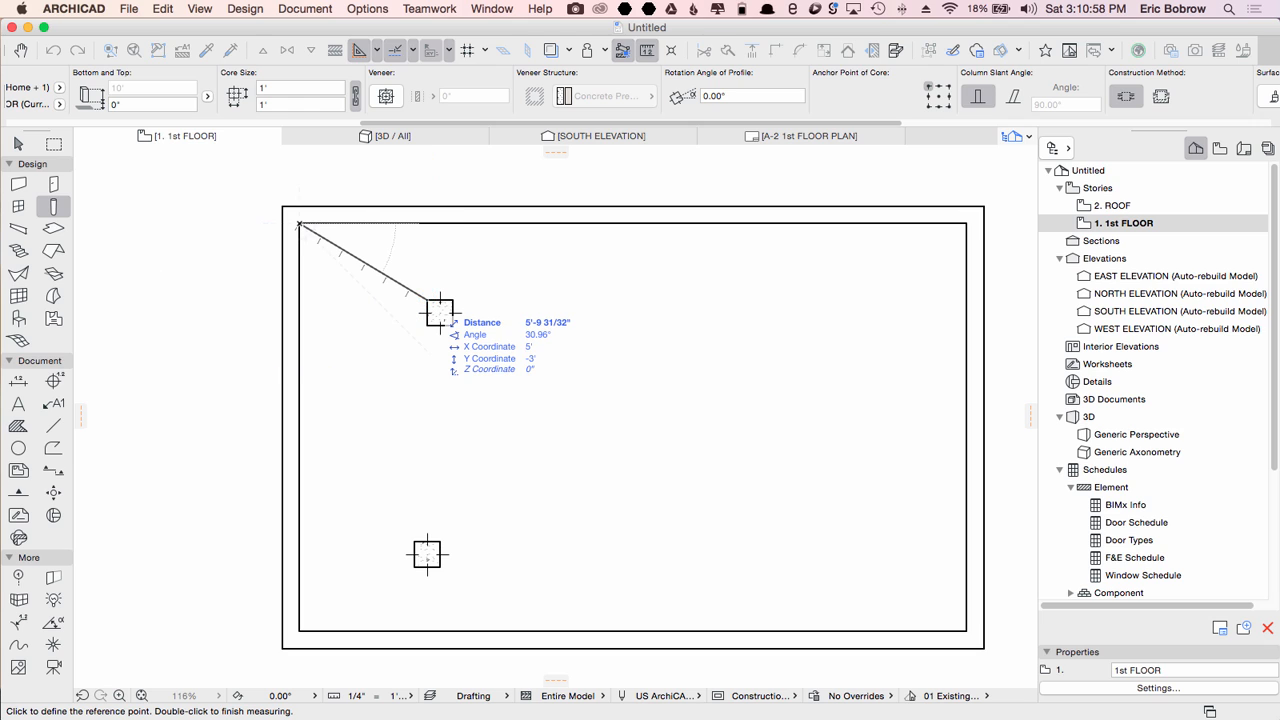
key(Escape)
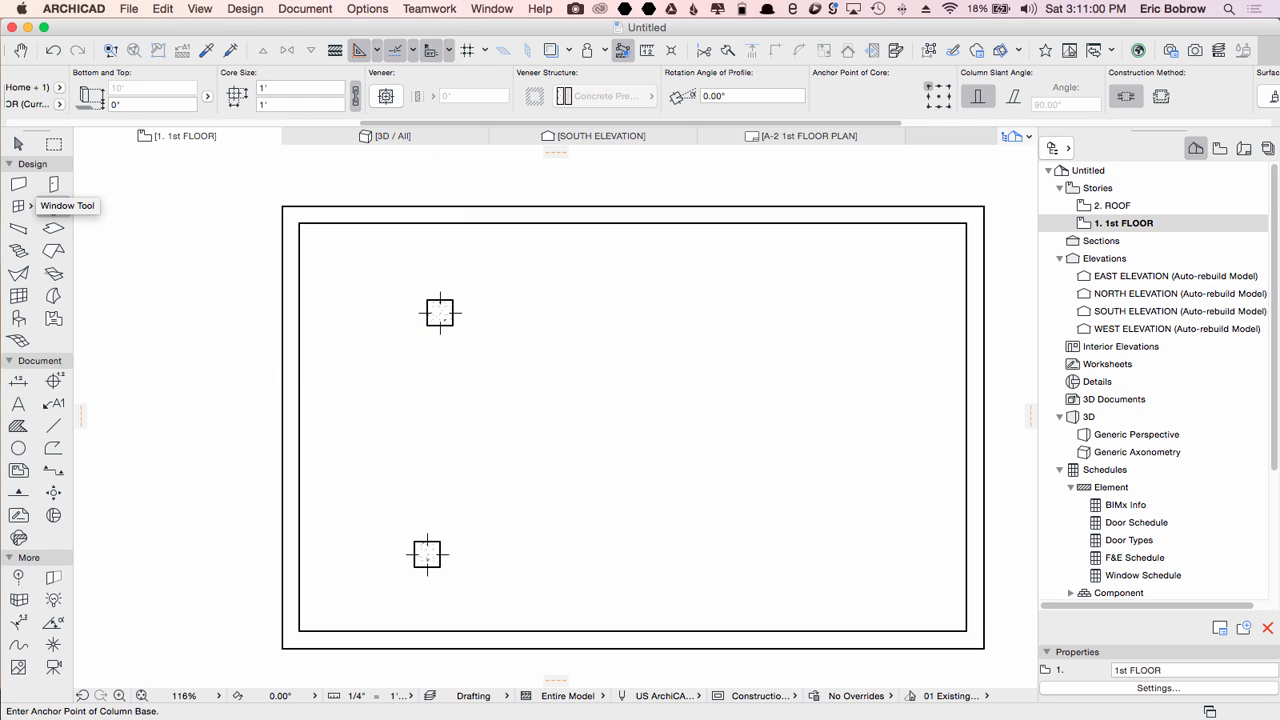
Step: Place a W Double Hung 20 window in the bottom wall near its lower-left corner
click(18, 206)
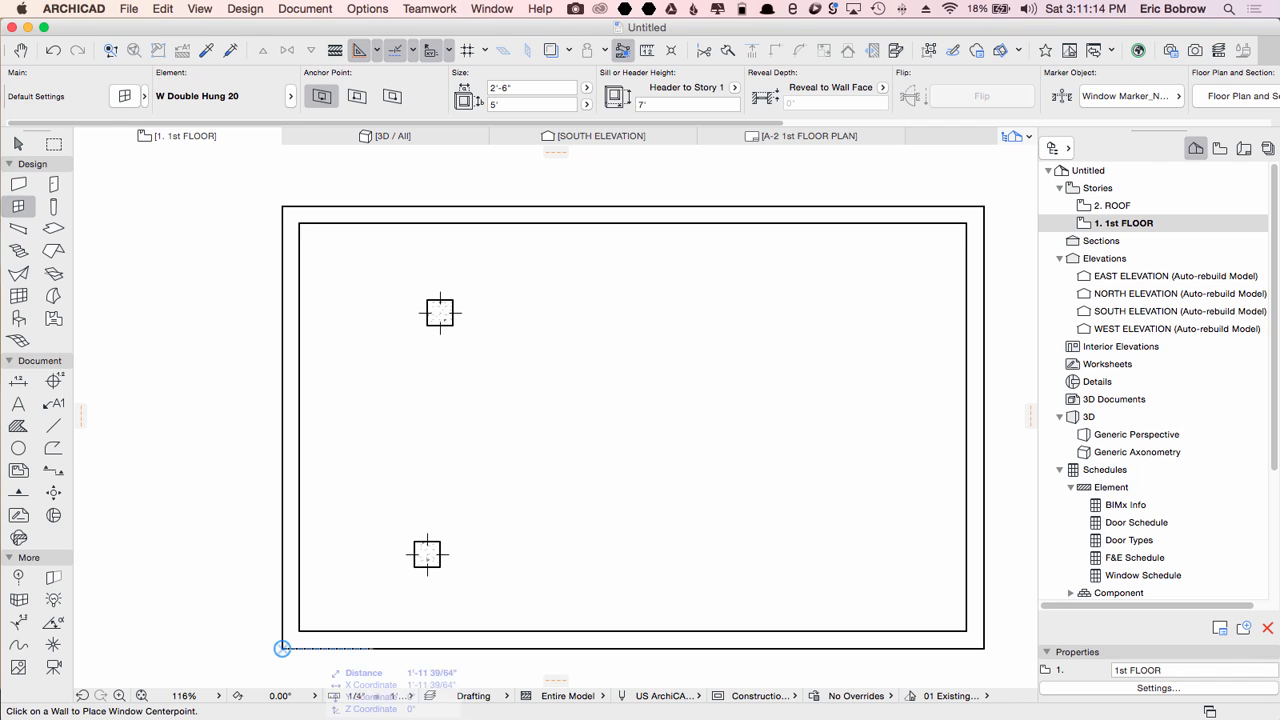
click(350, 649)
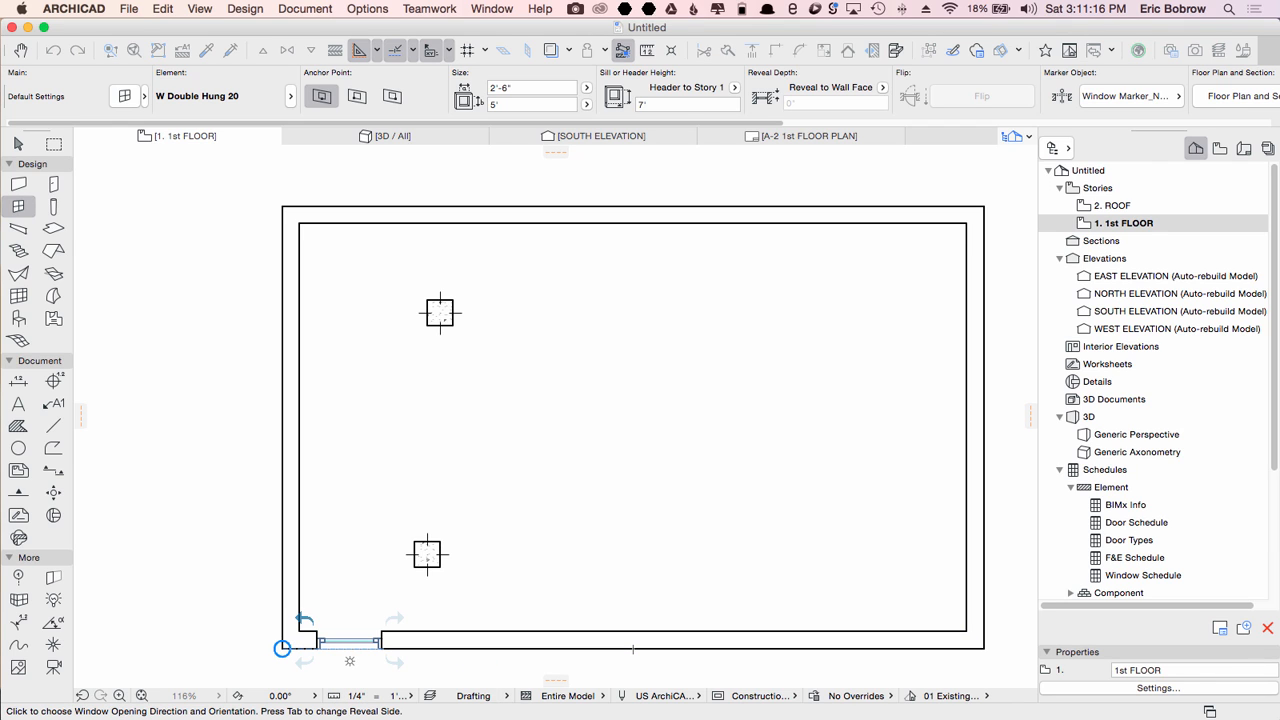
click(350, 658)
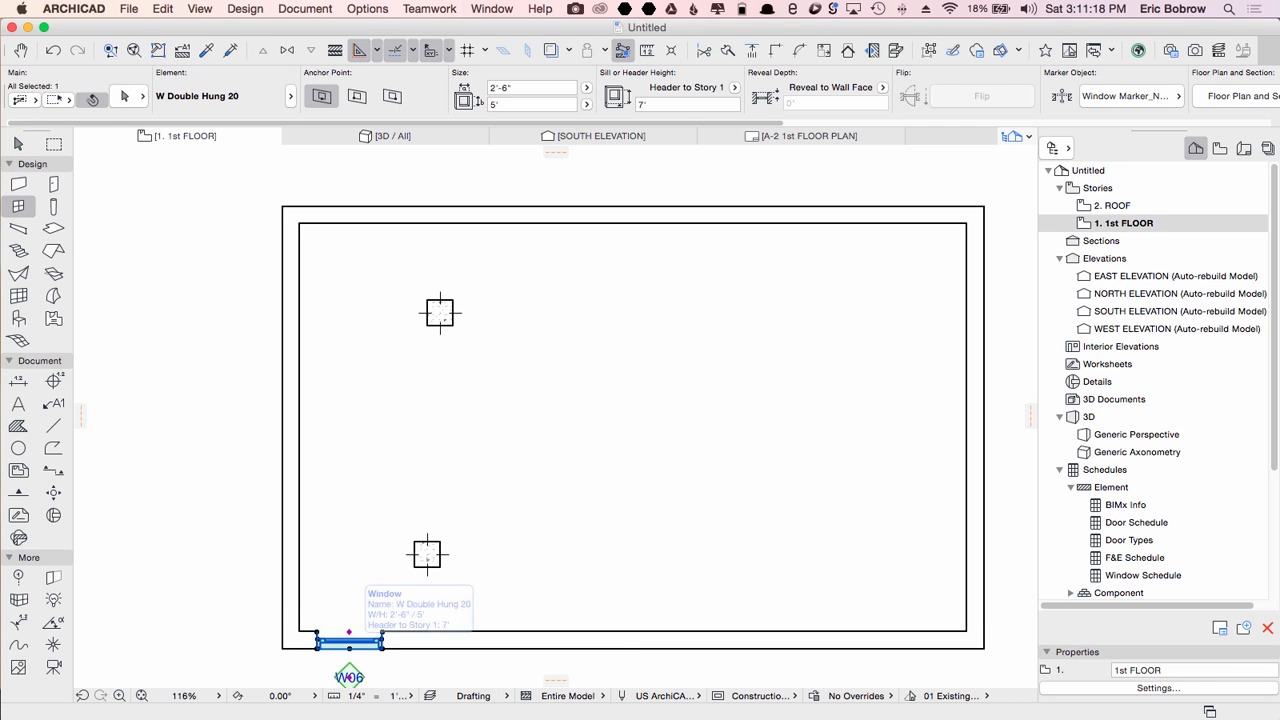
Step: Move the window's center onto the wall's outer lower-left corner, shift it 8' to the right, then delete it
key(super+d)
click(350, 649)
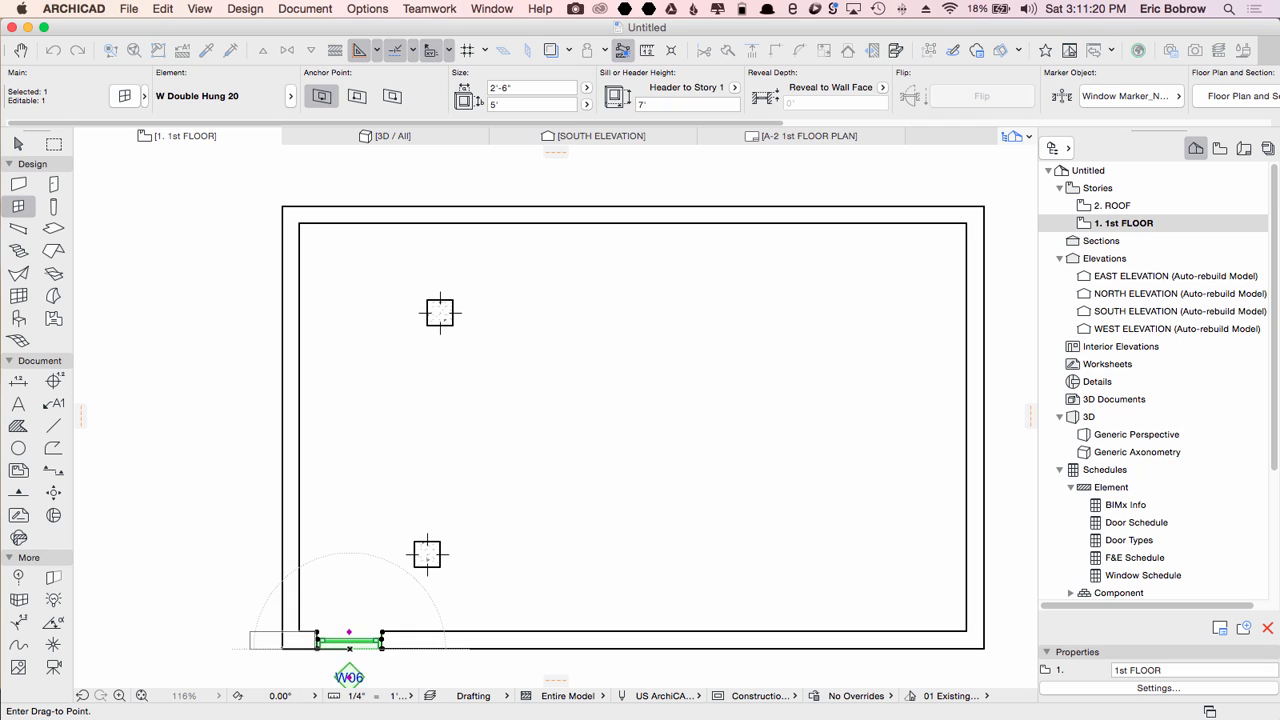
click(283, 649)
key(super+d)
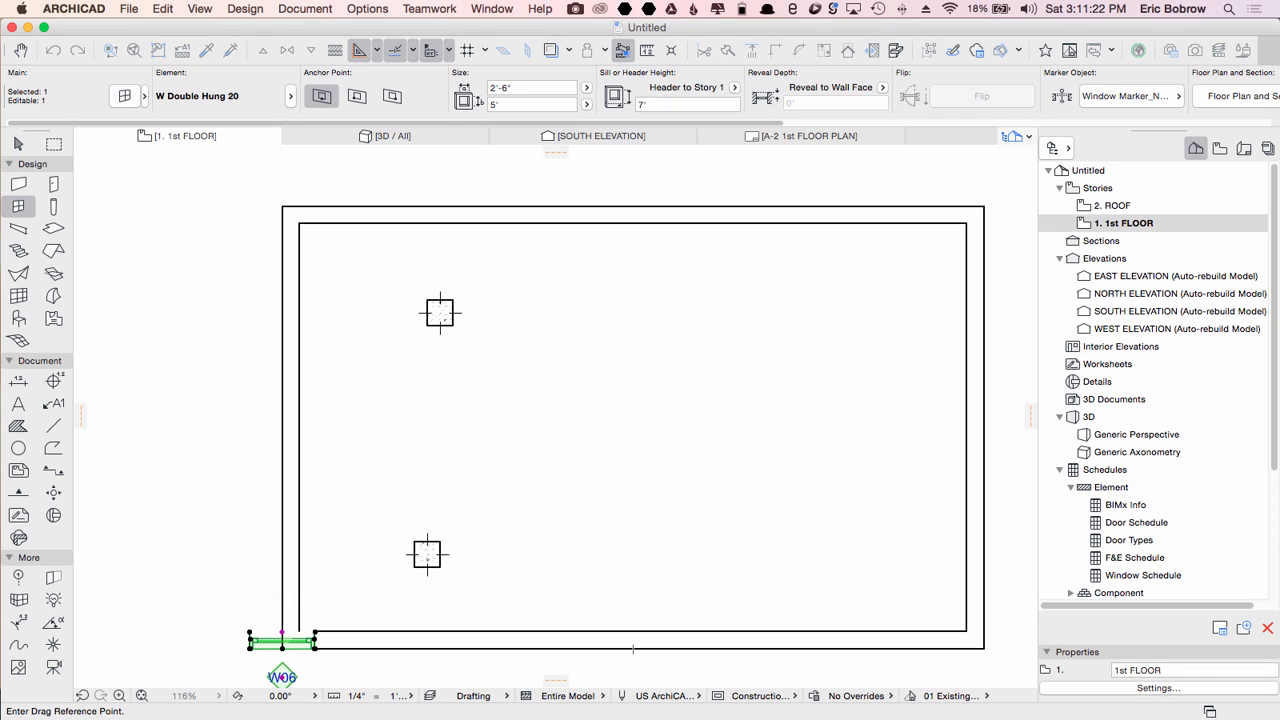
click(282, 649)
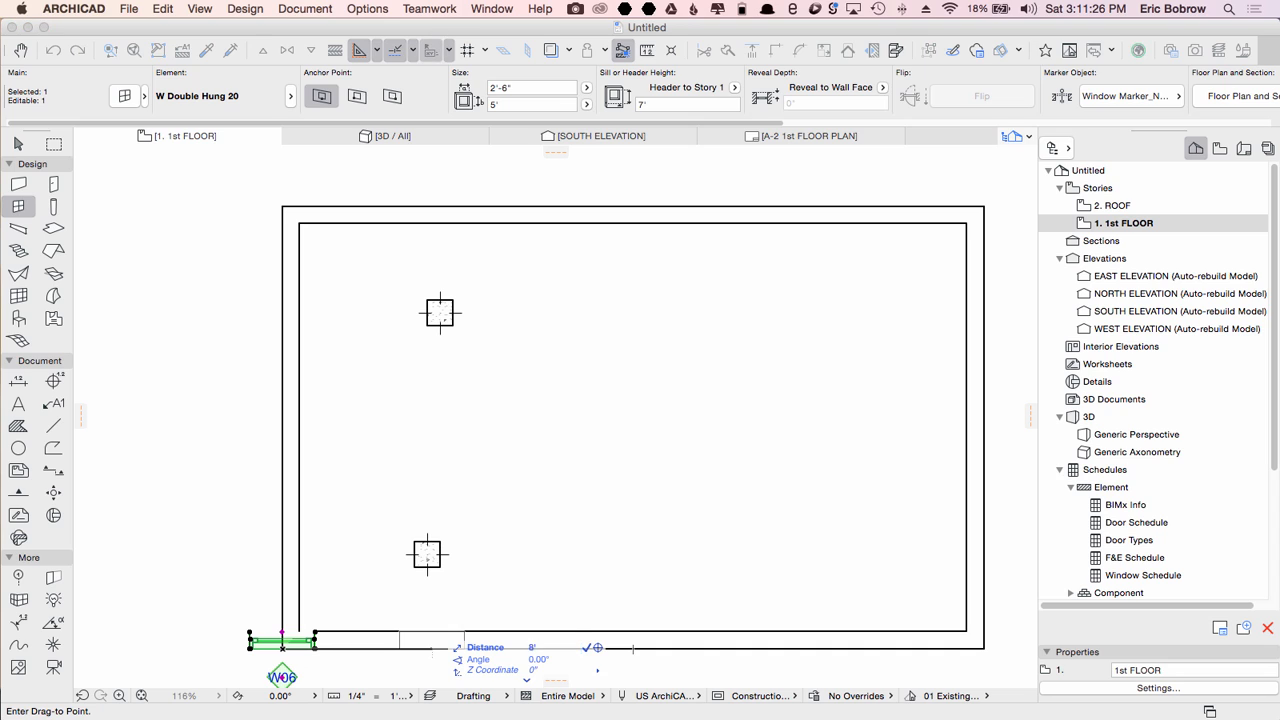
click(487, 649)
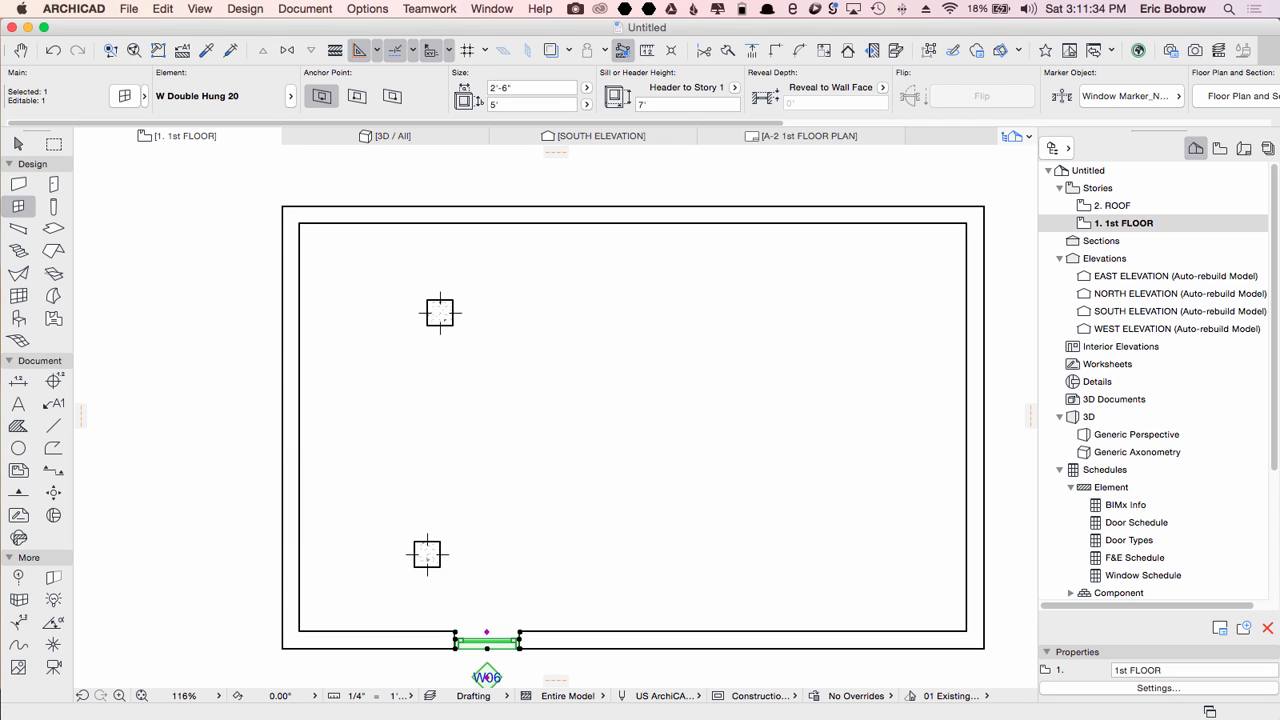
key(Delete)
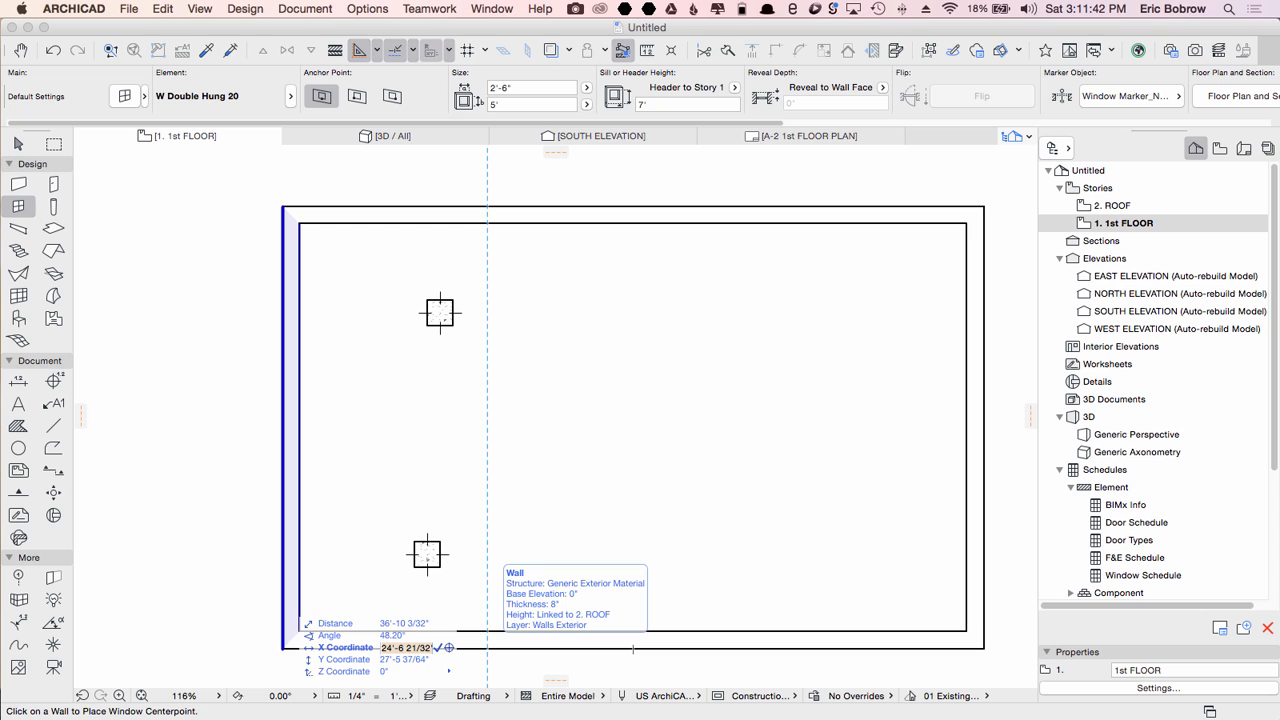
Step: Place a new window in the bottom wall centered on the guide 8' from the outer corner, opening inward
click(487, 648)
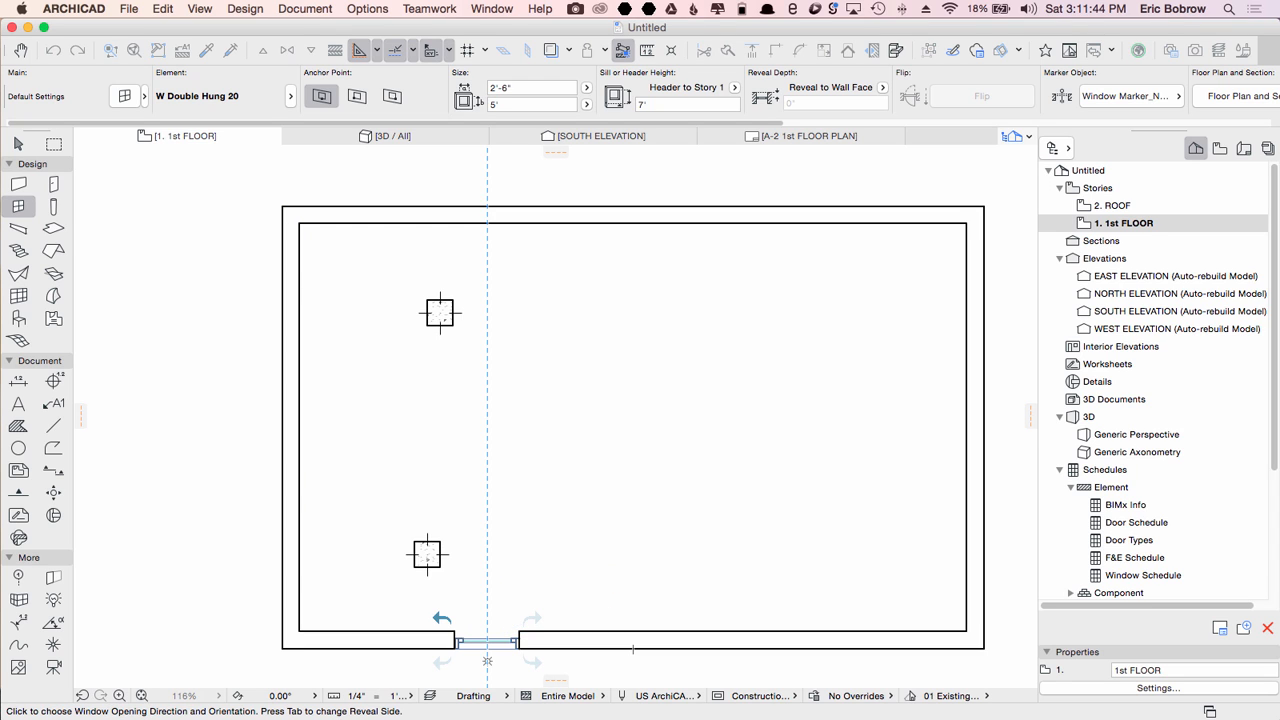
scroll(462, 655, down, 5)
click(472, 664)
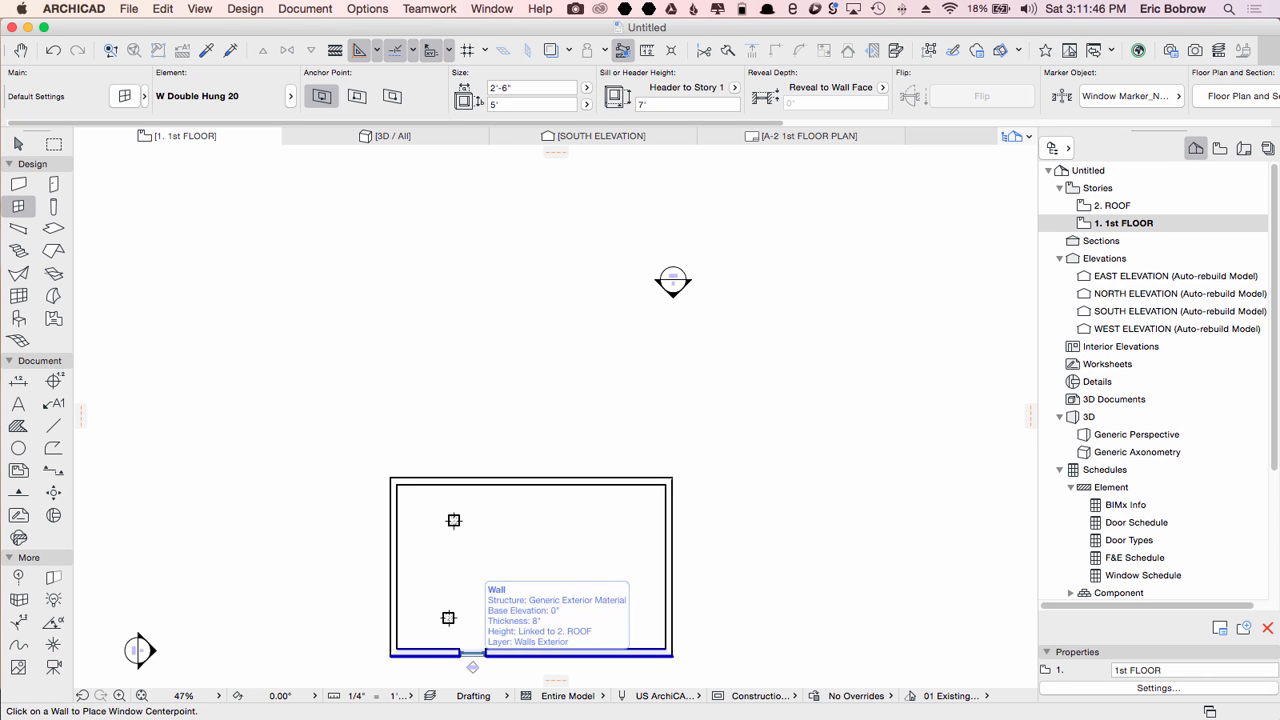
scroll(462, 660, up, 5)
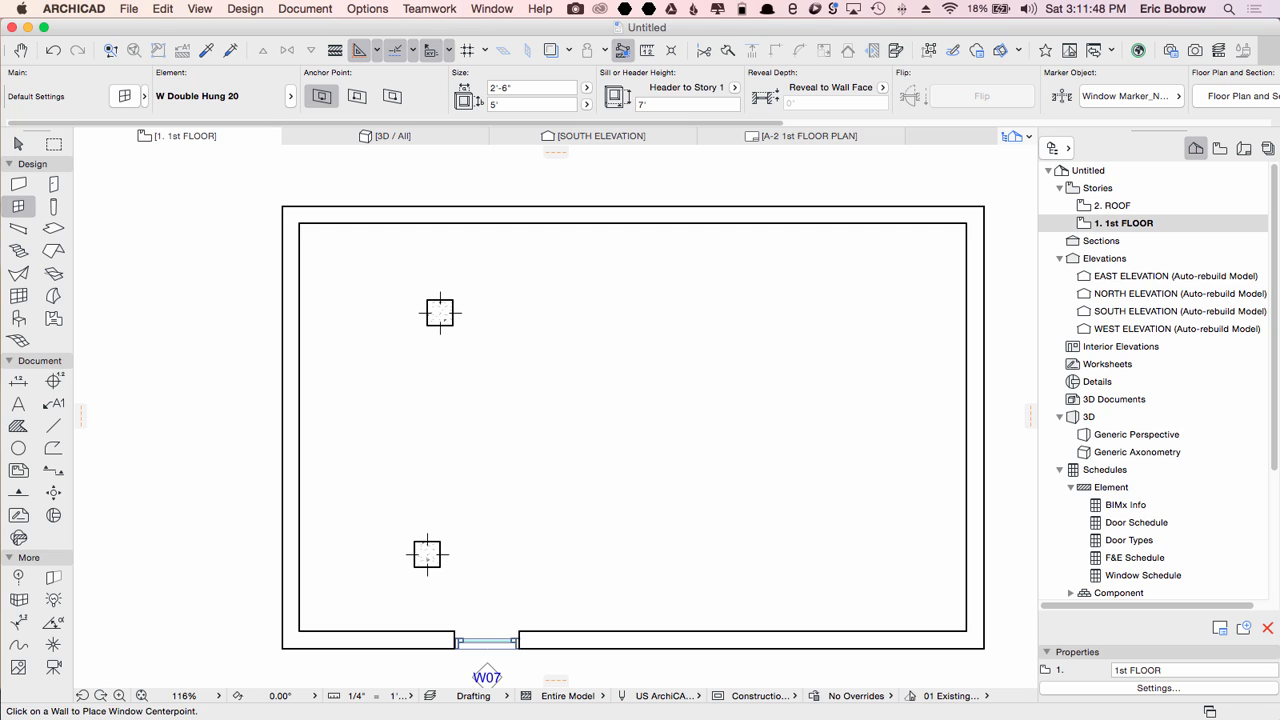
key(Escape)
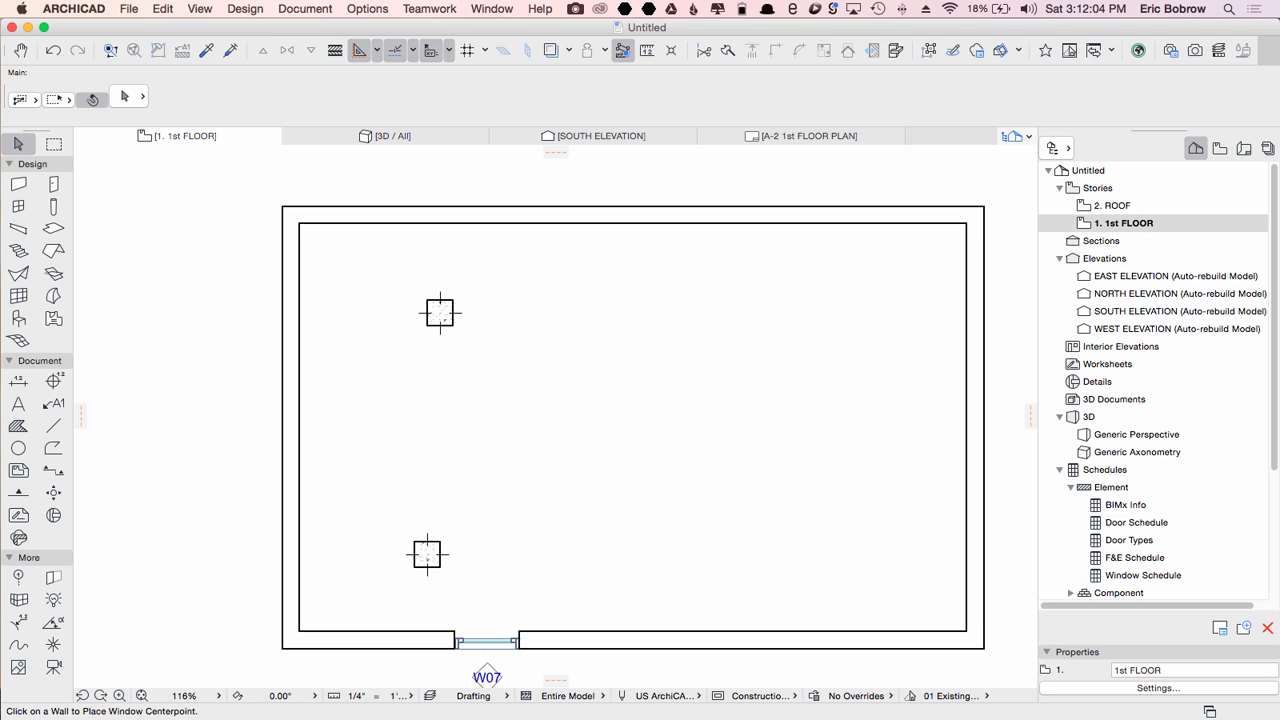
Step: Drag a copy of the selected window 6' to the right along the wall, then undo it
click(487, 641)
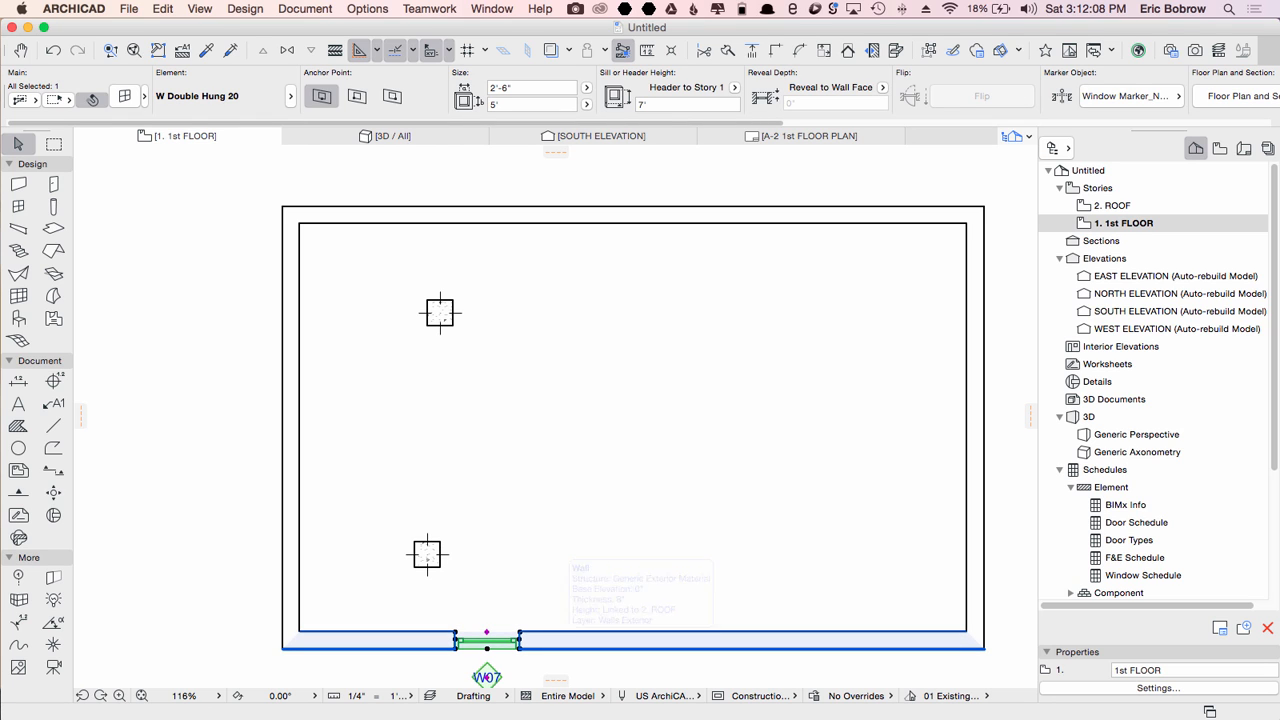
right_click(520, 652)
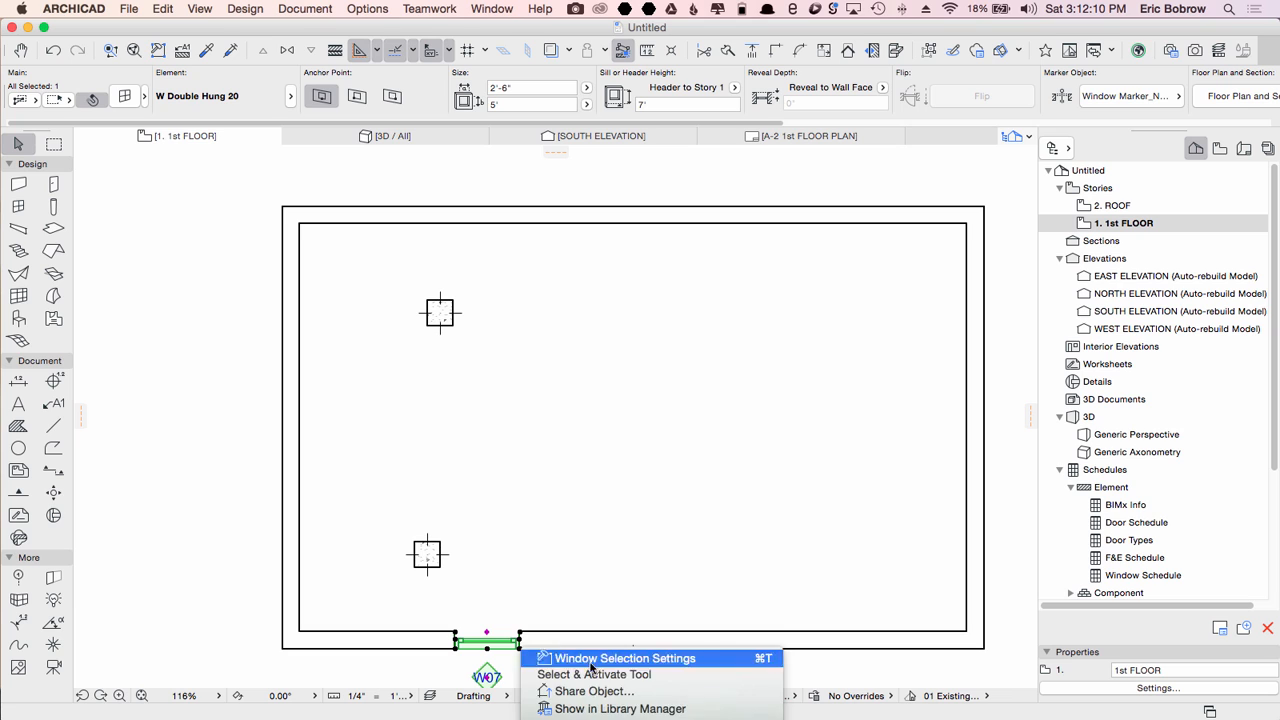
mouse_move(618, 640)
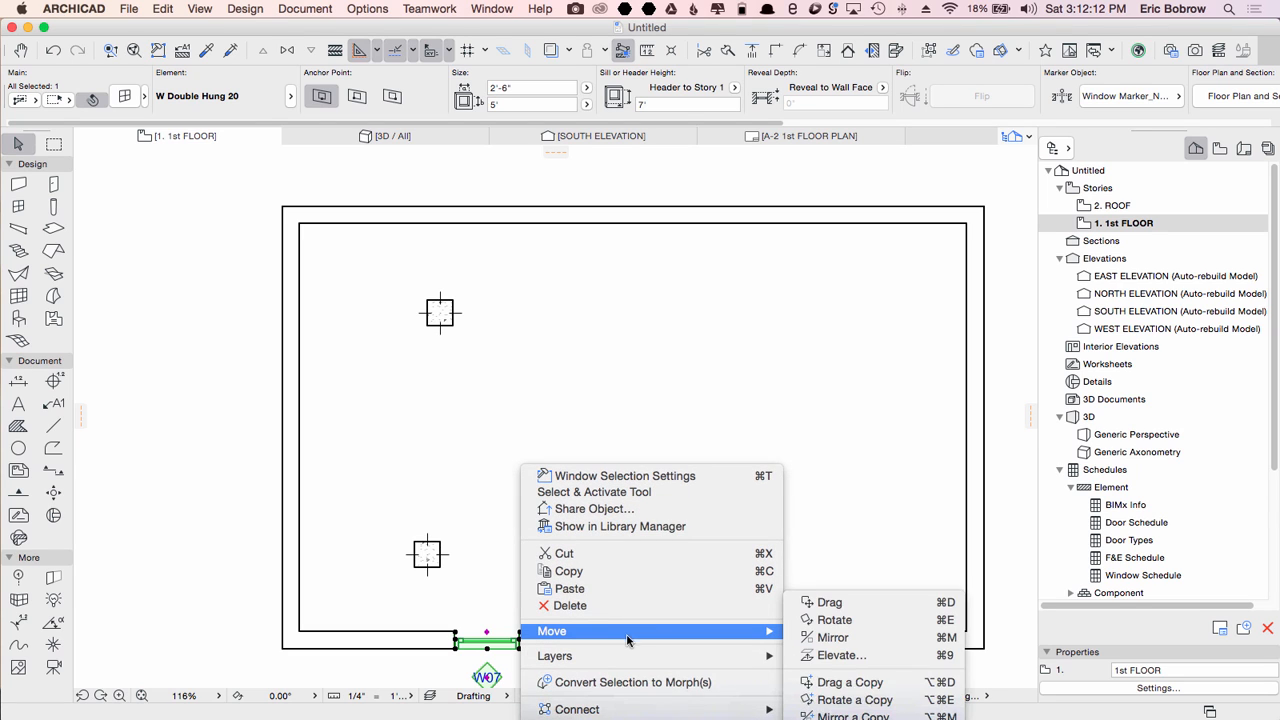
click(850, 682)
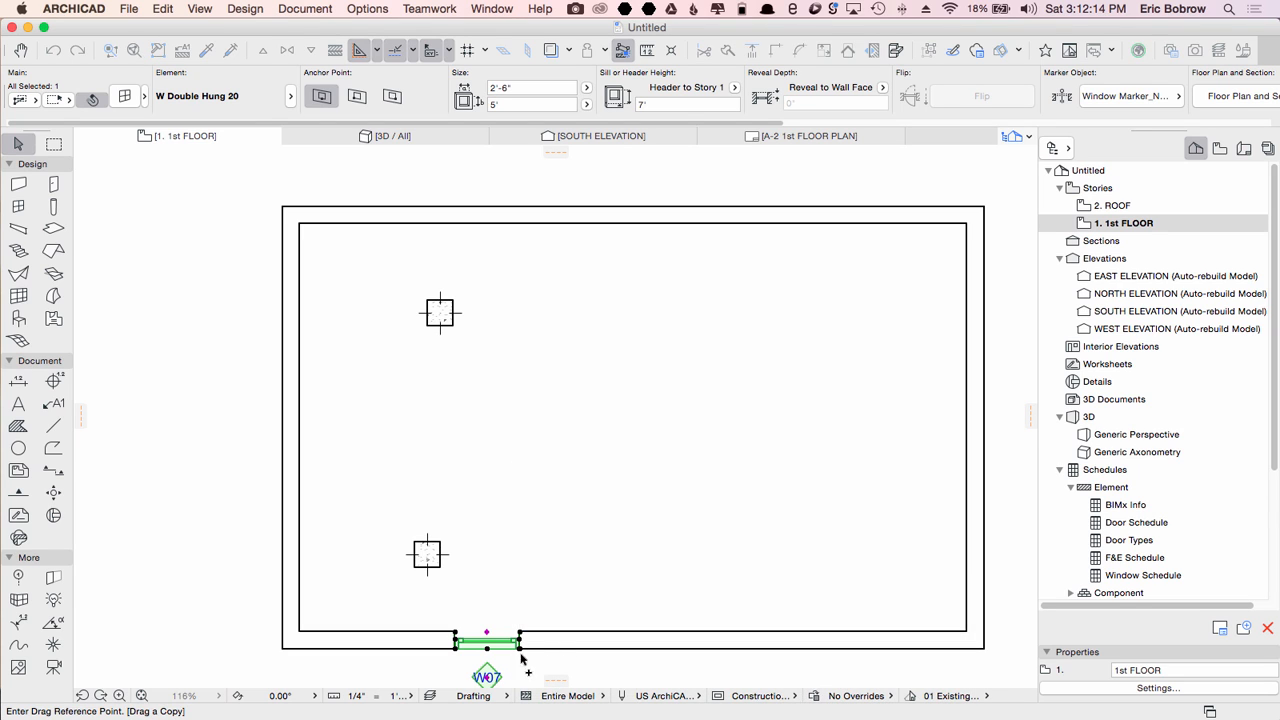
click(487, 648)
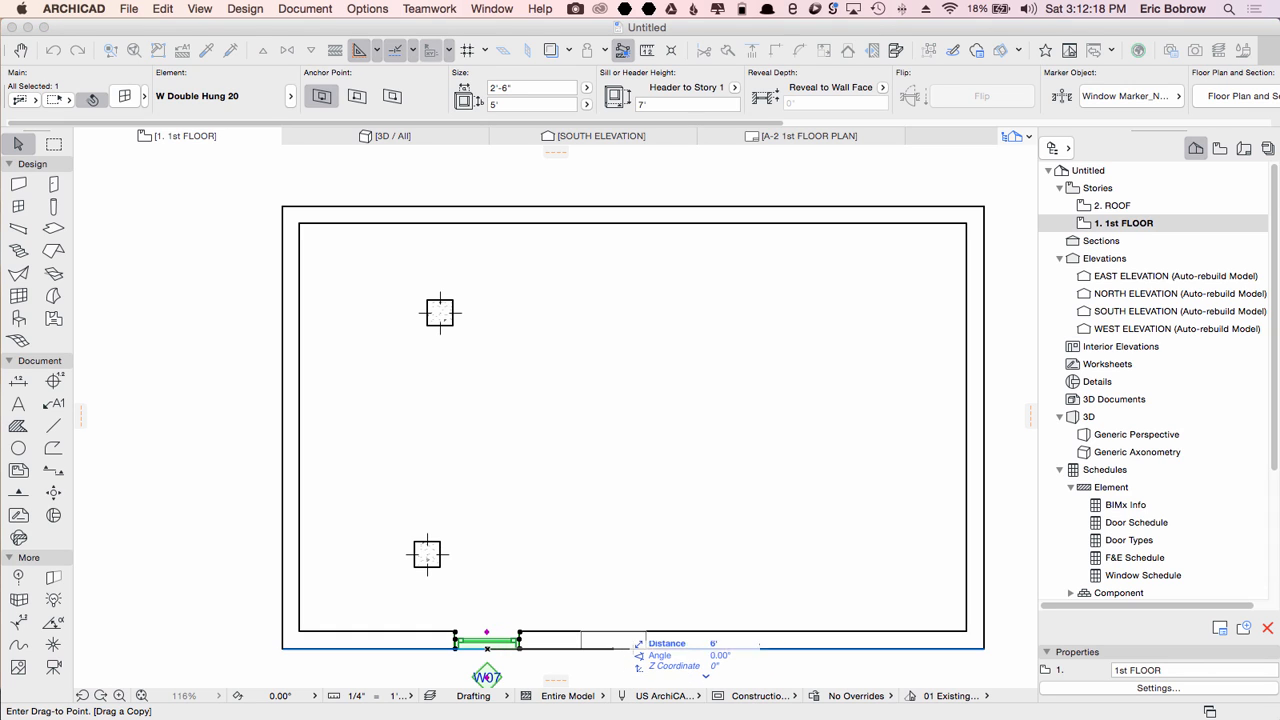
click(641, 648)
key(super+z)
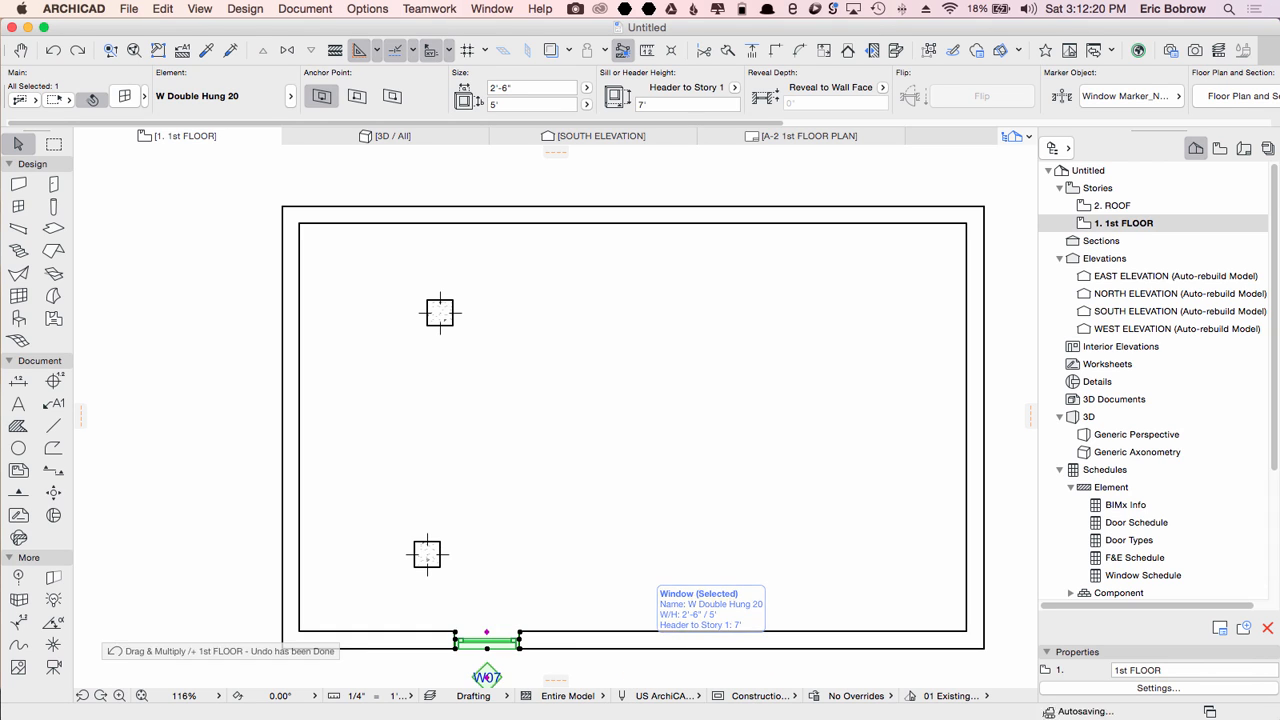
Step: Drag a copy of the window 6' to the right by entering the distance
key(super+d)
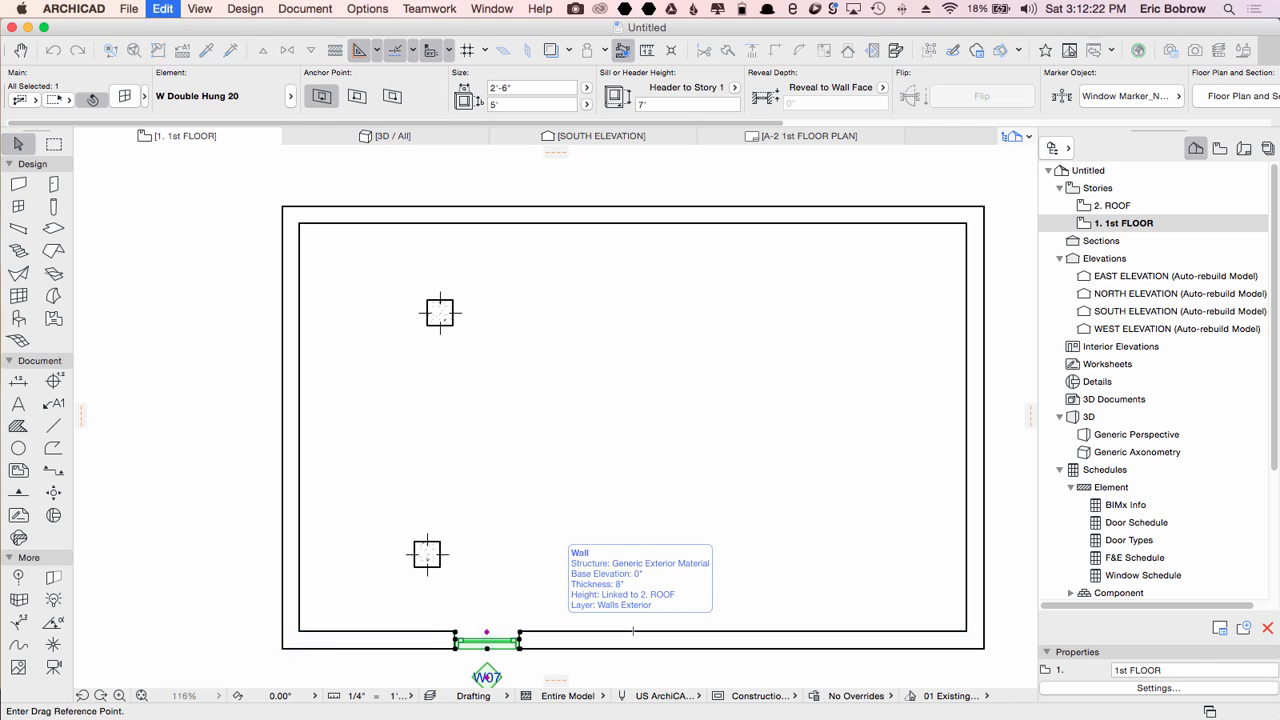
click(487, 648)
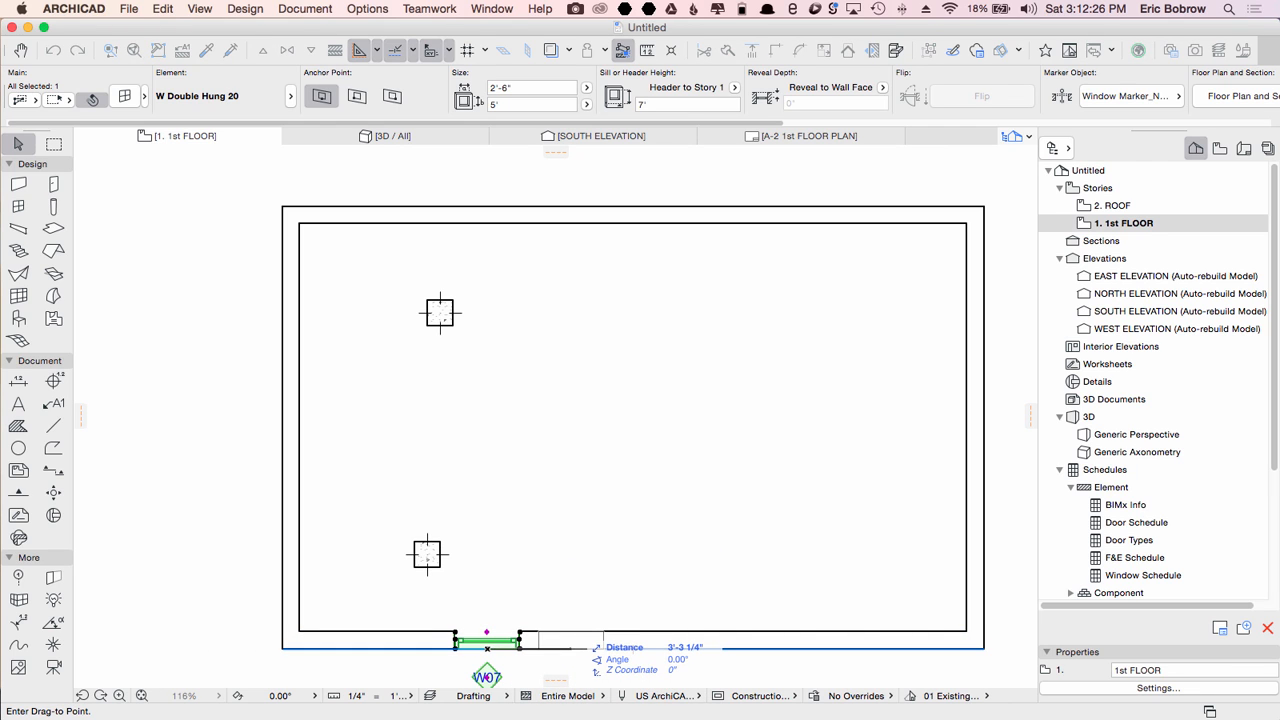
key(alt)
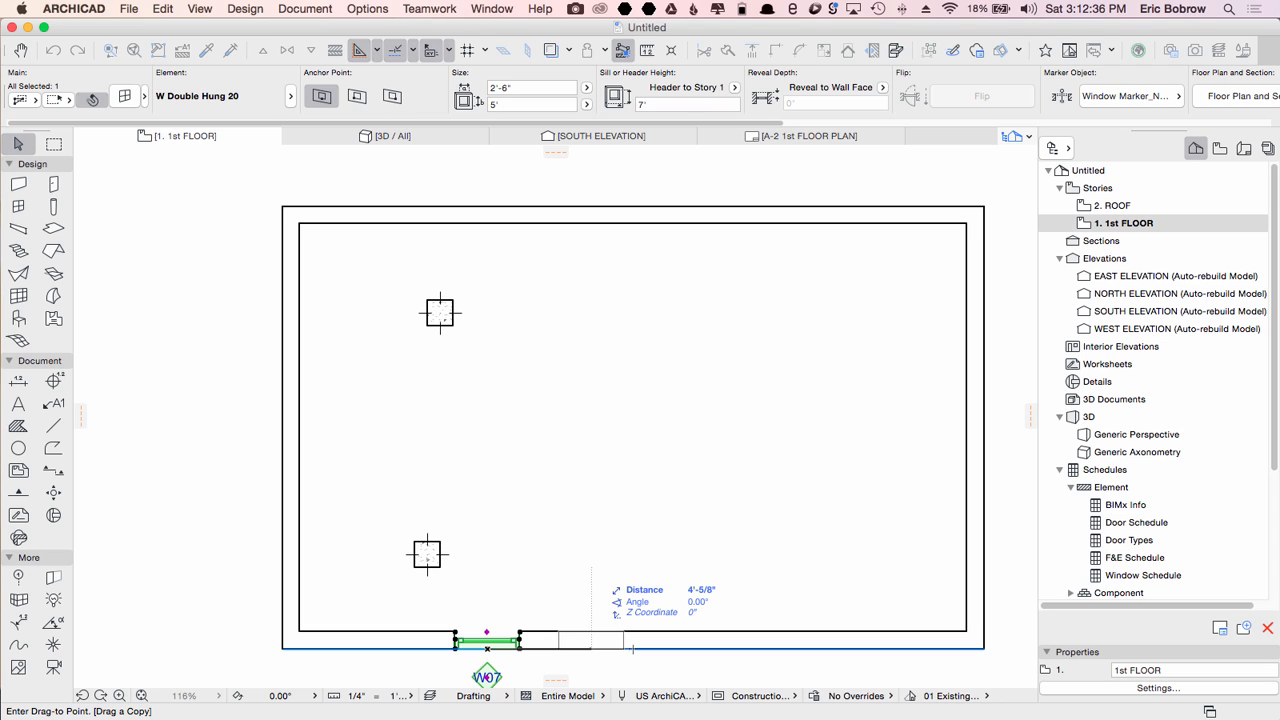
text(6)
key(Return)
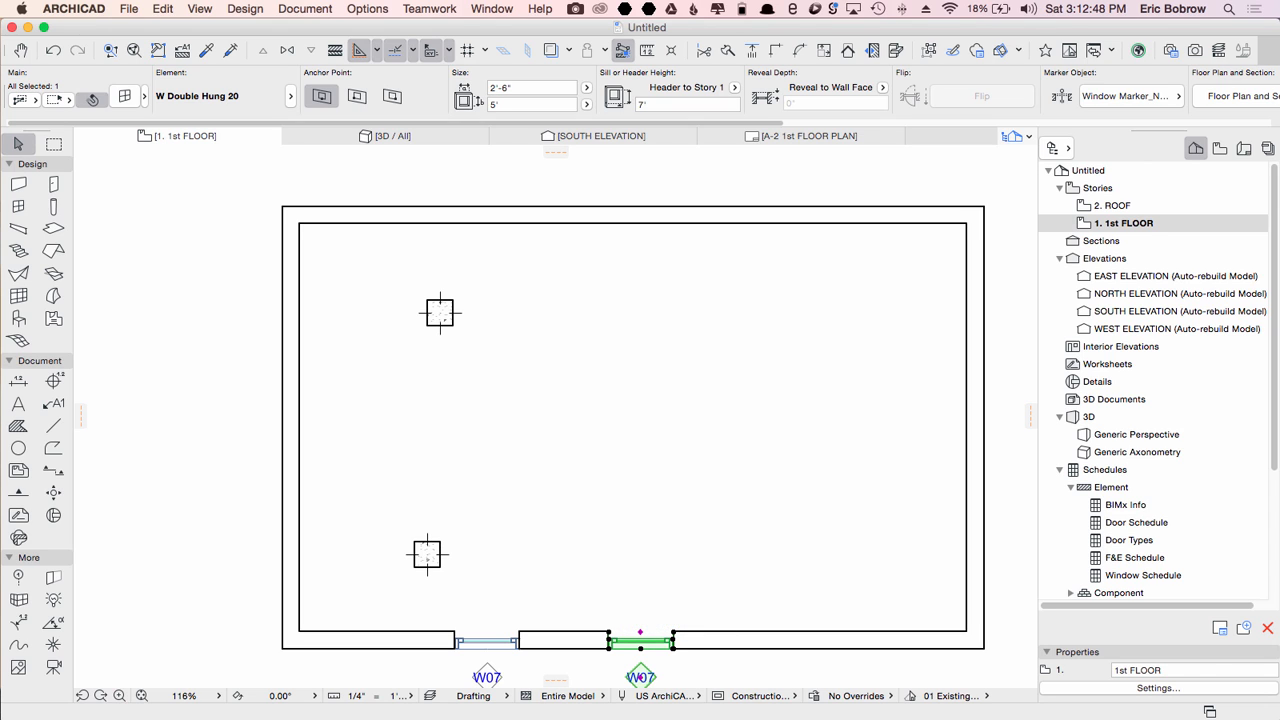
Step: Reposition the copied window against the first window along the wall, then delete the copy
key(super+d)
click(640, 648)
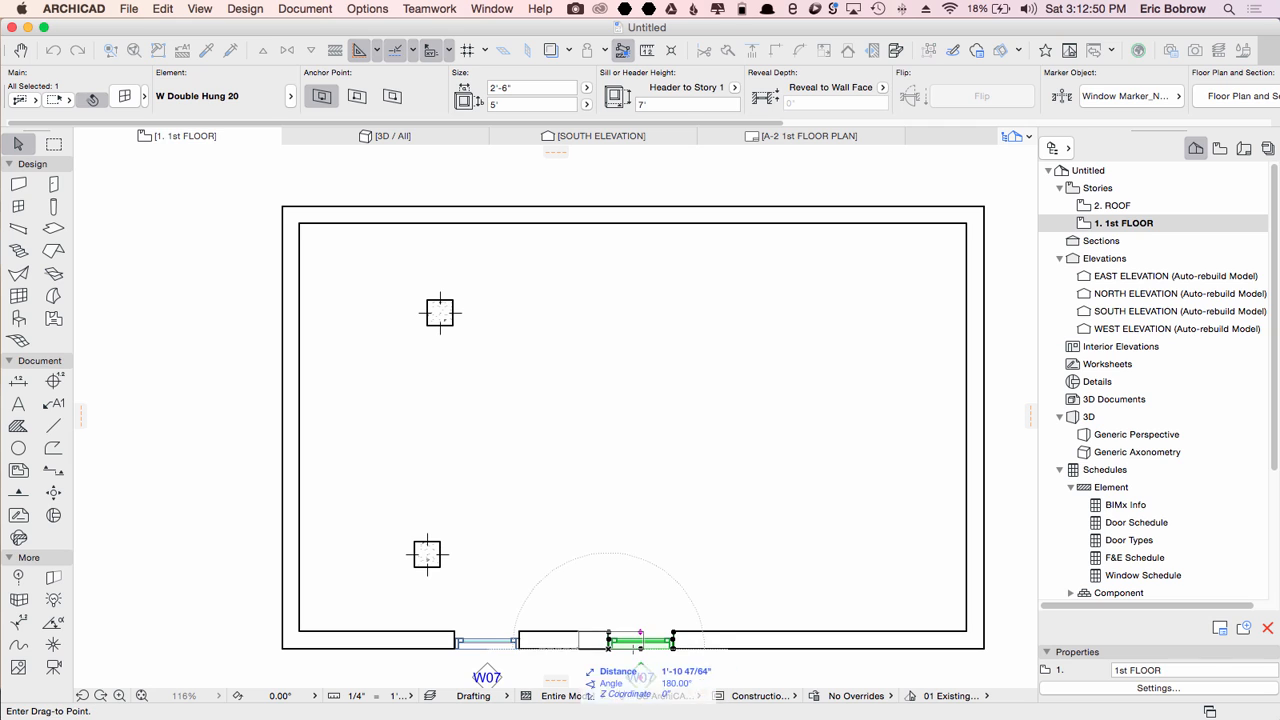
click(552, 648)
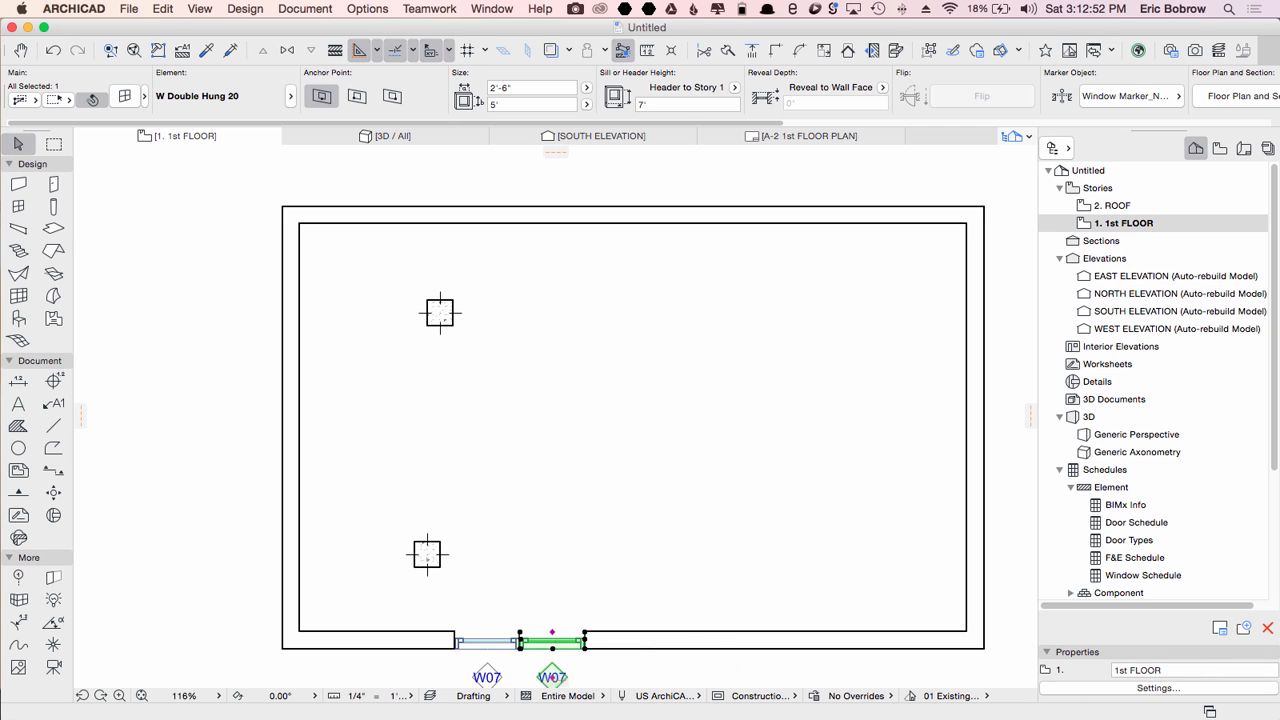
key(super+d)
click(552, 648)
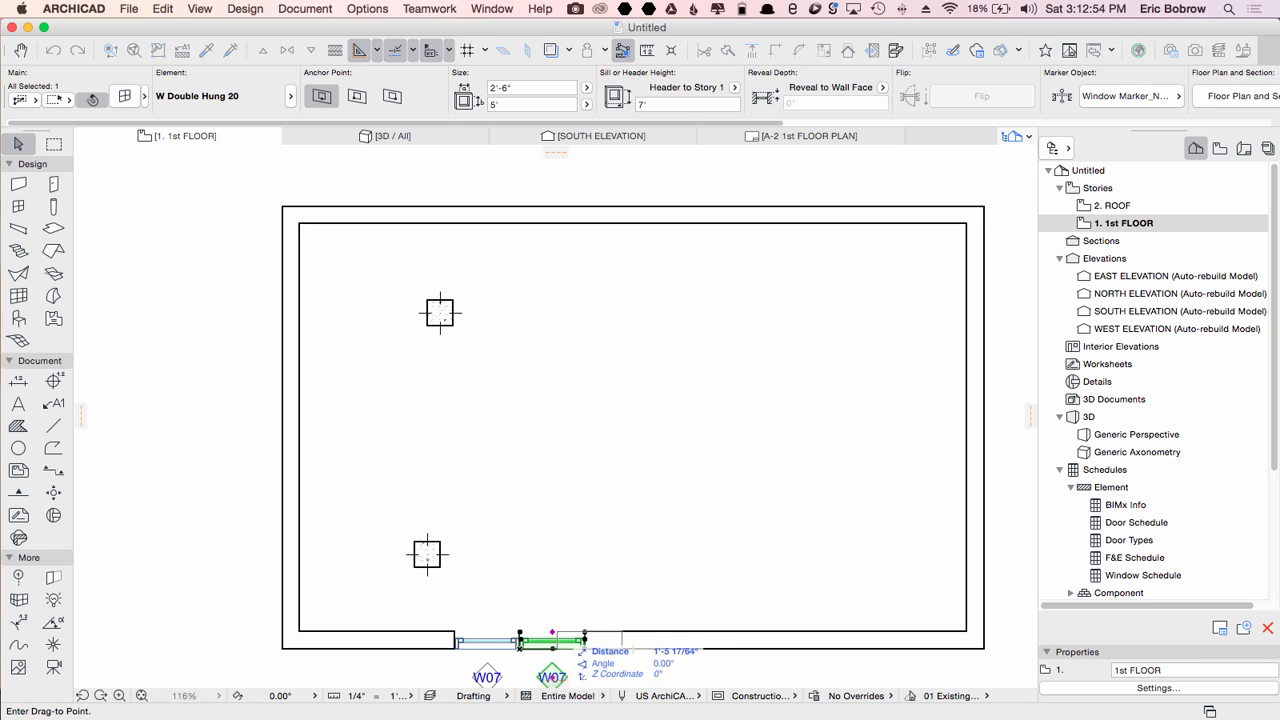
click(578, 648)
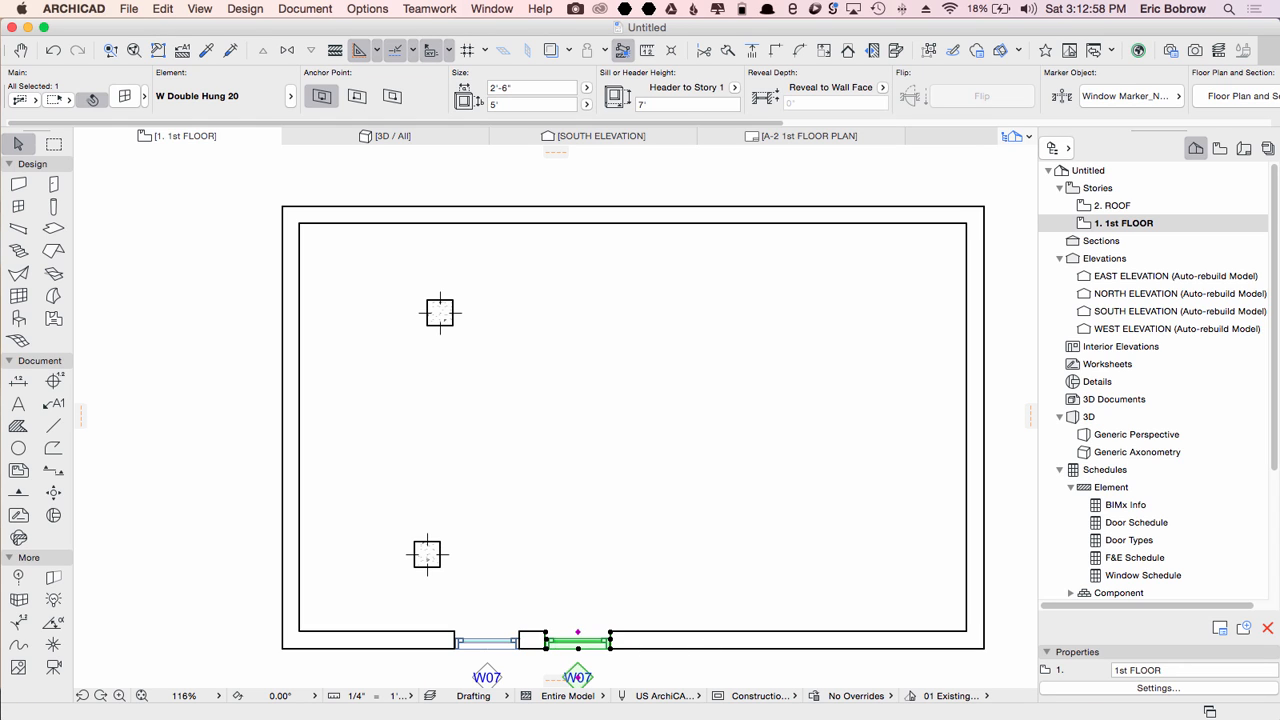
key(Delete)
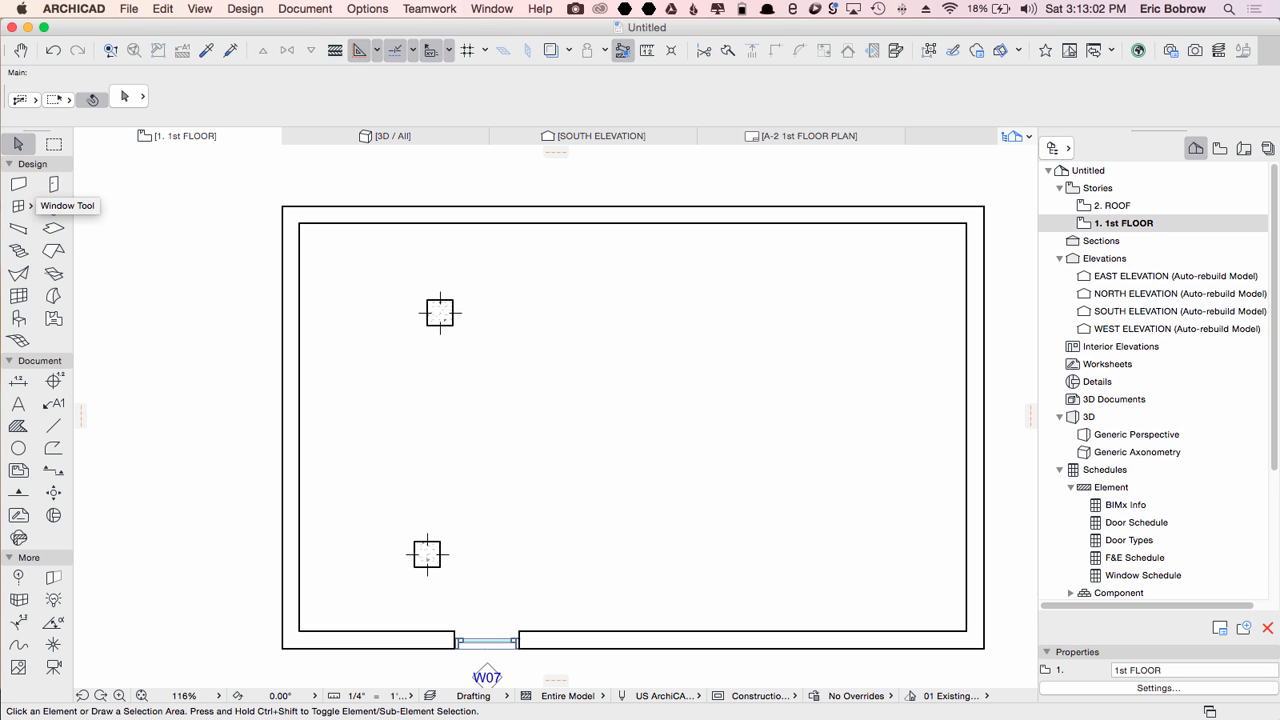
Step: Place a second window by its corner anchor at the first window's right jamb, then undo it
click(19, 206)
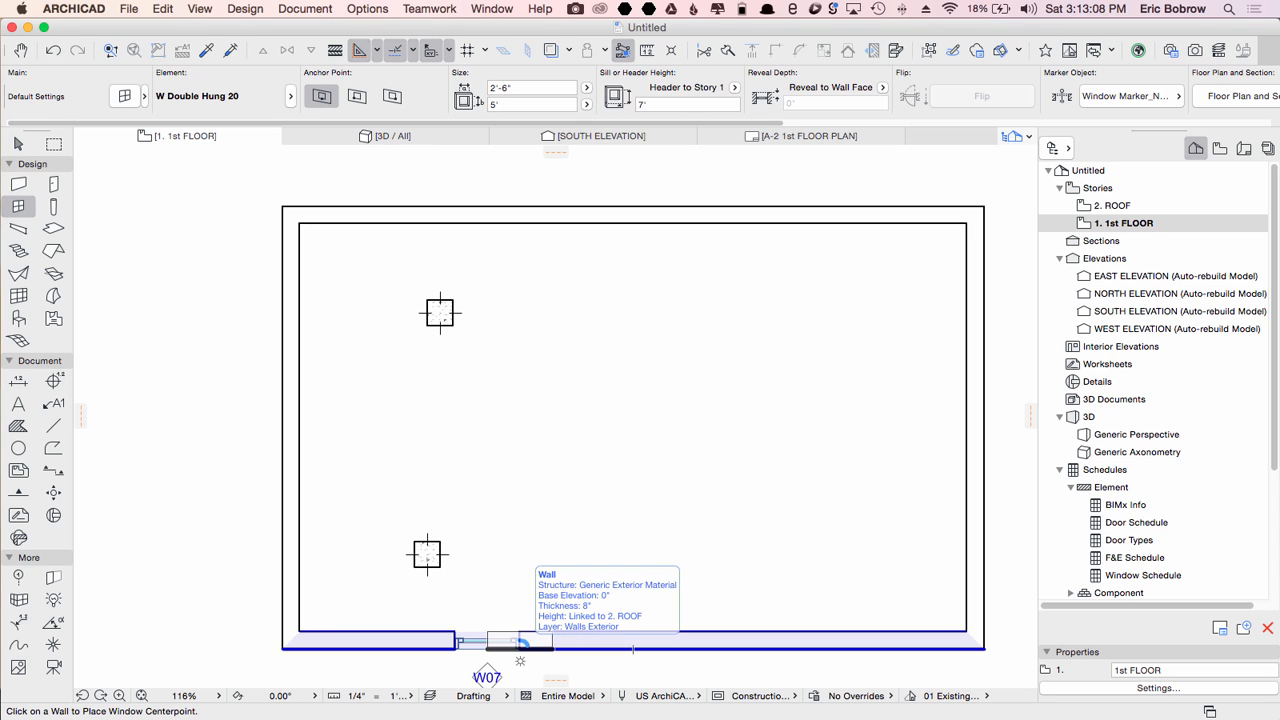
click(519, 648)
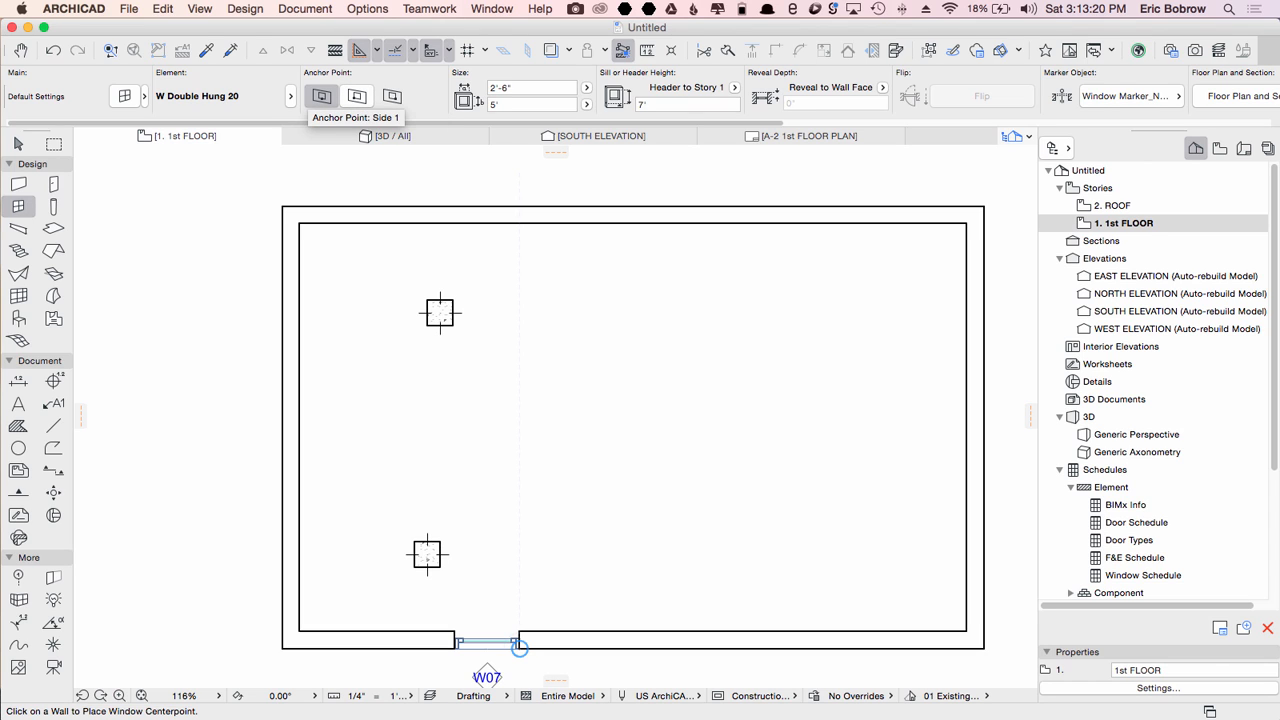
click(356, 95)
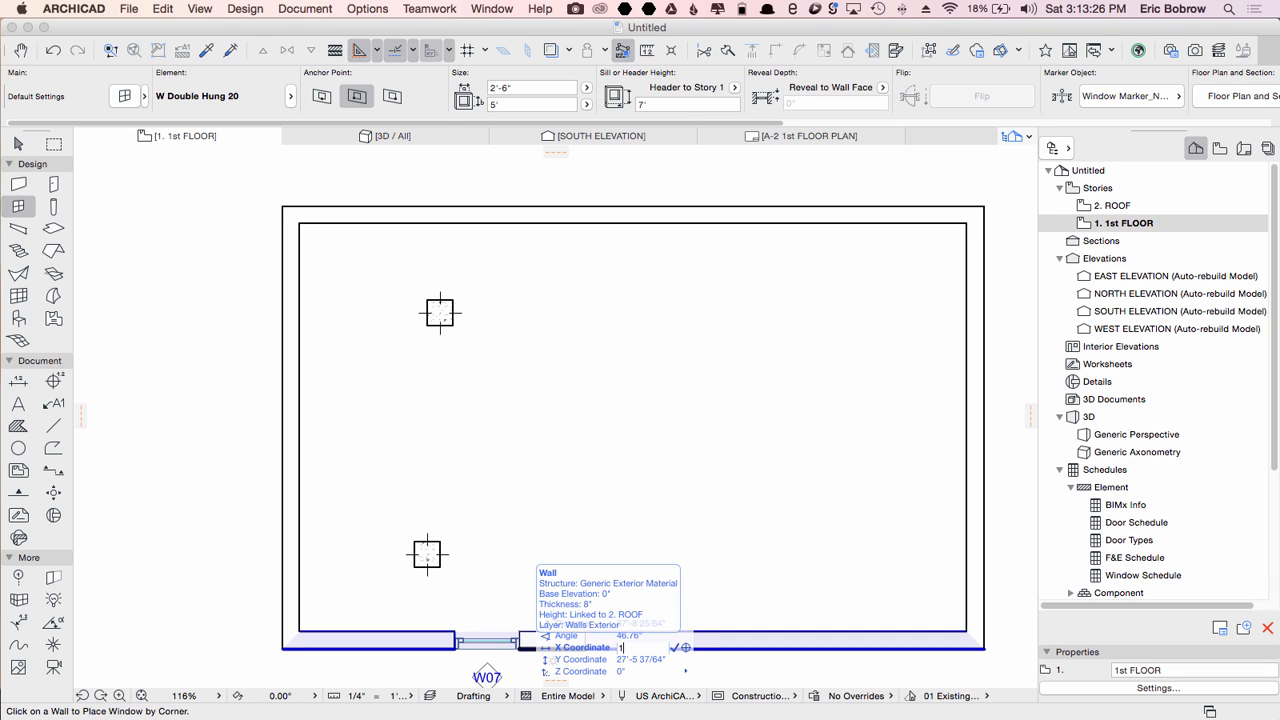
click(519, 647)
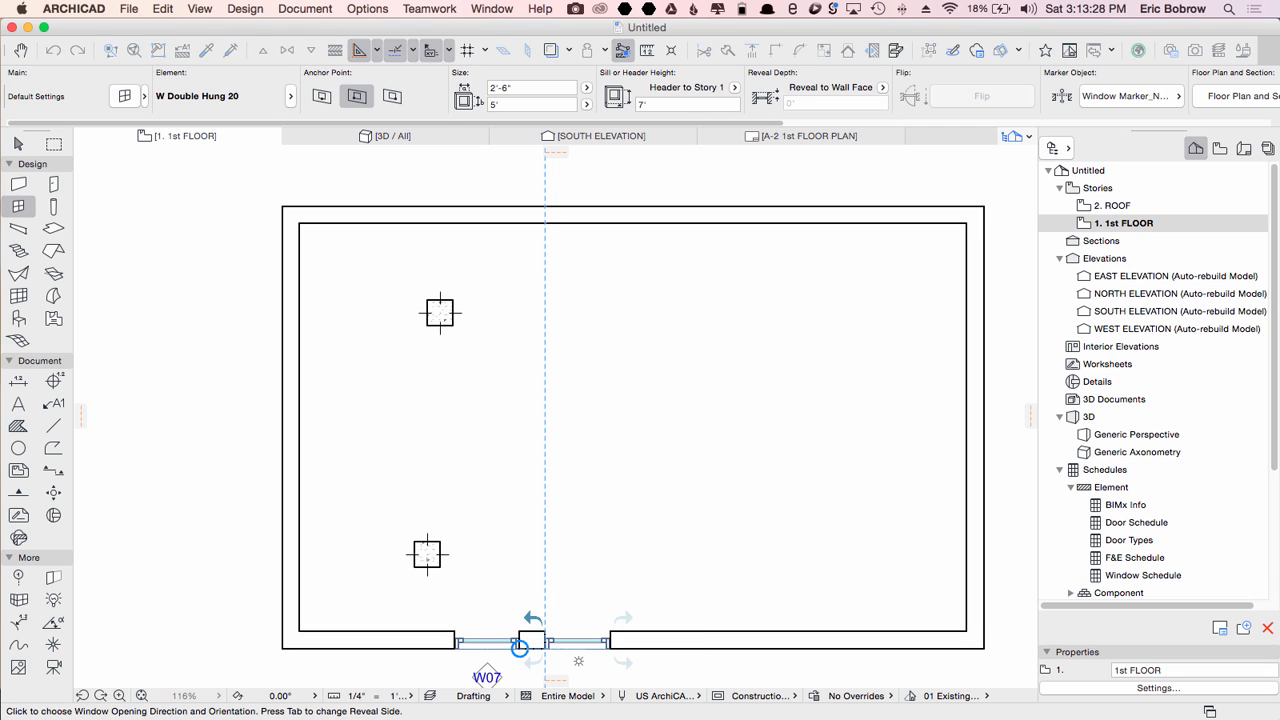
click(519, 647)
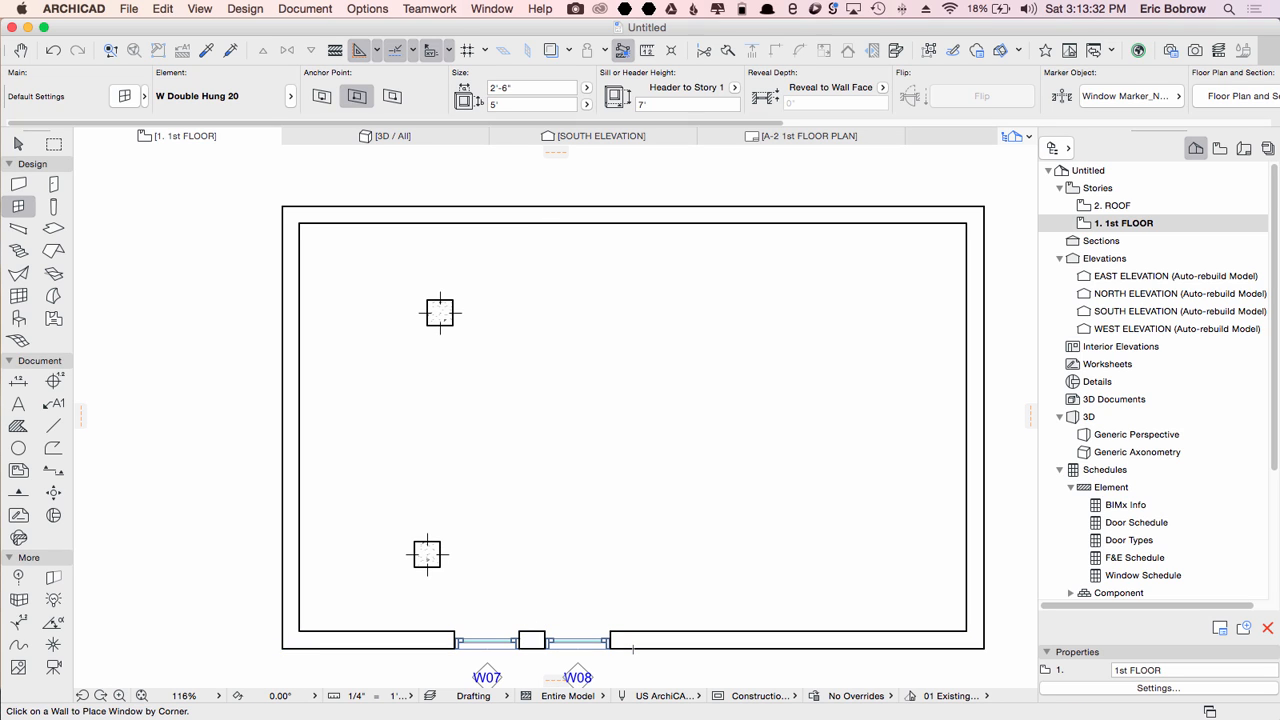
key(super+z)
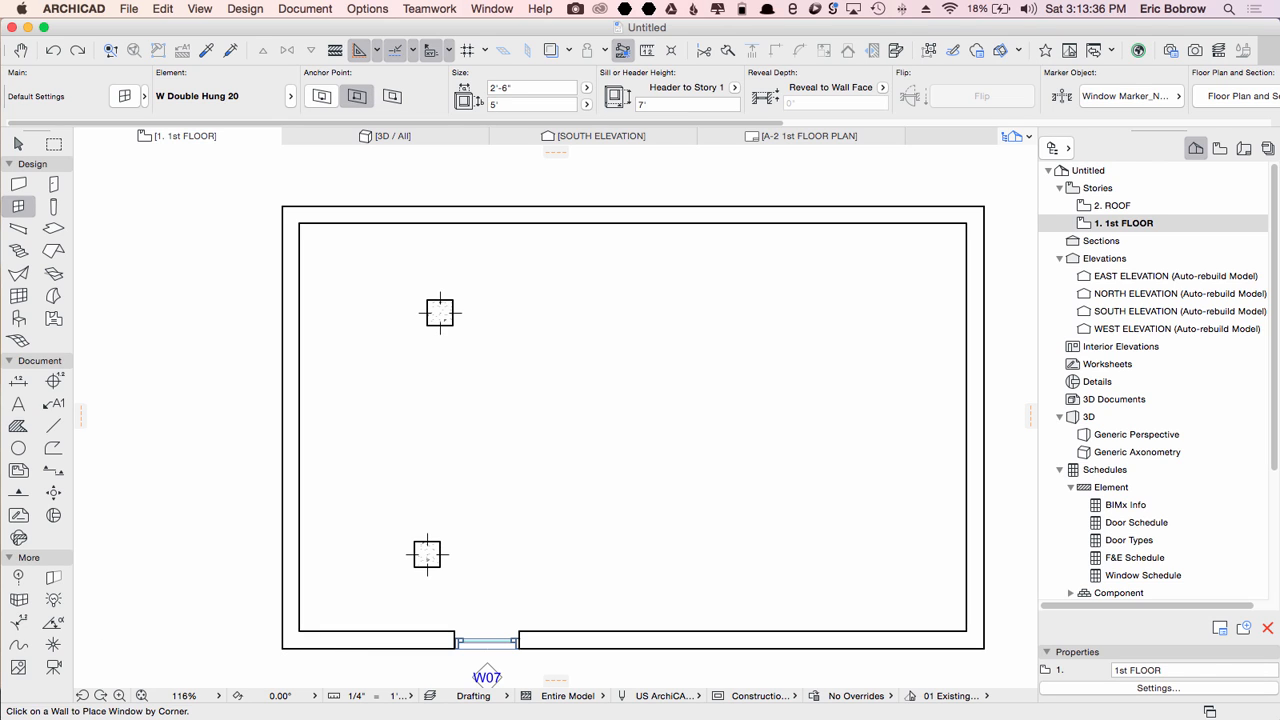
Step: Place a second window by its corner anchor at a locked X coordinate along the wall, then set its opening side
click(321, 96)
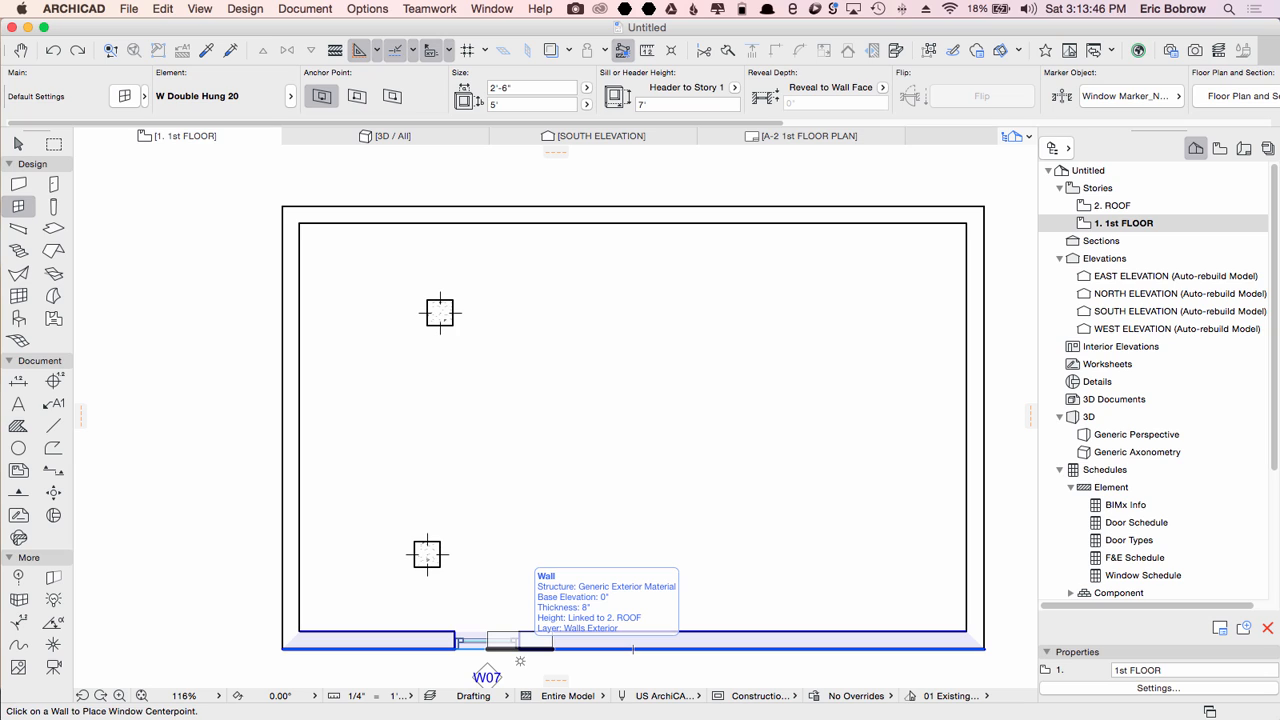
key(g)
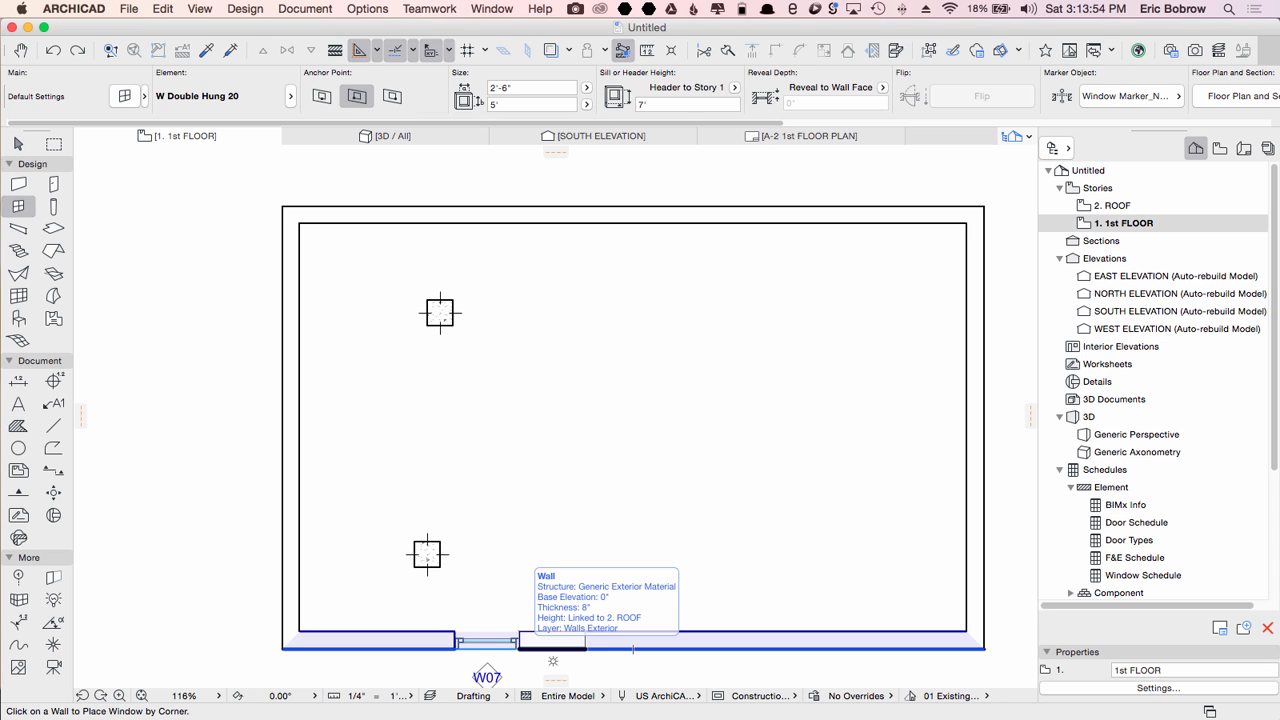
key(g)
key(g)
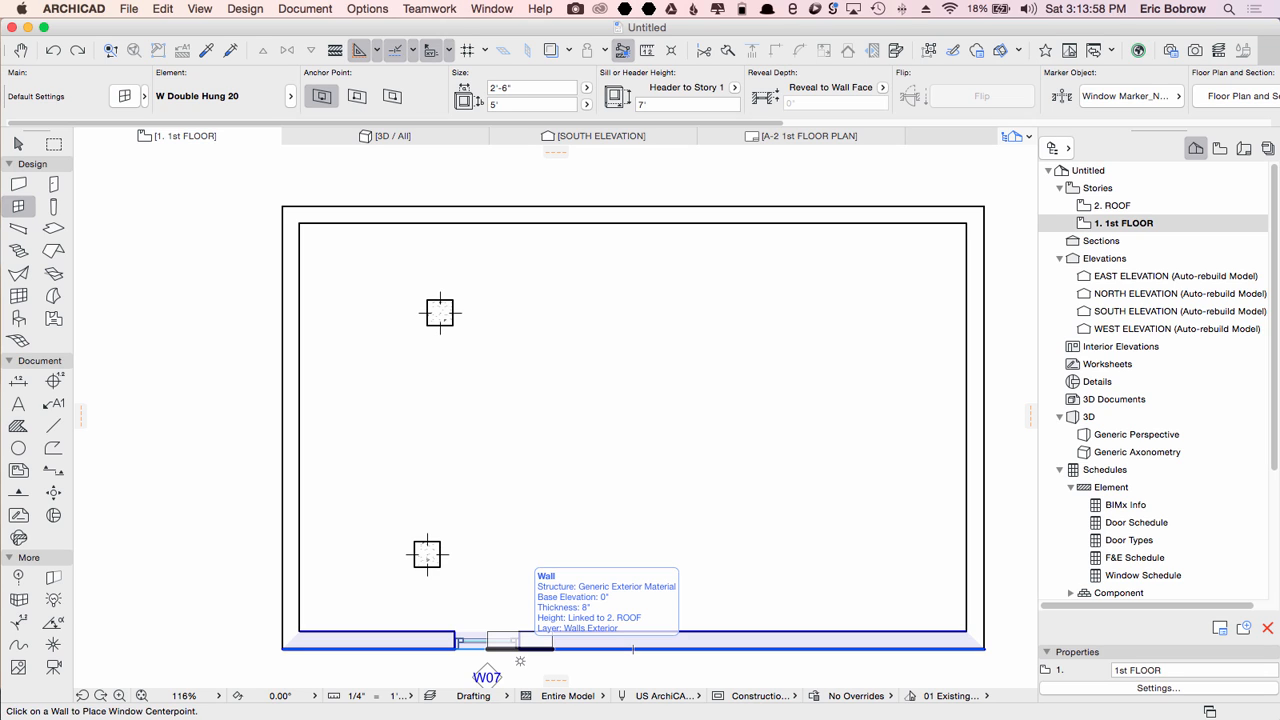
key(g)
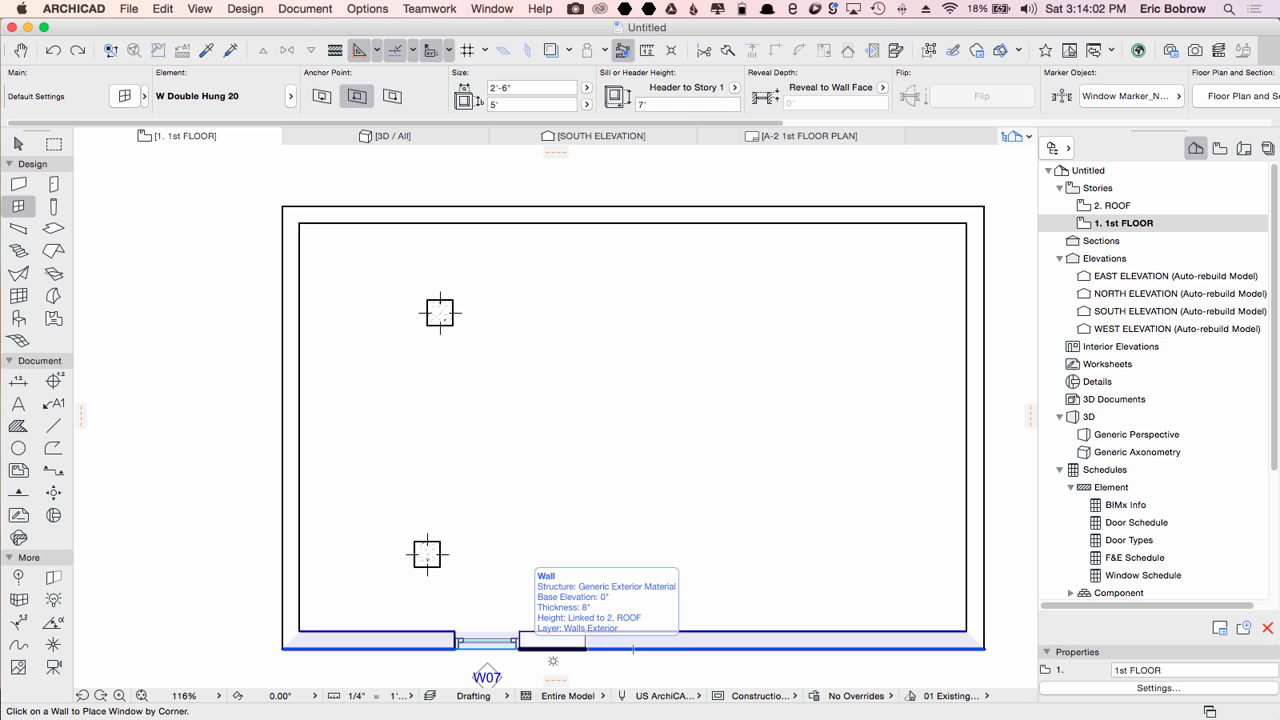
key(x)
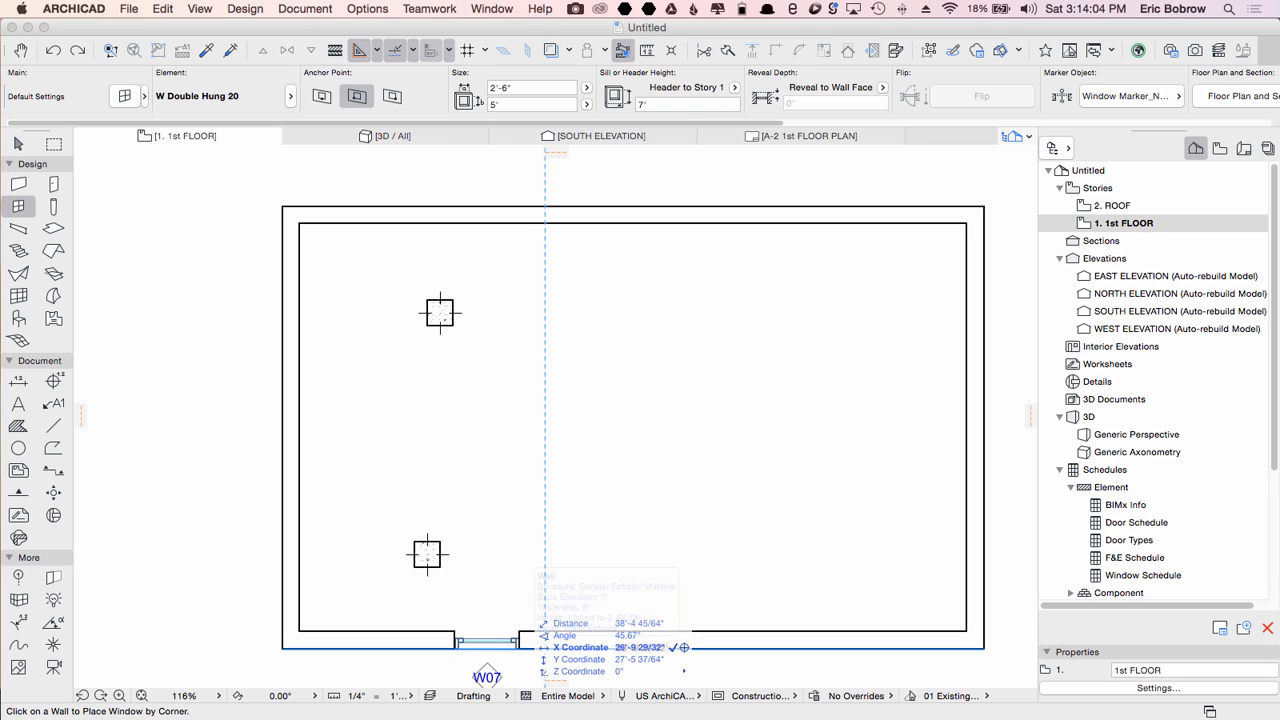
key(Return)
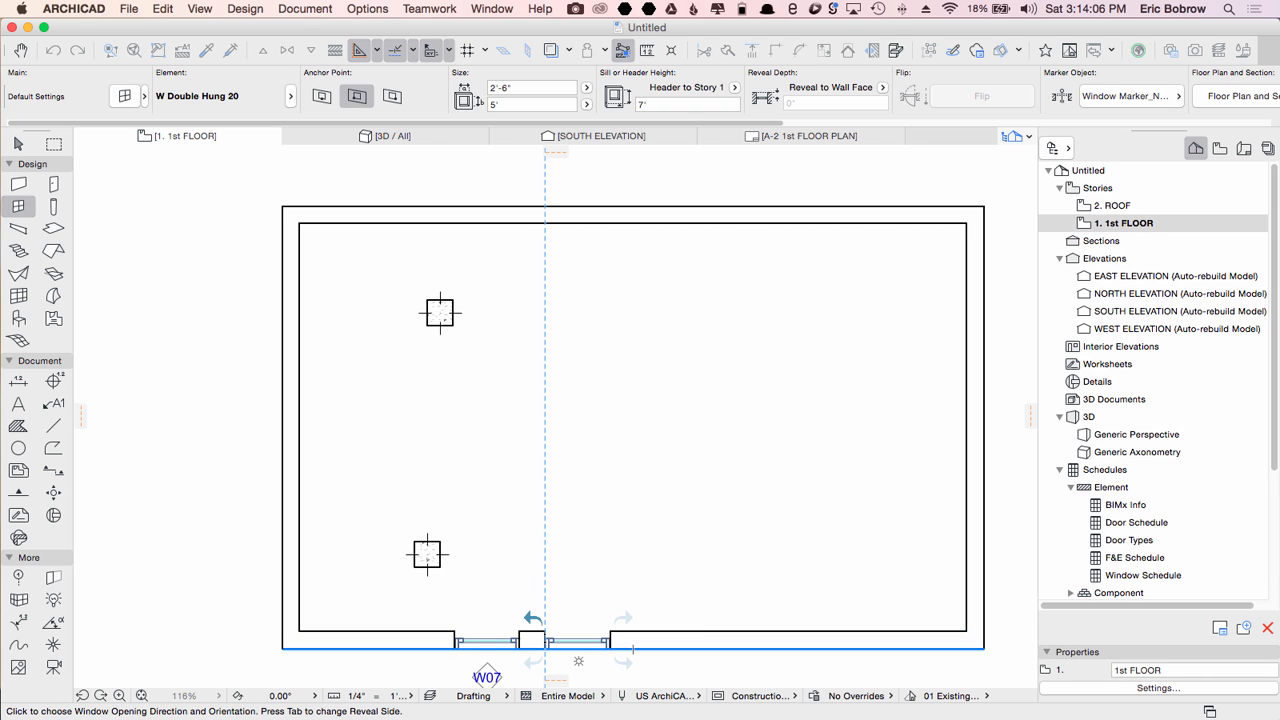
click(578, 660)
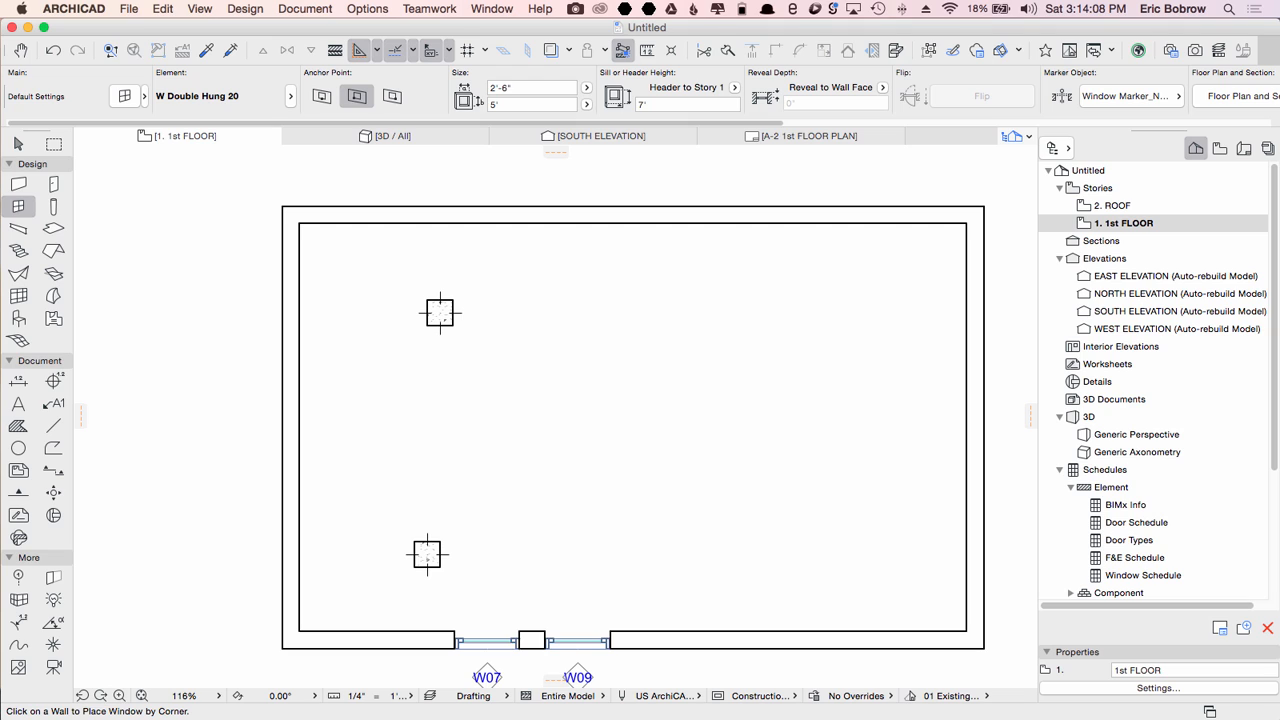
Step: Switch the Wall tool to single straight walls and draw a 6' wall at 45° in the empty area left of the building
click(18, 144)
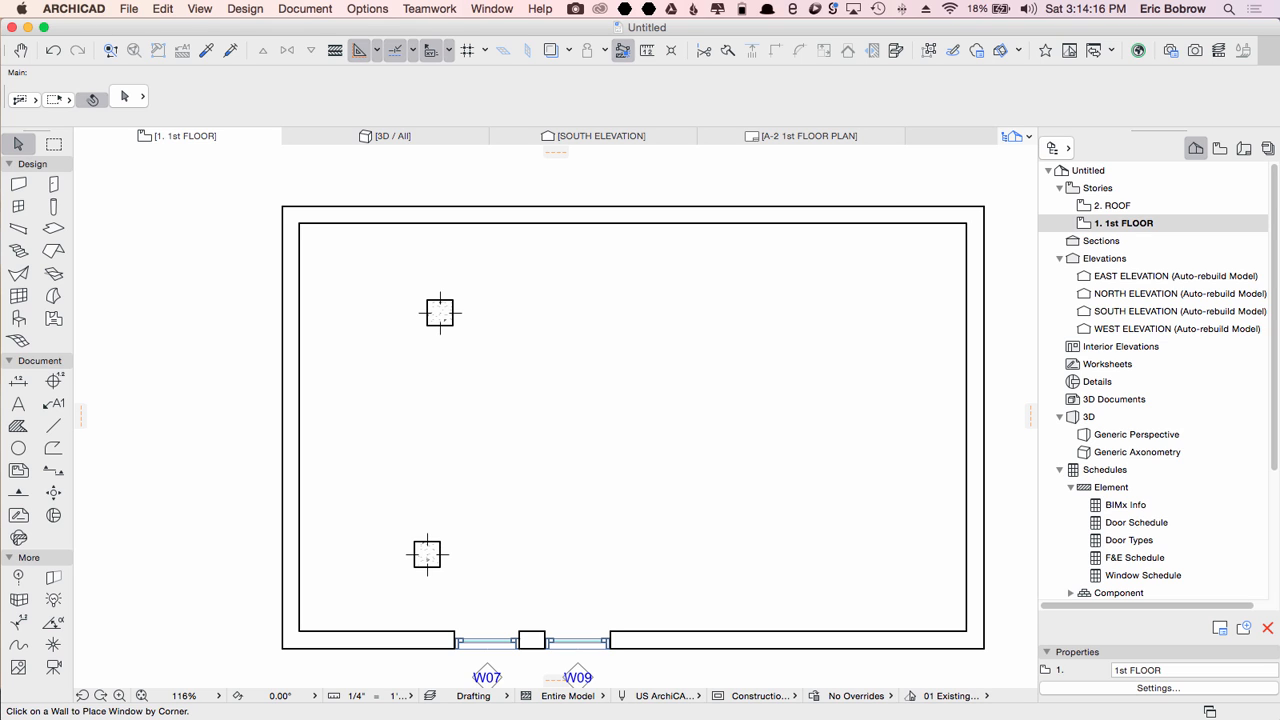
middle_drag(420, 450, 757, 360)
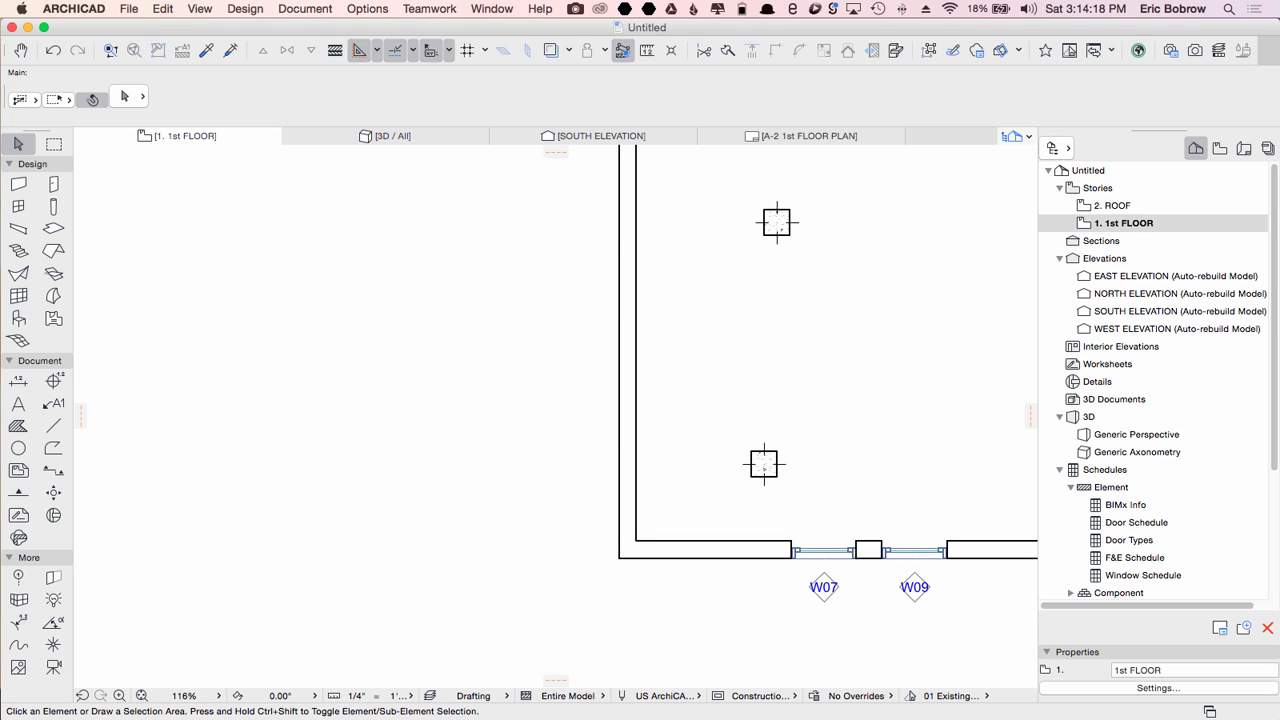
click(18, 184)
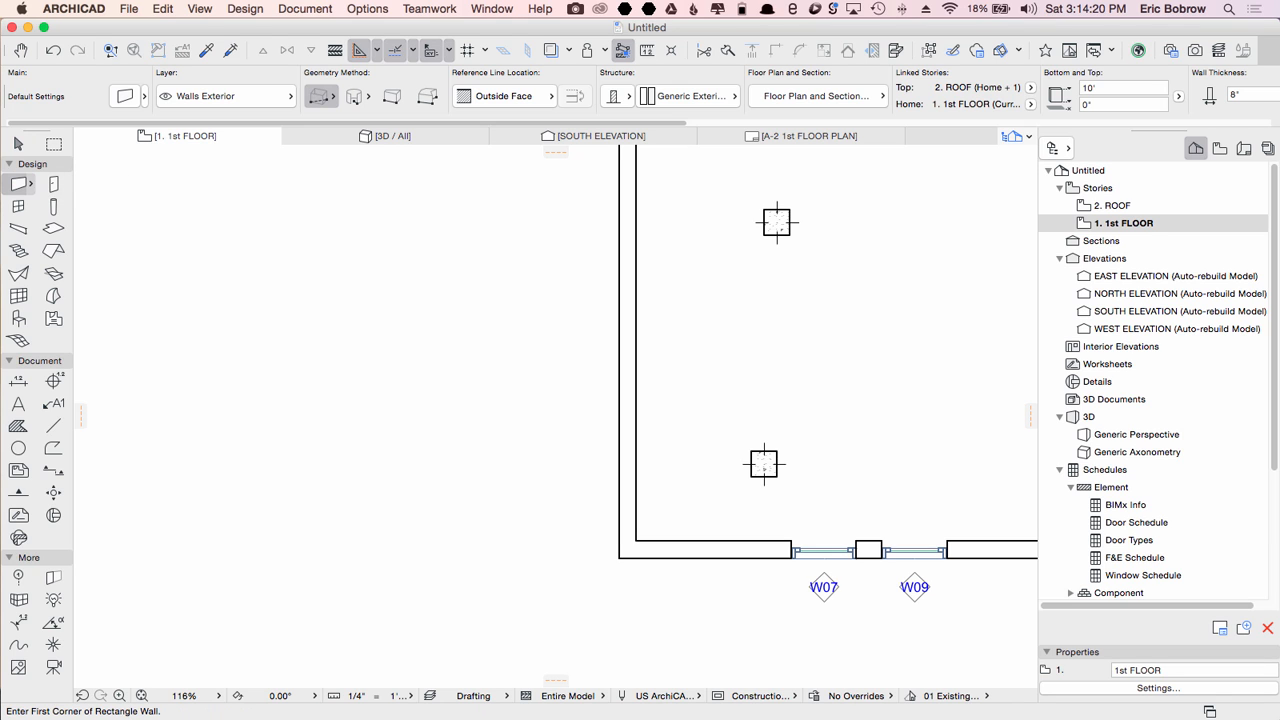
click(249, 544)
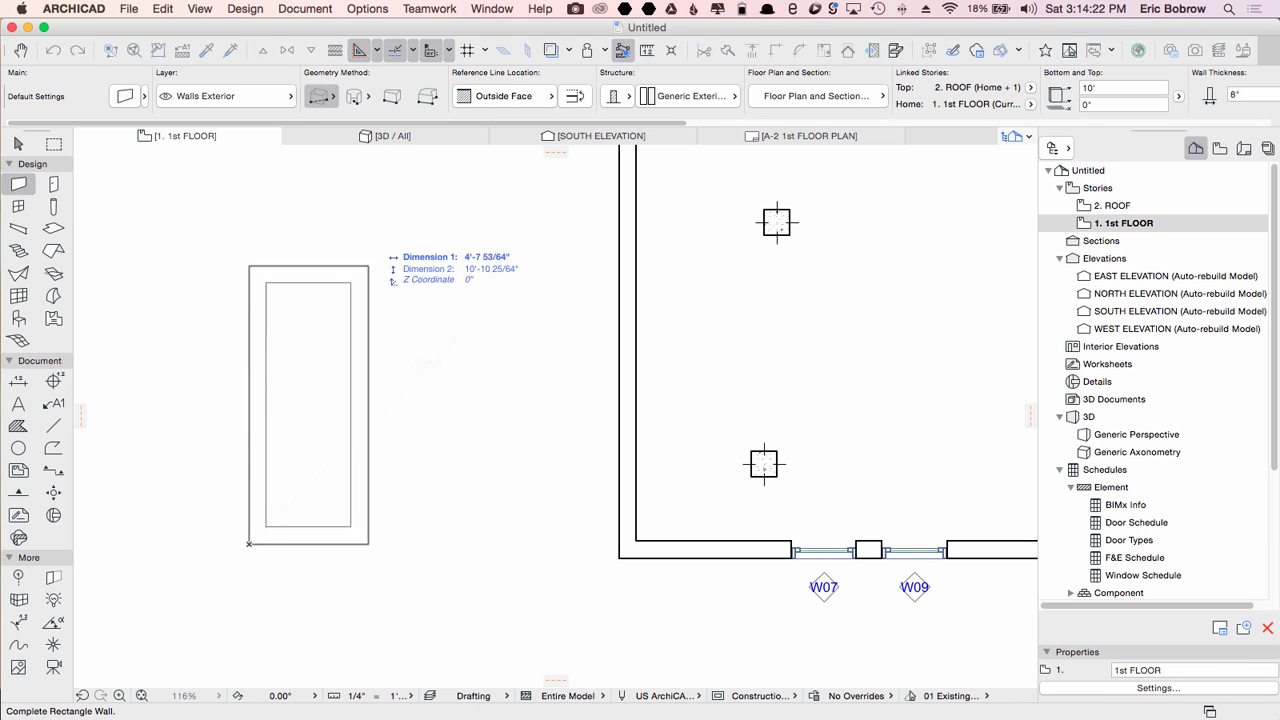
click(320, 96)
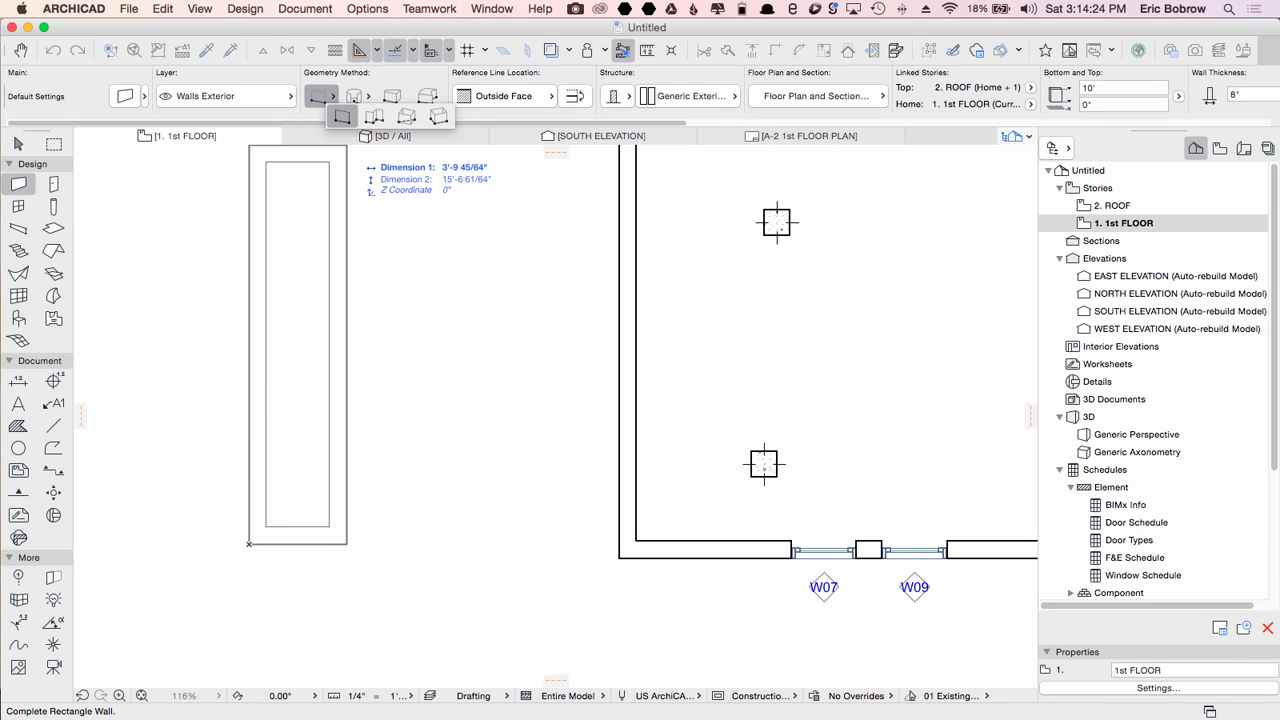
click(342, 114)
click(249, 544)
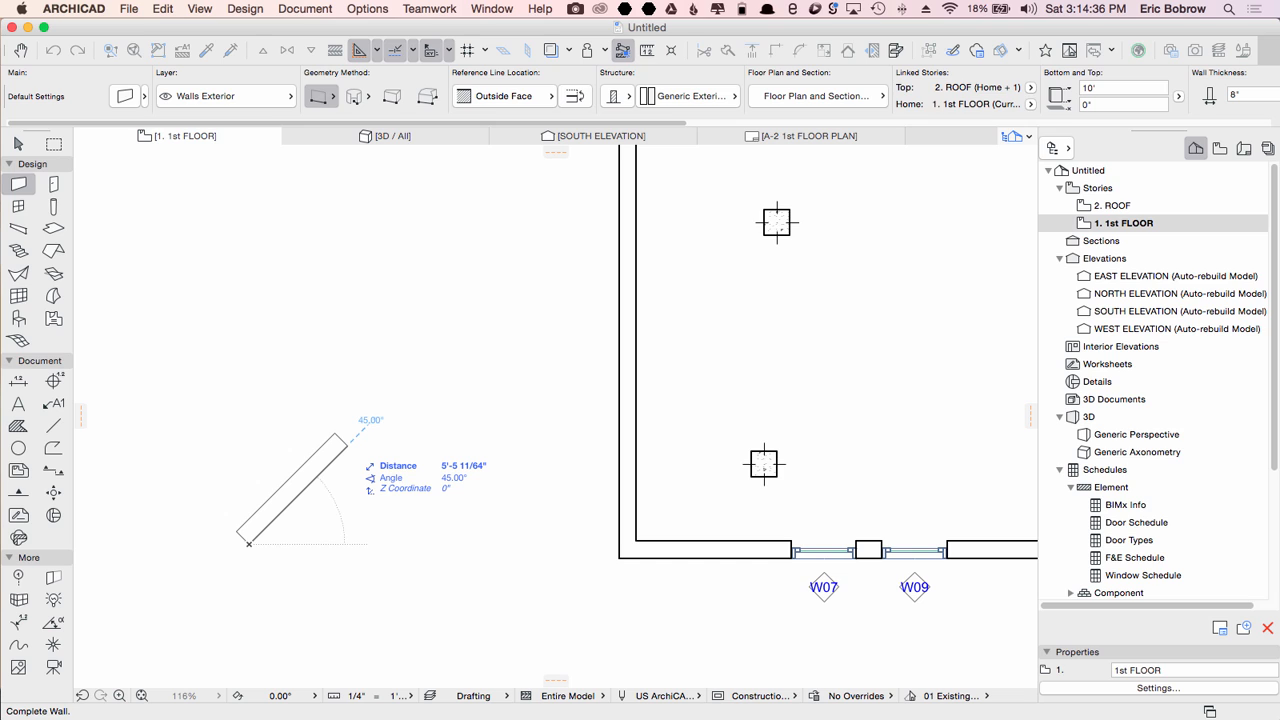
text(6)
key(Return)
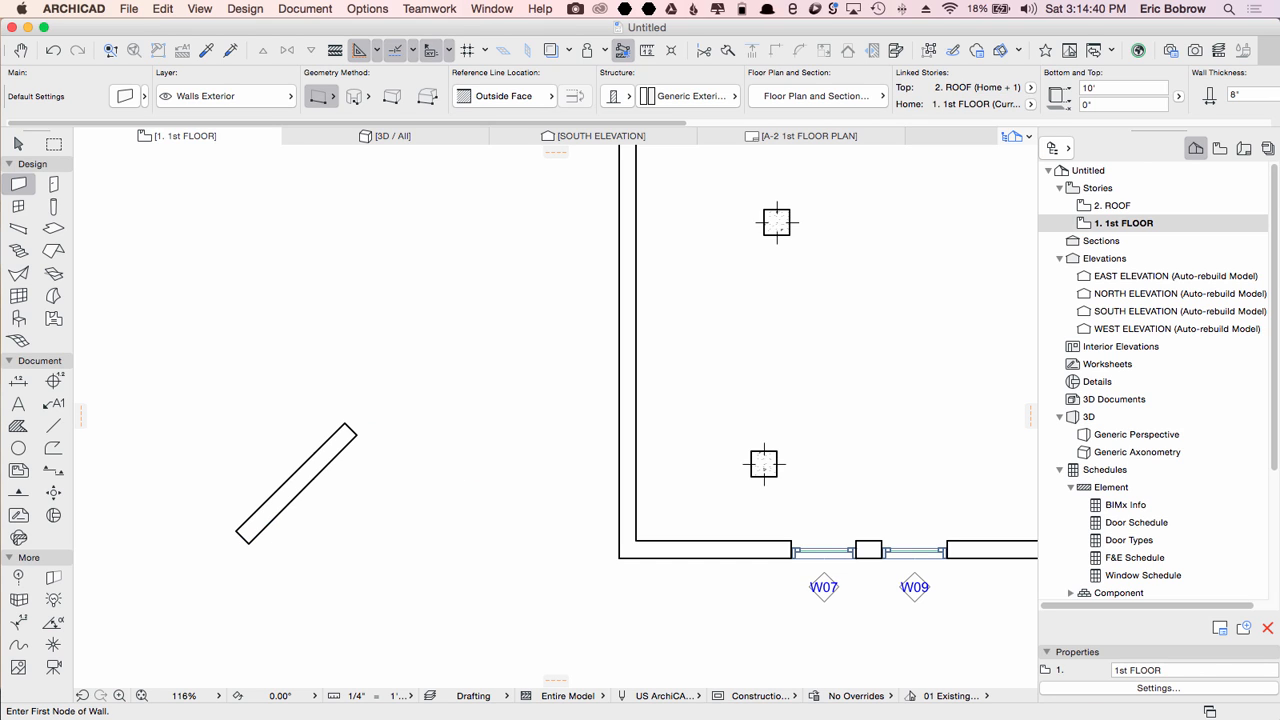
Step: Draw a second 45° wall beside the first, entering 6' as its length
click(331, 541)
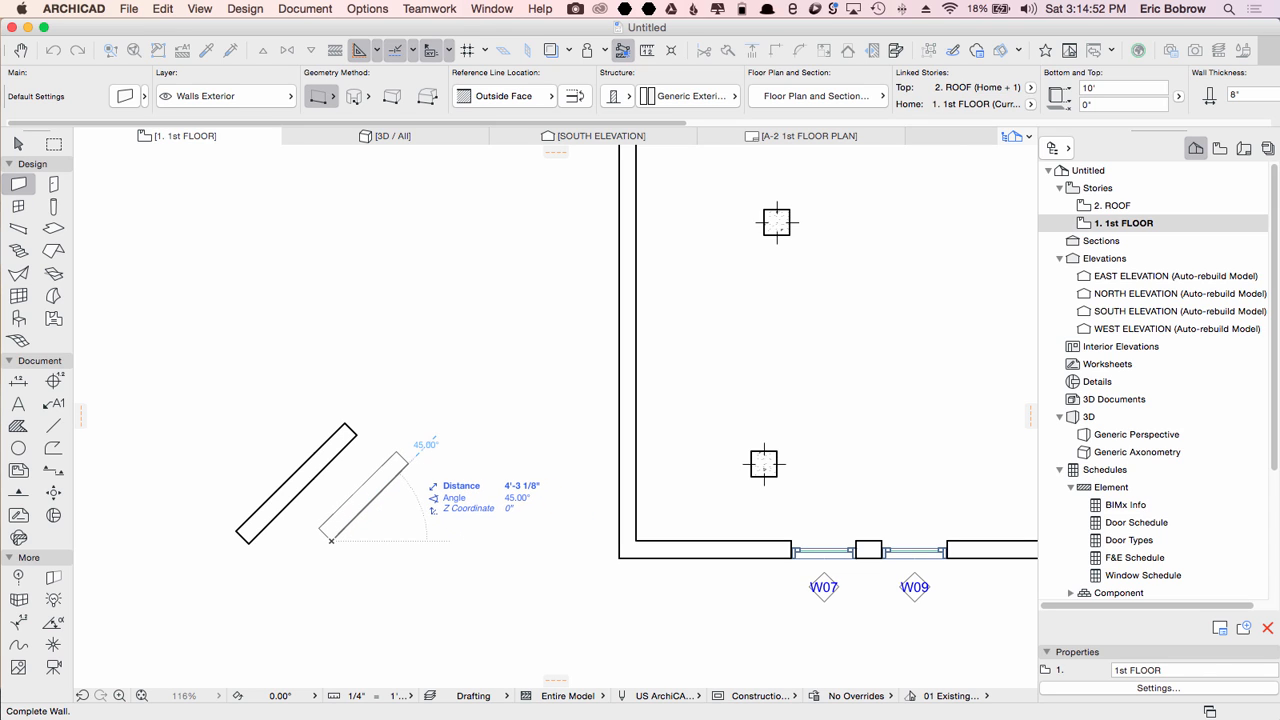
key(shift)
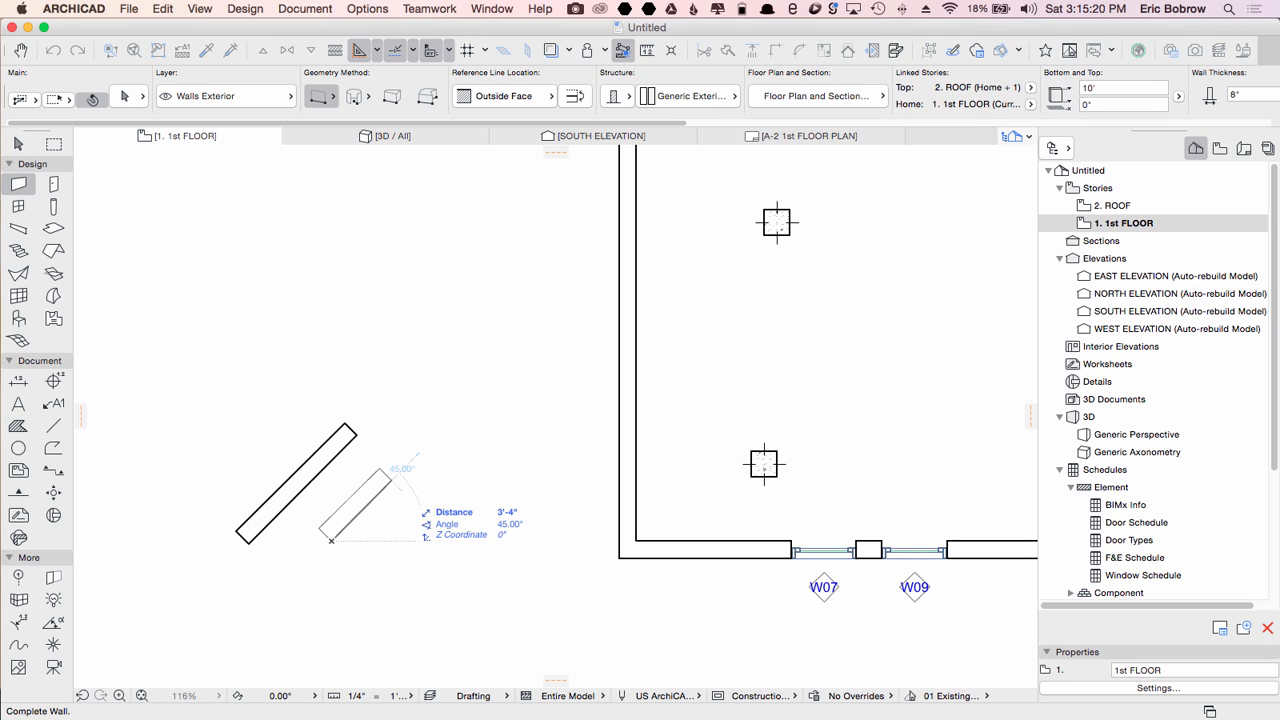
key(Tab)
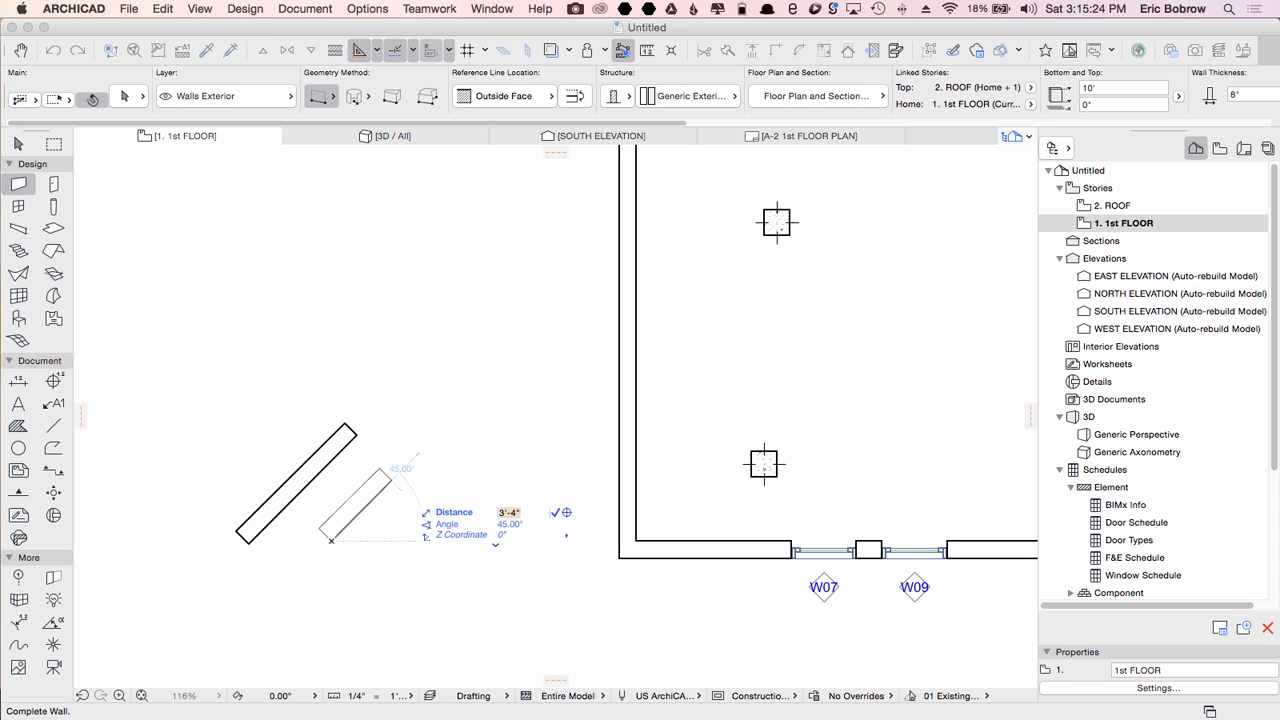
text(6)
key(Return)
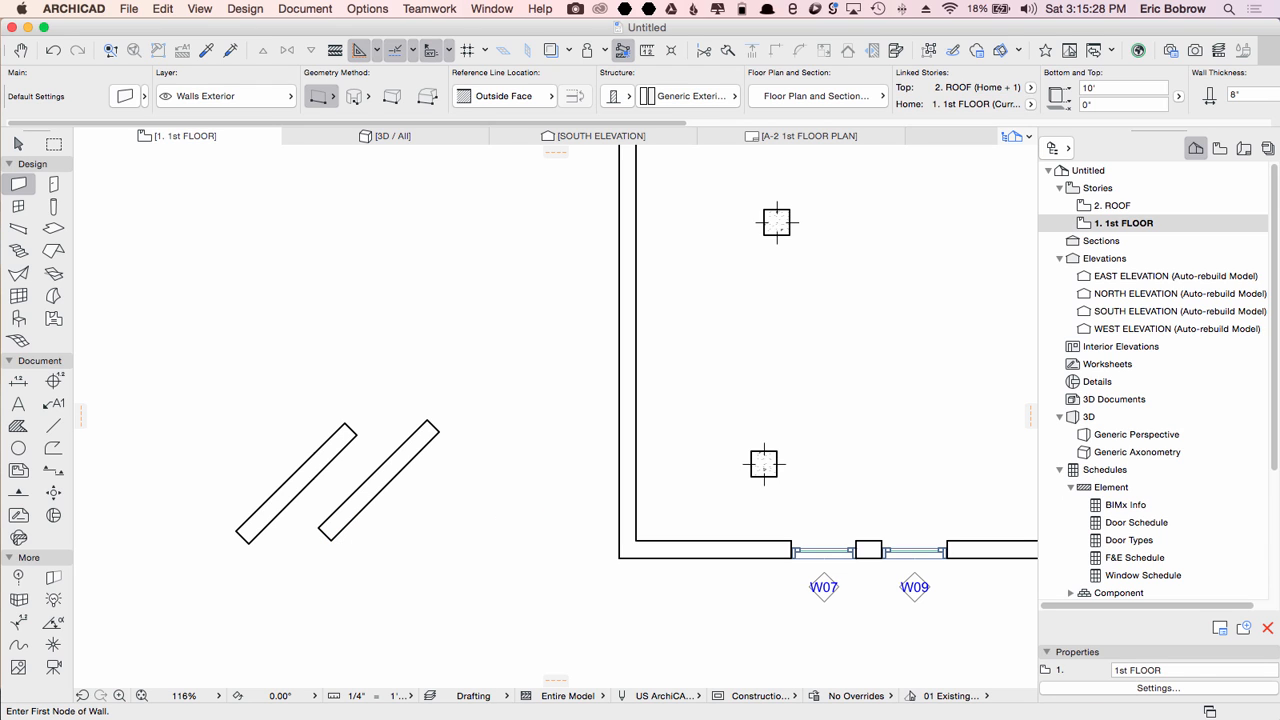
Step: Draw a third wall with its angle set to 10° and its length to 6'
click(407, 541)
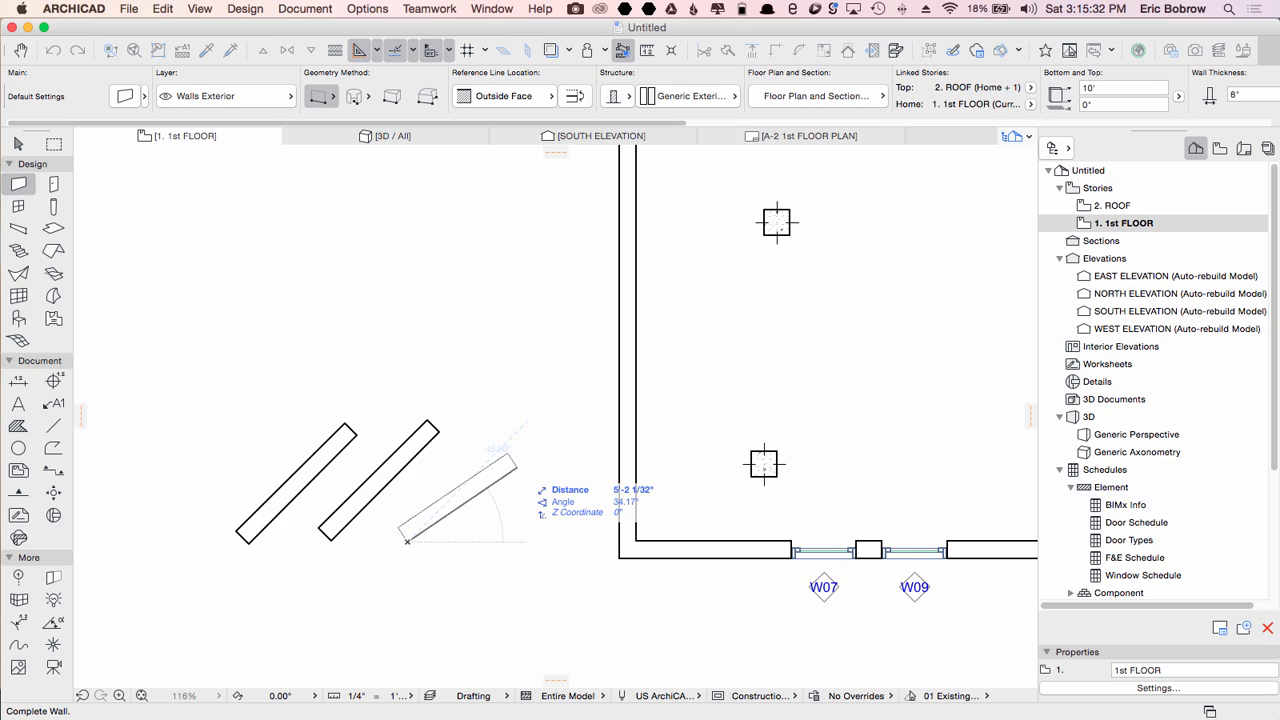
key(Tab)
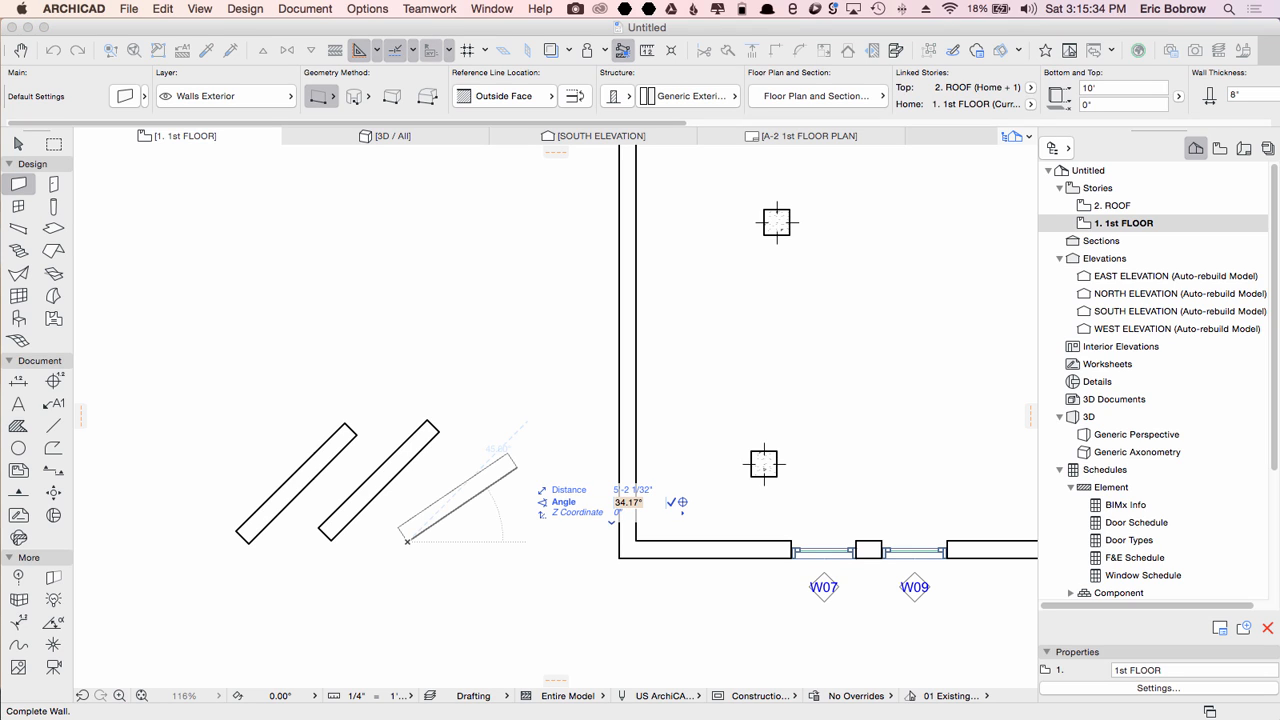
text(10)
key(Tab)
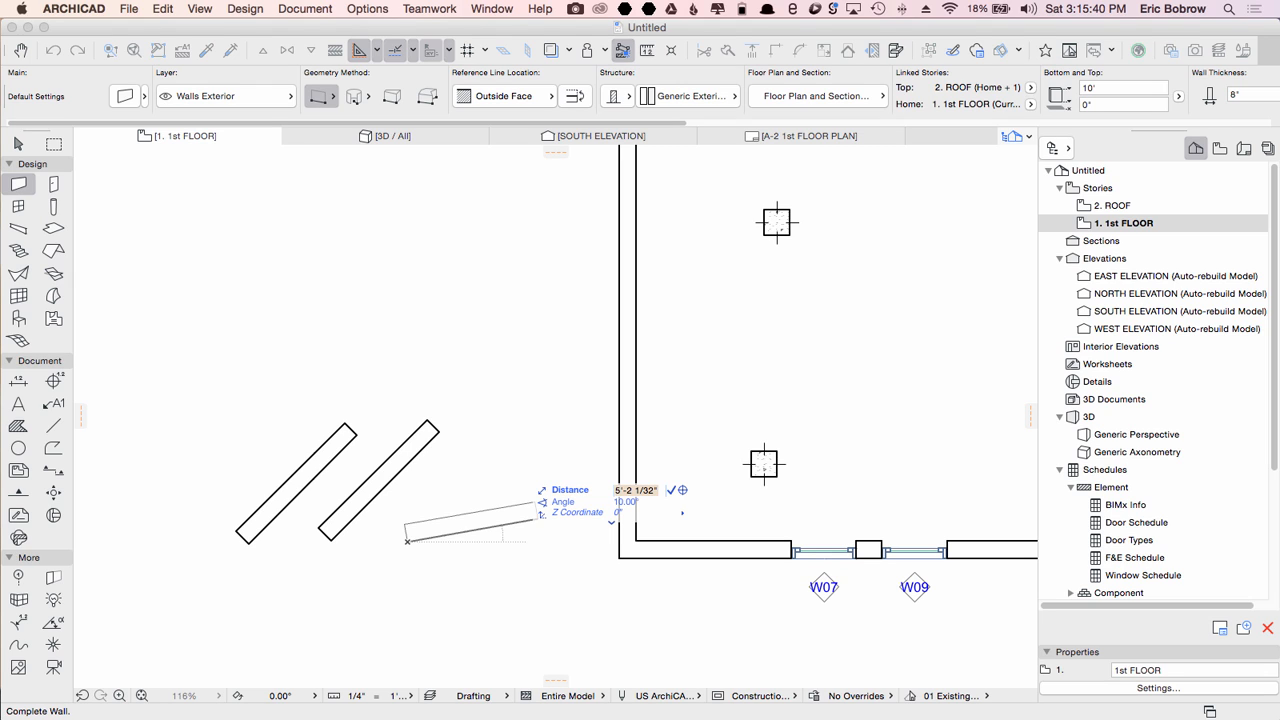
text(6)
key(Return)
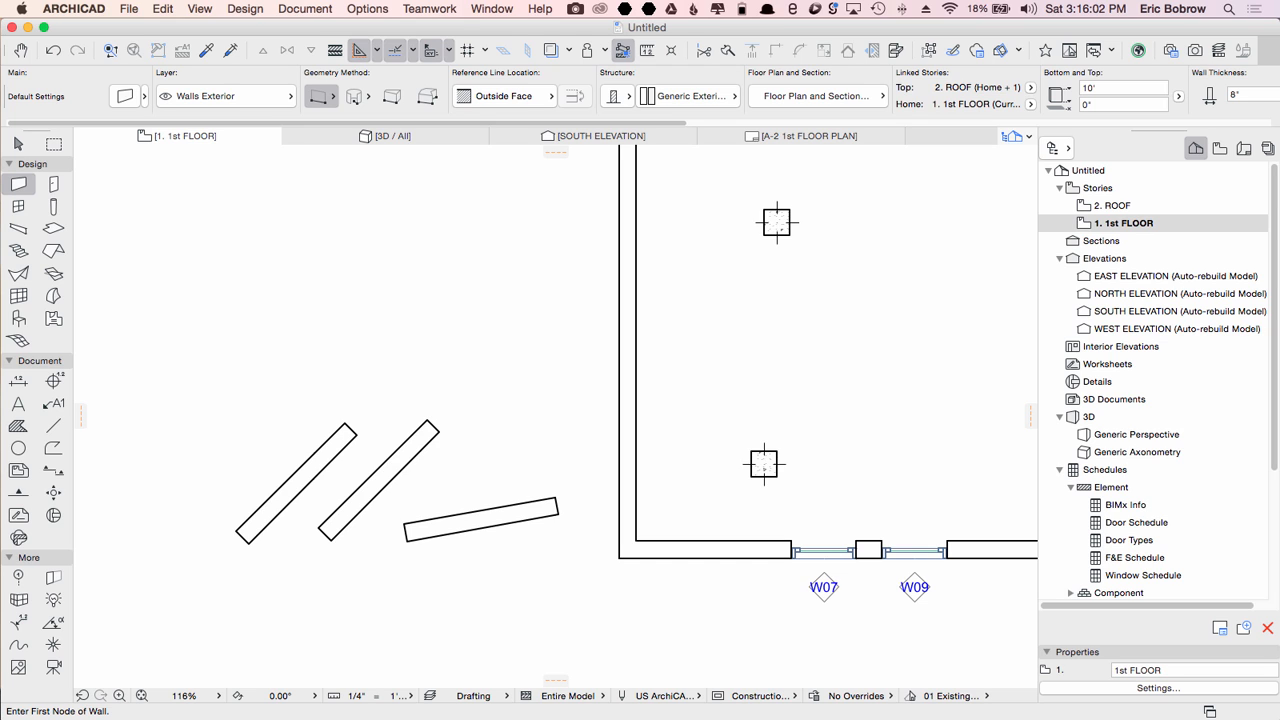
Step: Draw a short wall about 2'-7" long at 135° from the middle of the first wall
click(288, 502)
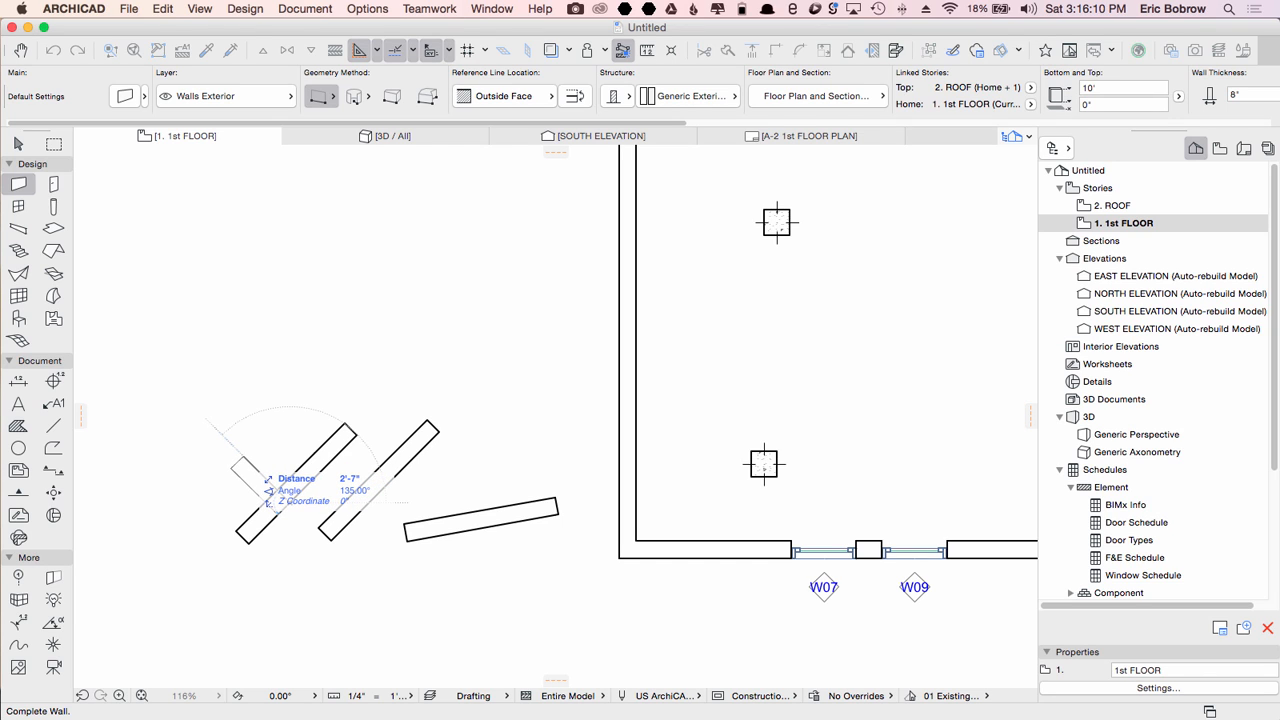
click(266, 488)
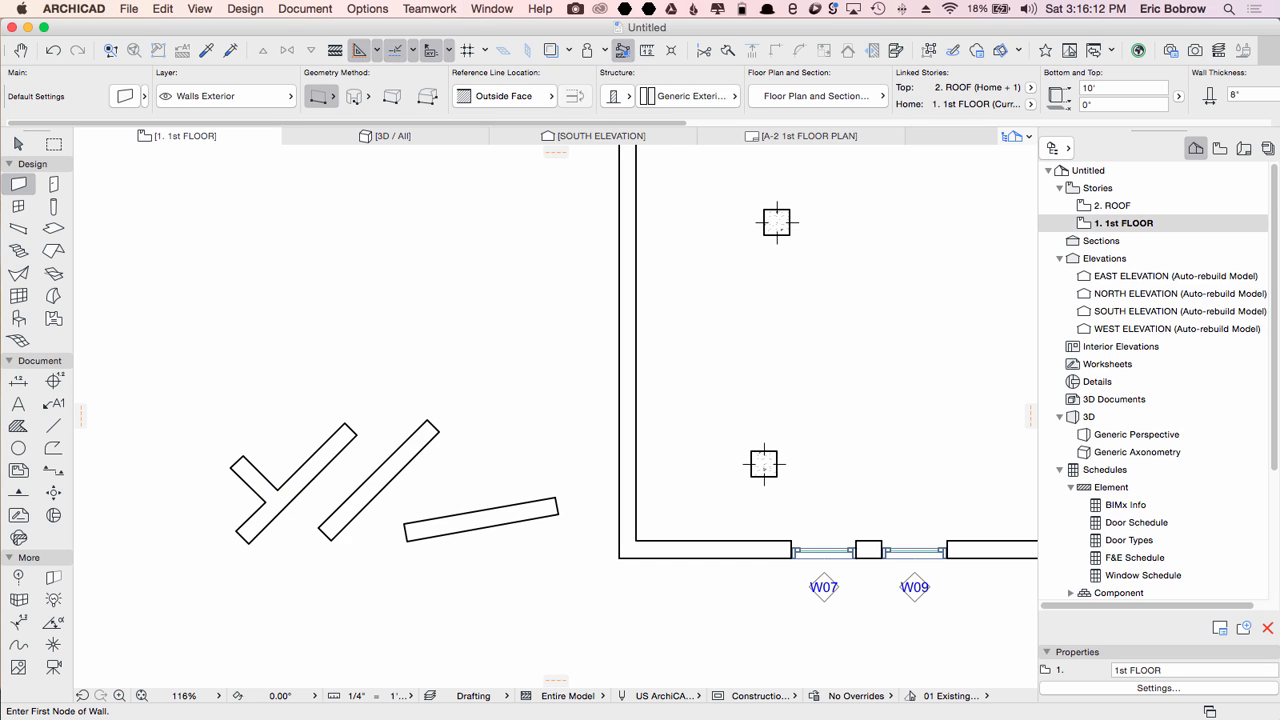
Step: Draw a wall starting on the 10° wall at a relative angle of 90°, about 7' long
click(463, 531)
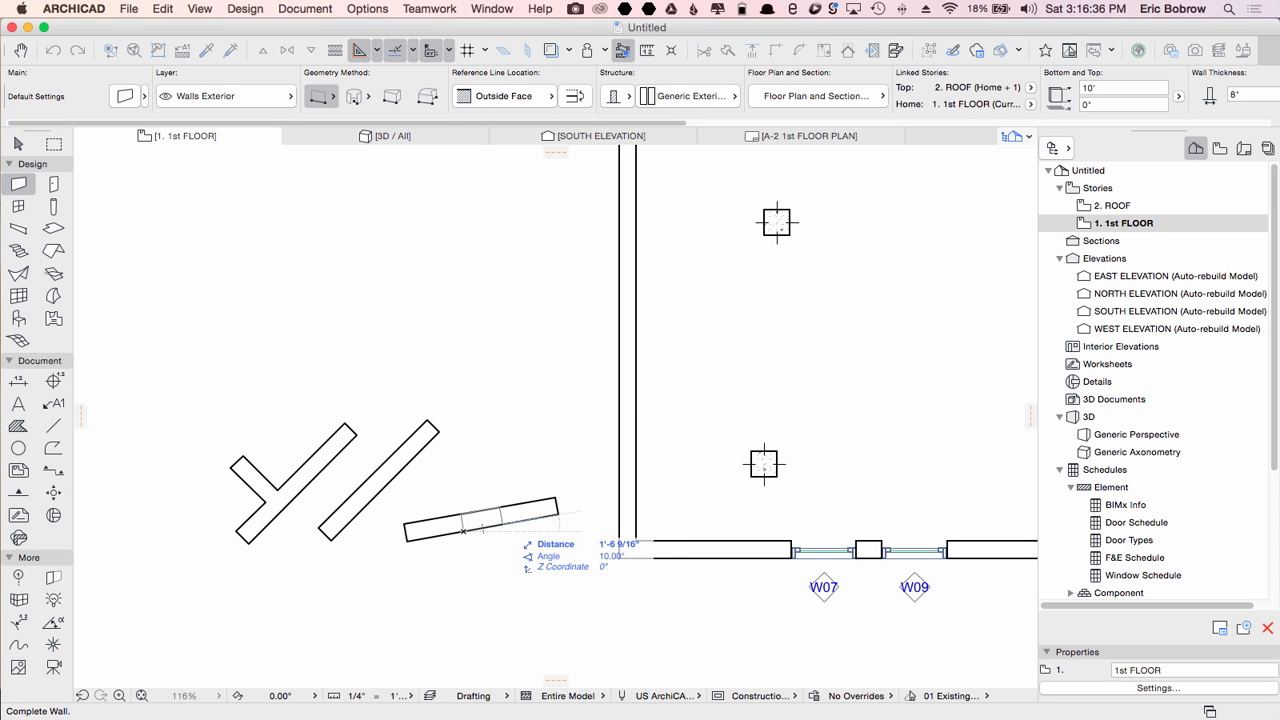
key(Tab)
text(90)
key(Return)
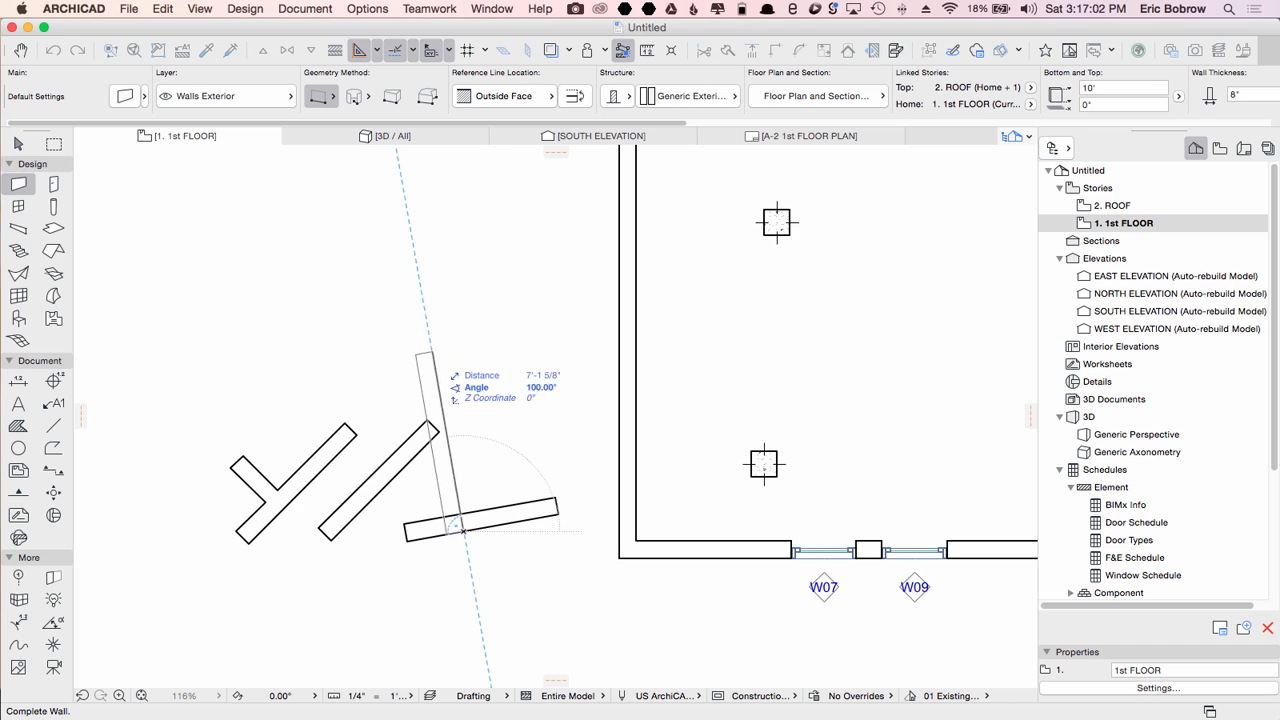
click(424, 345)
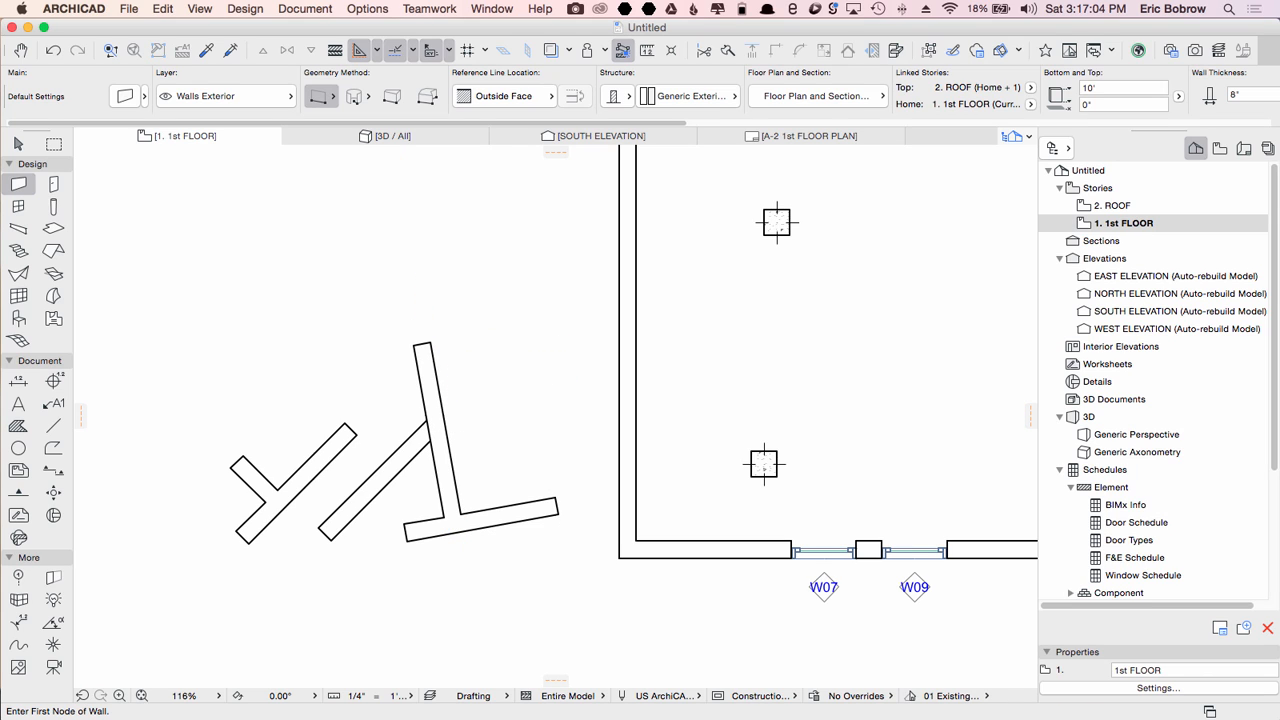
Step: Draw a parallel wall about 8' long at 100°, and another wall aimed at the building's lower-left outer corner
click(514, 522)
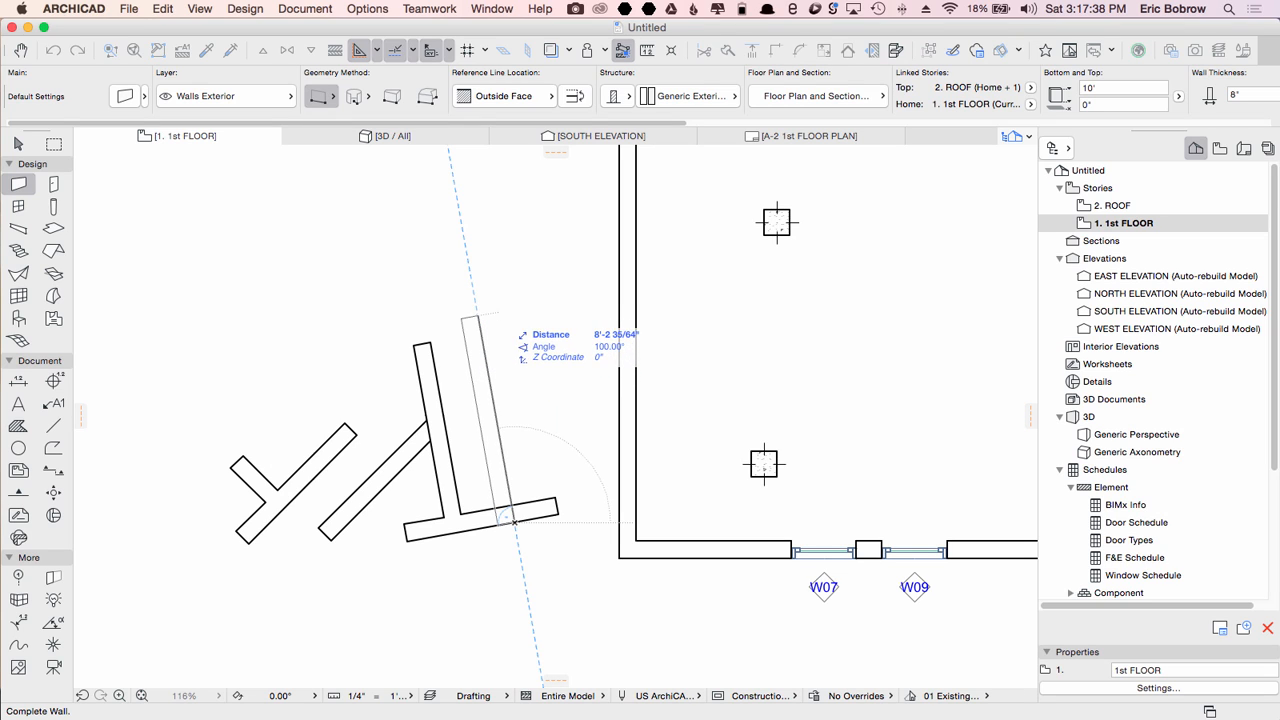
click(474, 290)
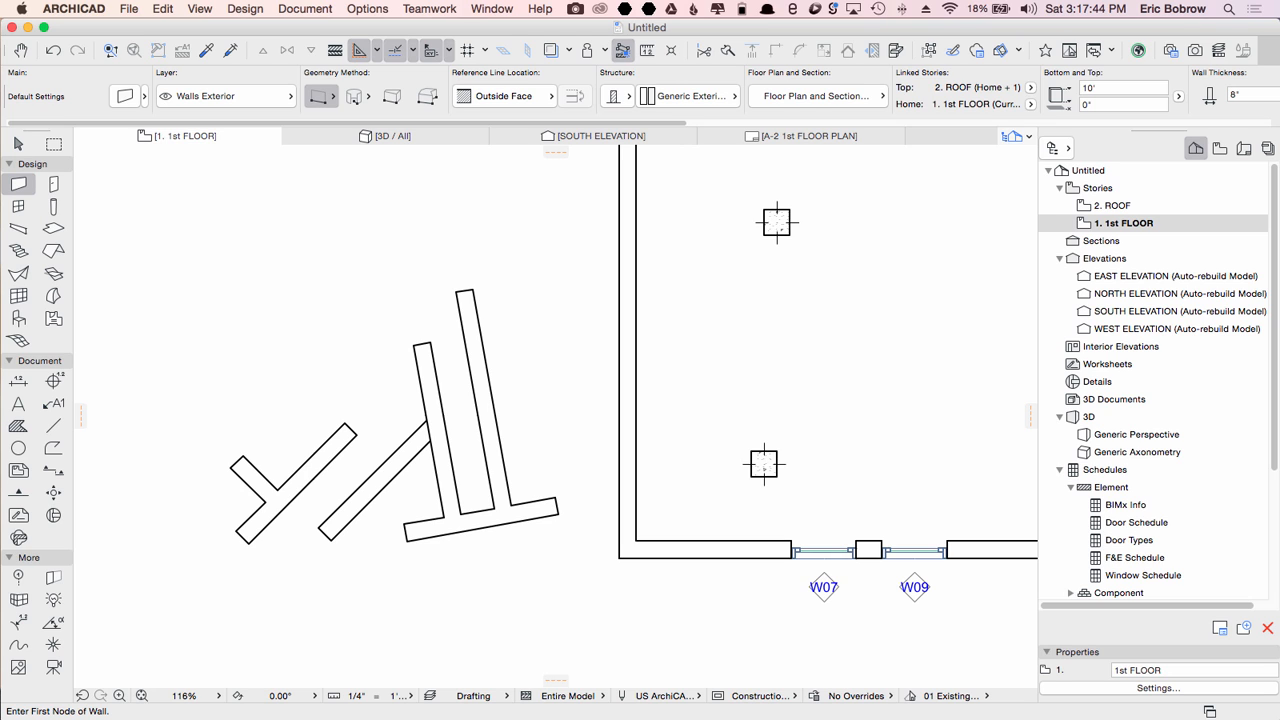
click(378, 642)
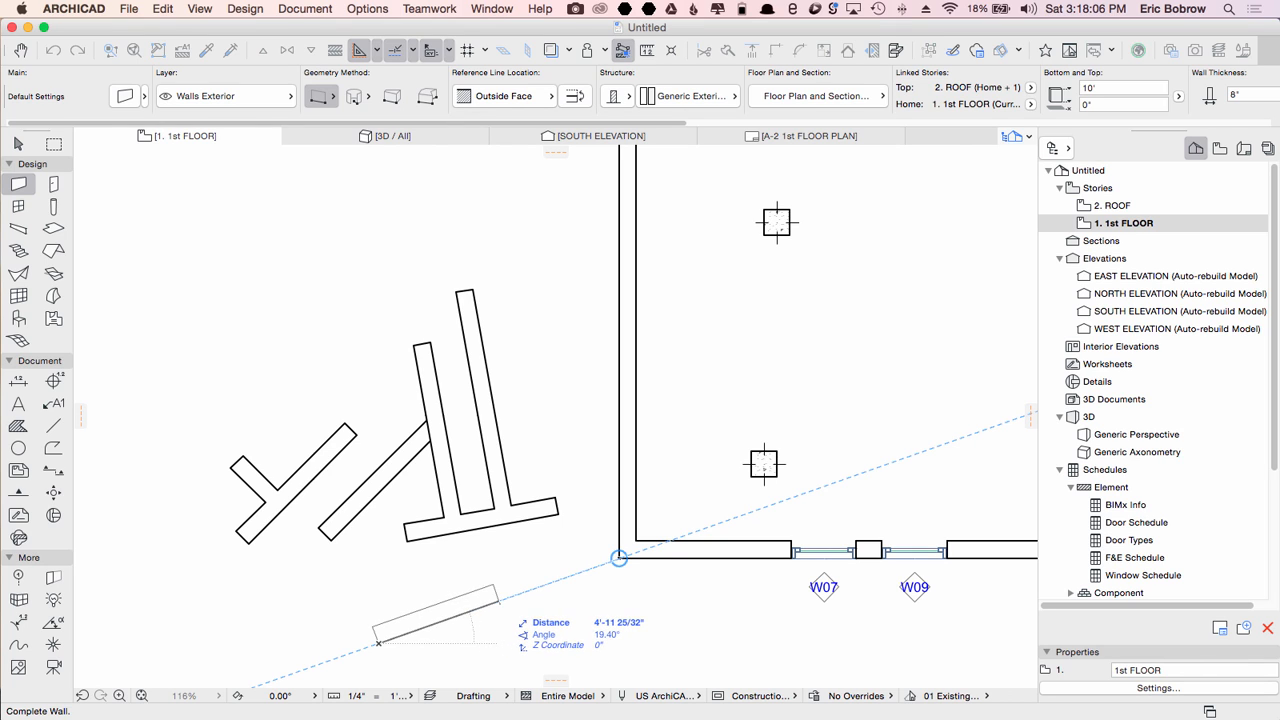
click(619, 557)
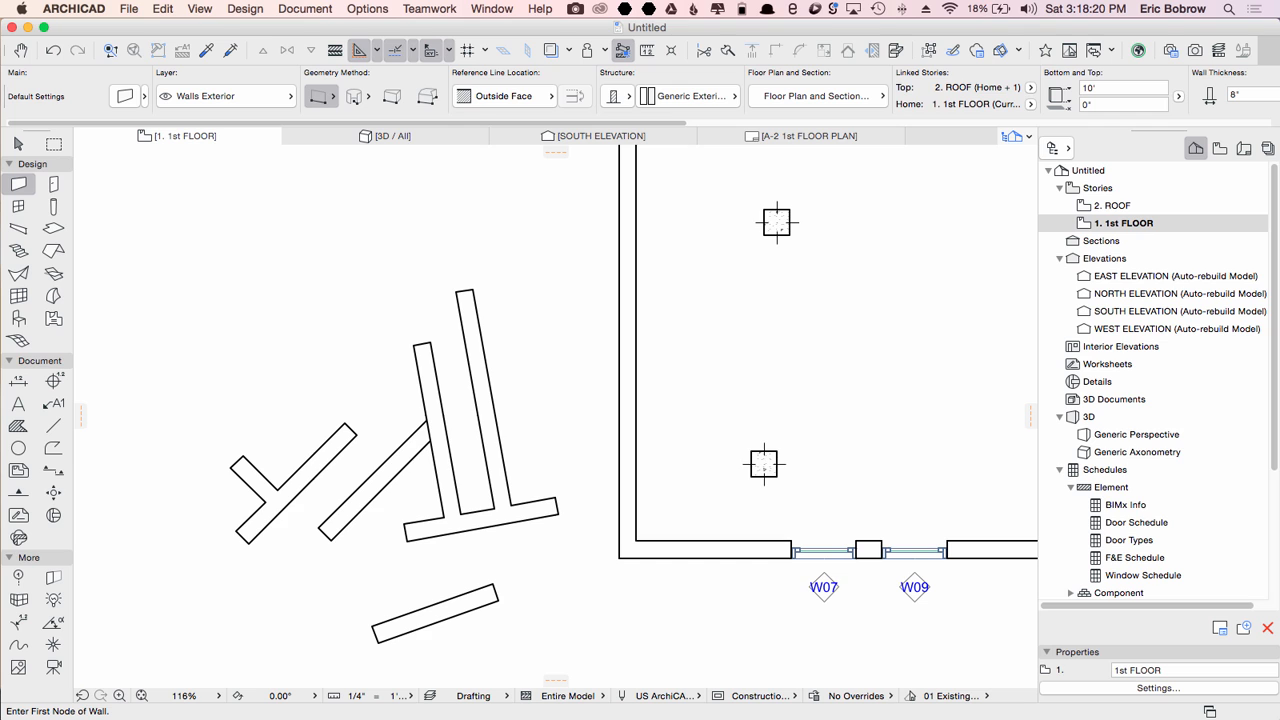
Step: Select all the practice walls with a selection area and delete them
click(18, 143)
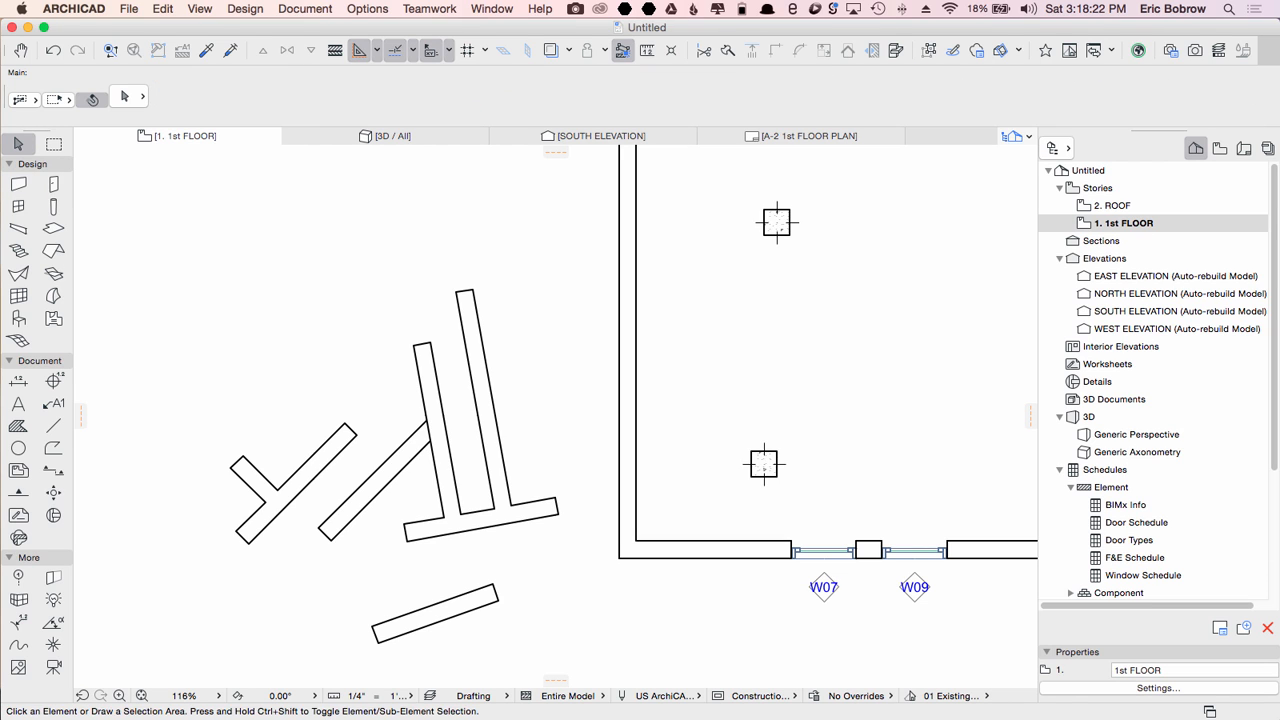
drag(207, 265, 561, 625)
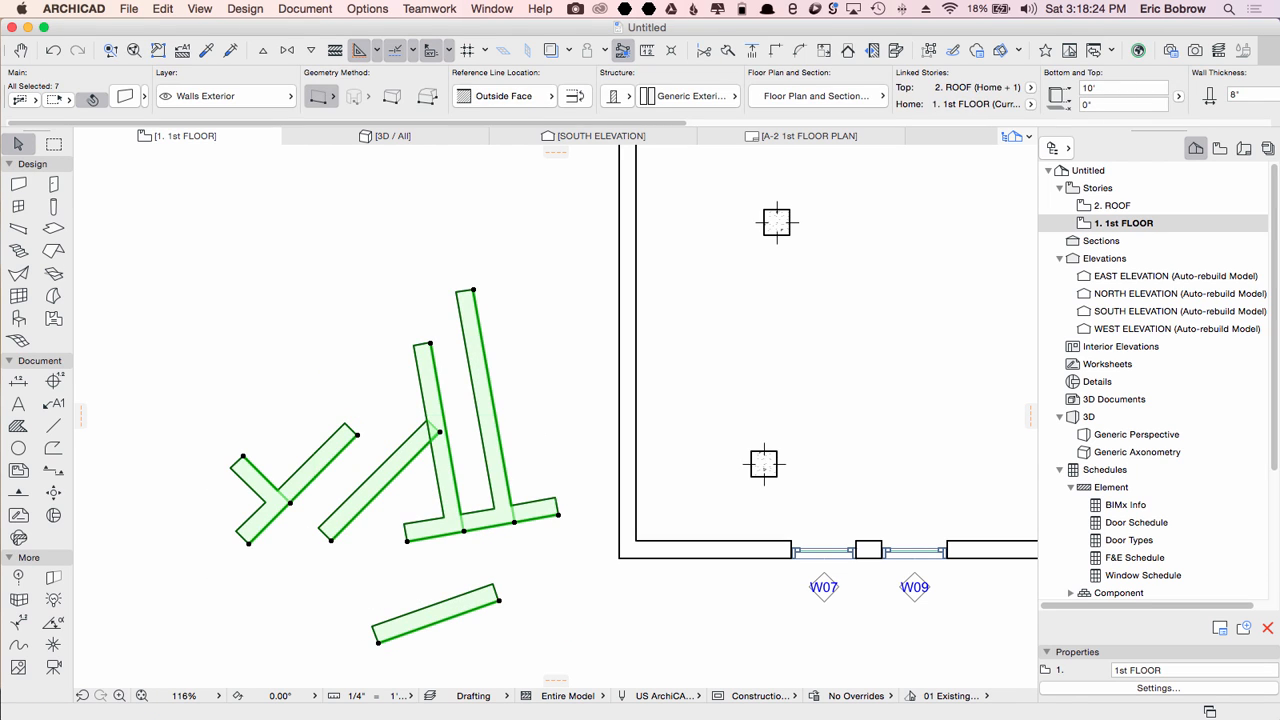
key(Delete)
key(super+apostrophe)
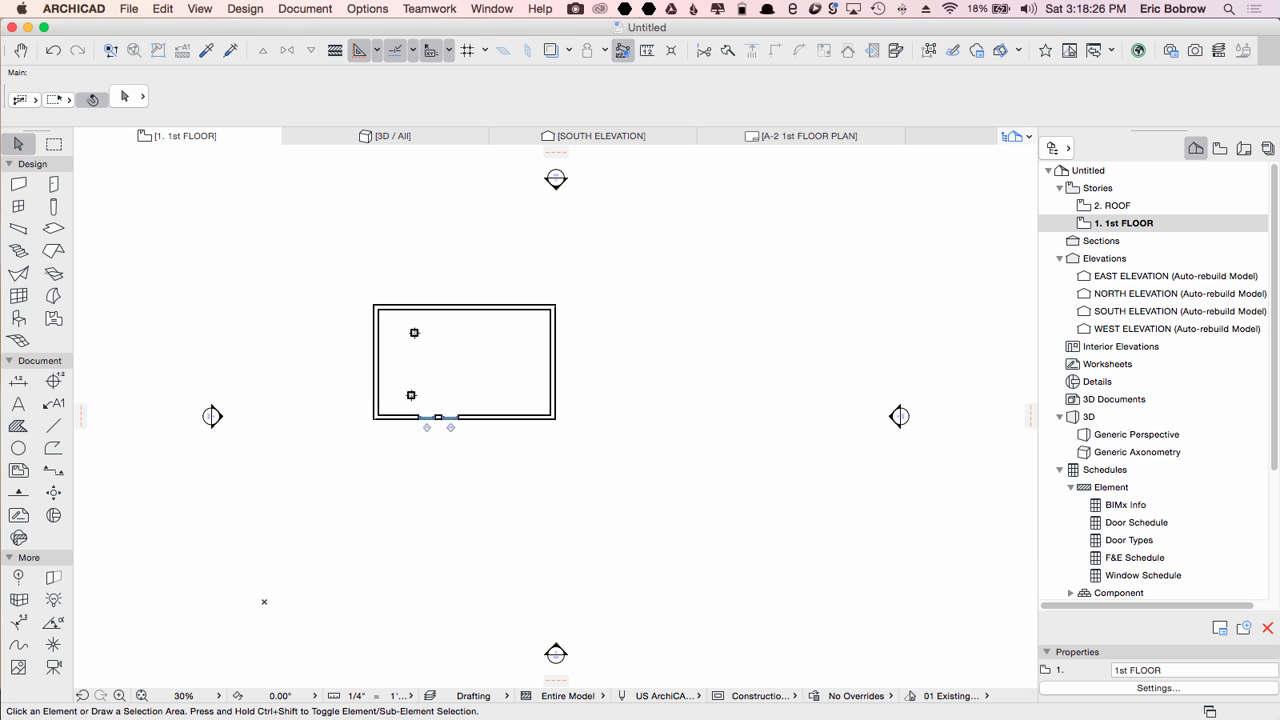
scroll(401, 341, up, 5)
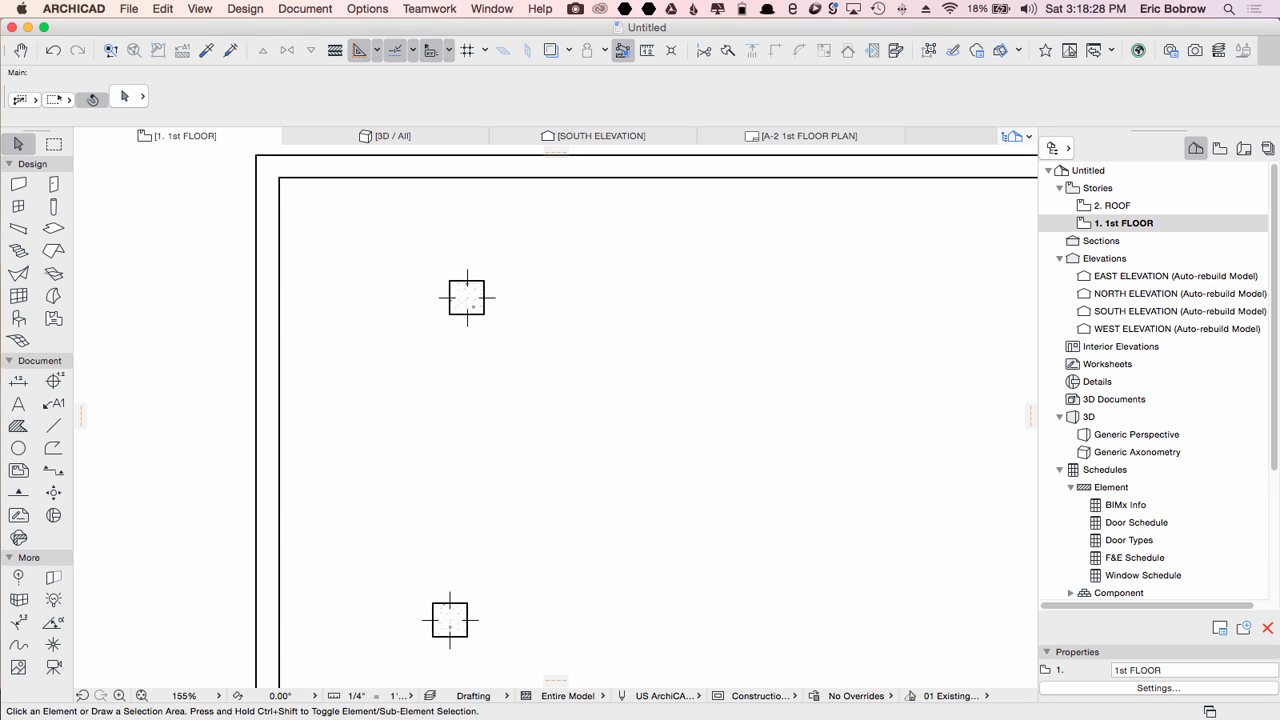
Step: Select both columns with a selection area and delete them
scroll(410, 320, down, 1)
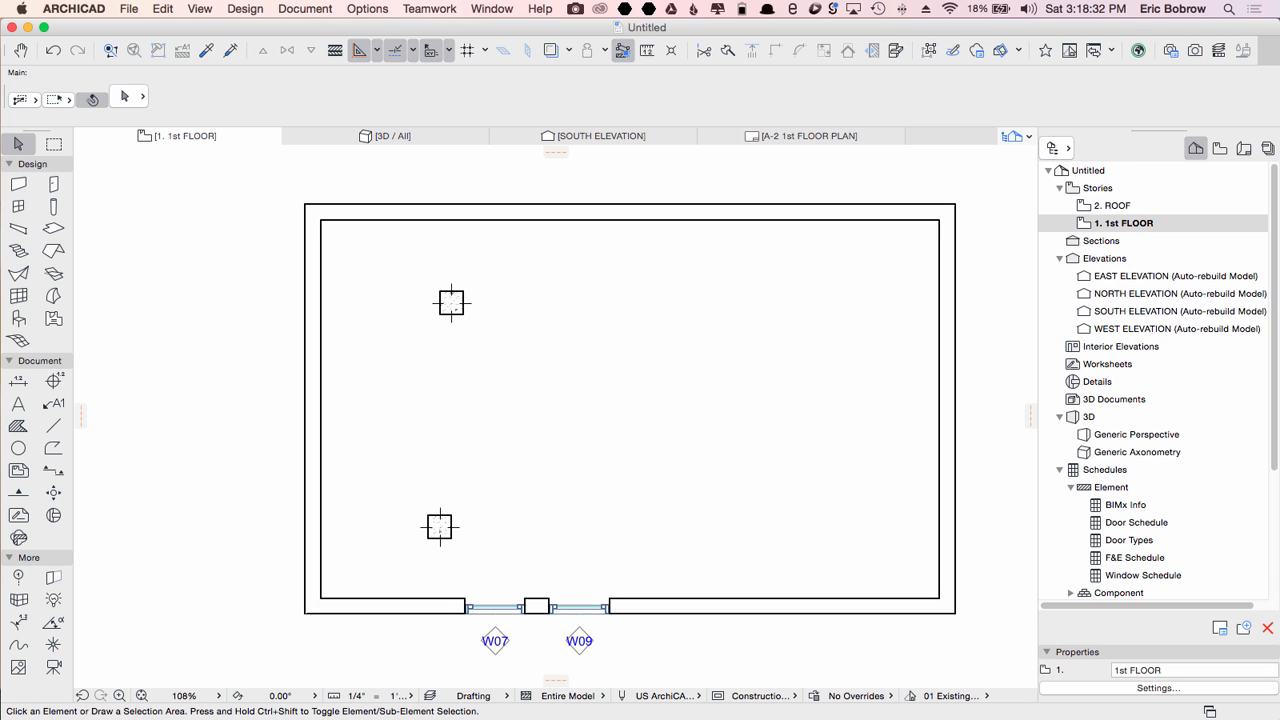
drag(400, 276, 494, 545)
key(Delete)
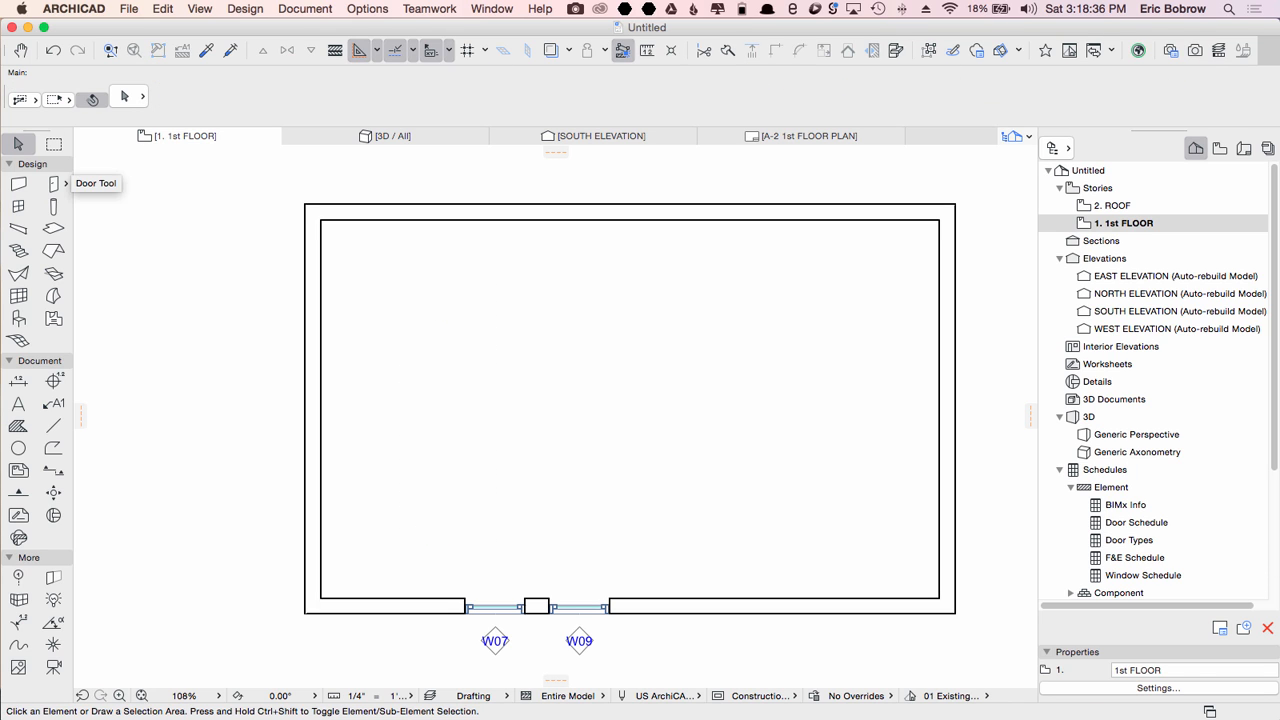
Step: Stretch the top wall to 30' long, then undo the stretch
click(630, 204)
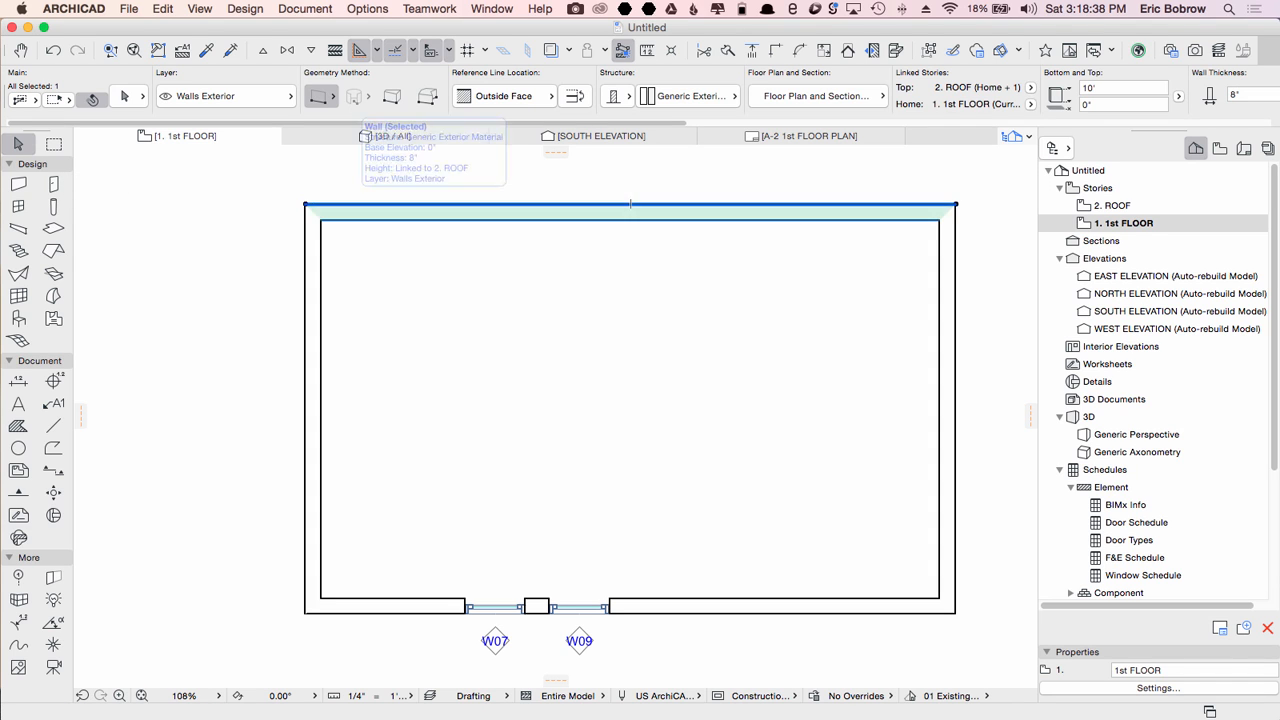
click(630, 204)
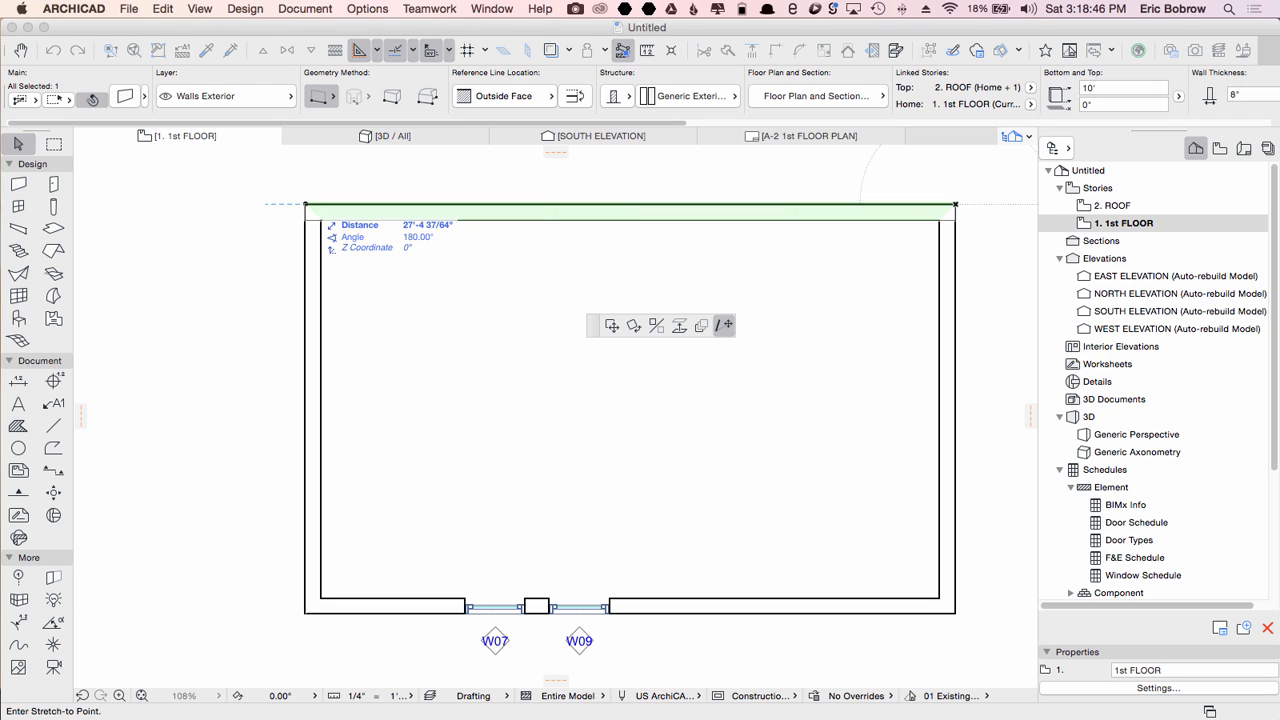
text(30)
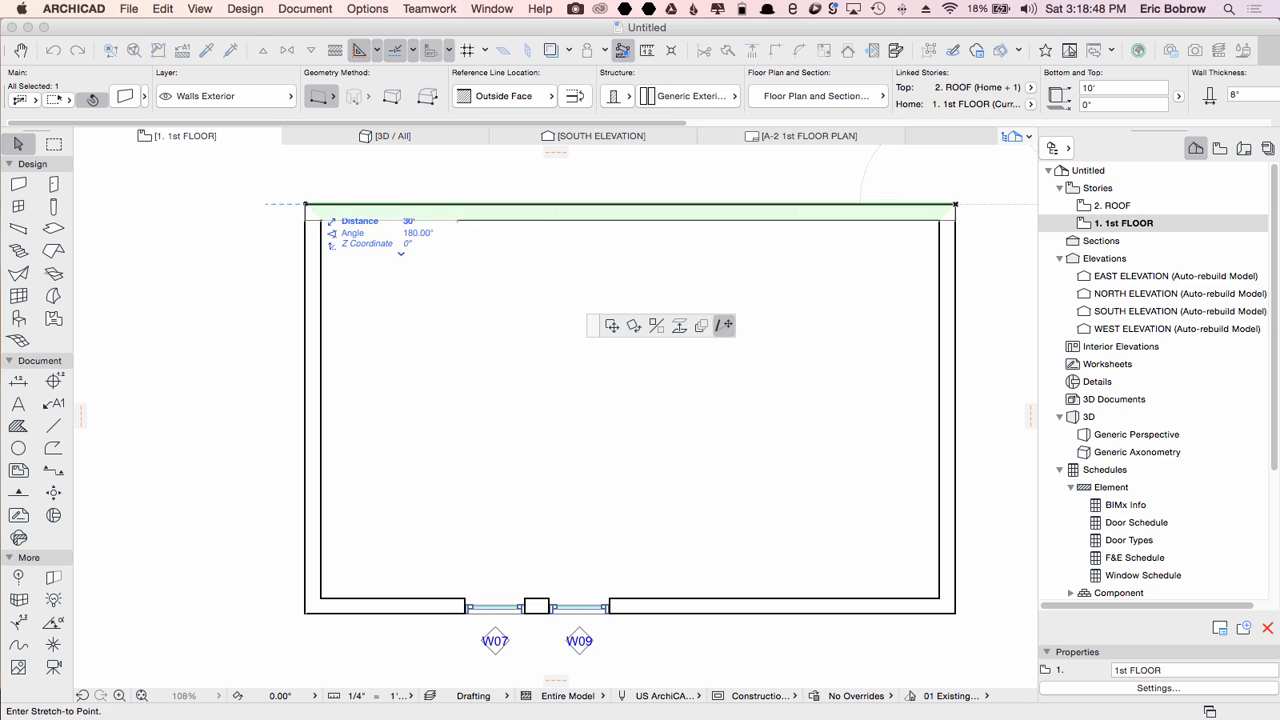
key(Return)
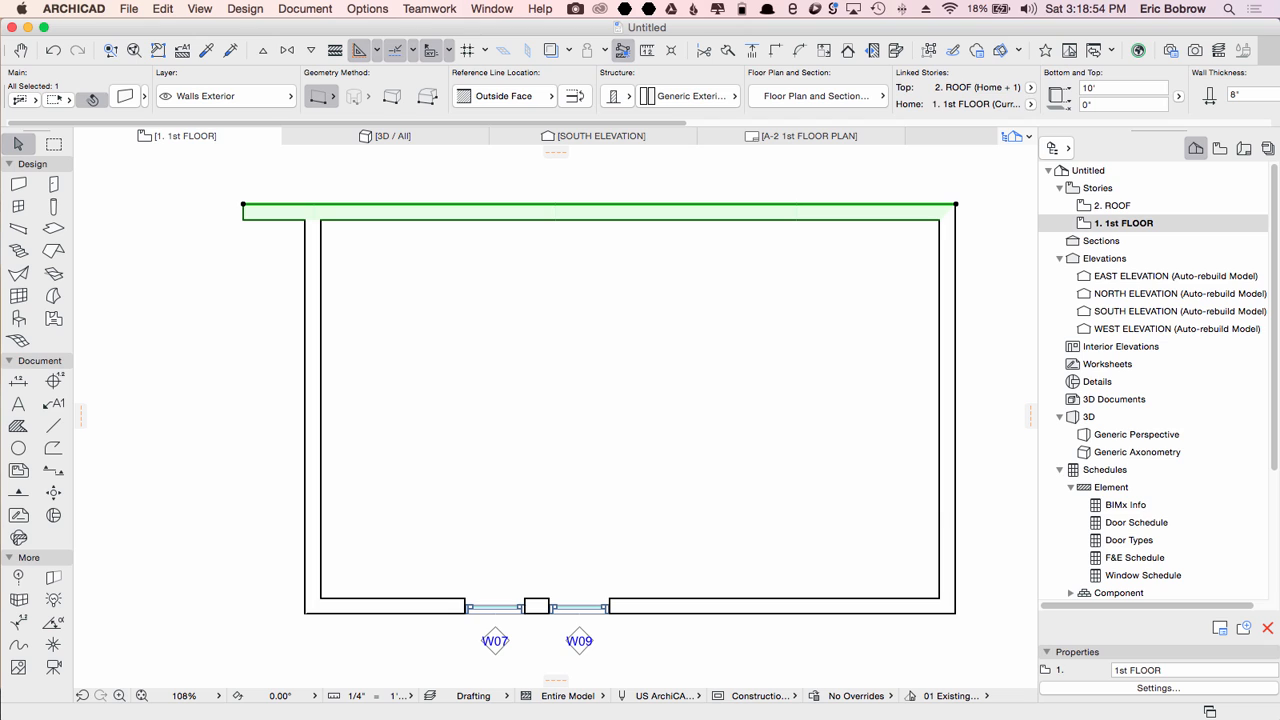
key(super+z)
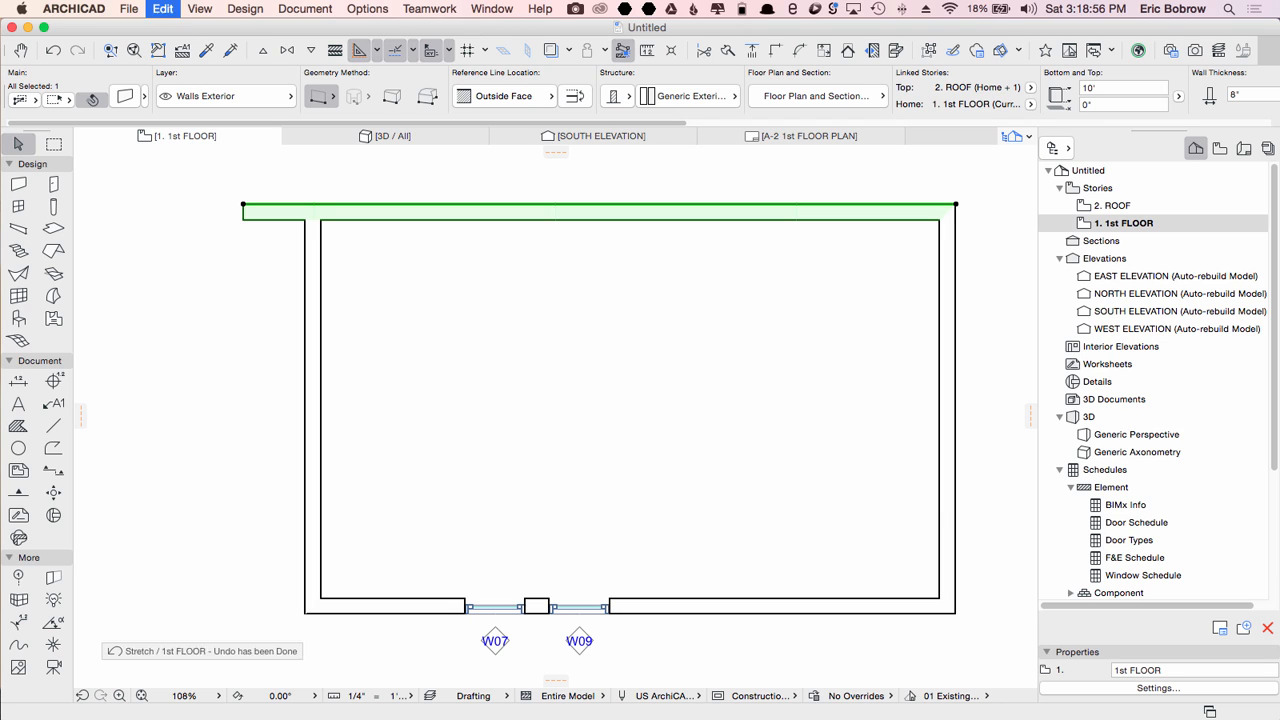
Step: Enclose the left wall in a marquee and stretch it outward about 1'-11"
click(54, 144)
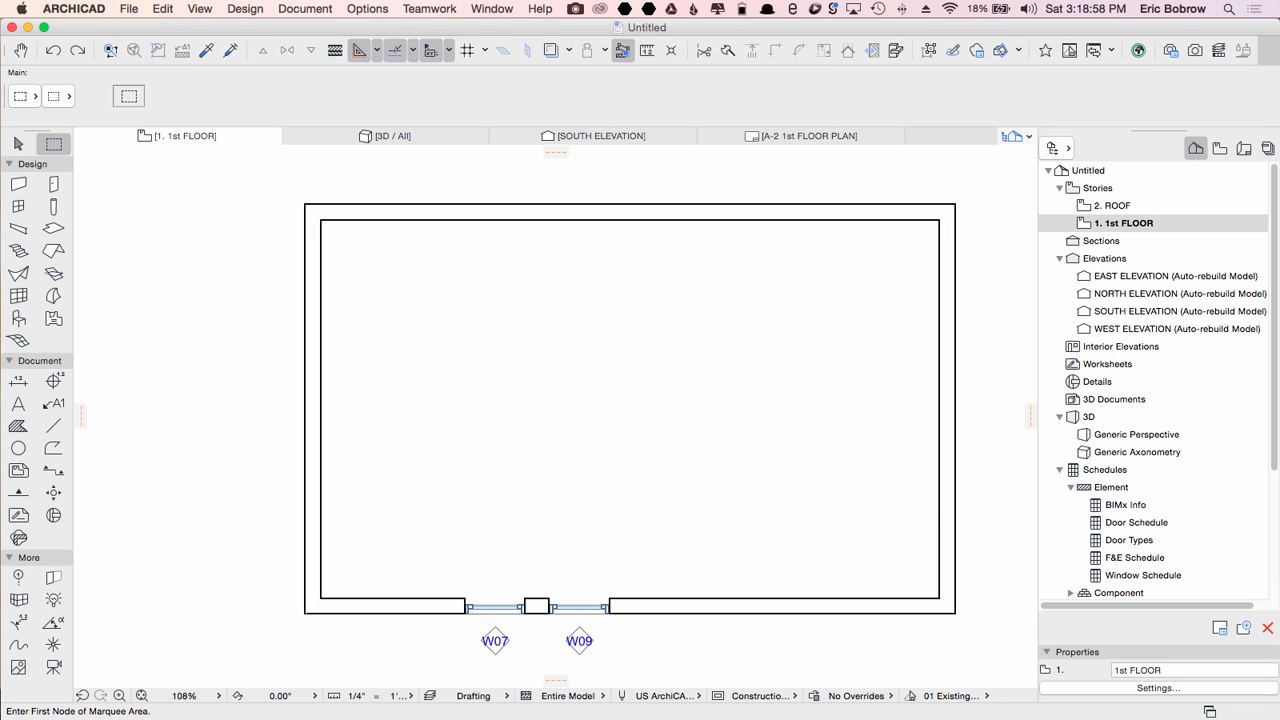
click(269, 179)
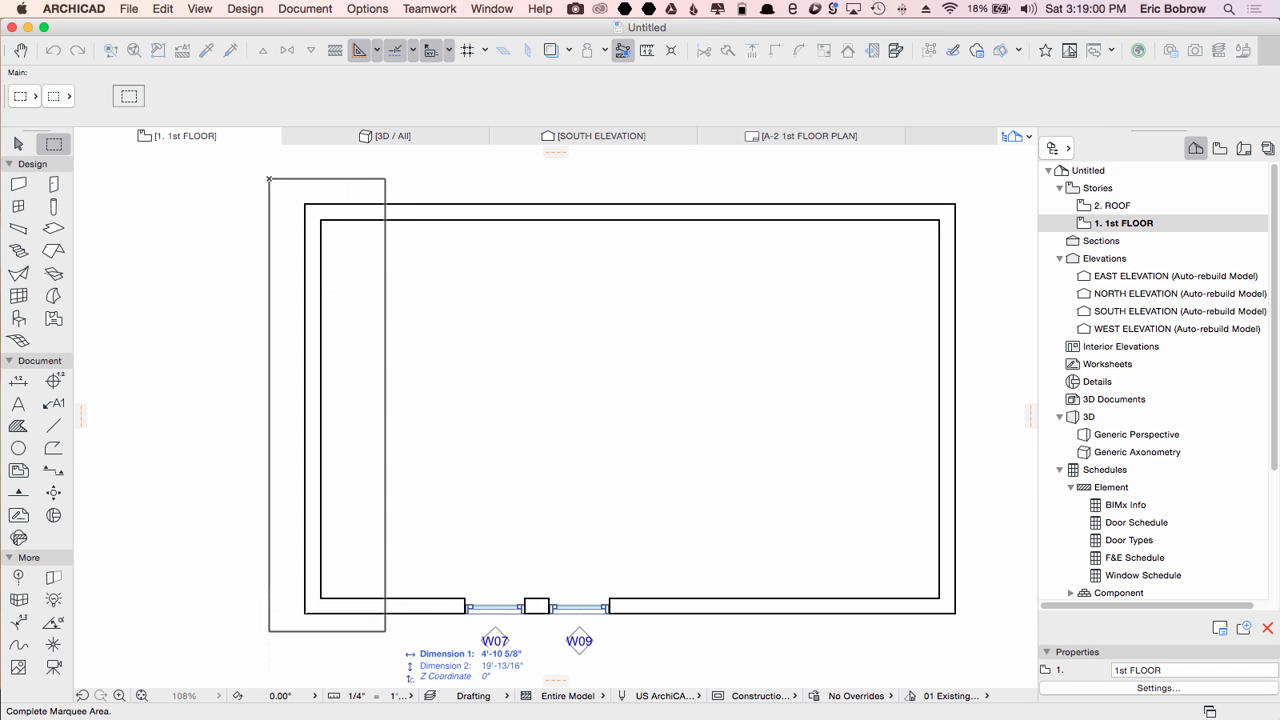
click(385, 631)
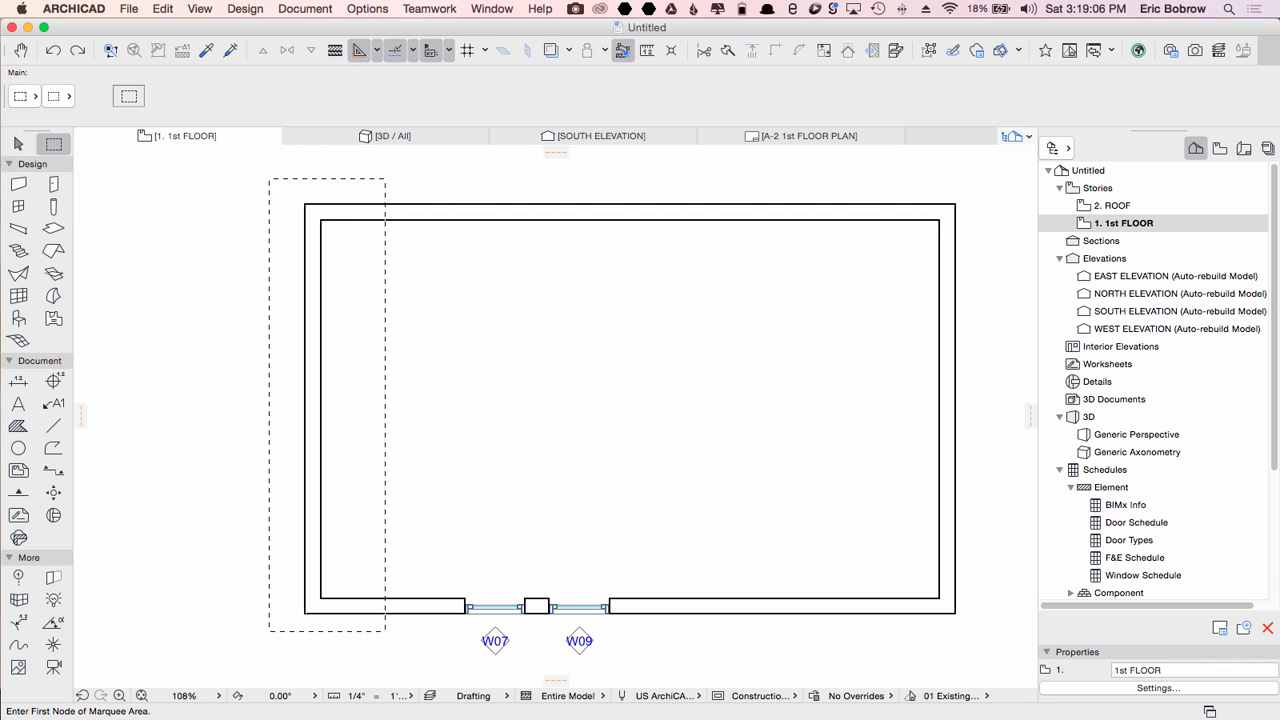
click(305, 204)
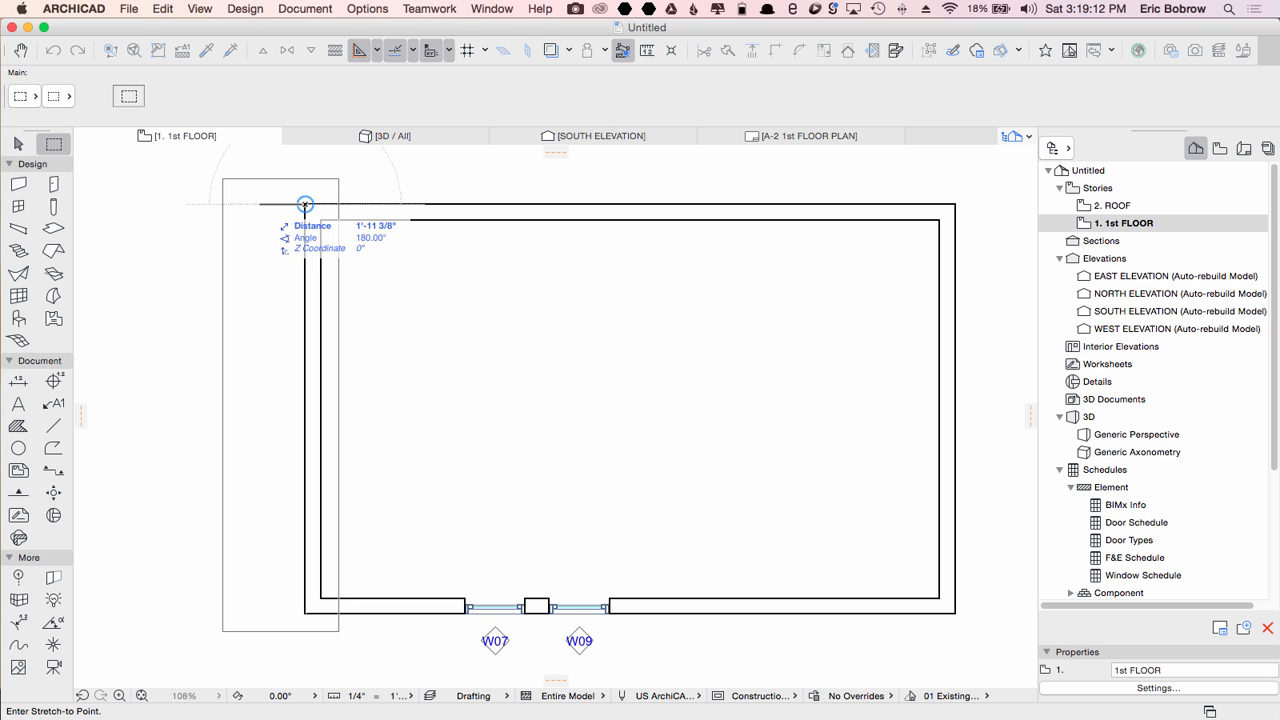
click(260, 204)
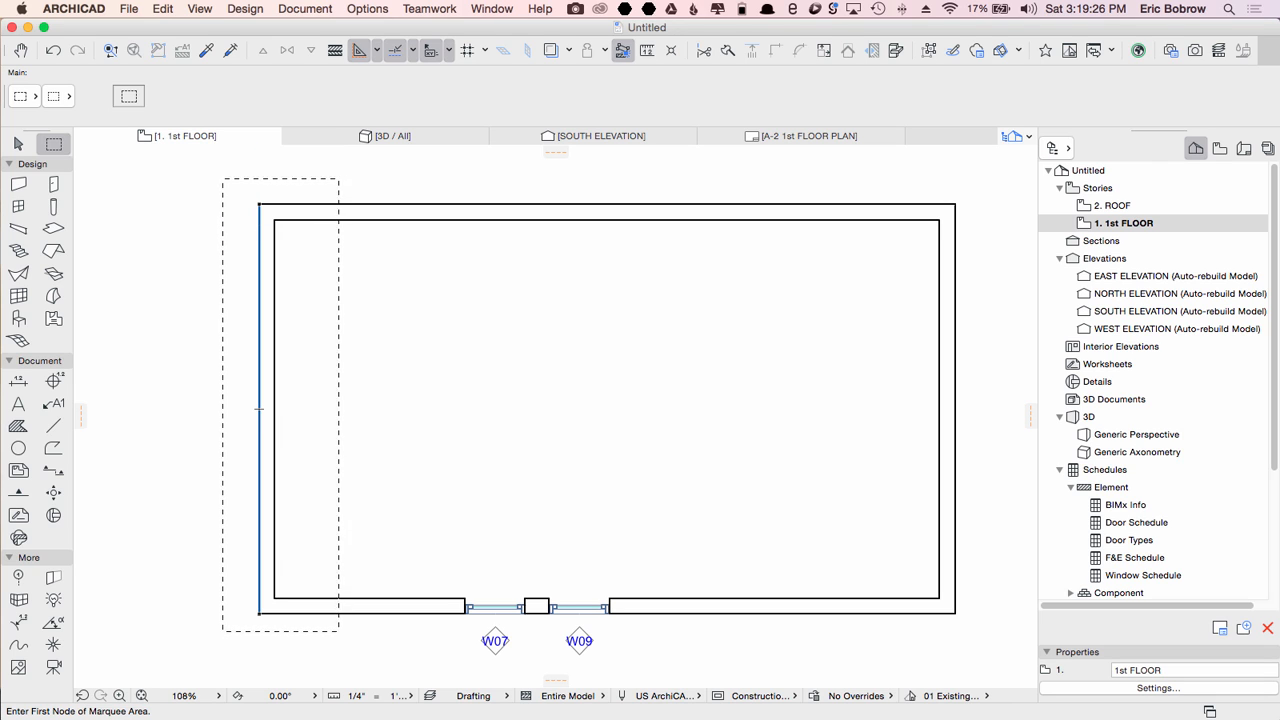
Step: Stretch the marquee-enclosed left wall a further 2' outward
click(259, 204)
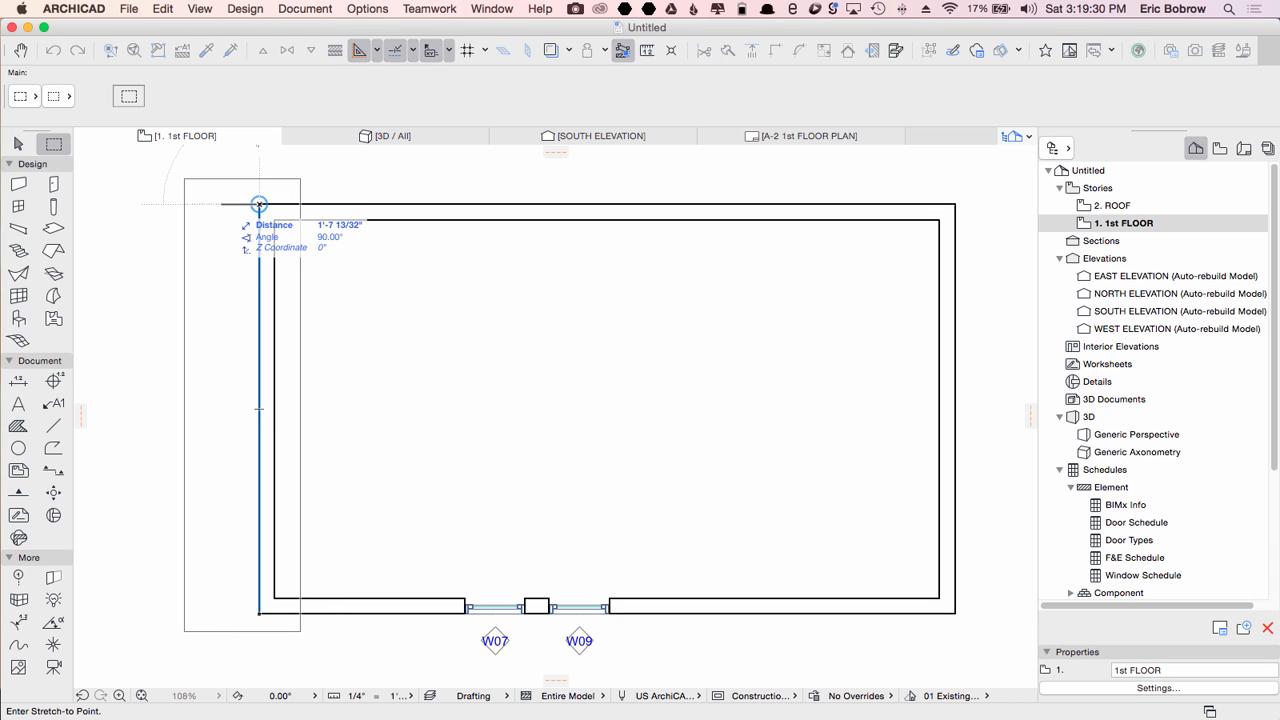
text(2)
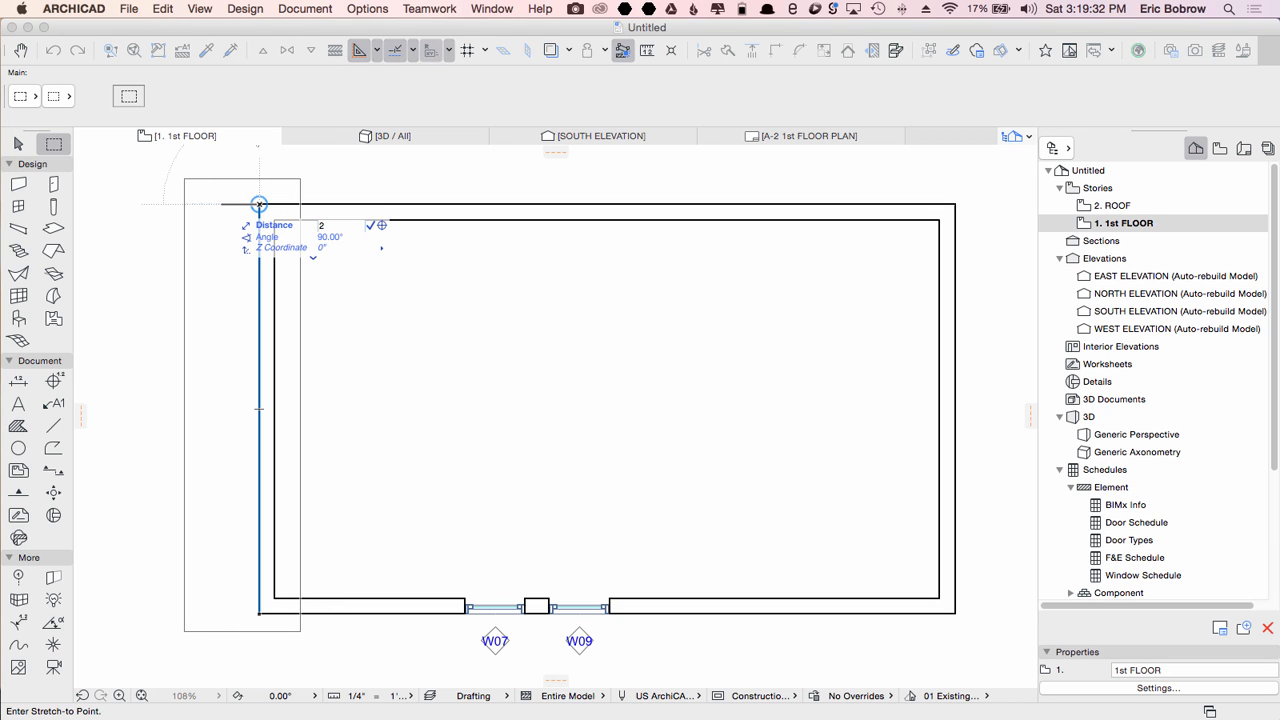
key(Return)
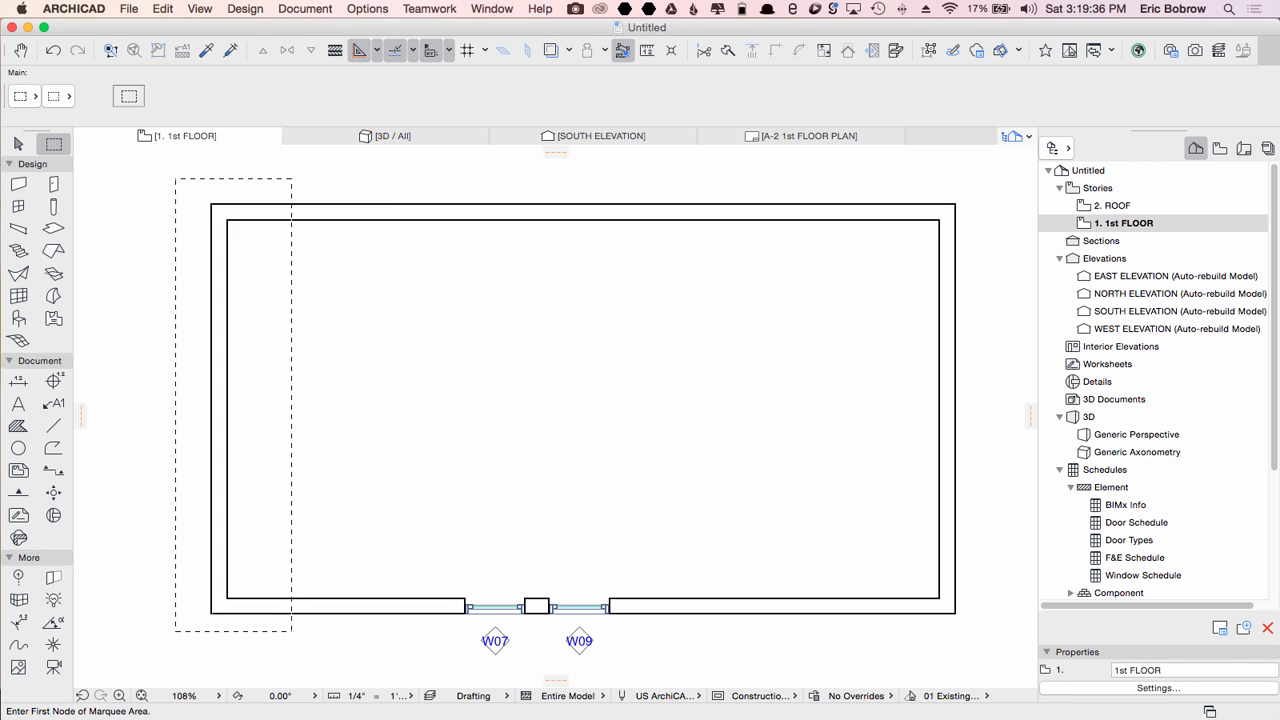
Step: Stretch the left wall inward so the building is 30' wide measured from the right corner
key(super+h)
click(211, 204)
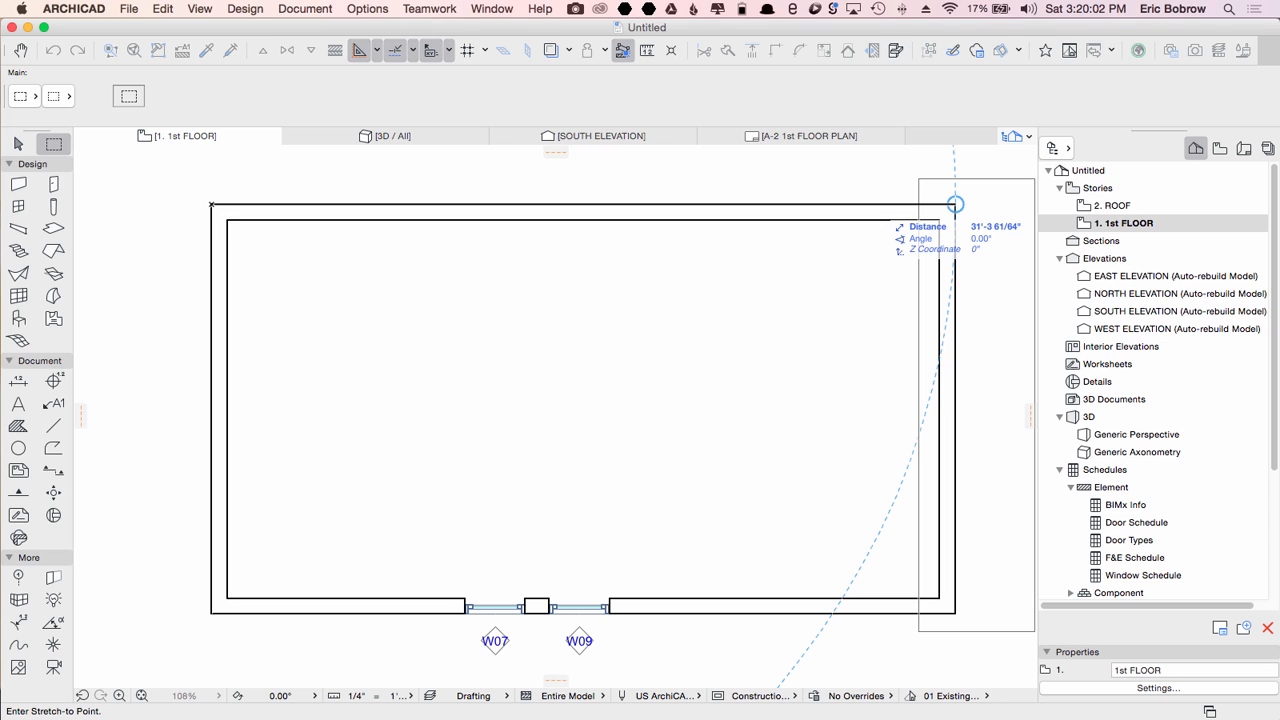
text(30-)
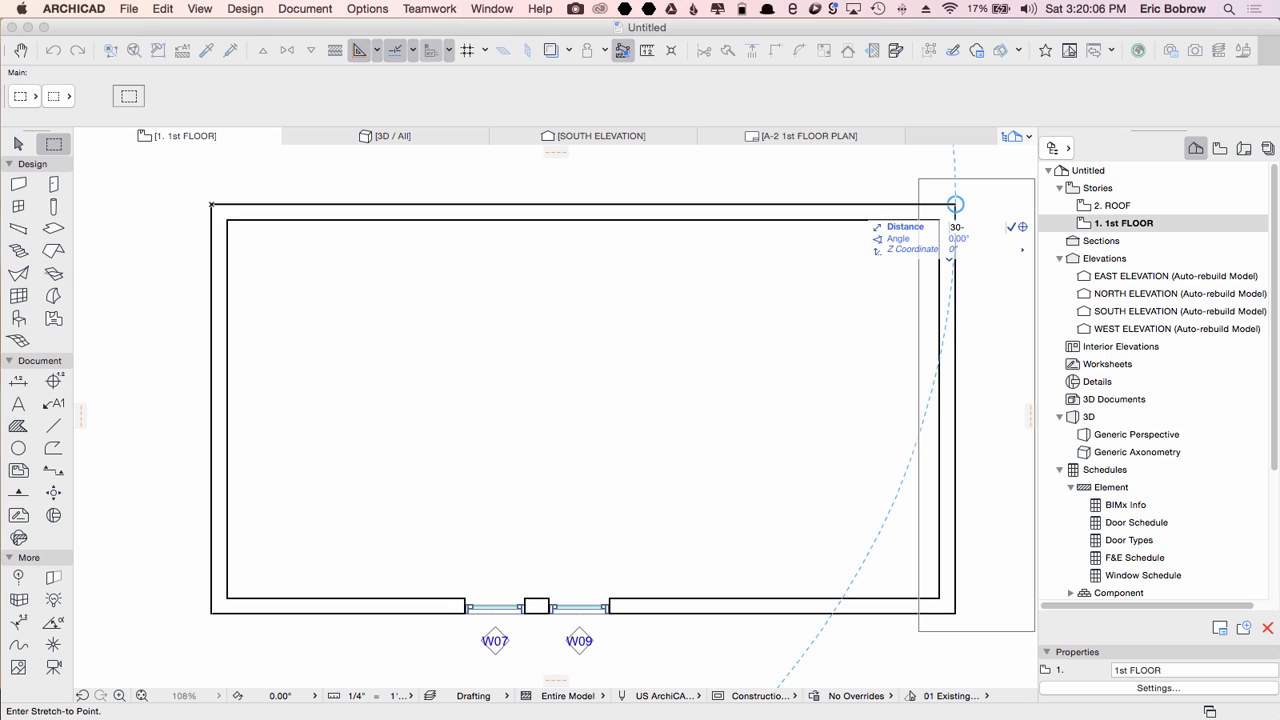
key(Return)
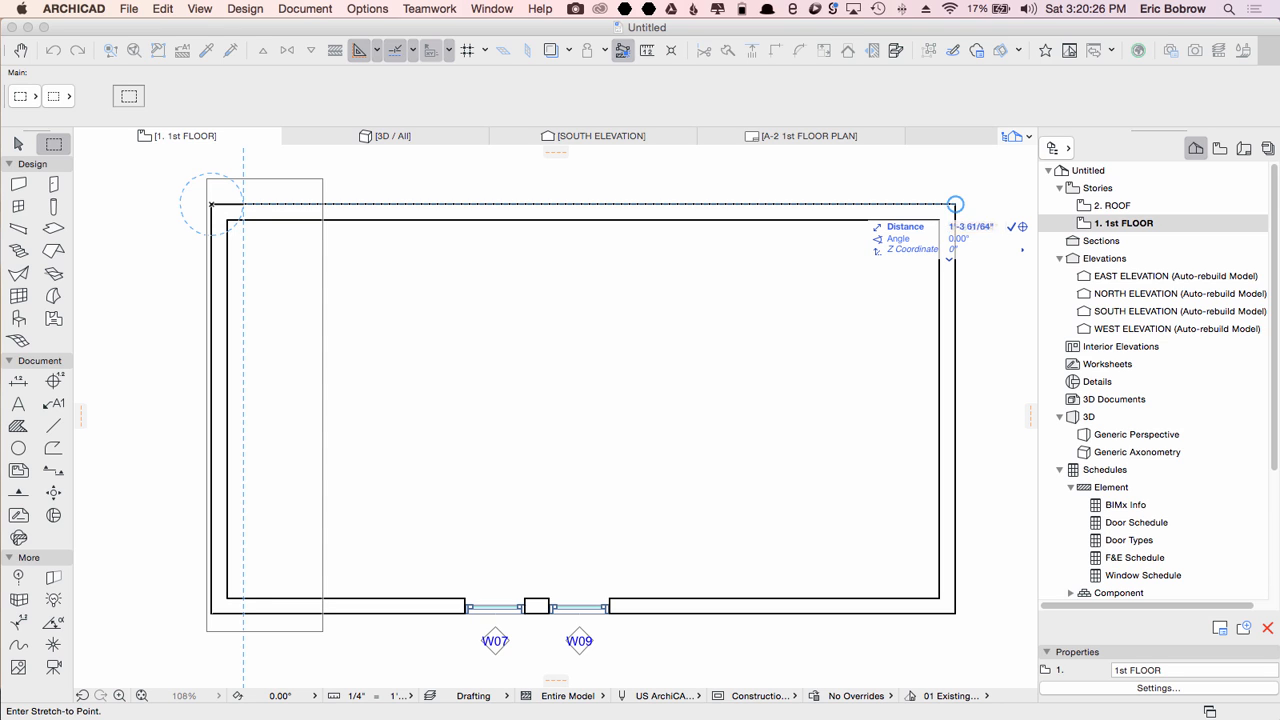
click(955, 205)
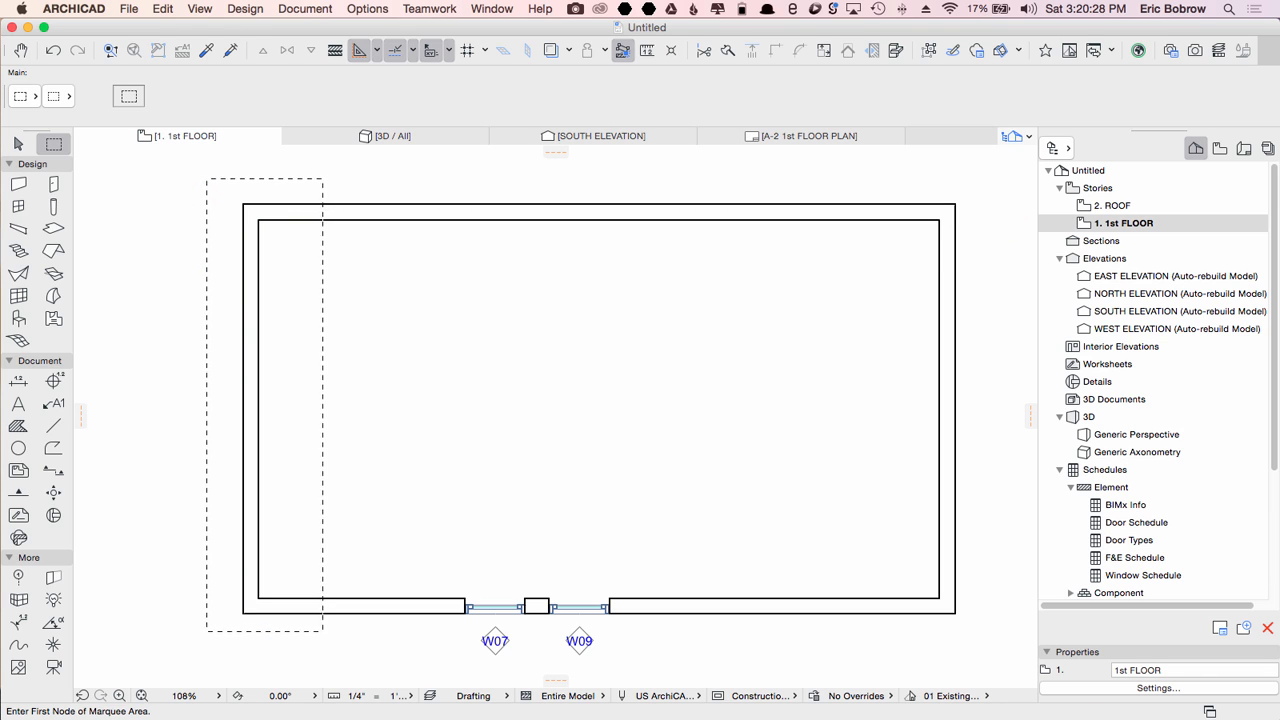
Step: Measure the distance from the building's upper-right corner
key(m)
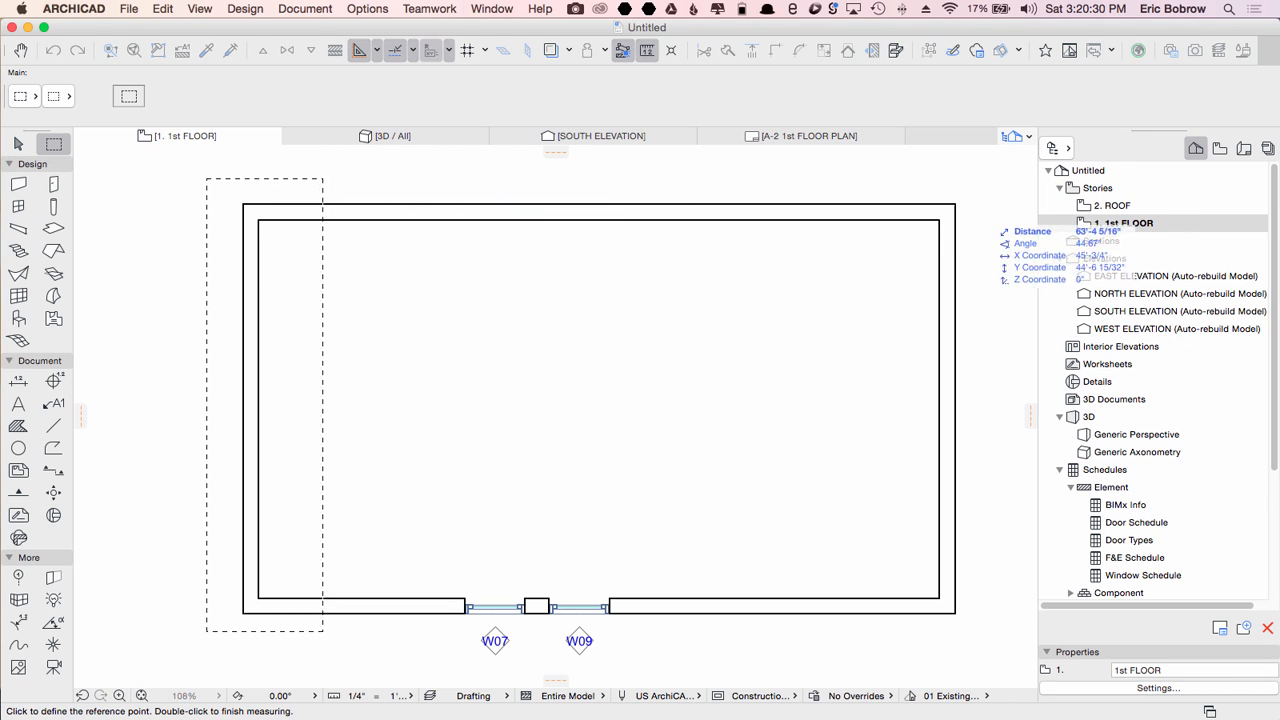
click(955, 204)
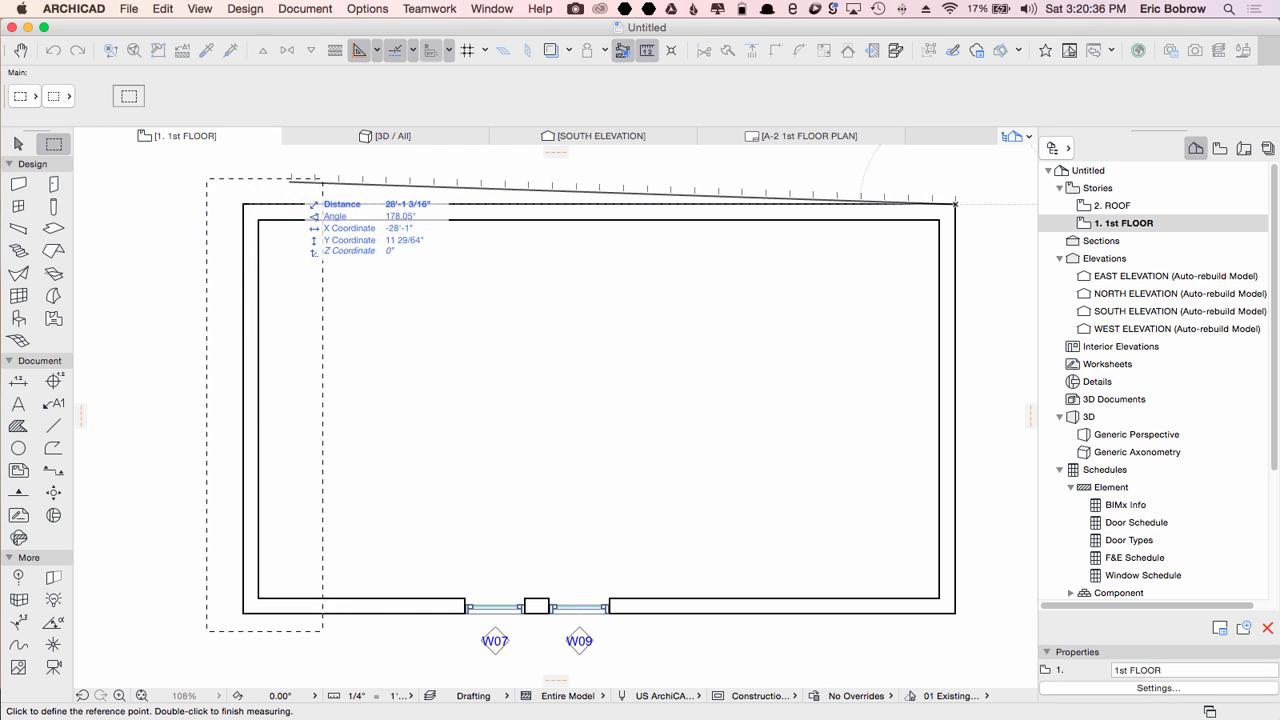
key(Escape)
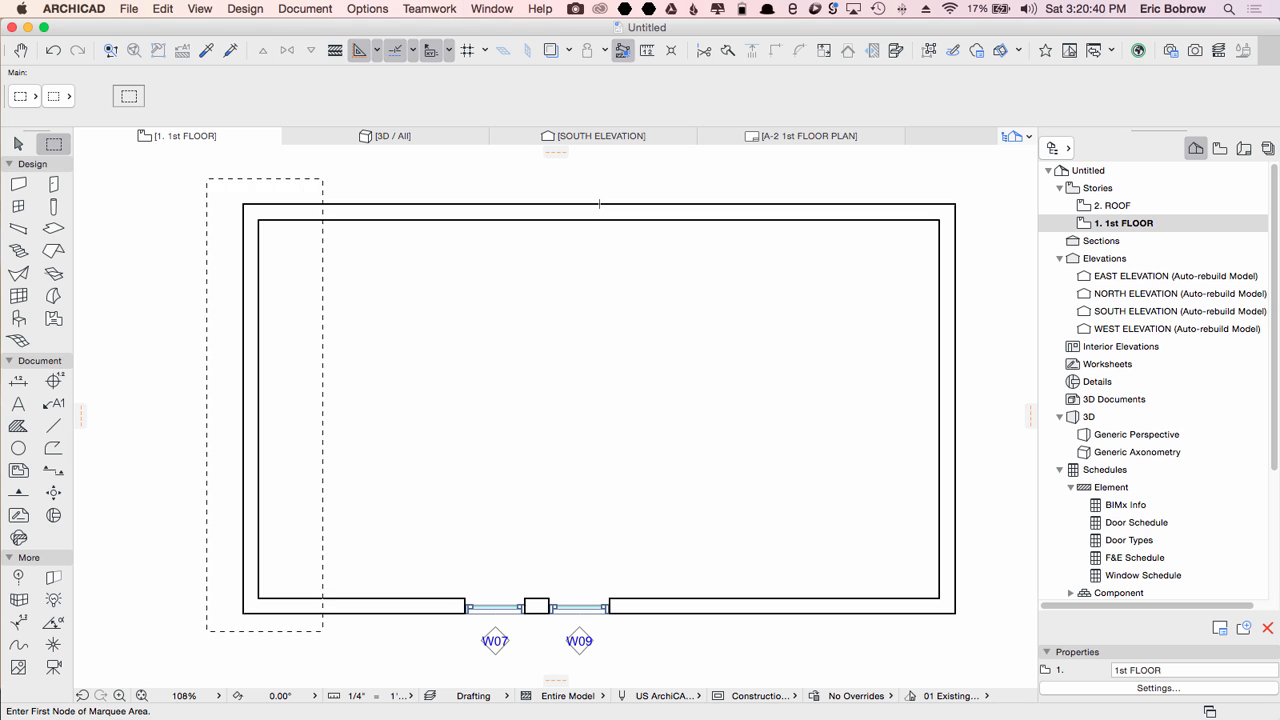
Step: Stretch the left wall 2'-6" outward so the building is 32'-6" wide
key(super+h)
click(243, 204)
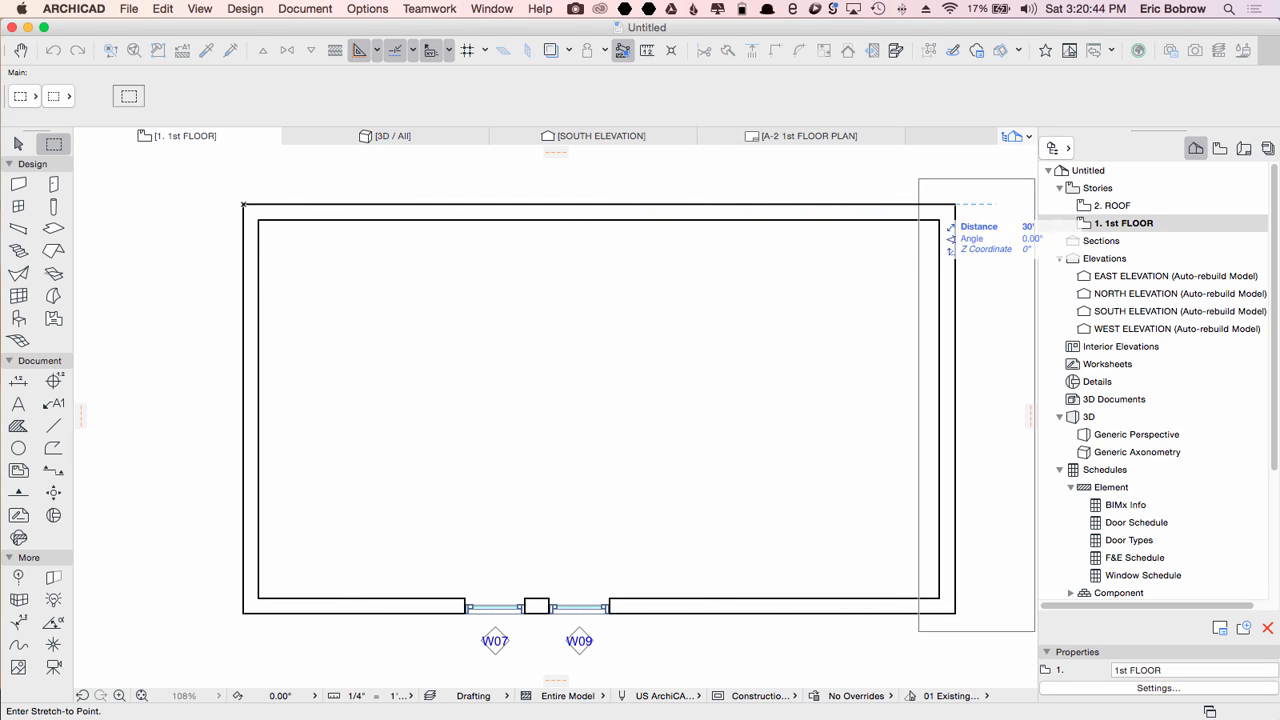
text(32-6)
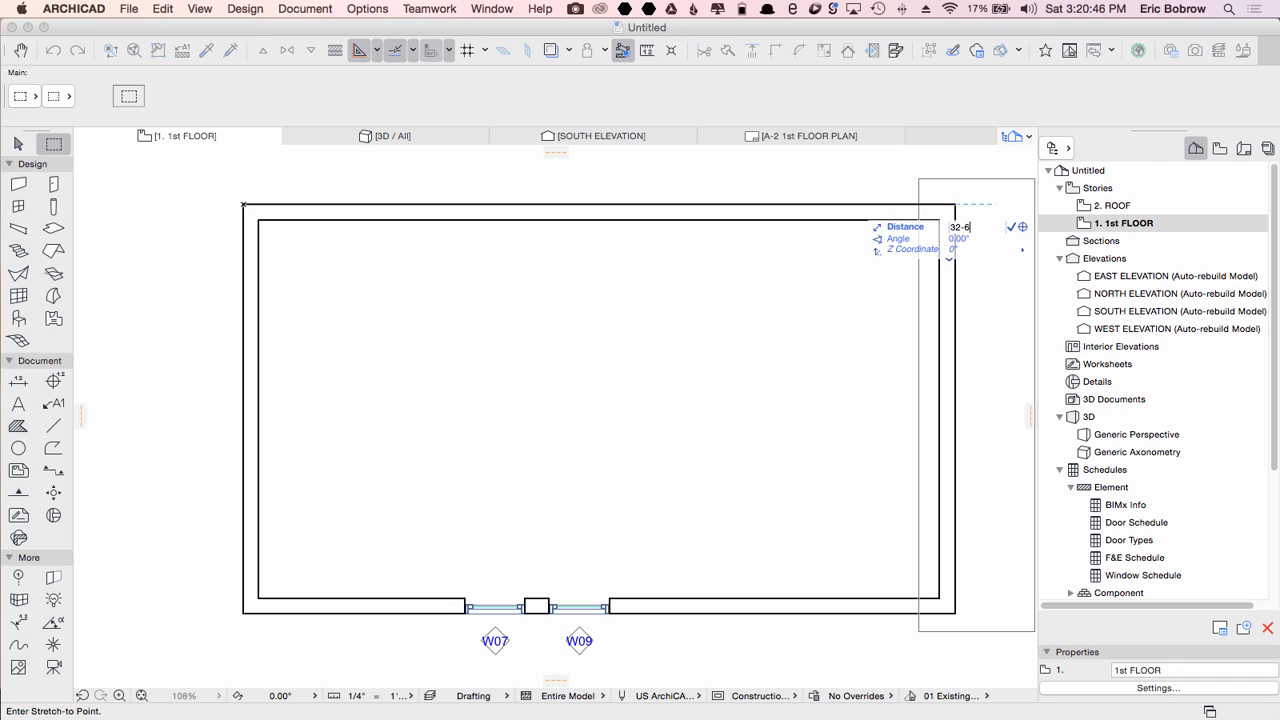
text(-)
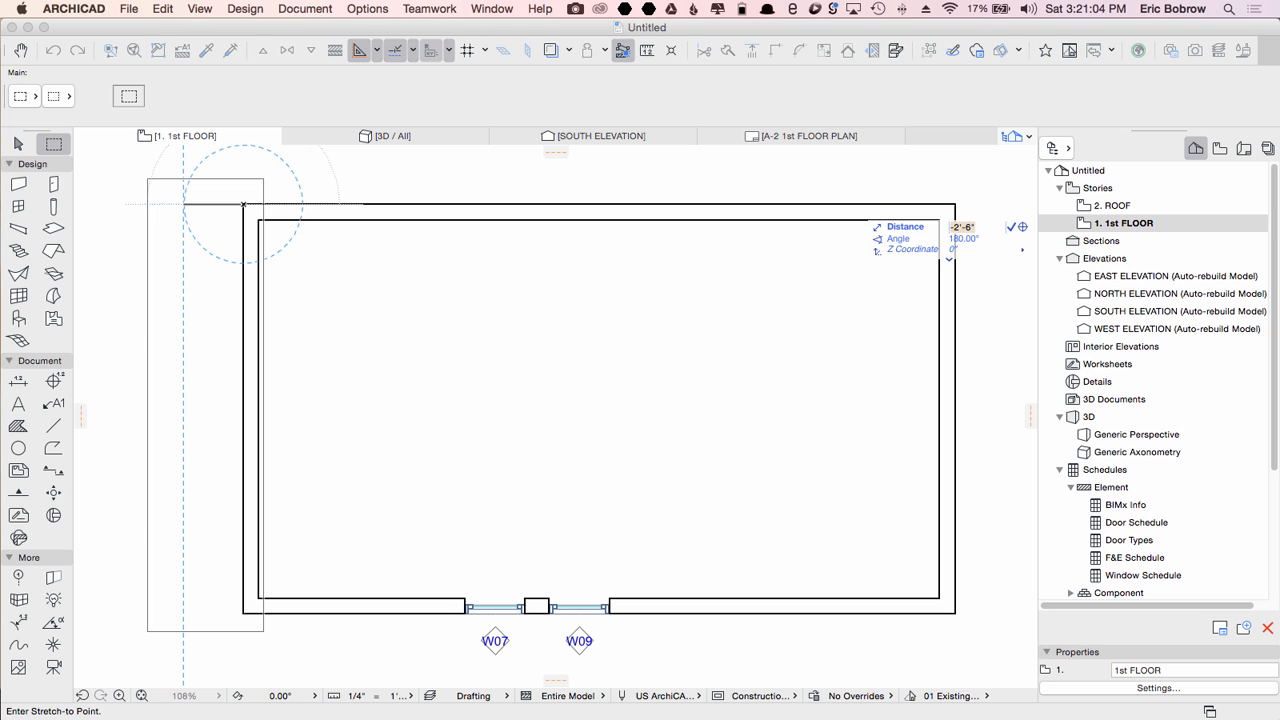
key(Return)
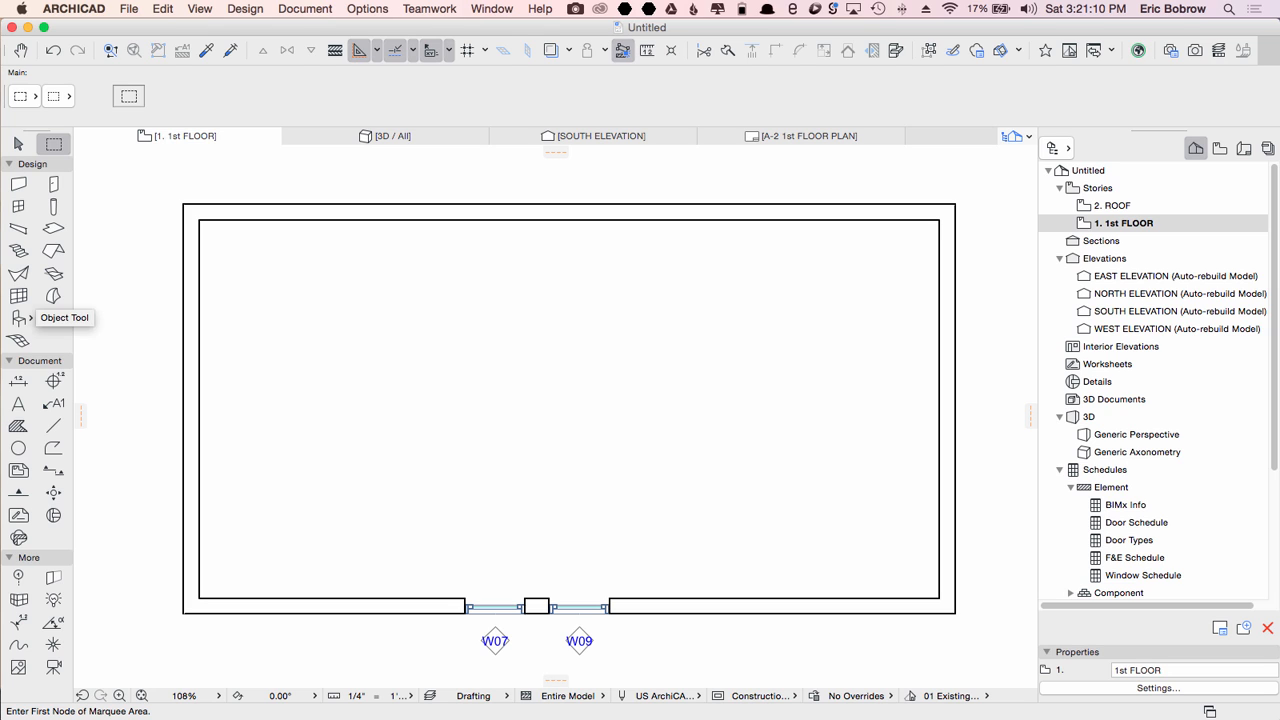
Step: Place a Cabinet Base Double Door 20 object in the room's inner upper-left corner
click(18, 318)
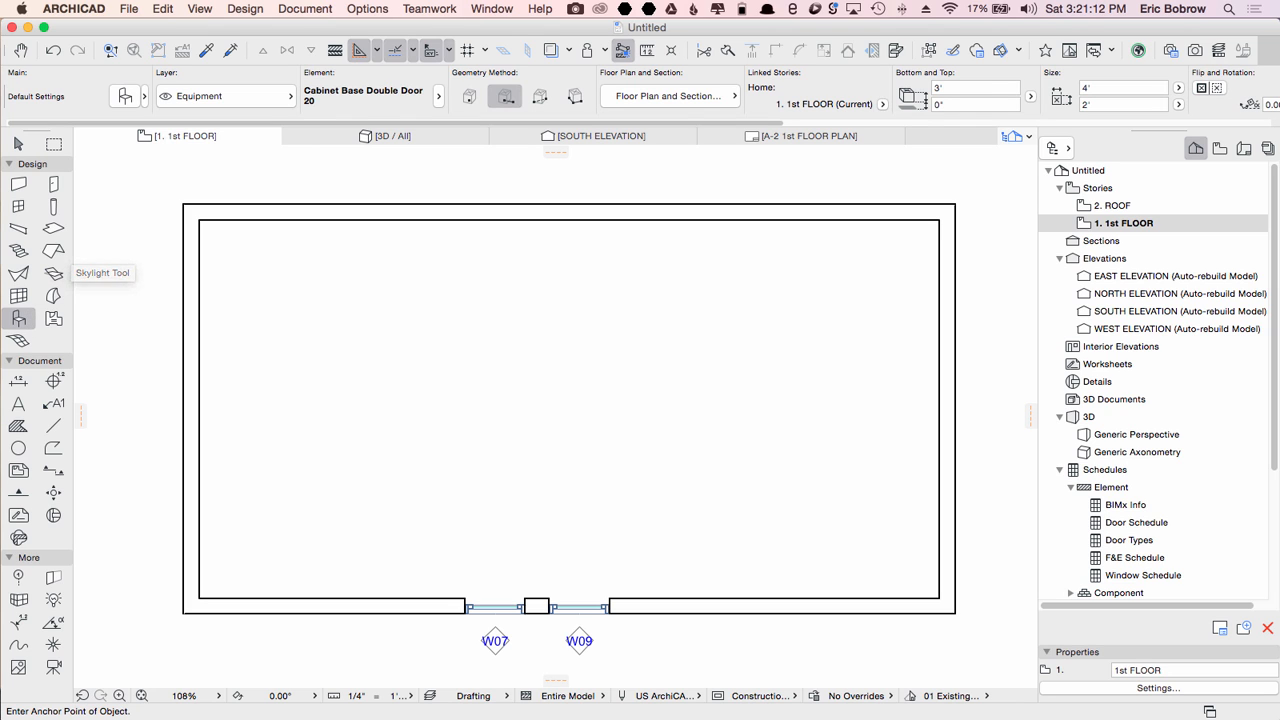
click(199, 220)
click(326, 220)
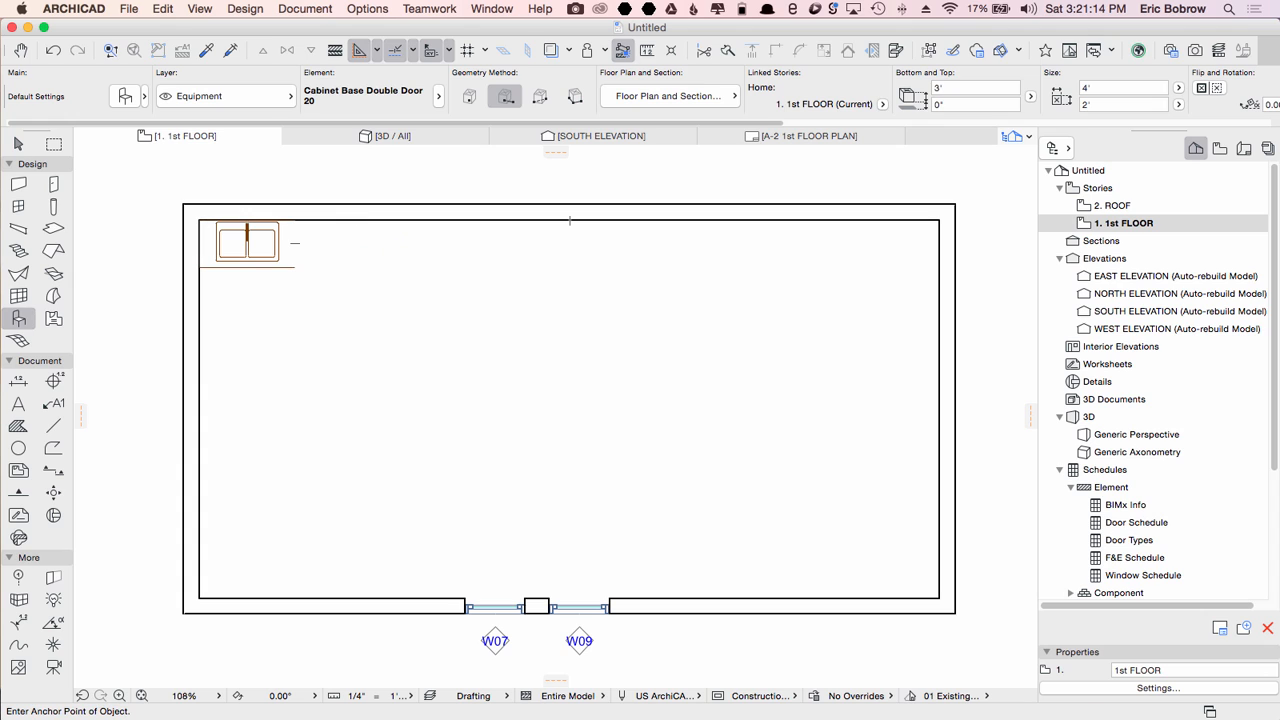
Step: Place a W Double Hung 20 window in the top wall at its left corner and drag it over the cabinet
click(18, 206)
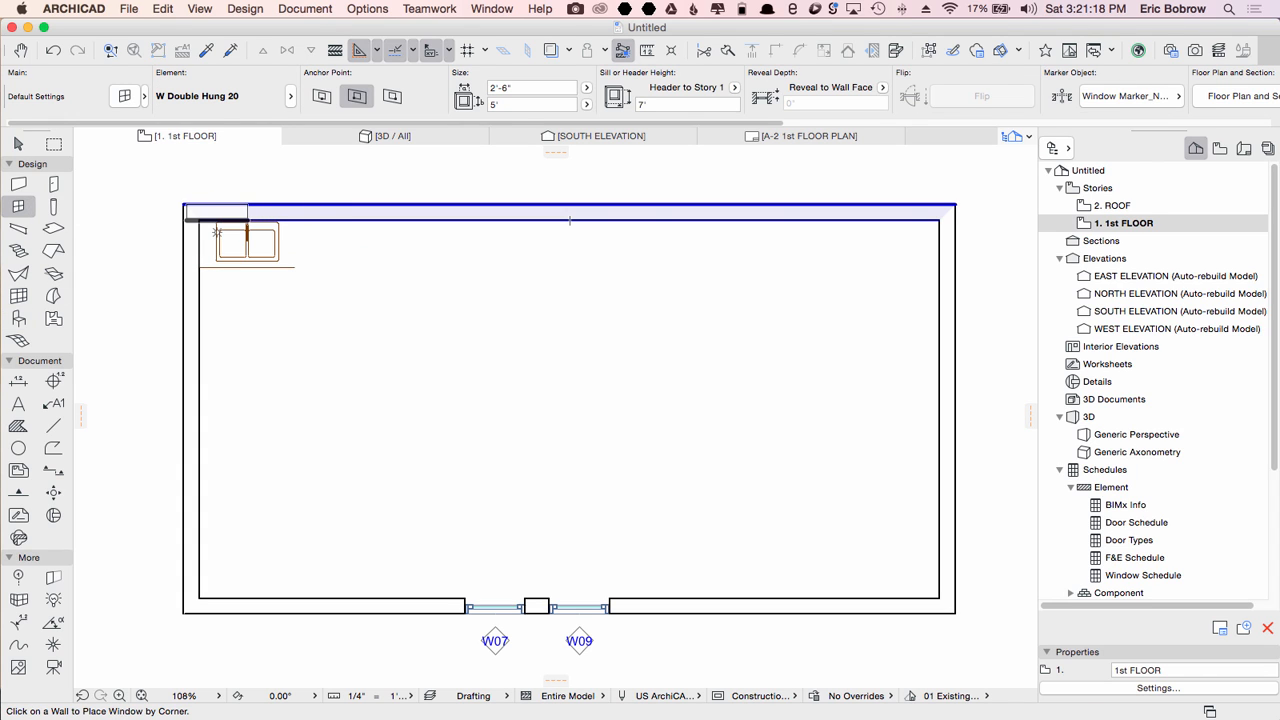
click(247, 213)
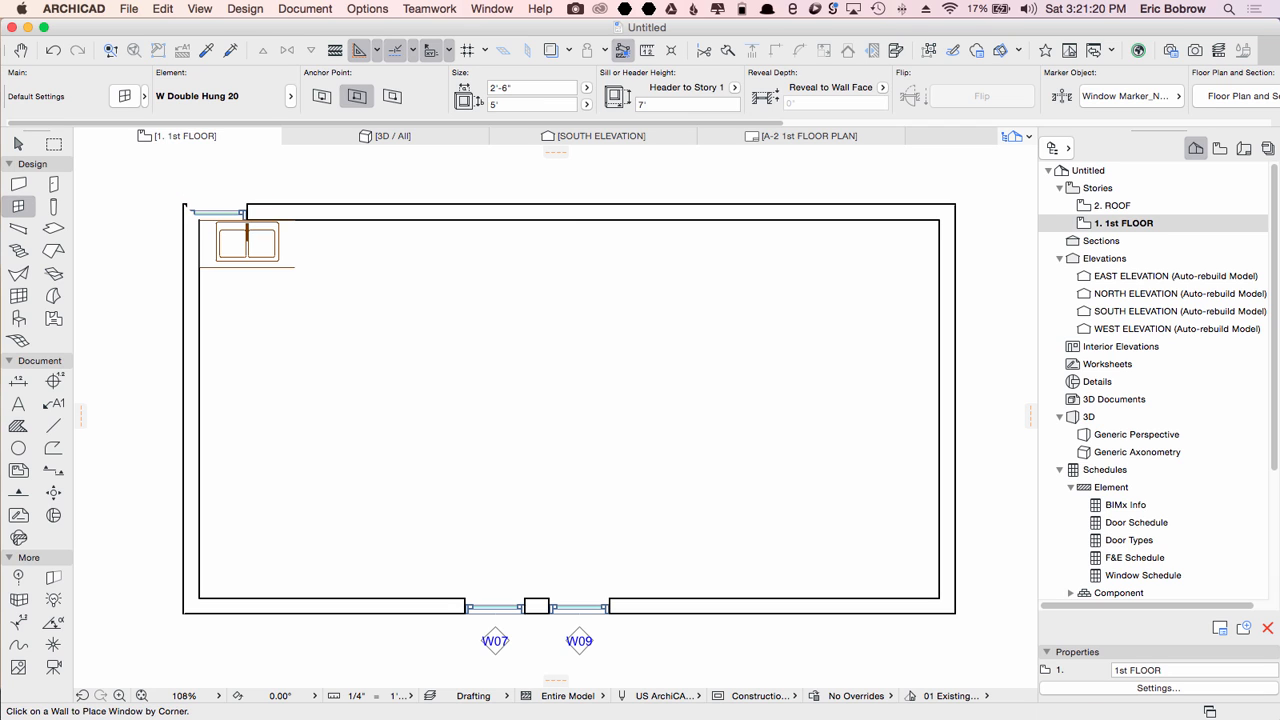
shift+click(238, 213)
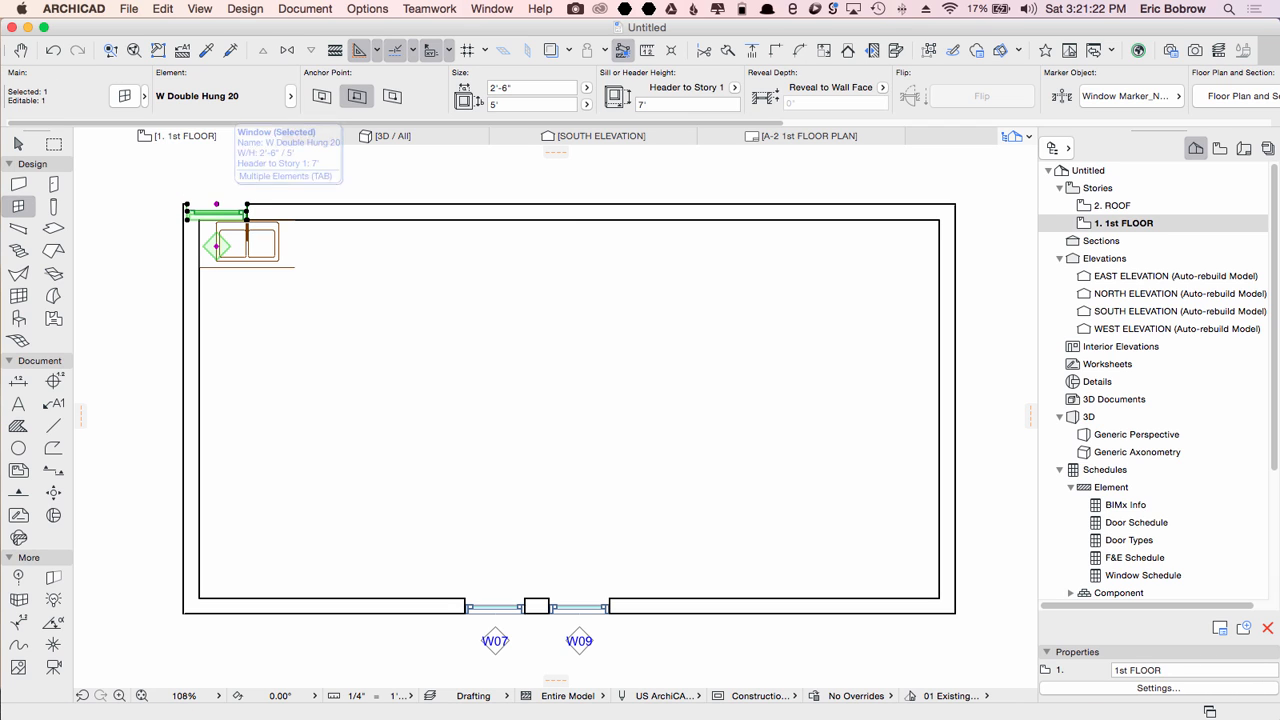
key(super+d)
click(217, 204)
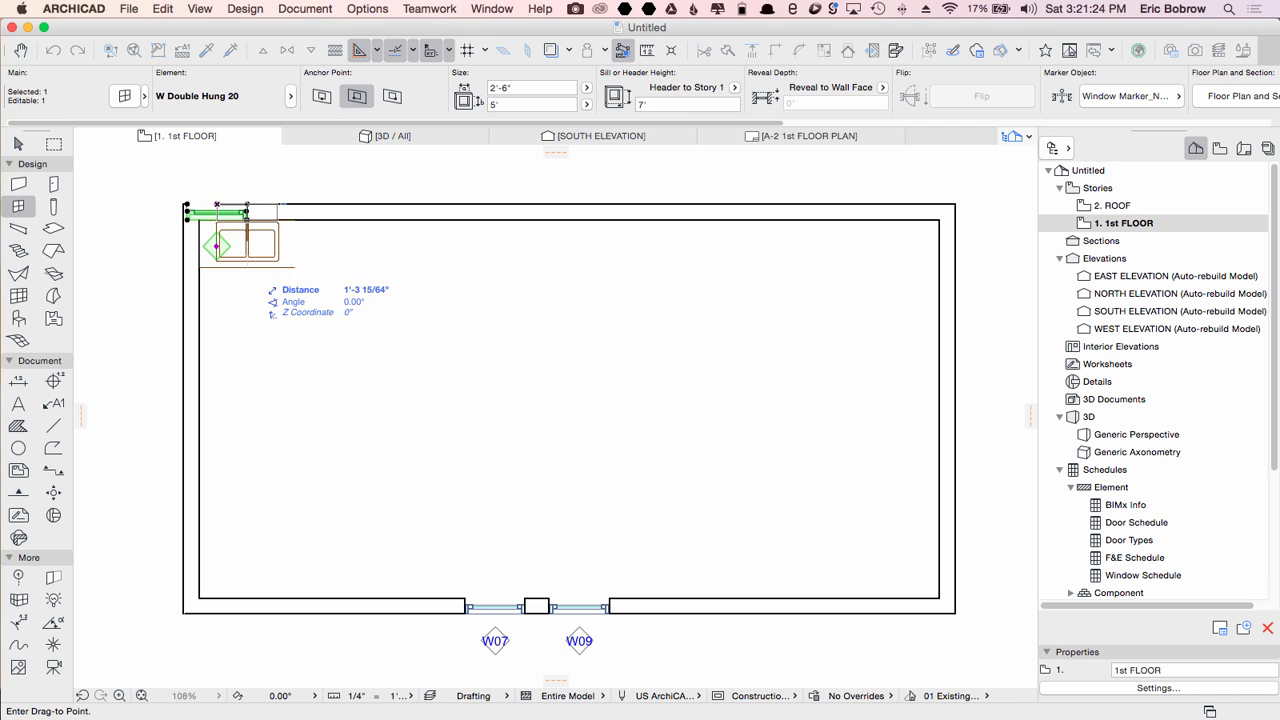
click(247, 204)
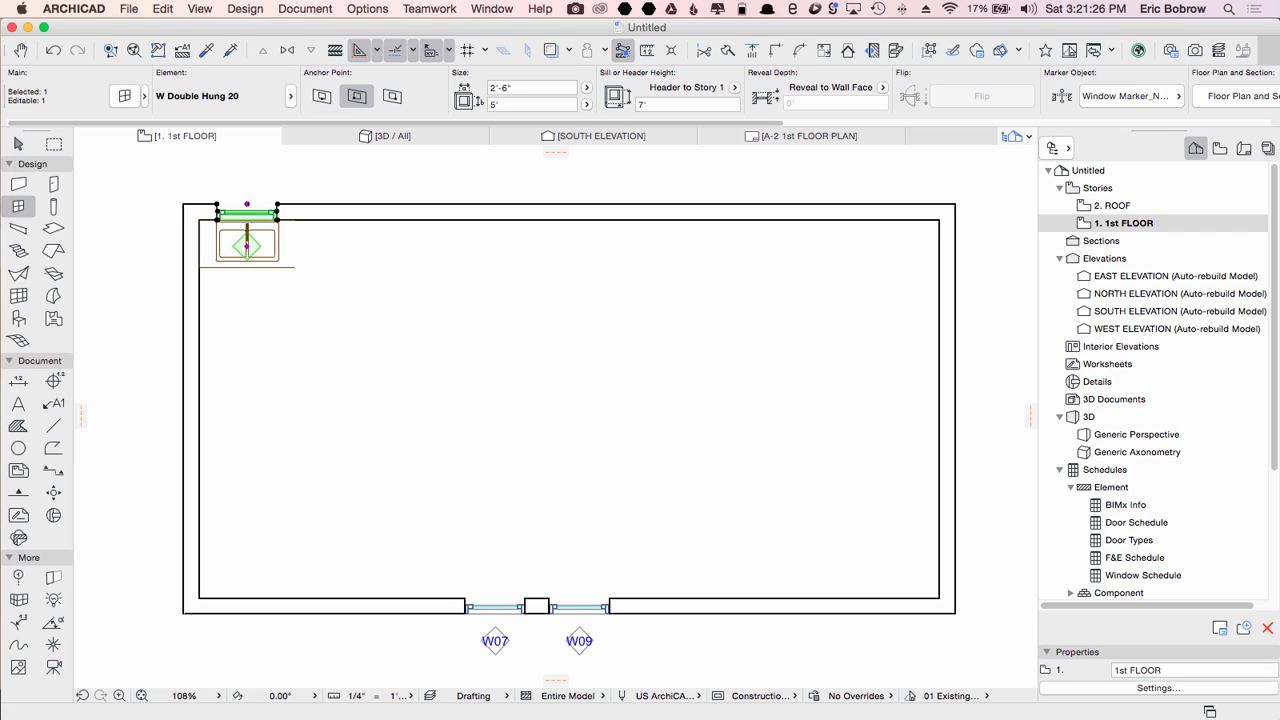
key(Escape)
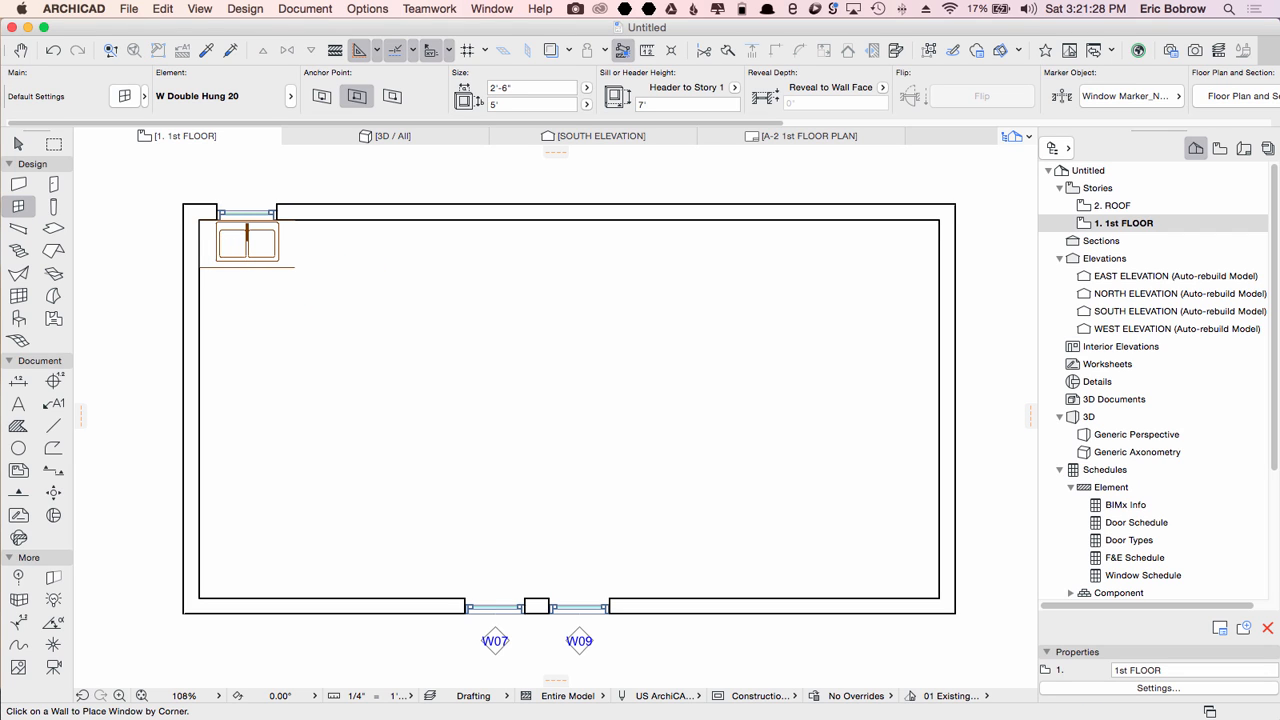
key(Escape)
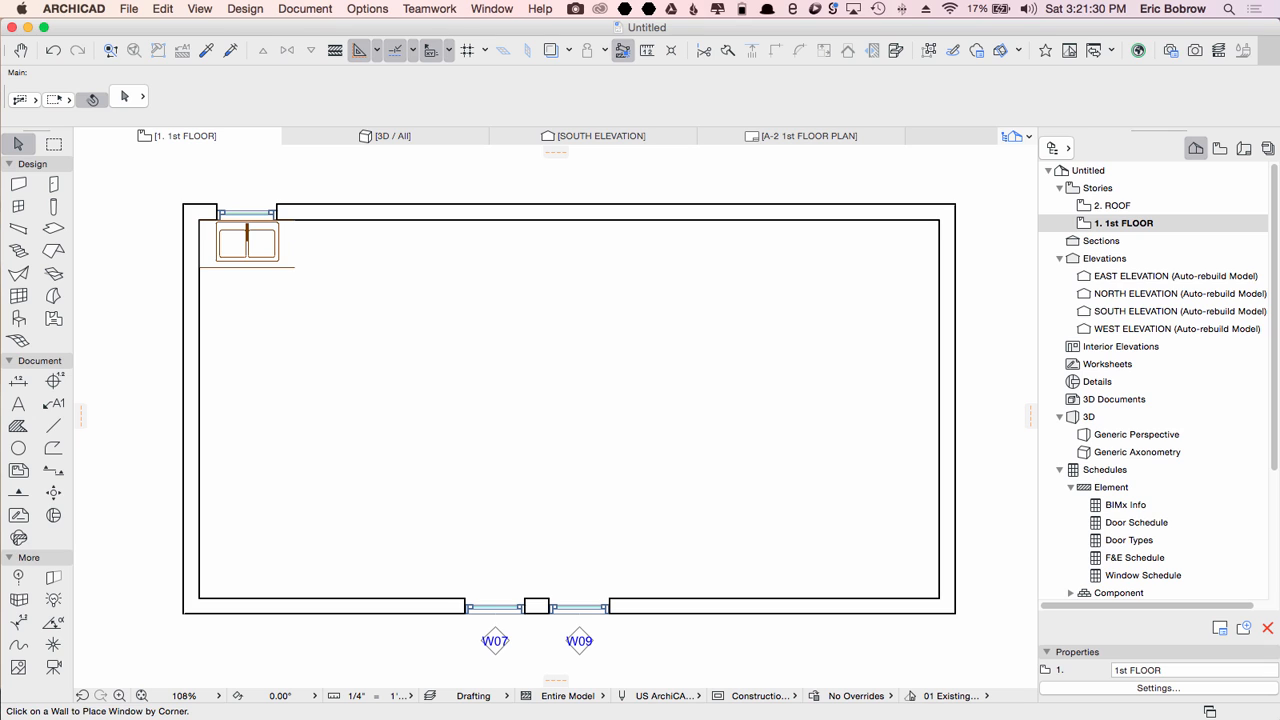
Step: Try stretching the left wall outward from the building's upper-left corner, undoing each attempt
click(54, 144)
click(149, 174)
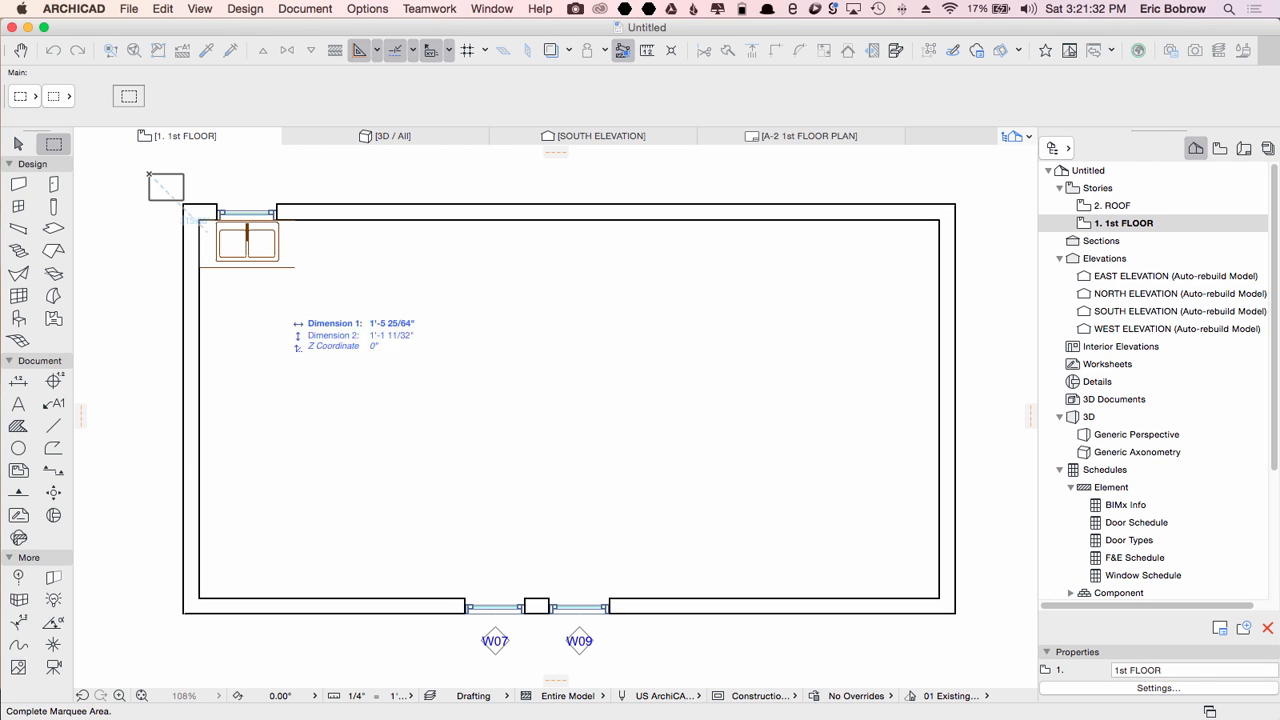
click(311, 640)
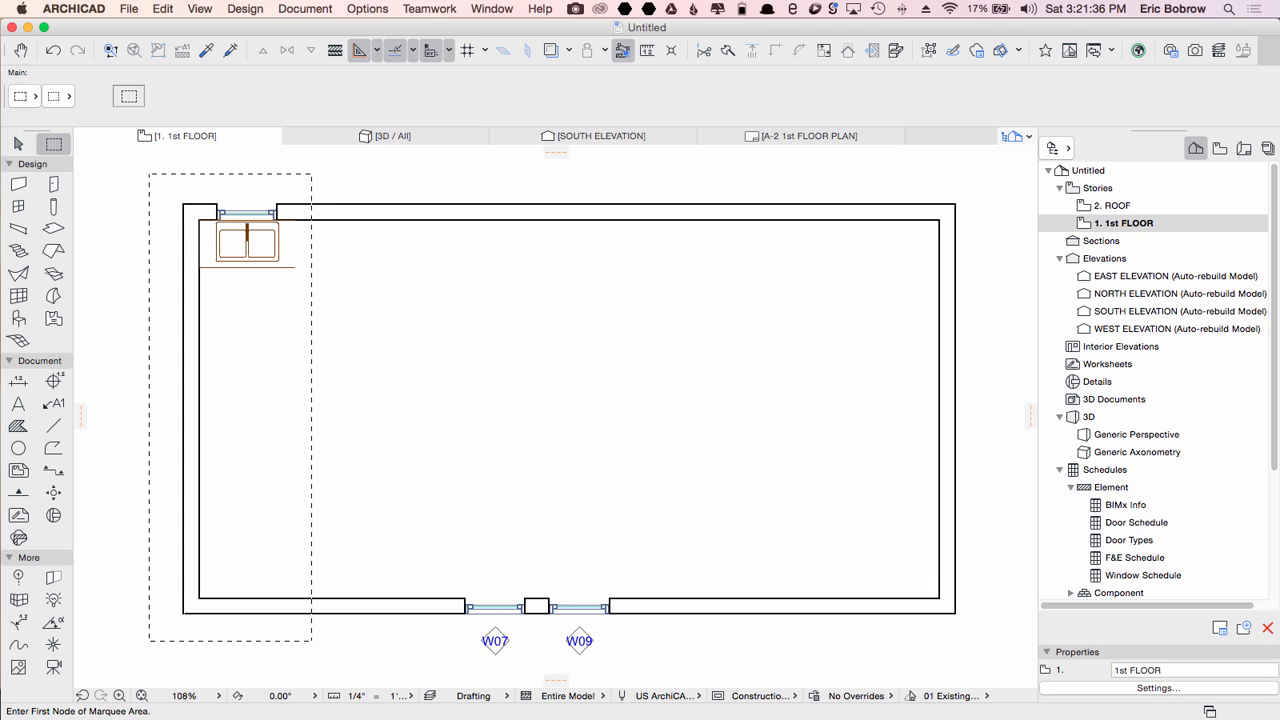
key(super+h)
click(183, 204)
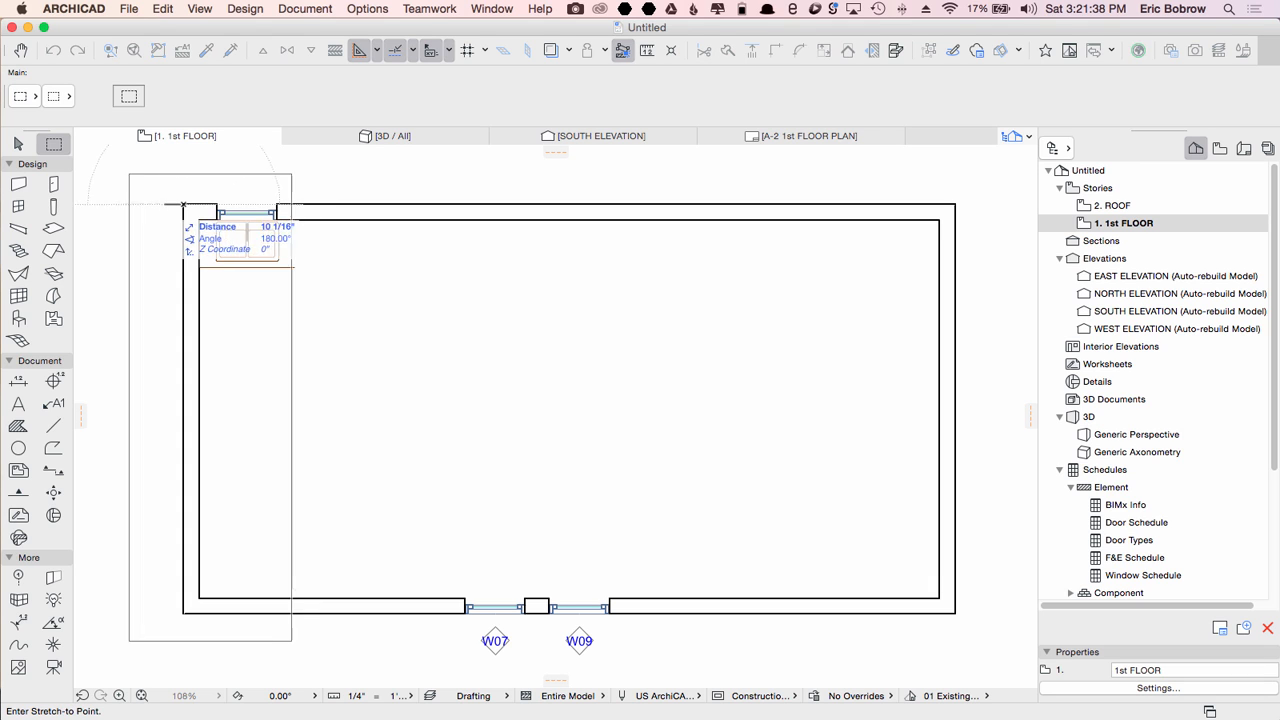
click(125, 204)
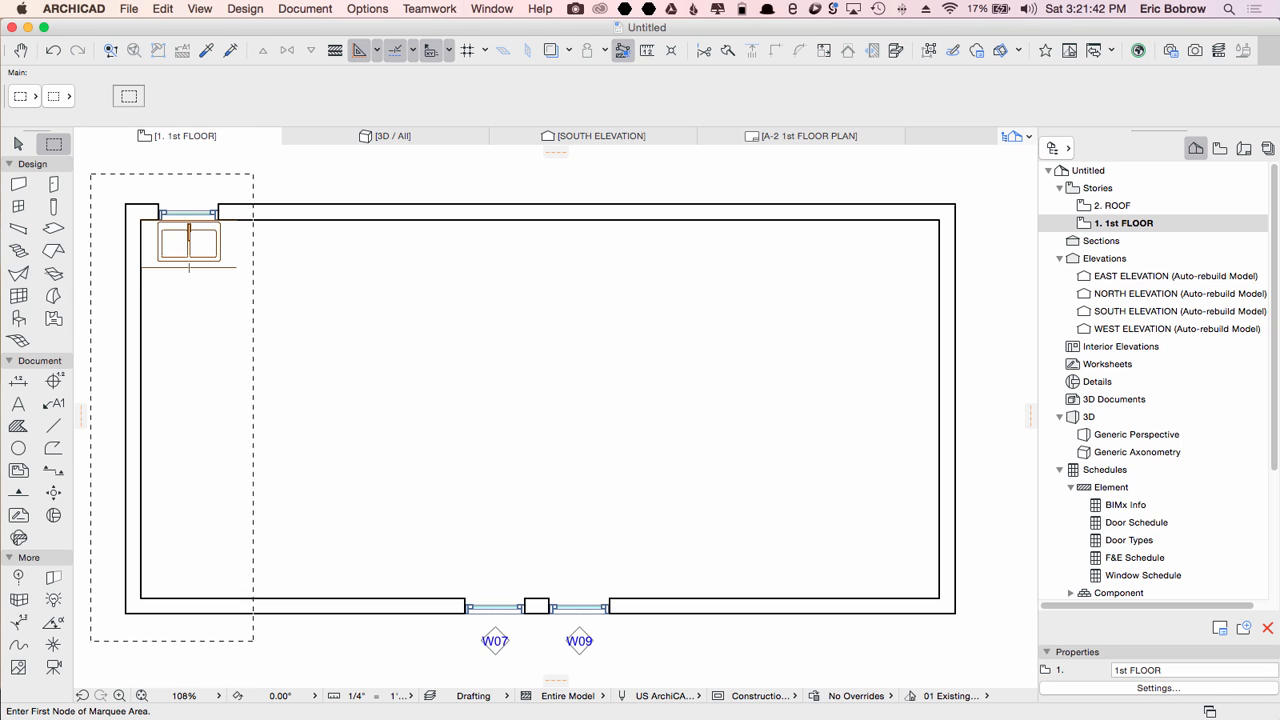
key(super+z)
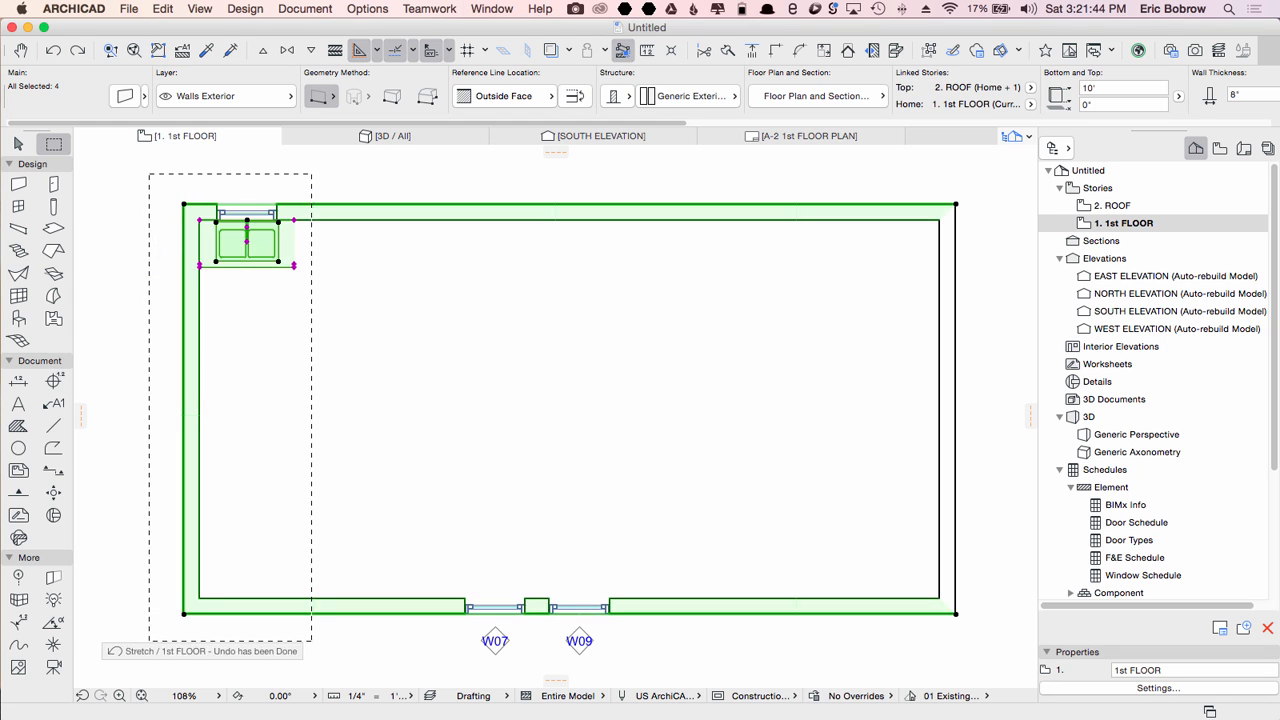
key(Escape)
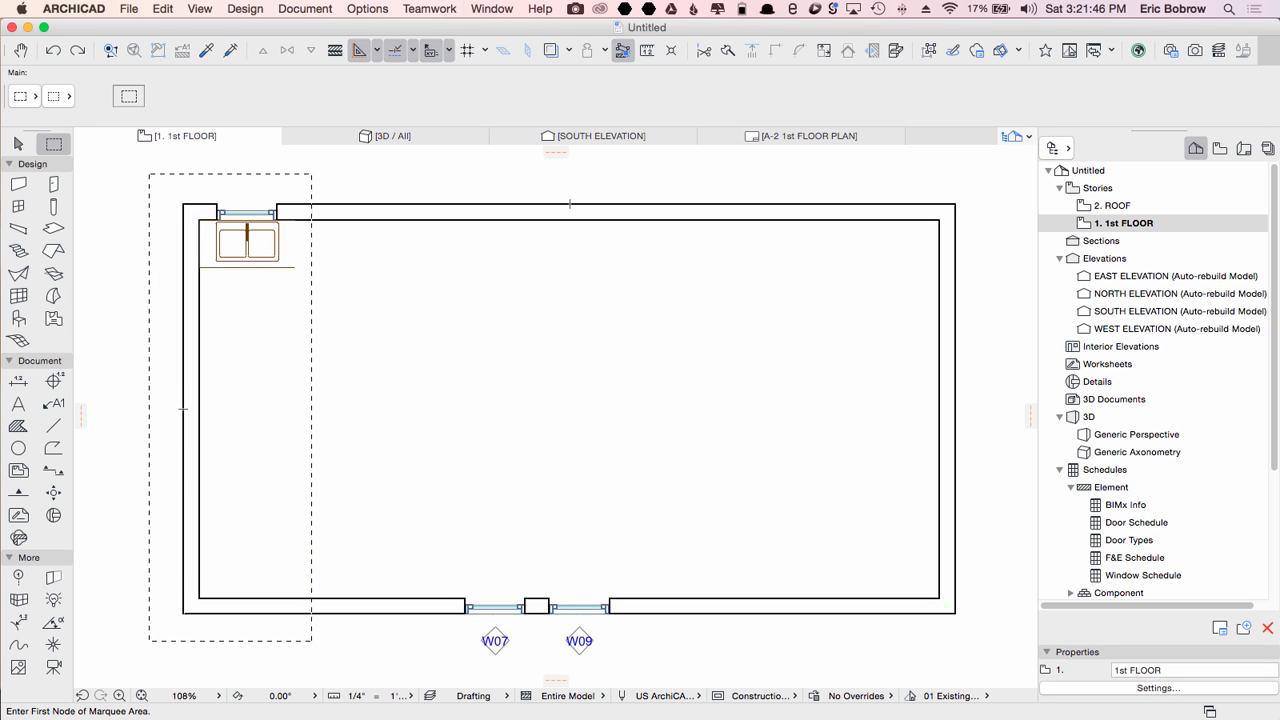
click(136, 166)
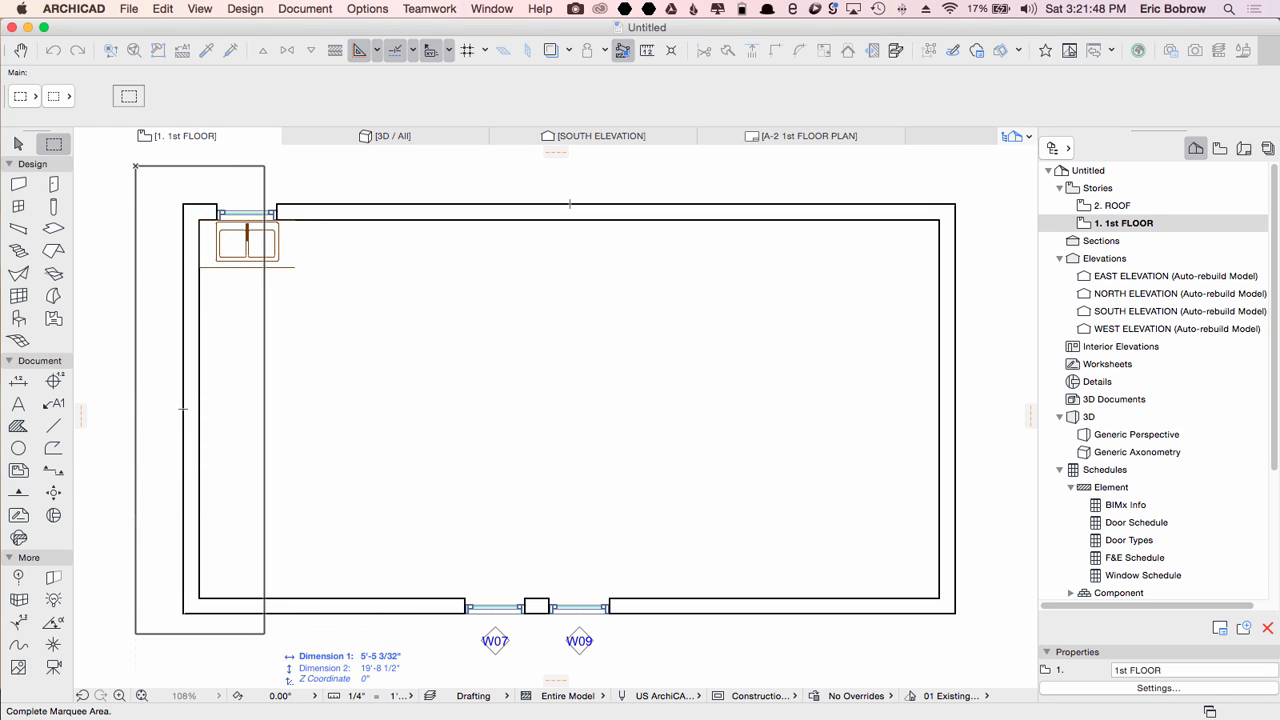
click(264, 633)
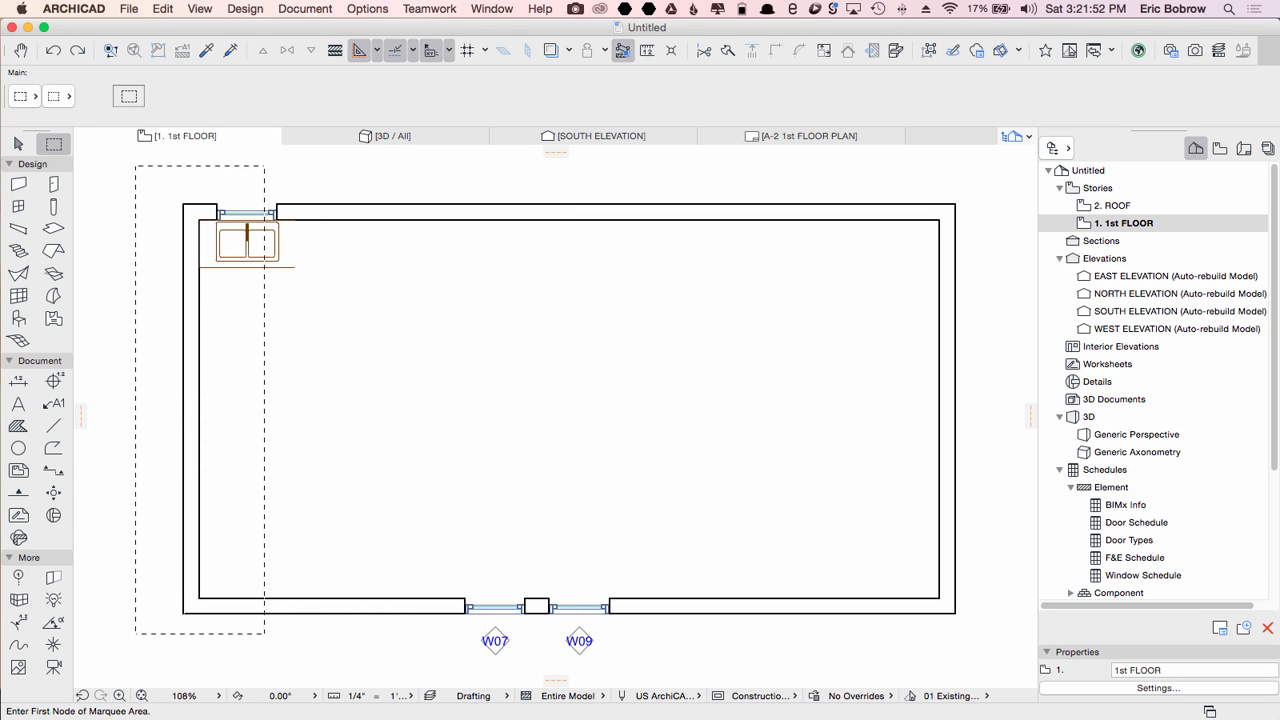
key(super+h)
click(183, 204)
click(121, 204)
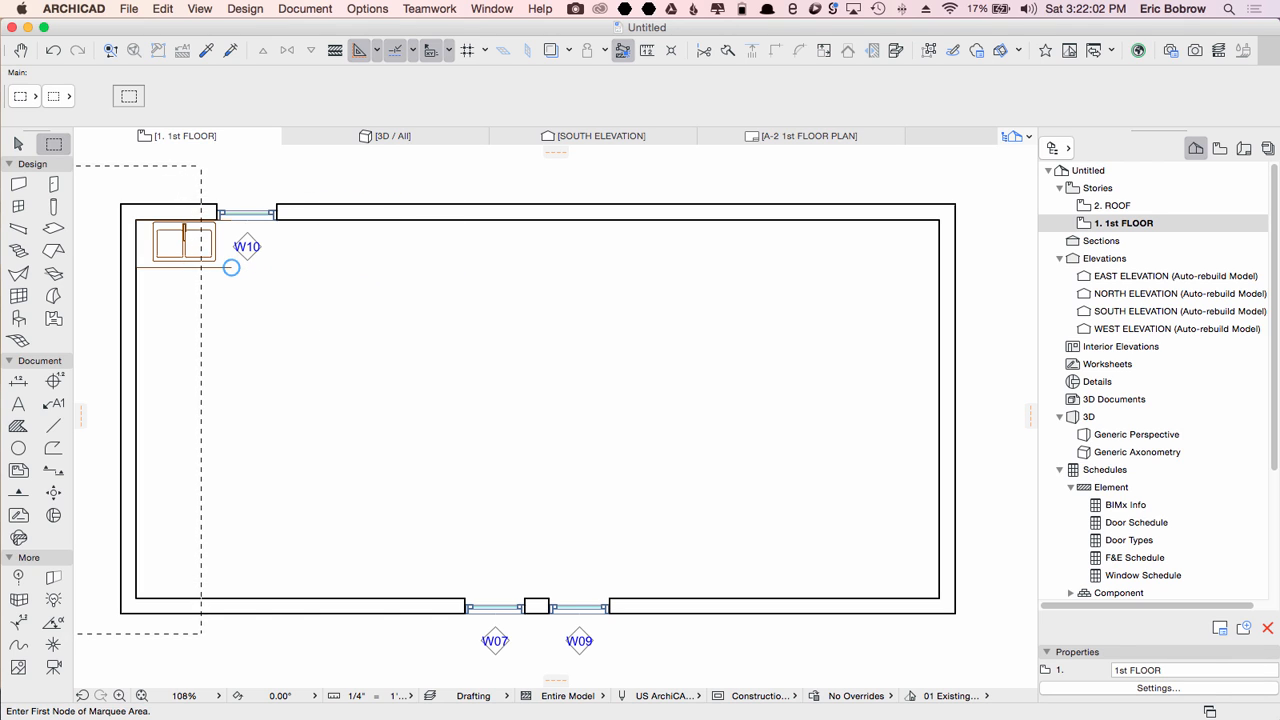
key(super+z)
key(Escape)
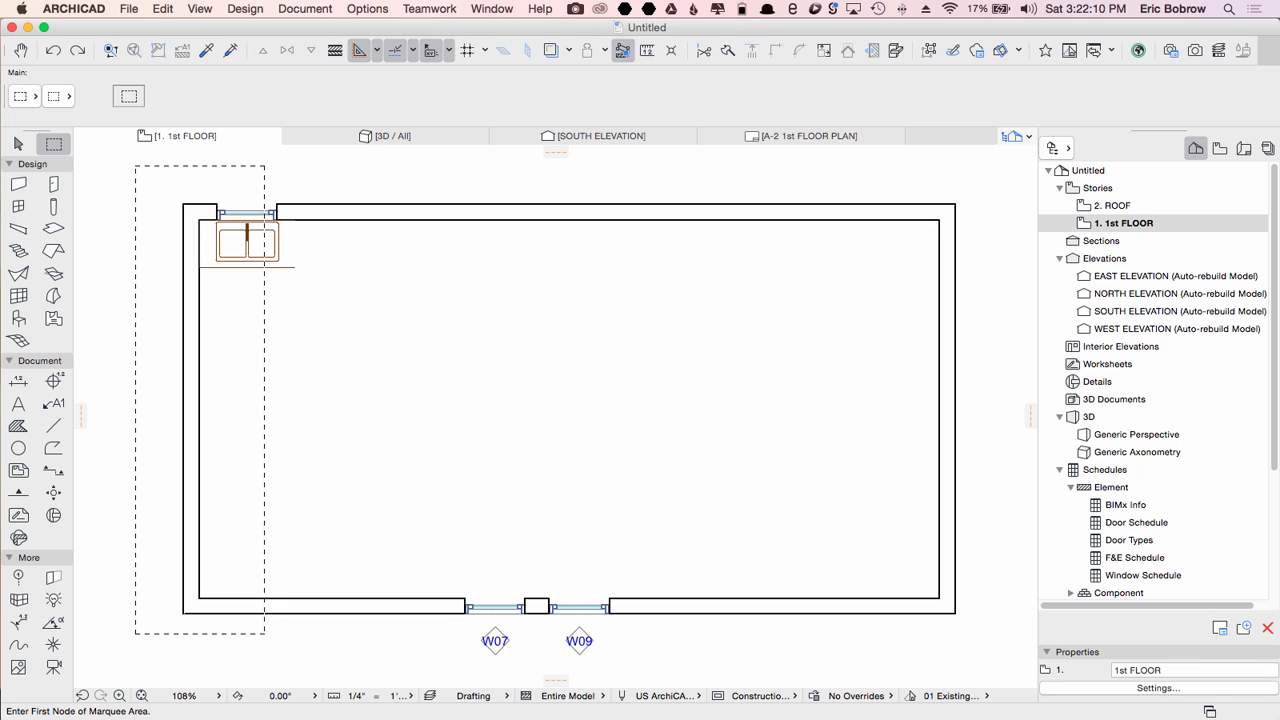
click(138, 161)
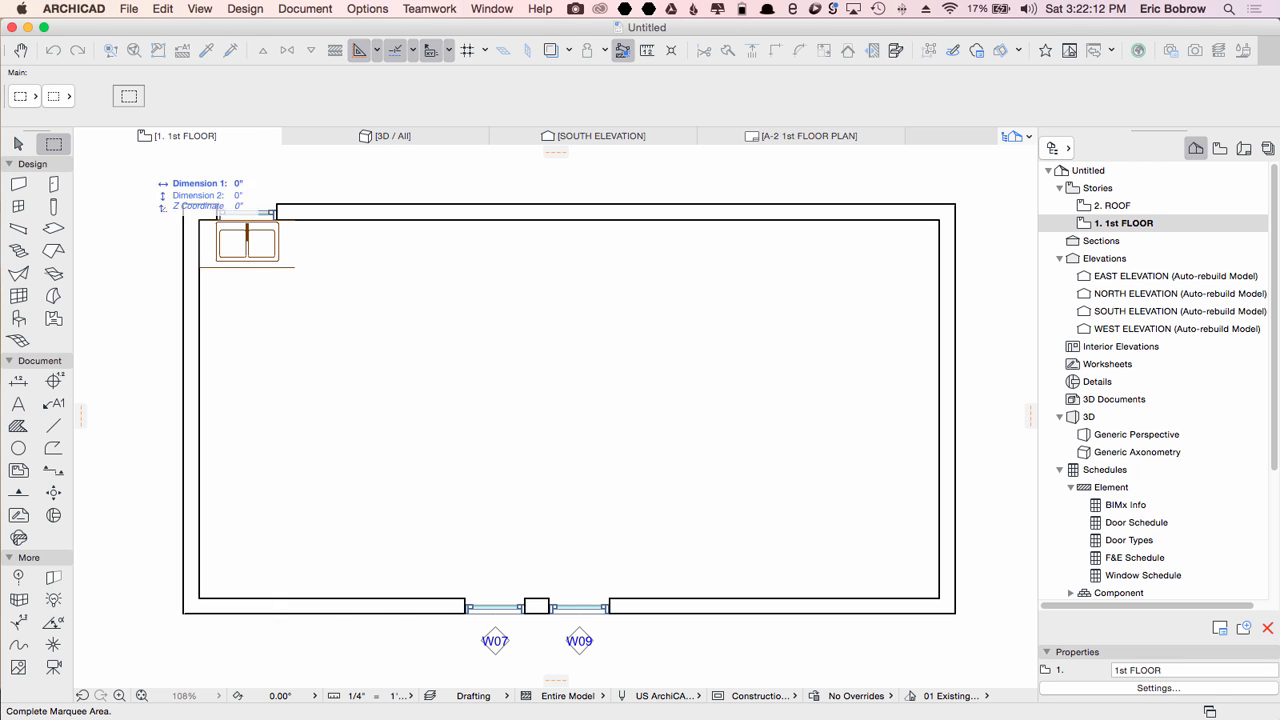
click(317, 633)
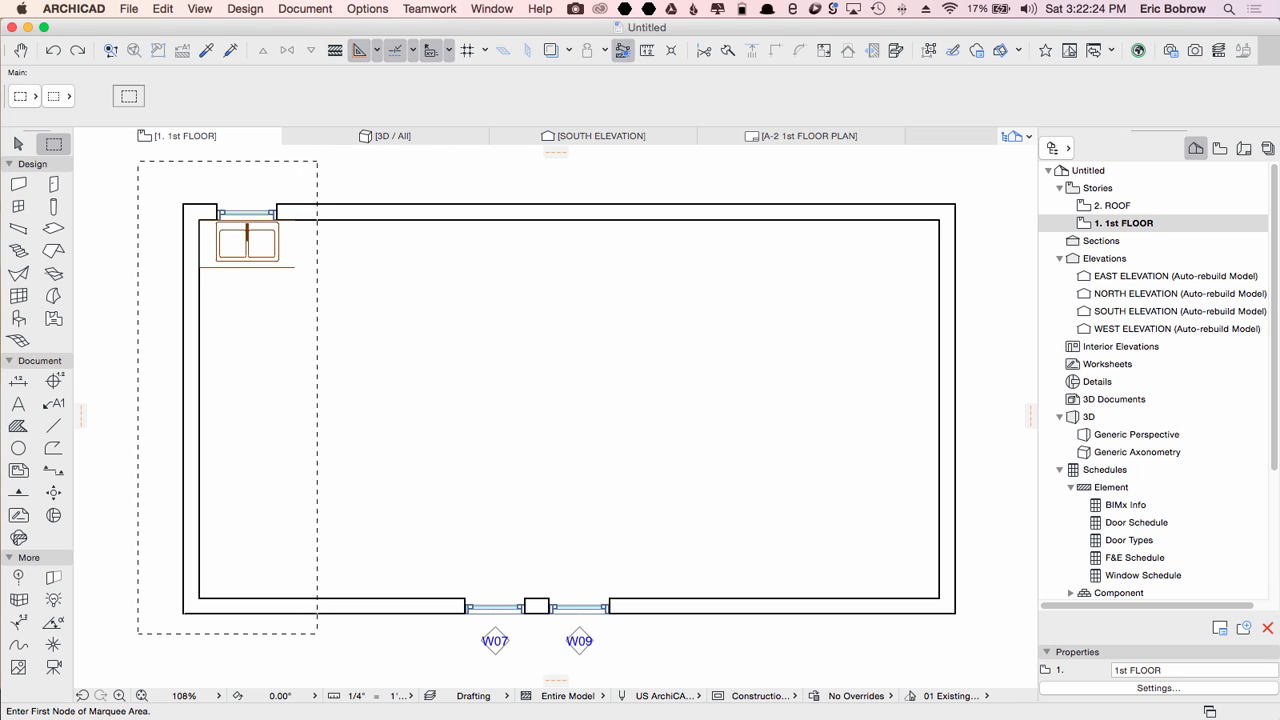
key(Escape)
Step: Draw a rectangular slab from the building's outer upper-left corner to its outer lower-right corner
click(54, 229)
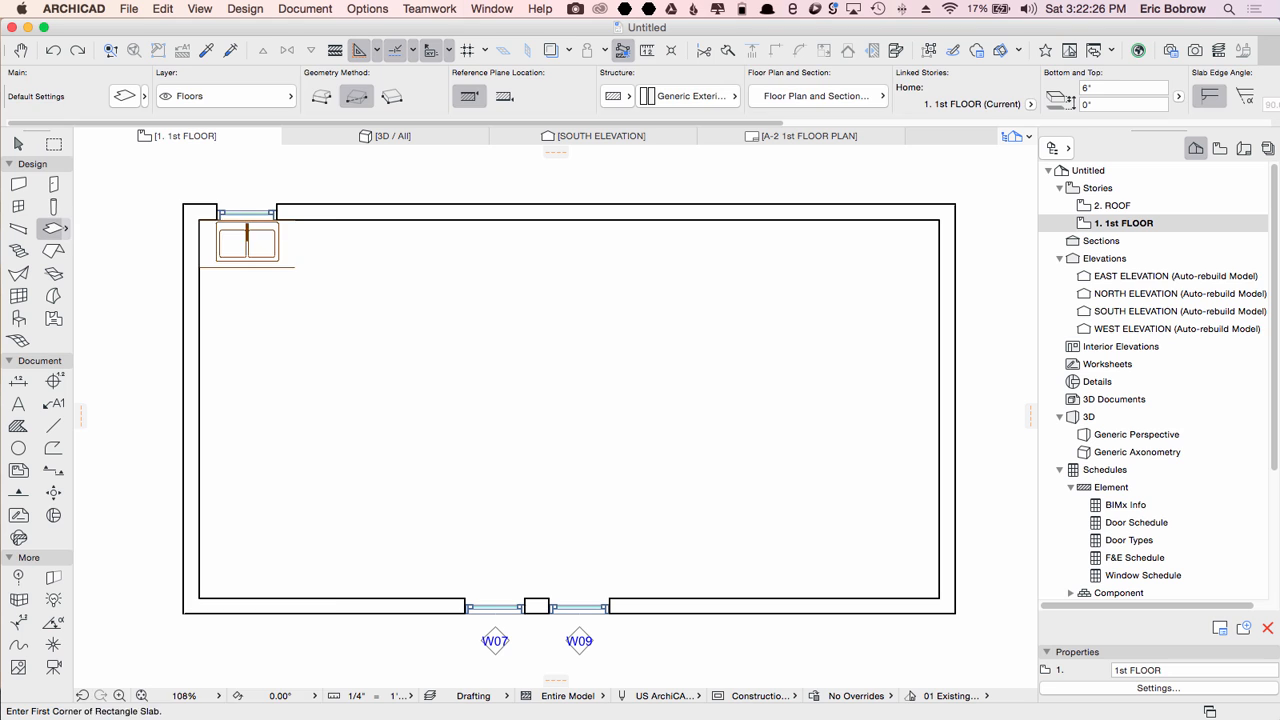
click(183, 205)
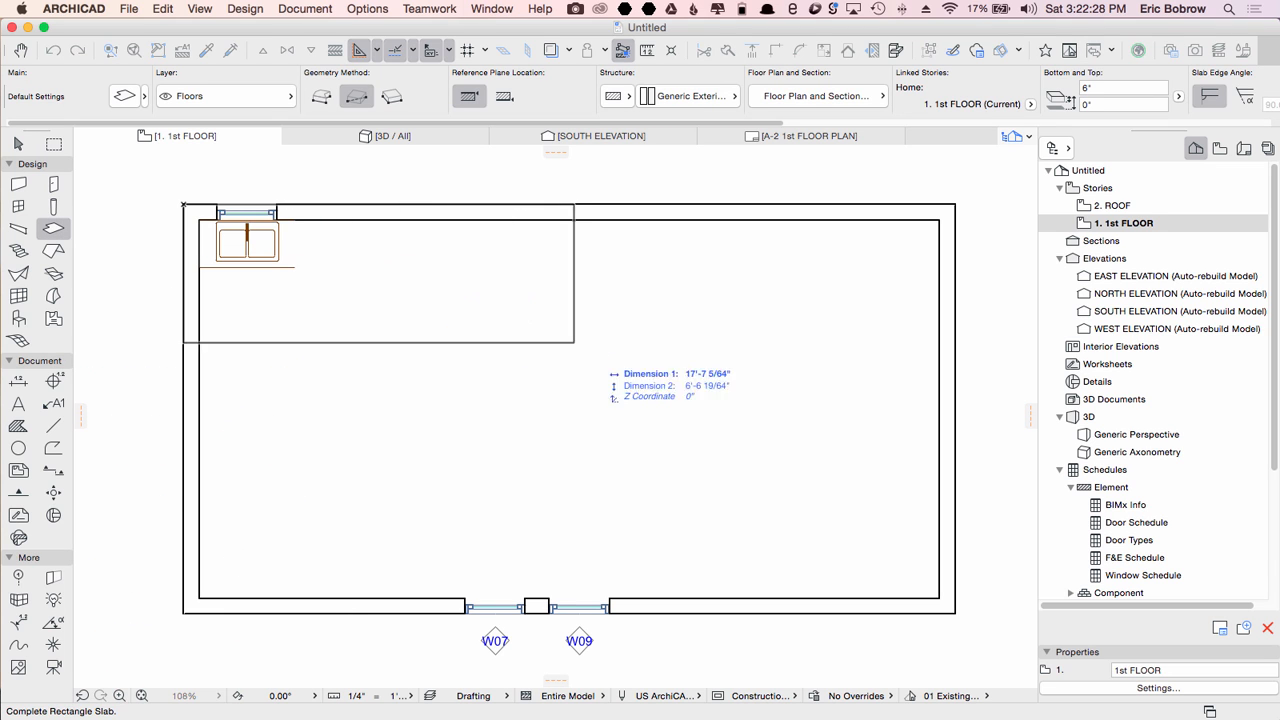
click(955, 613)
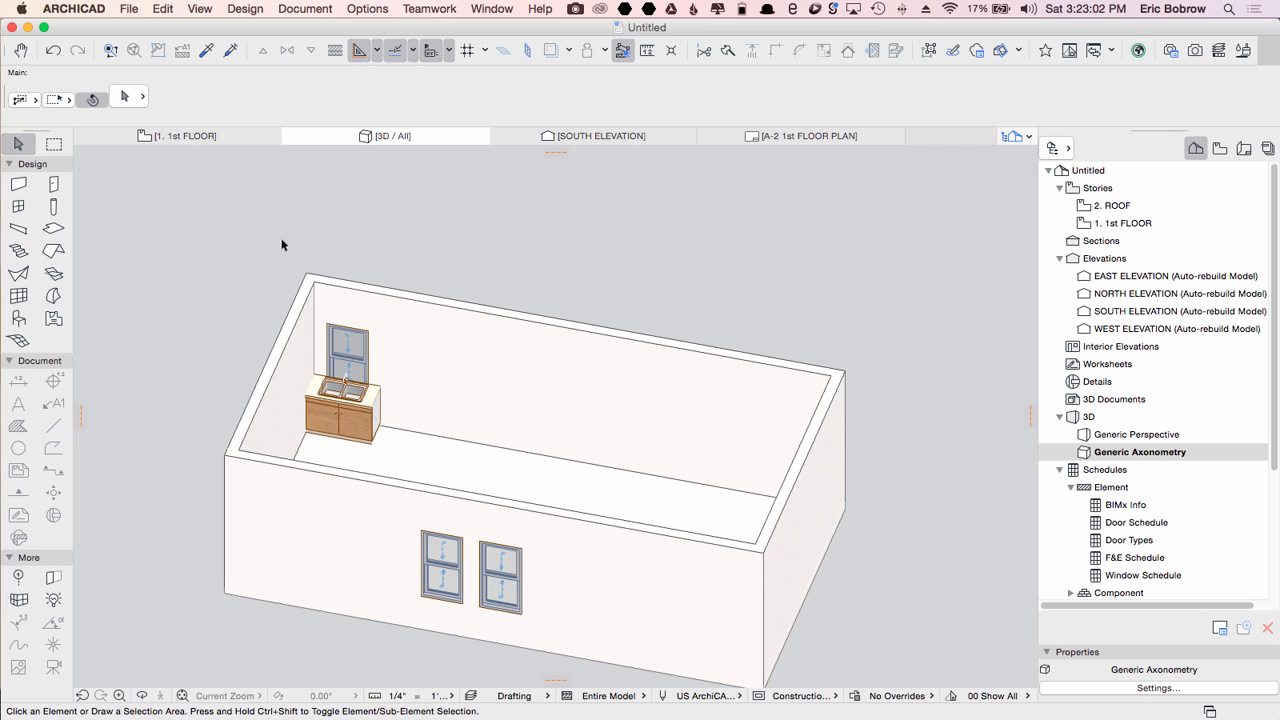
key(F2)
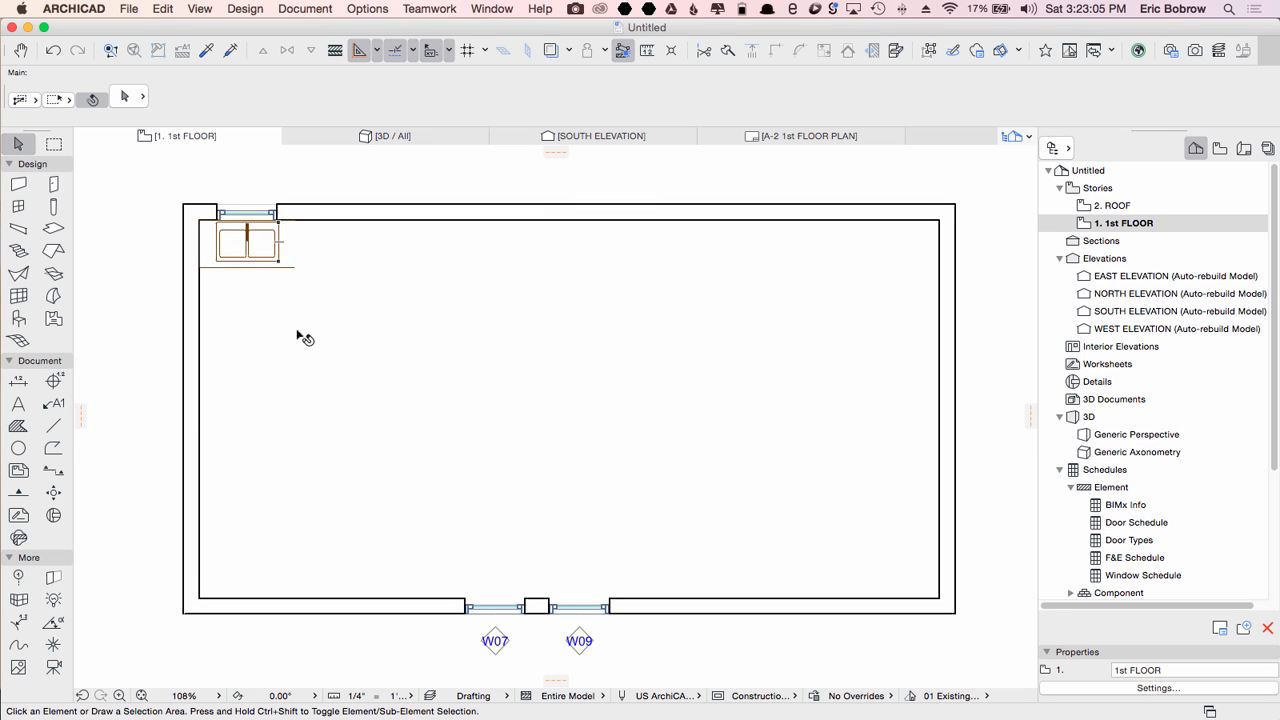
Step: Try stretching the left wall about 4'-4" inward, check it in the 3D view and undo the stretch
click(54, 146)
click(147, 176)
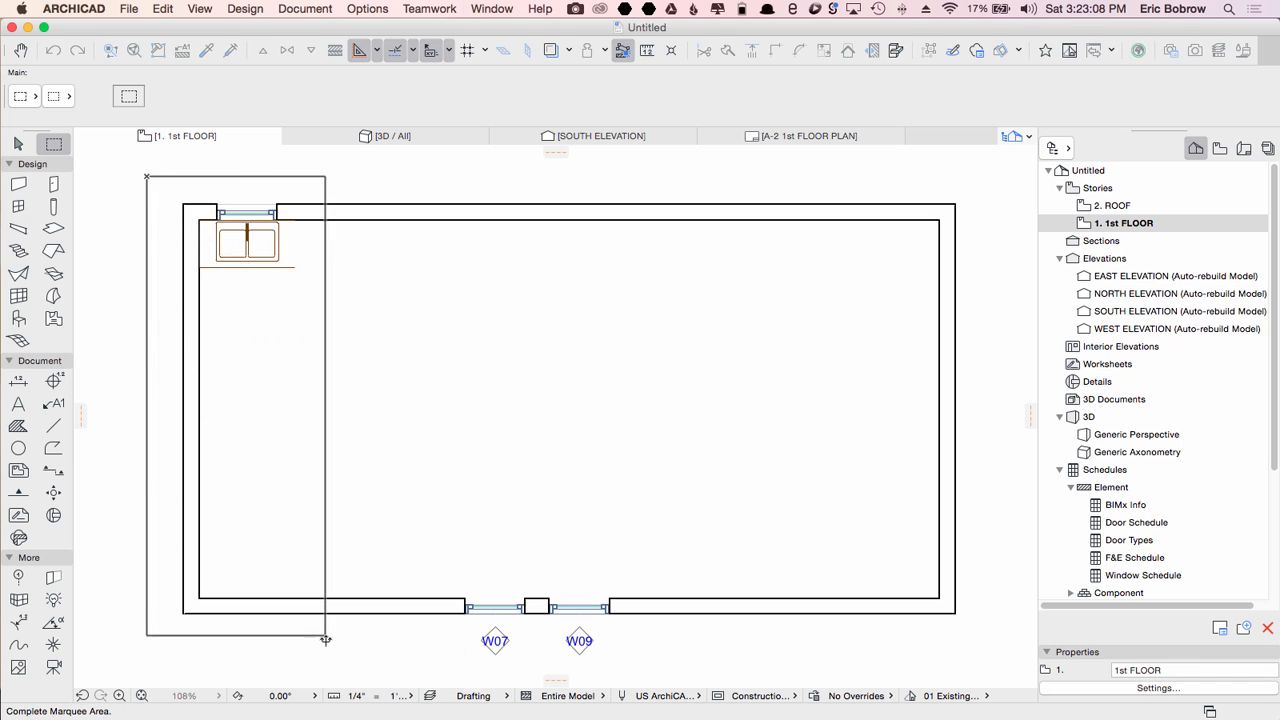
click(325, 635)
click(184, 608)
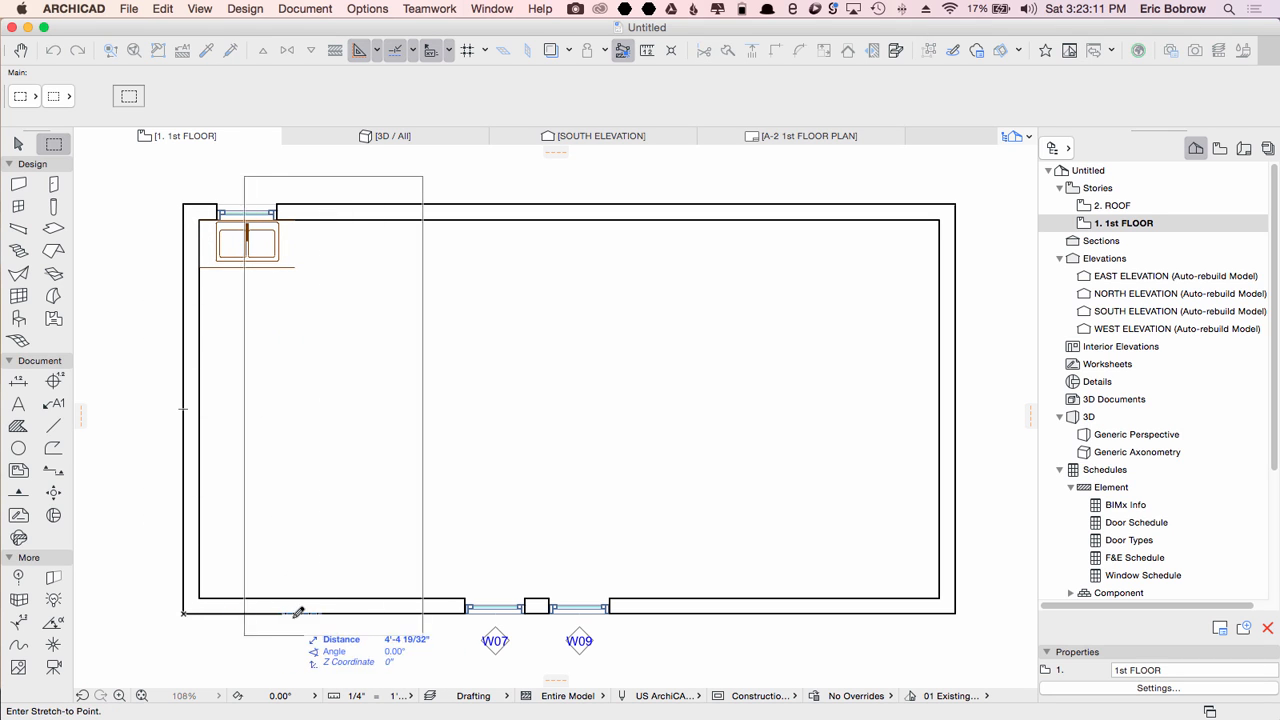
click(311, 612)
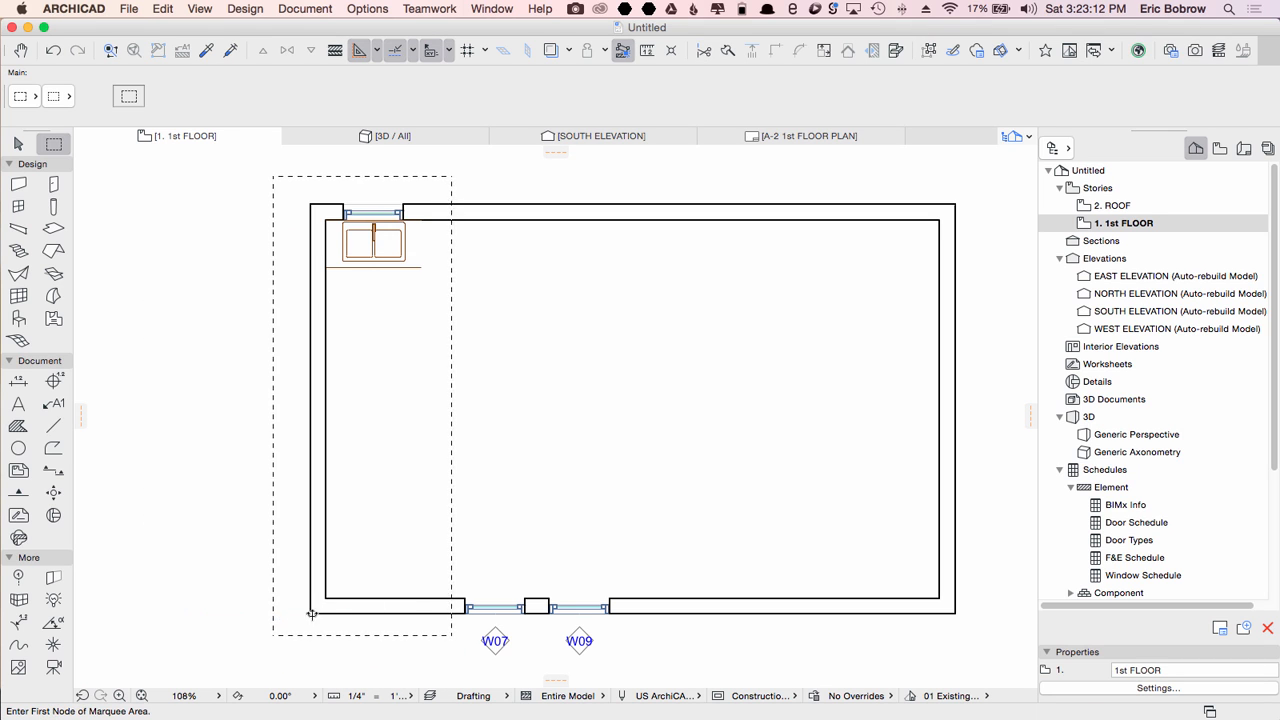
click(209, 304)
click(209, 304)
key(Escape)
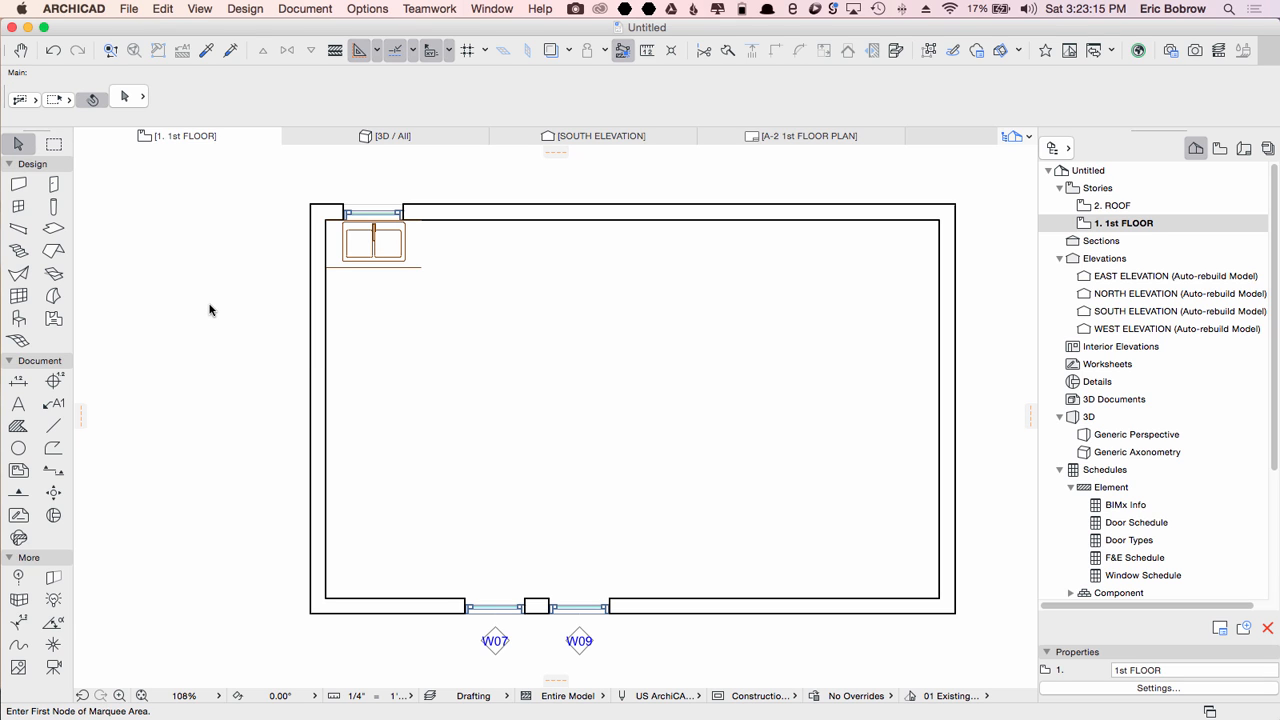
key(F3)
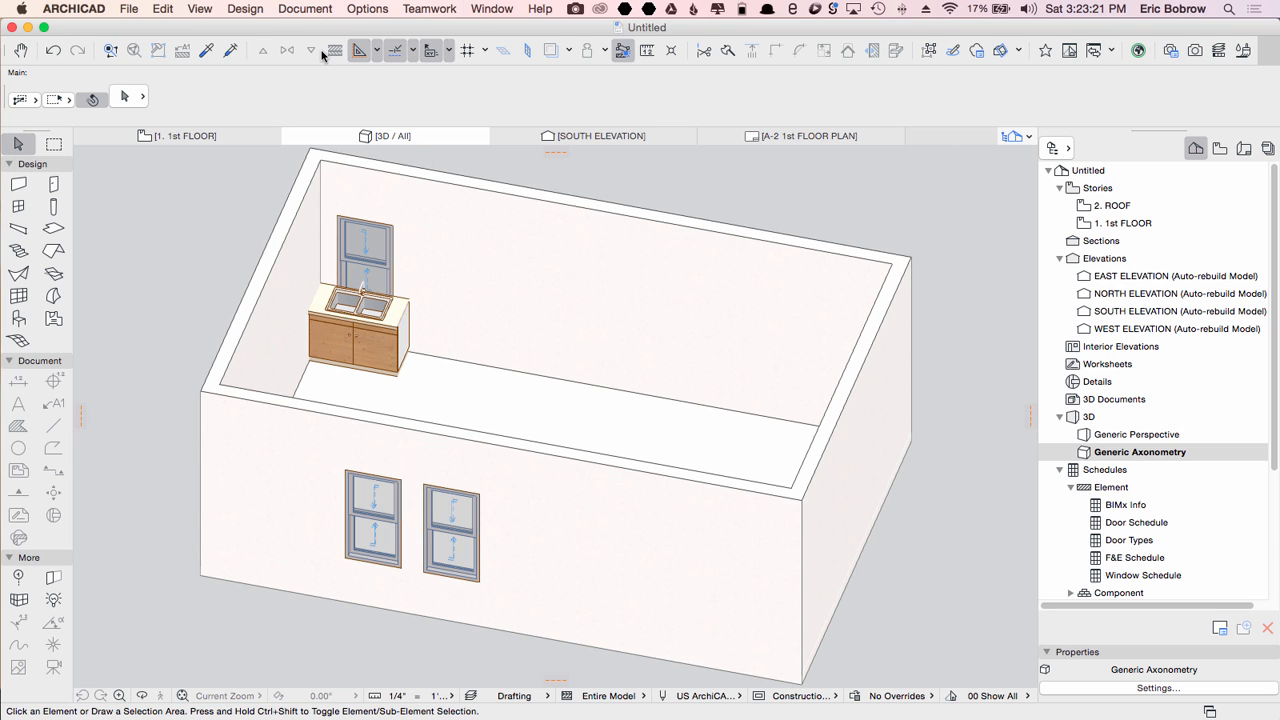
key(super+z)
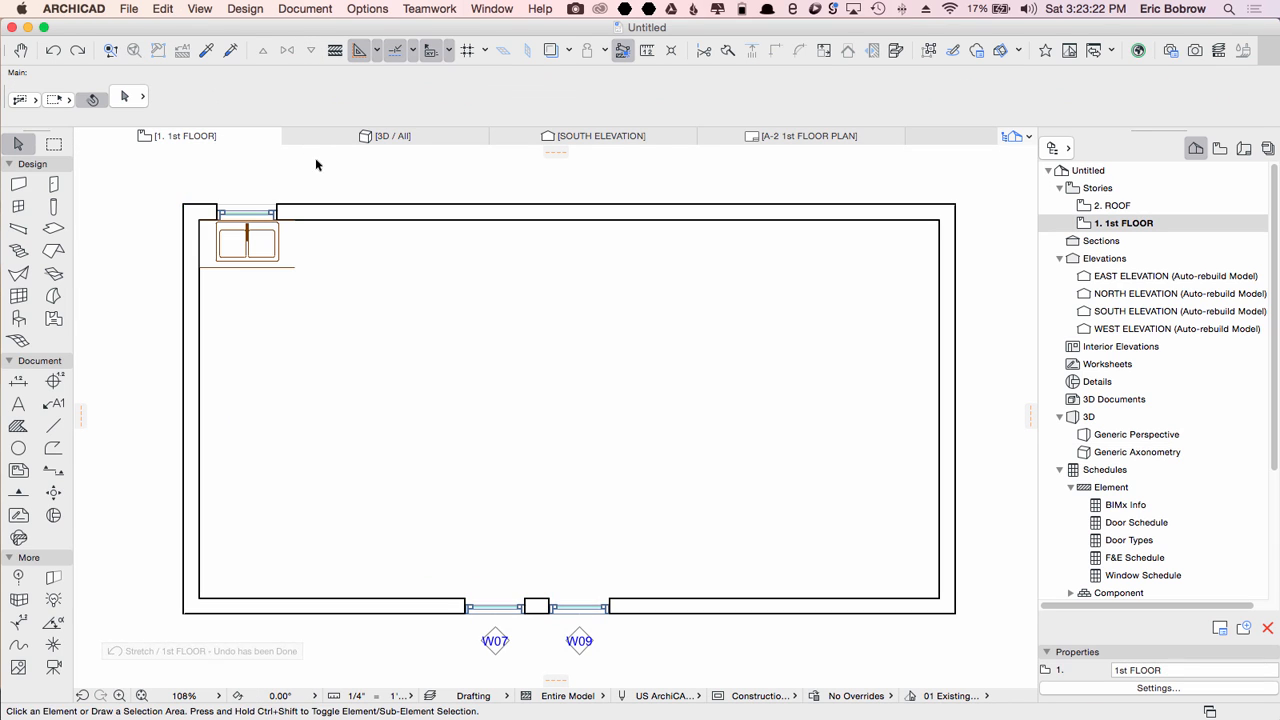
Step: Inspect the floor slab in the 3D view and return to the floor plan
key(F3)
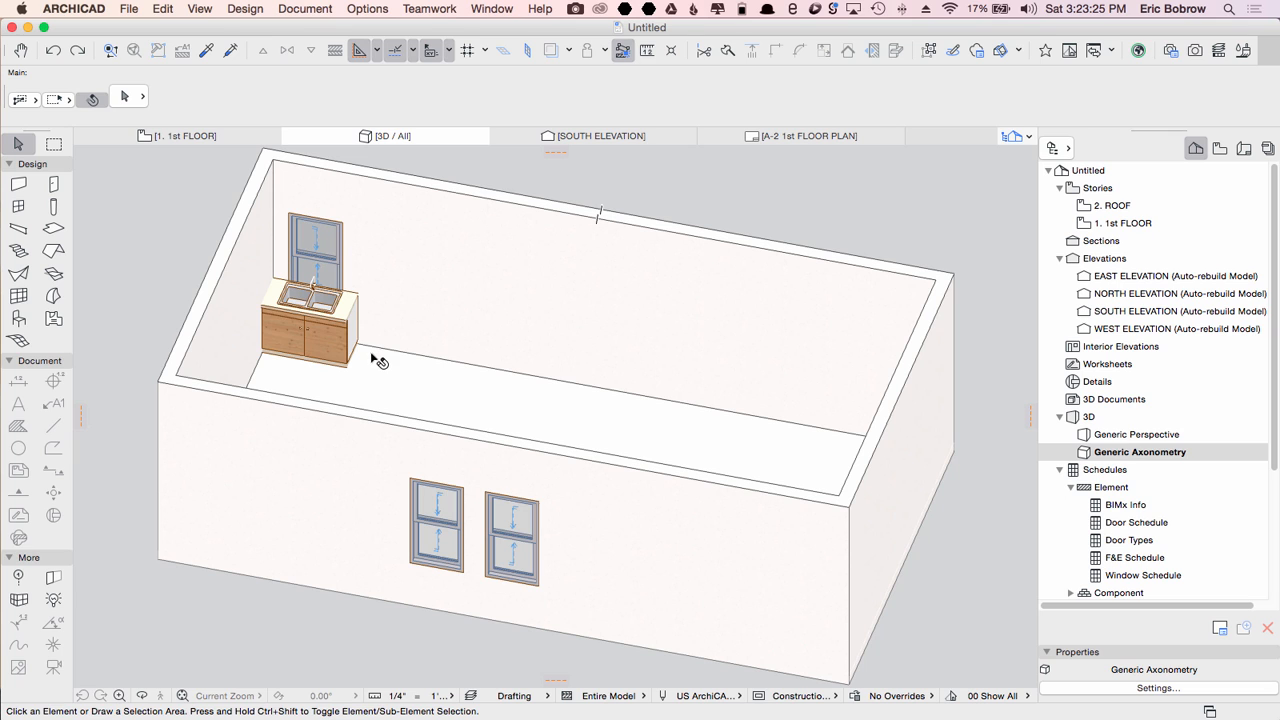
click(426, 403)
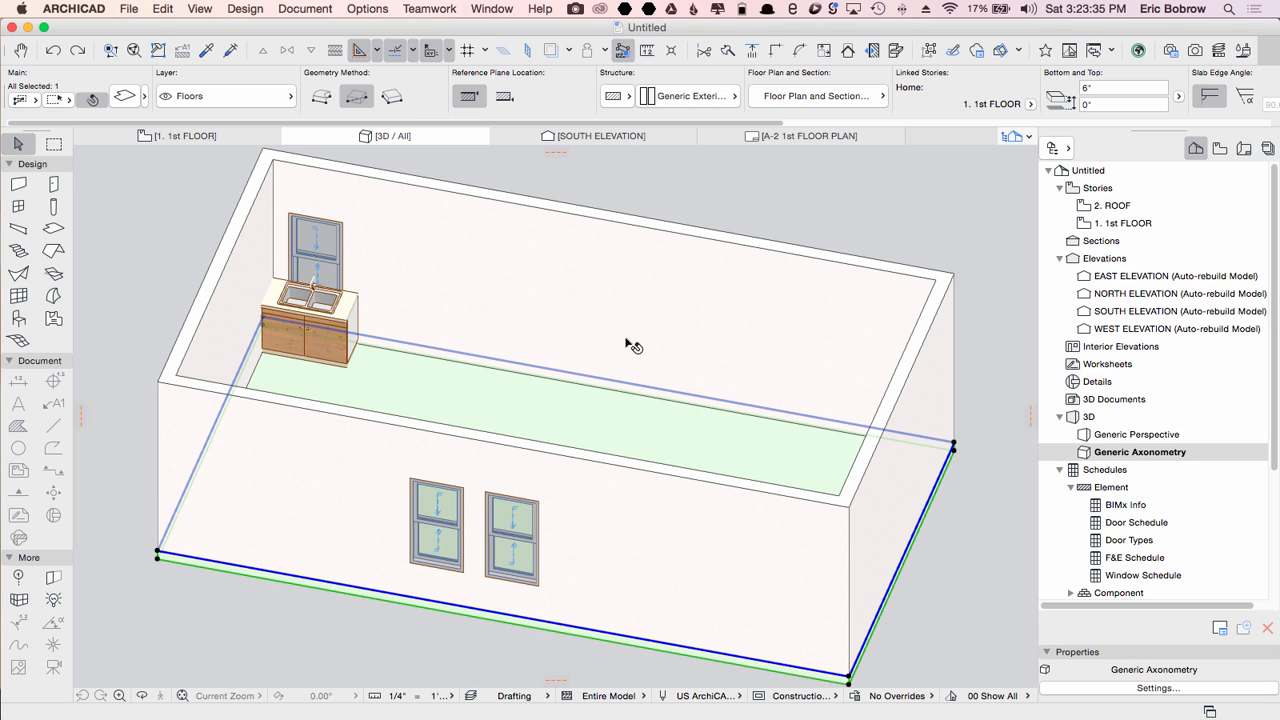
key(F2)
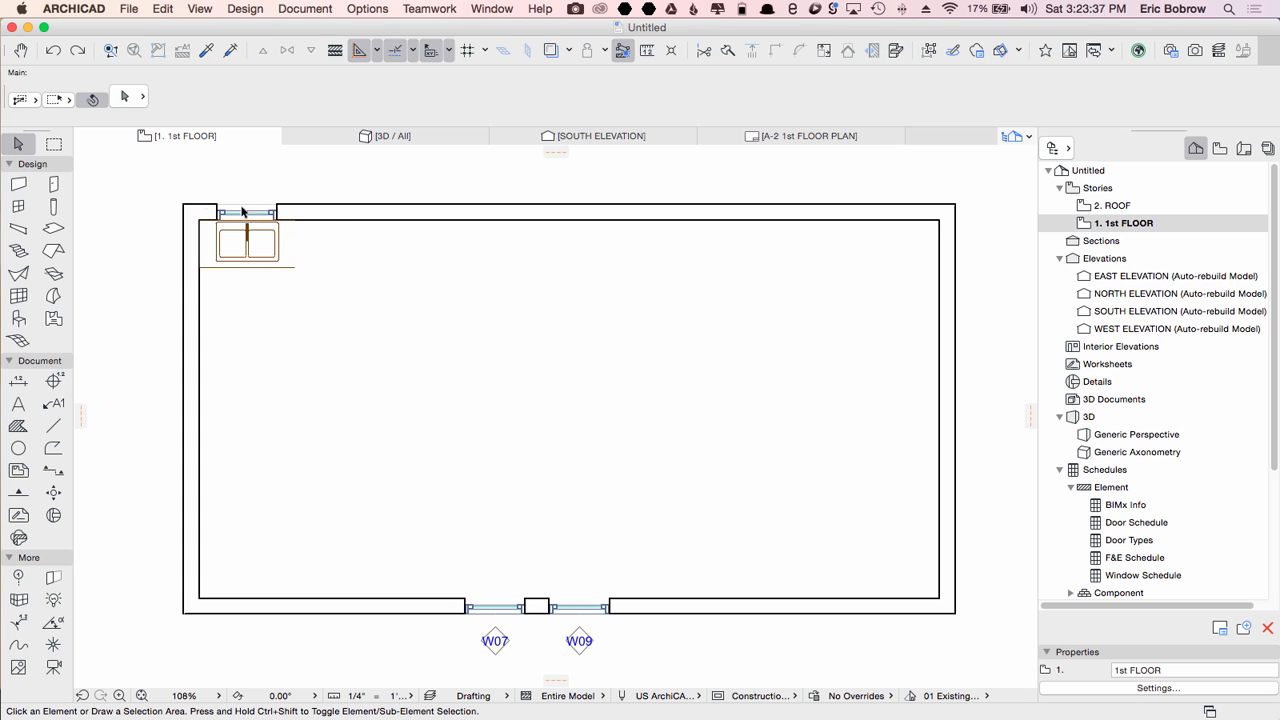
Step: Draw an interior wall about 7' down from the top wall, then across to the right exterior wall
click(18, 184)
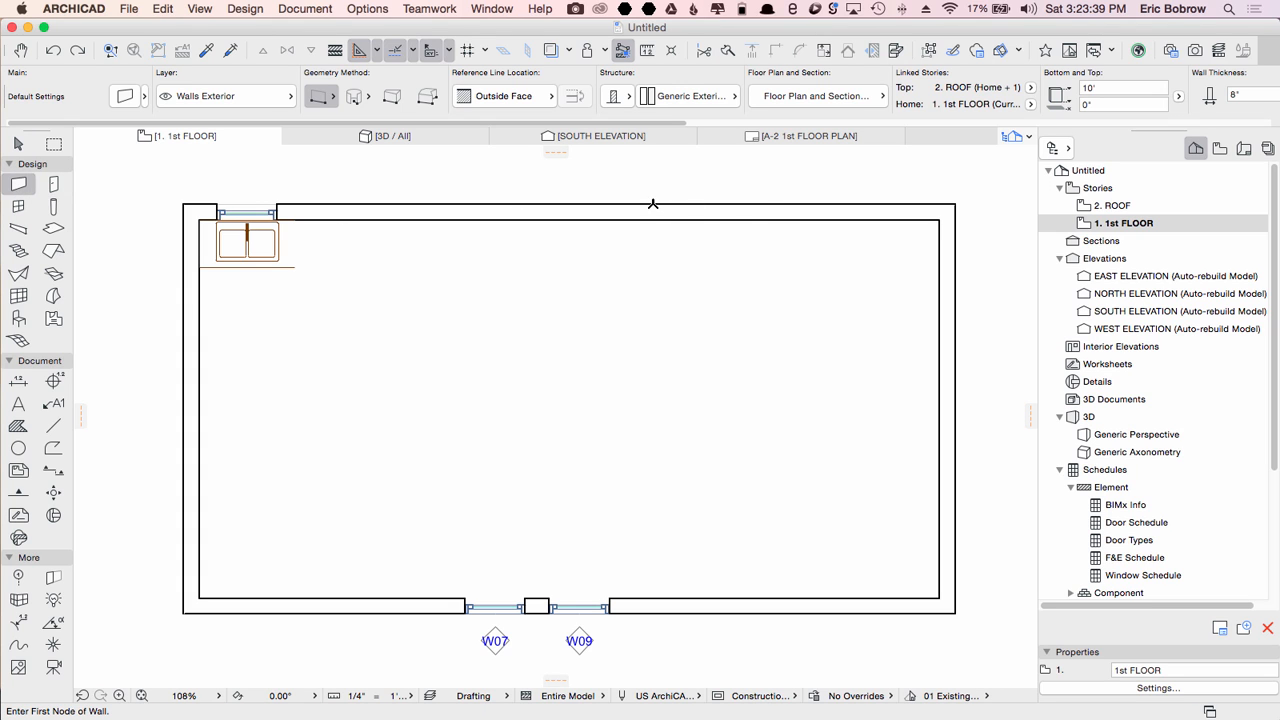
click(660, 204)
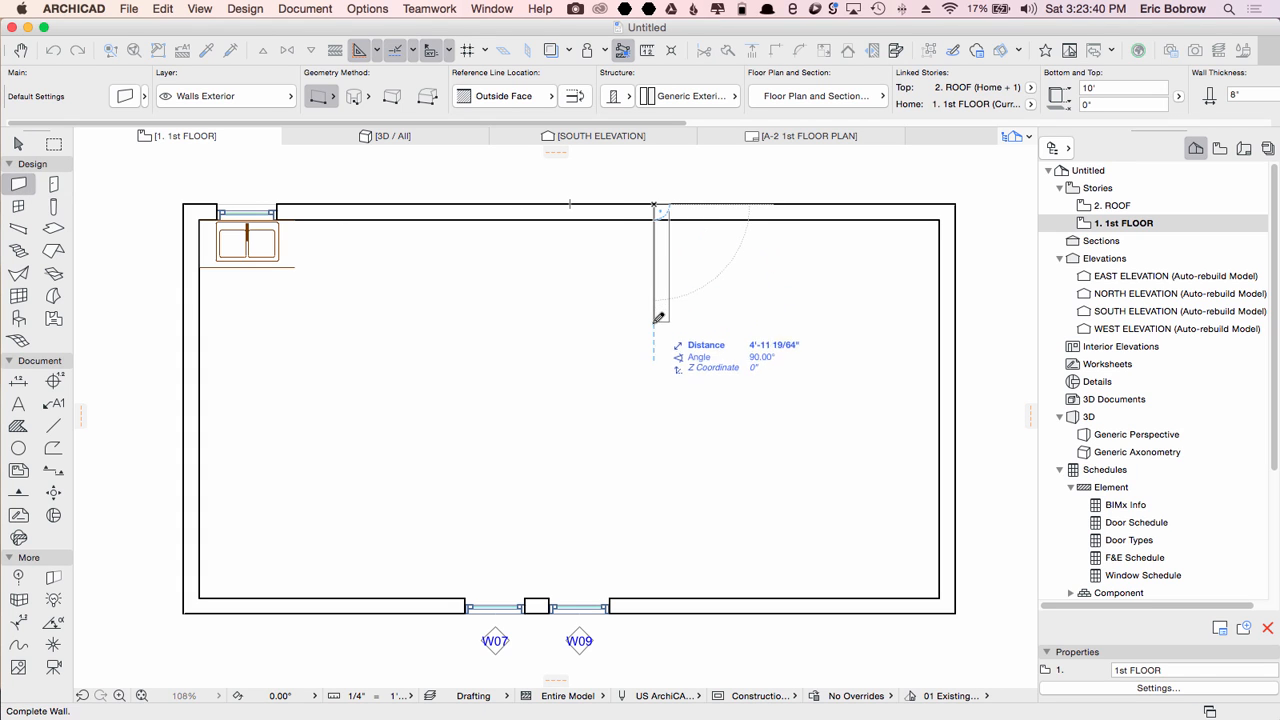
click(661, 378)
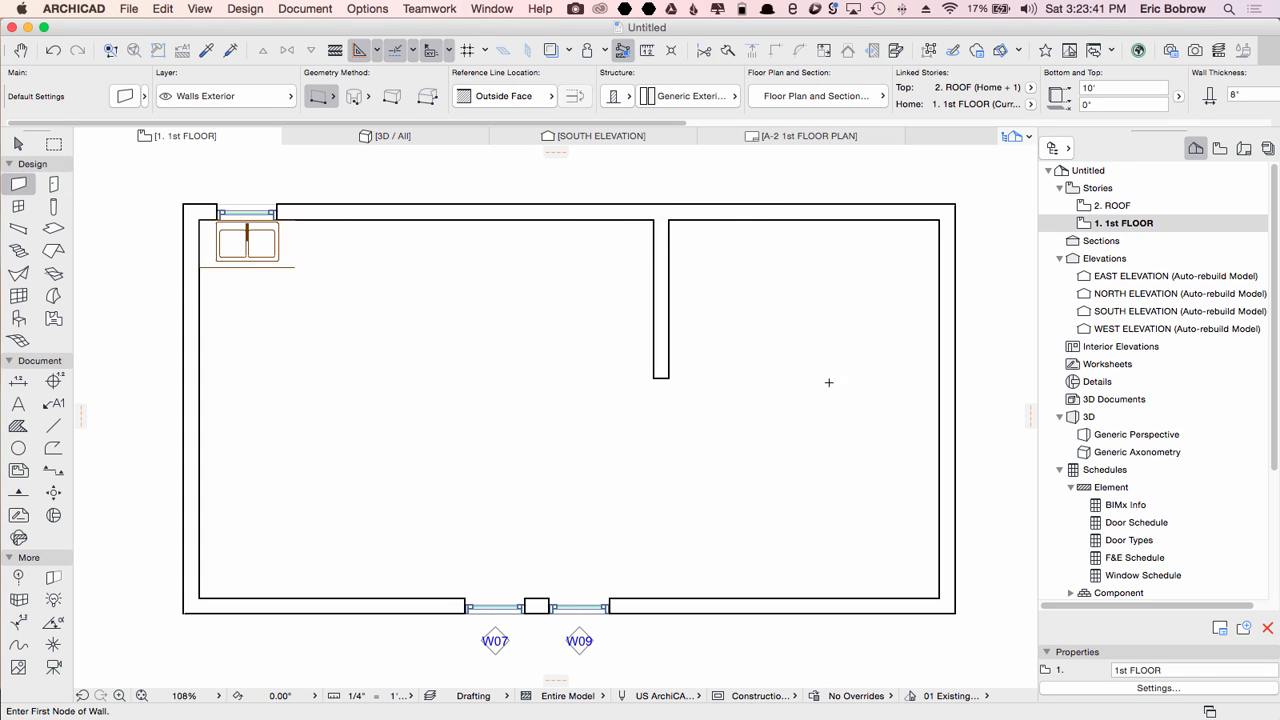
click(660, 378)
click(939, 378)
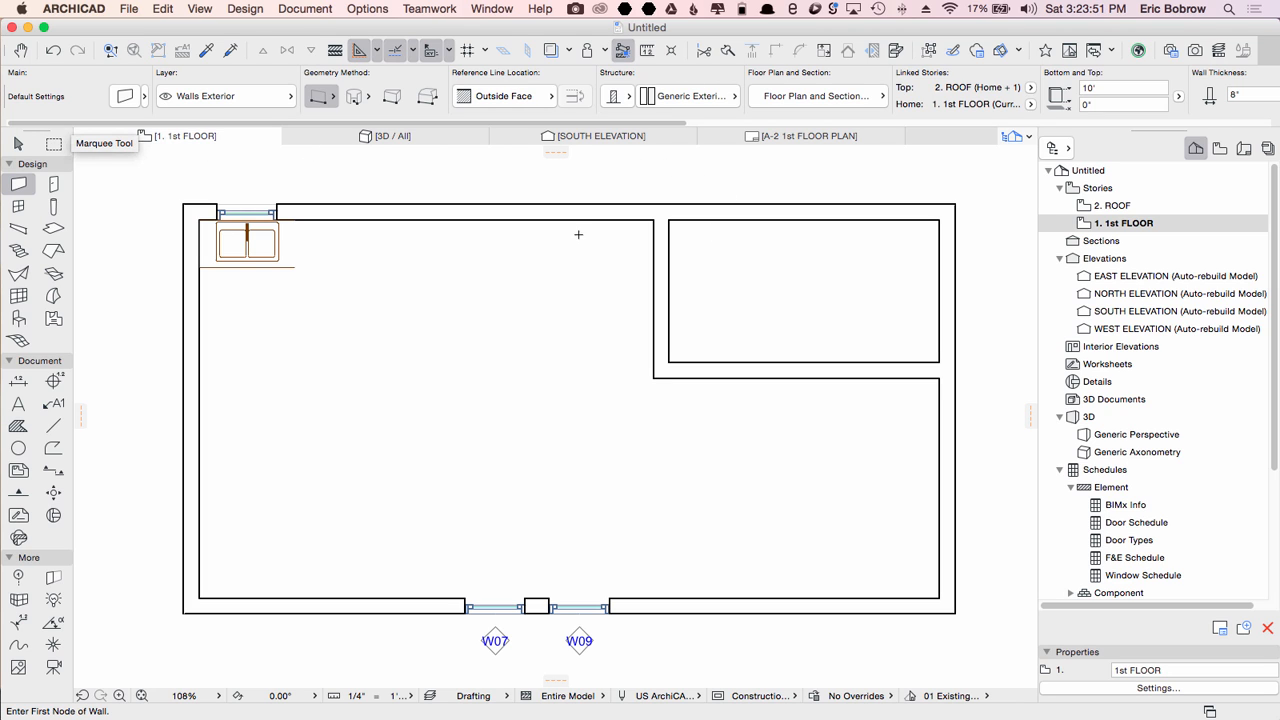
Step: Measure the new room's width from its inner upper-right corner to the interior wall
key(m)
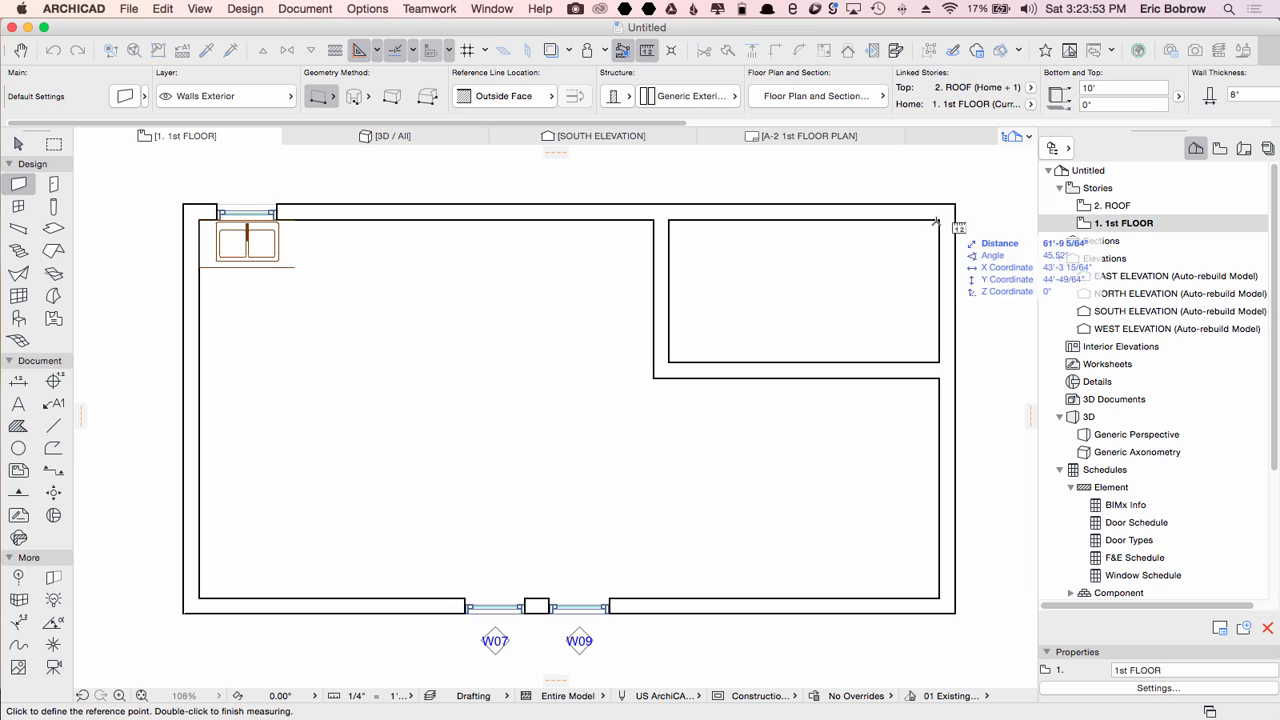
click(935, 221)
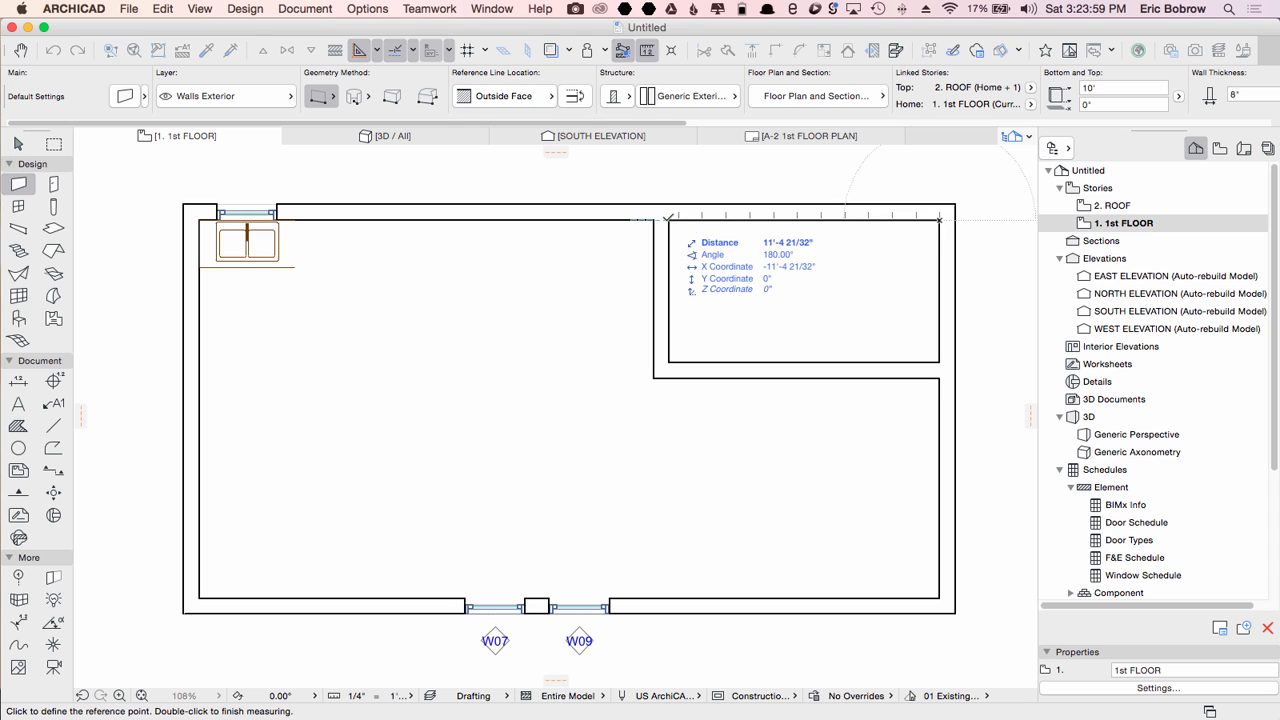
key(Escape)
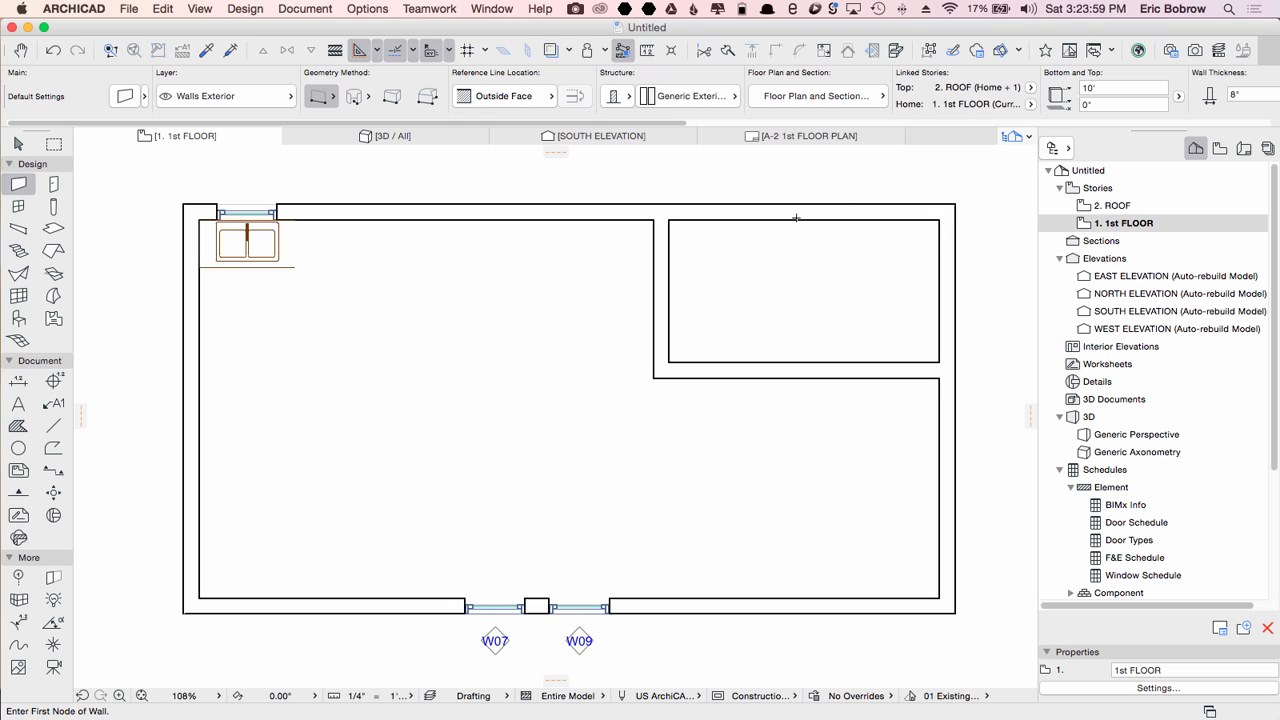
Step: Try stretching the vertical interior wall segment to the left with a marquee, then undo the stretch
click(54, 144)
click(628, 185)
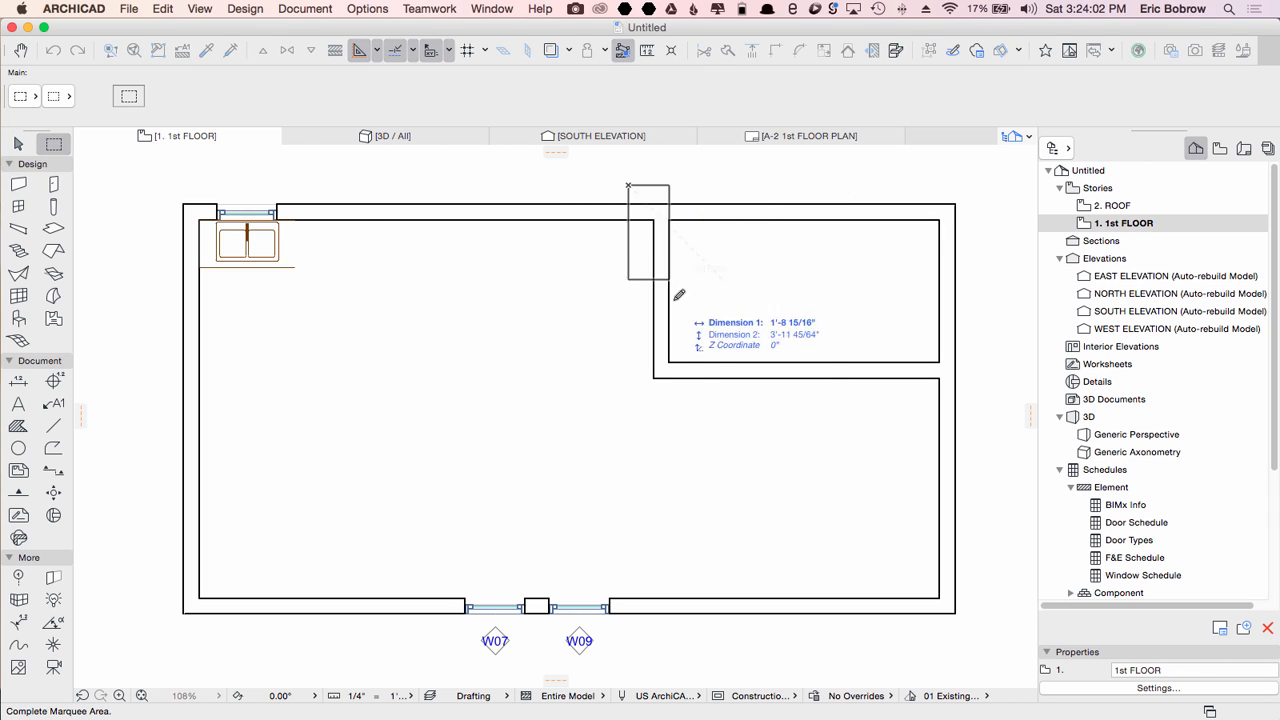
click(691, 426)
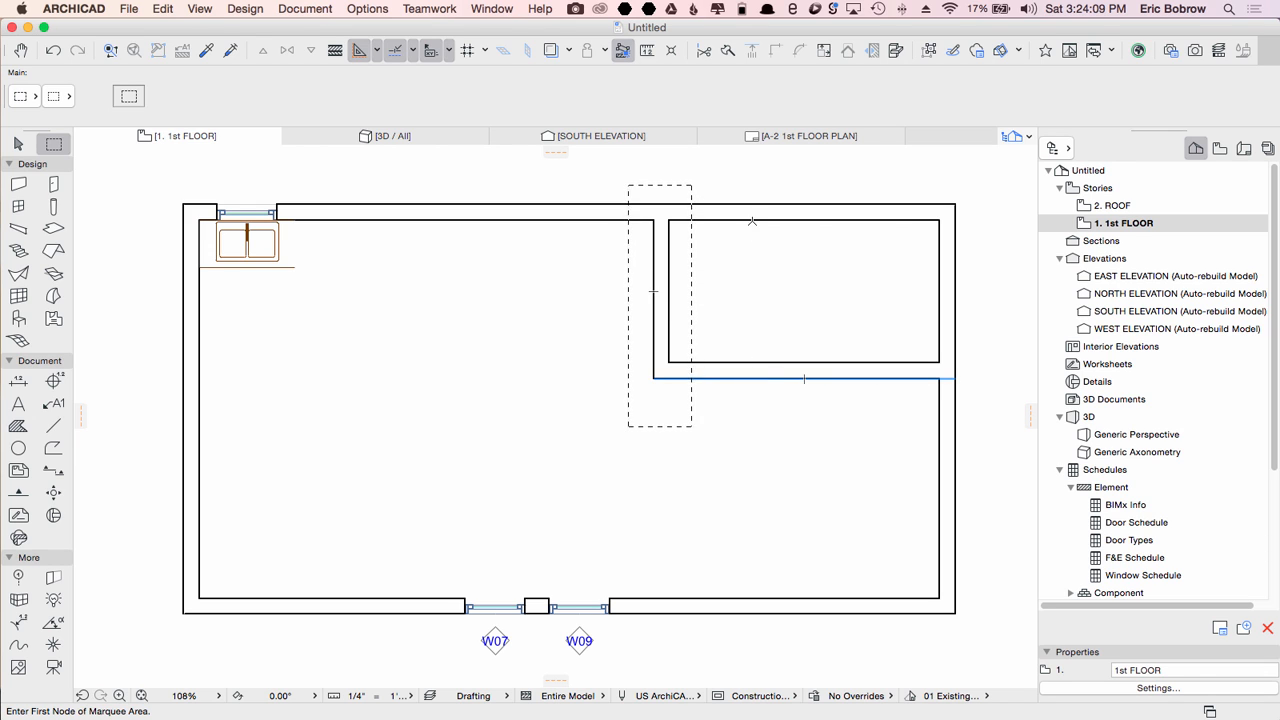
click(670, 219)
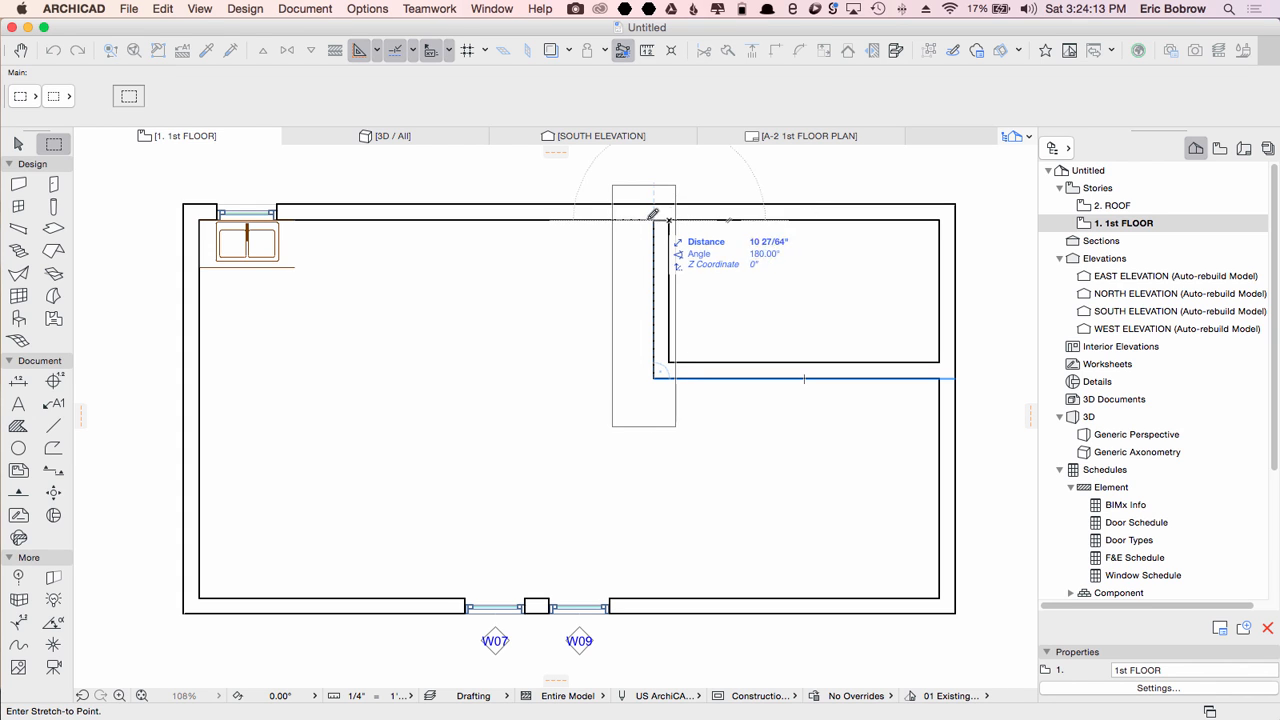
click(598, 219)
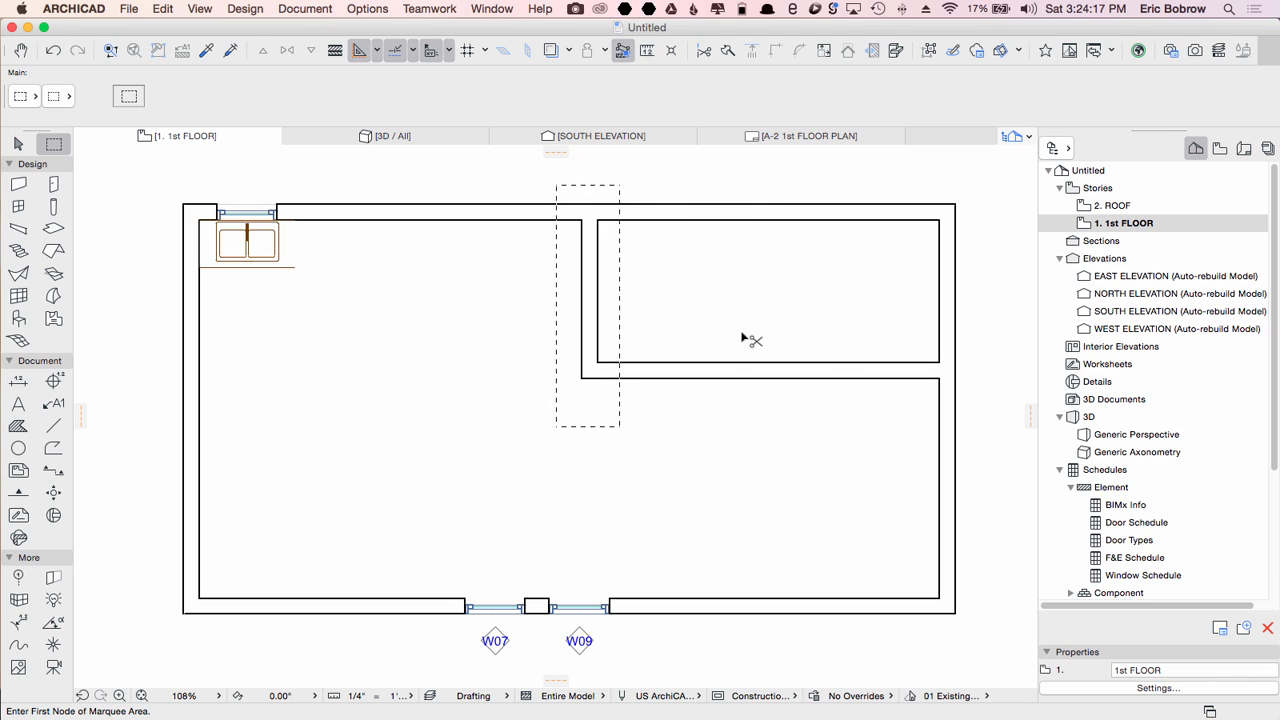
key(super+z)
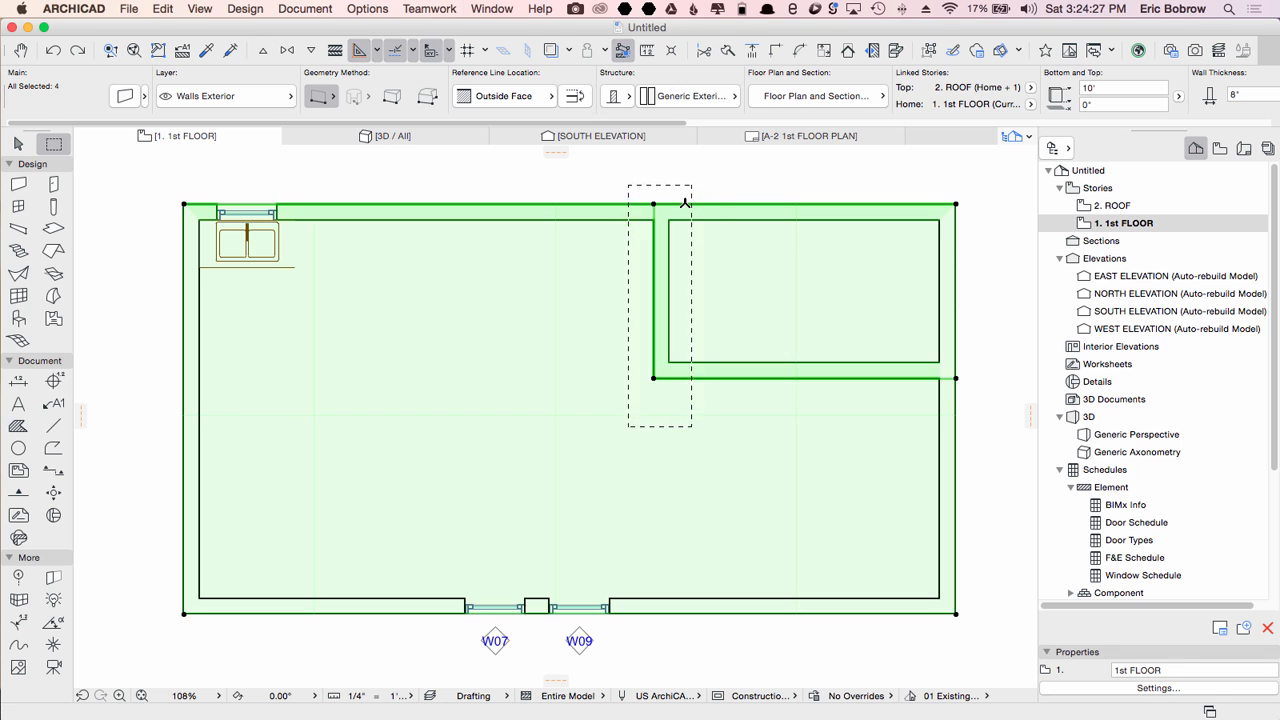
click(655, 201)
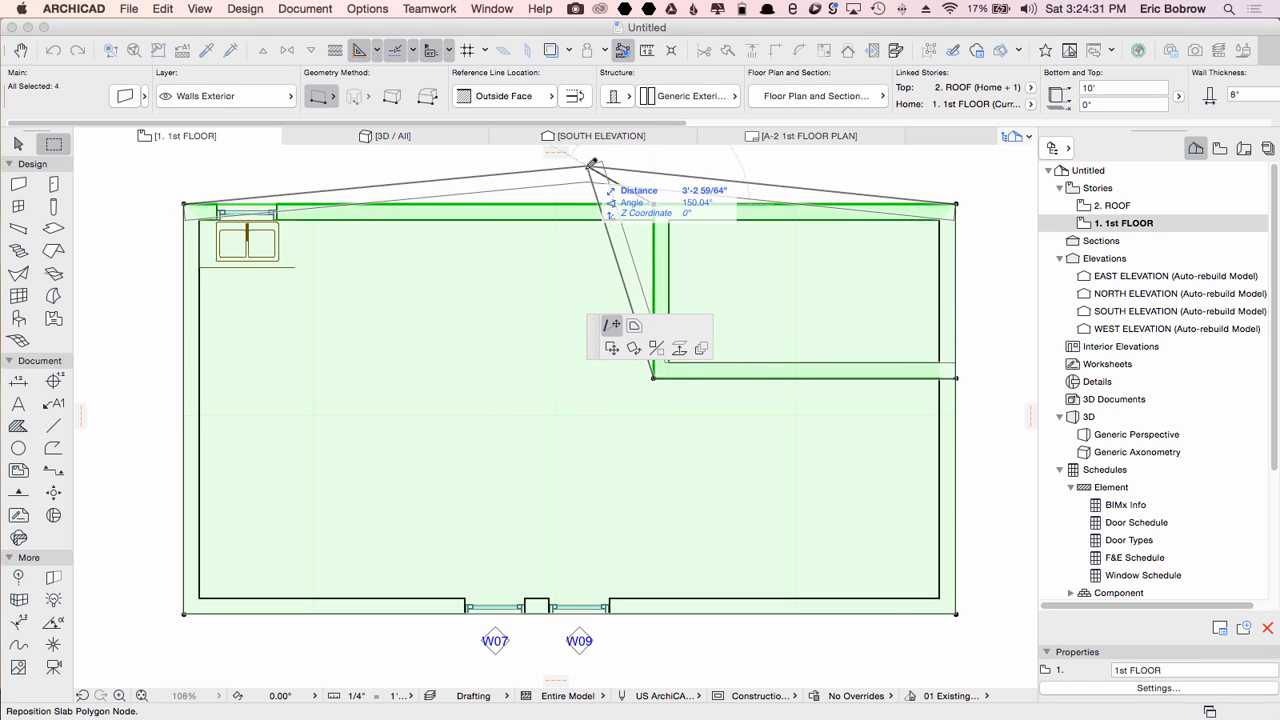
key(Escape)
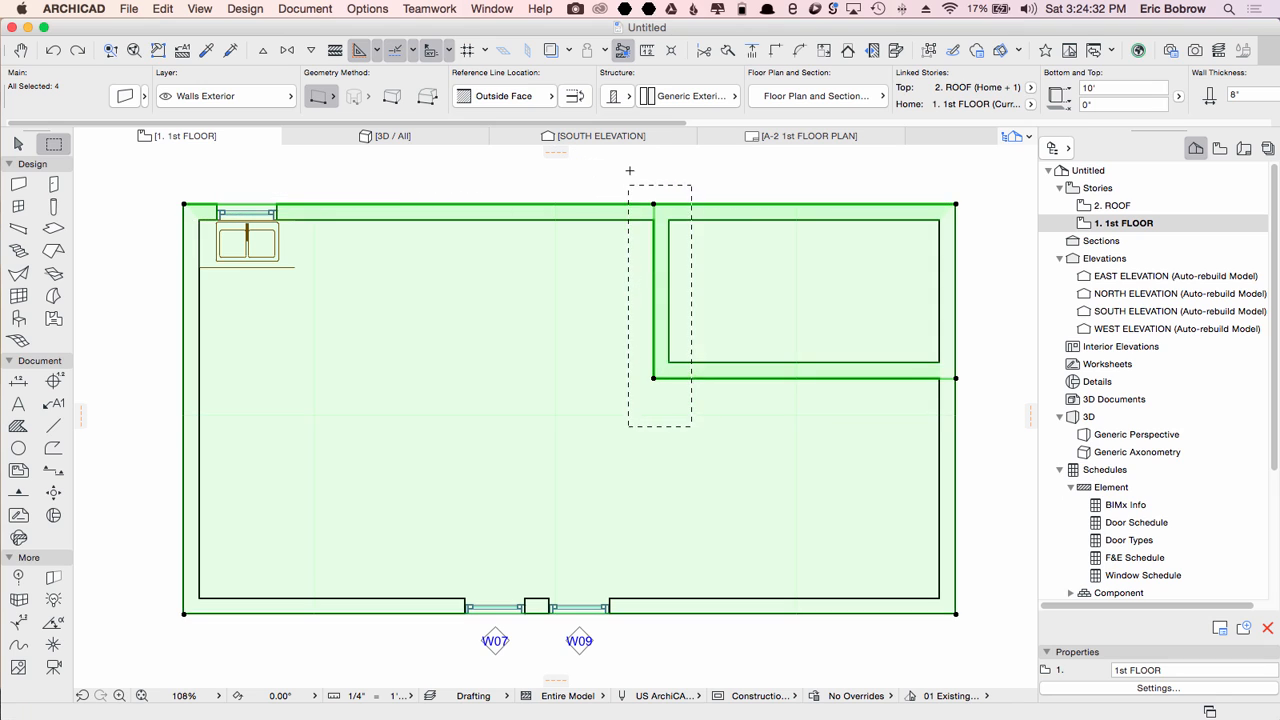
key(Escape)
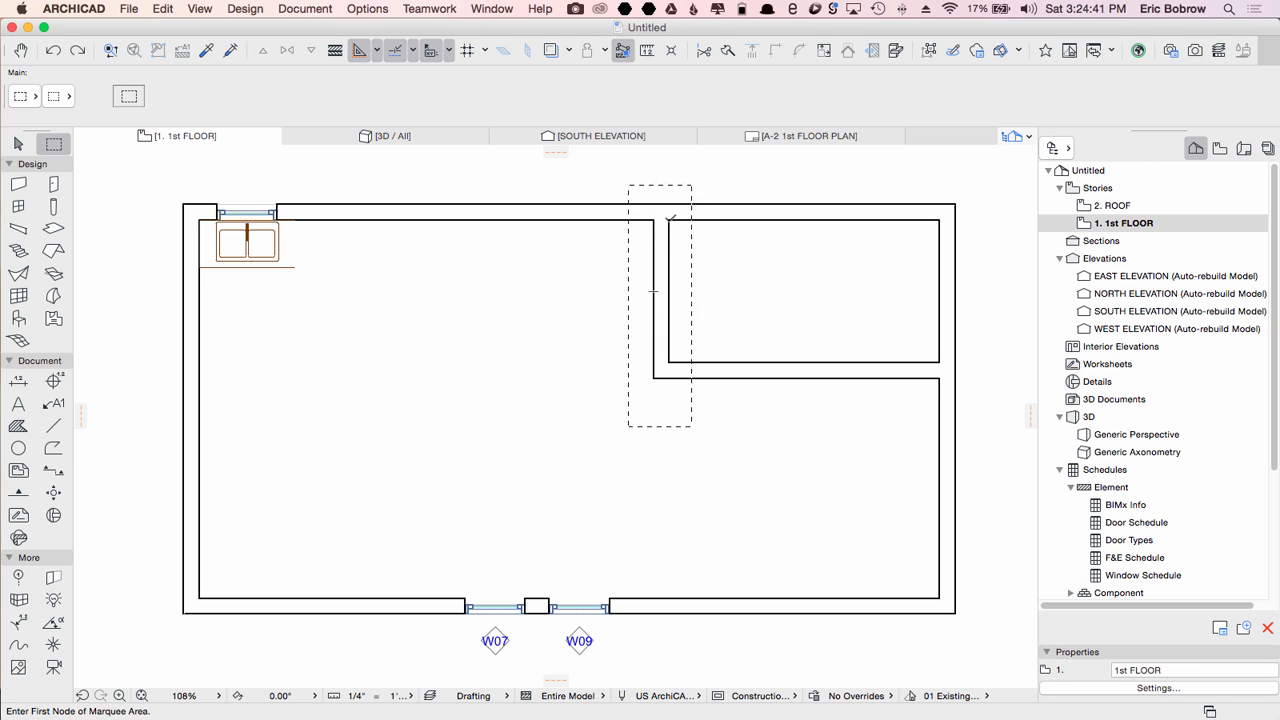
Step: Stretch the vertical interior wall about 7" to the left by entering the distance
click(669, 222)
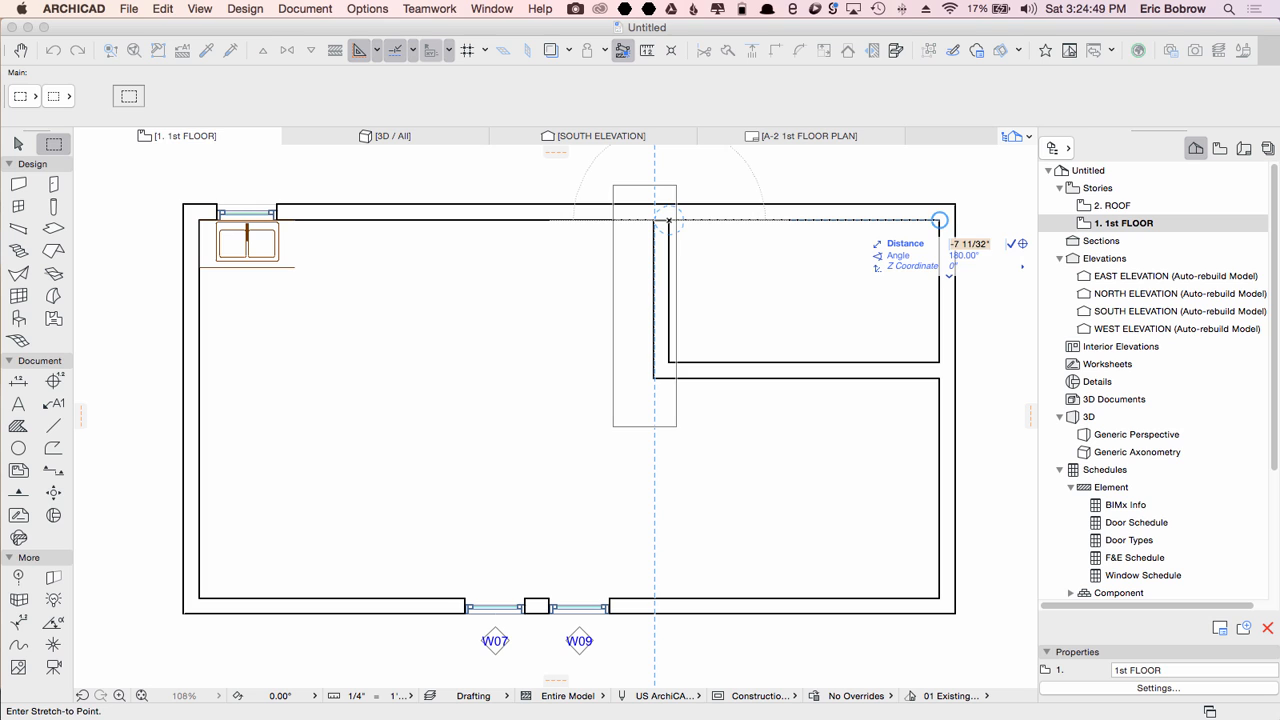
key(Return)
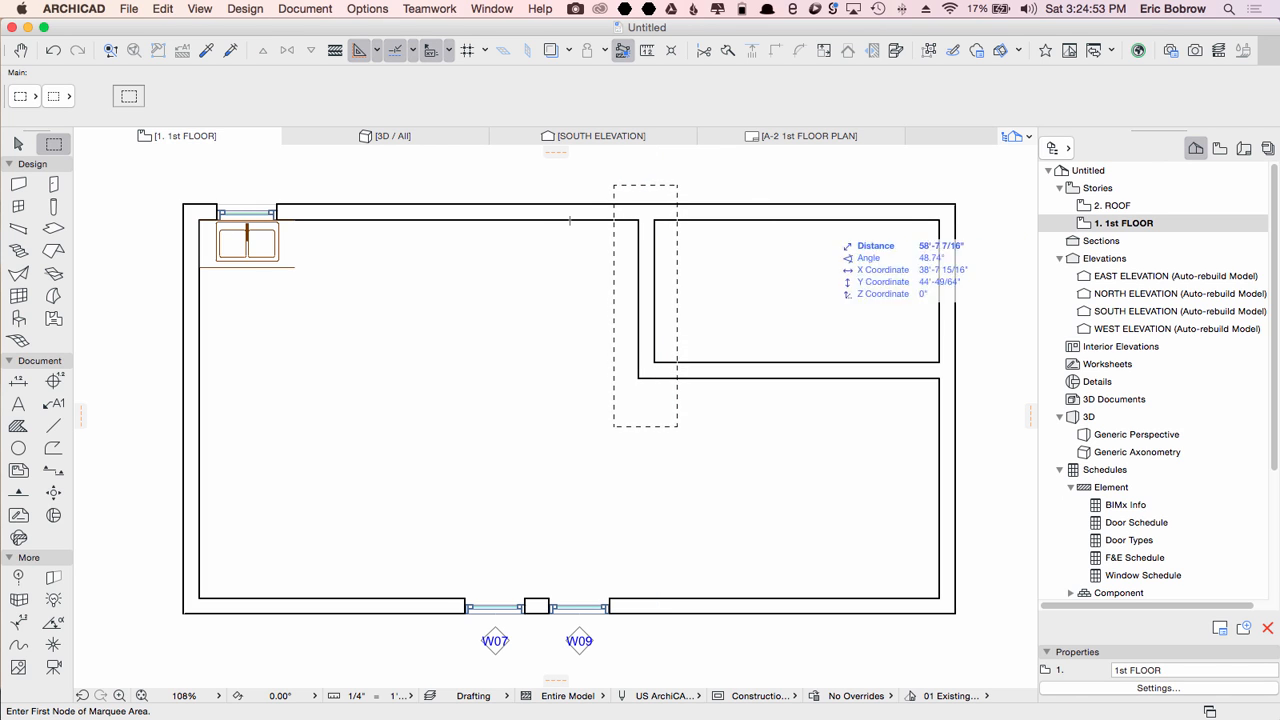
Step: Measure along the top wall from the right exterior wall's inner corner to the interior wall
key(m)
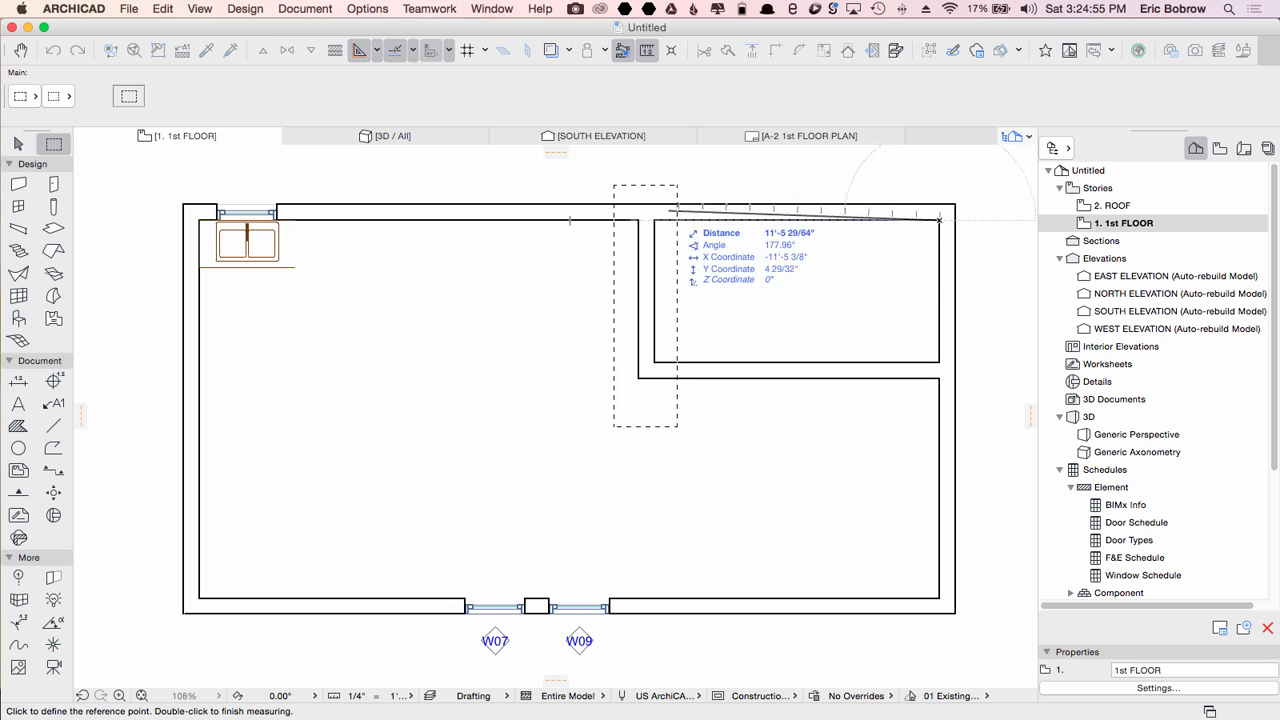
click(654, 219)
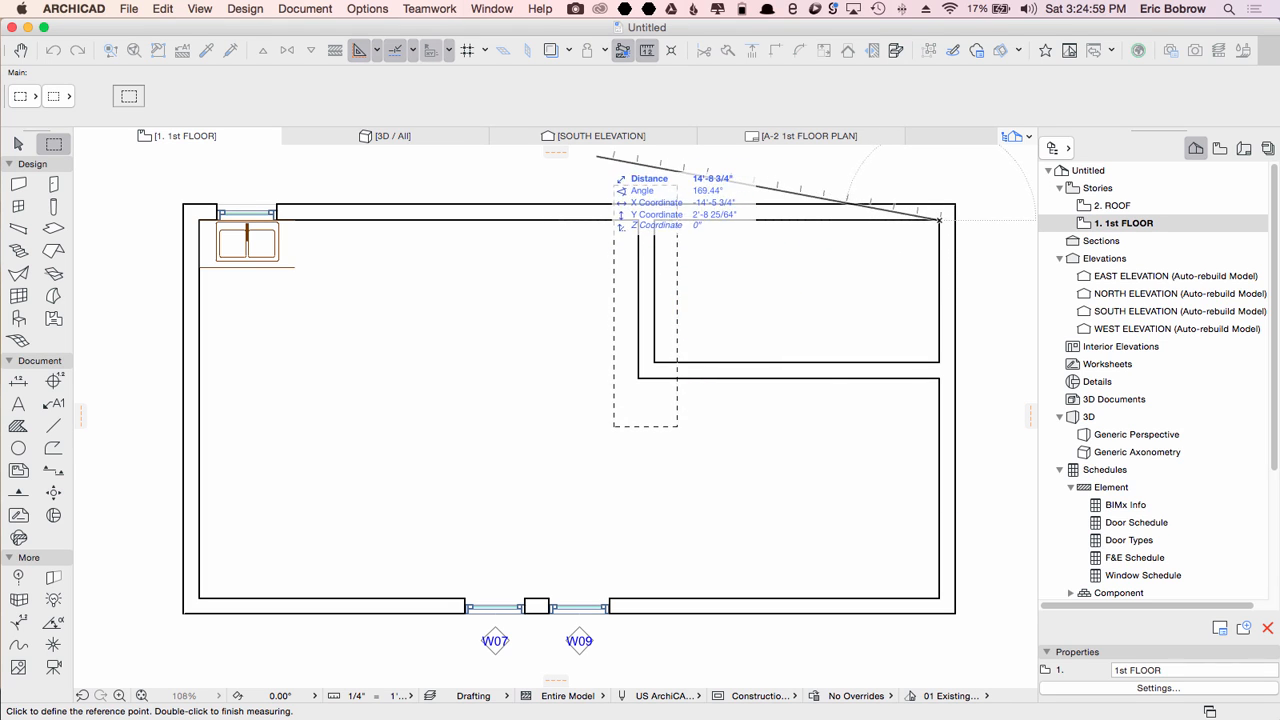
key(Escape)
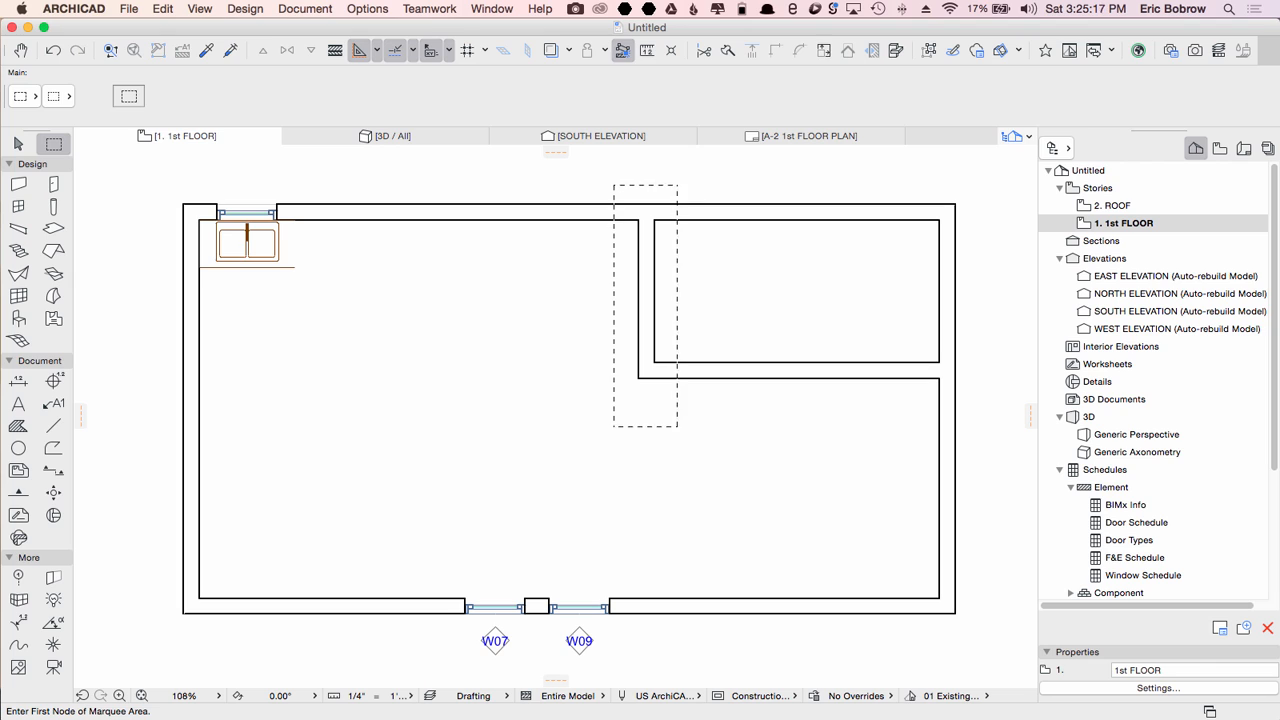
key(Escape)
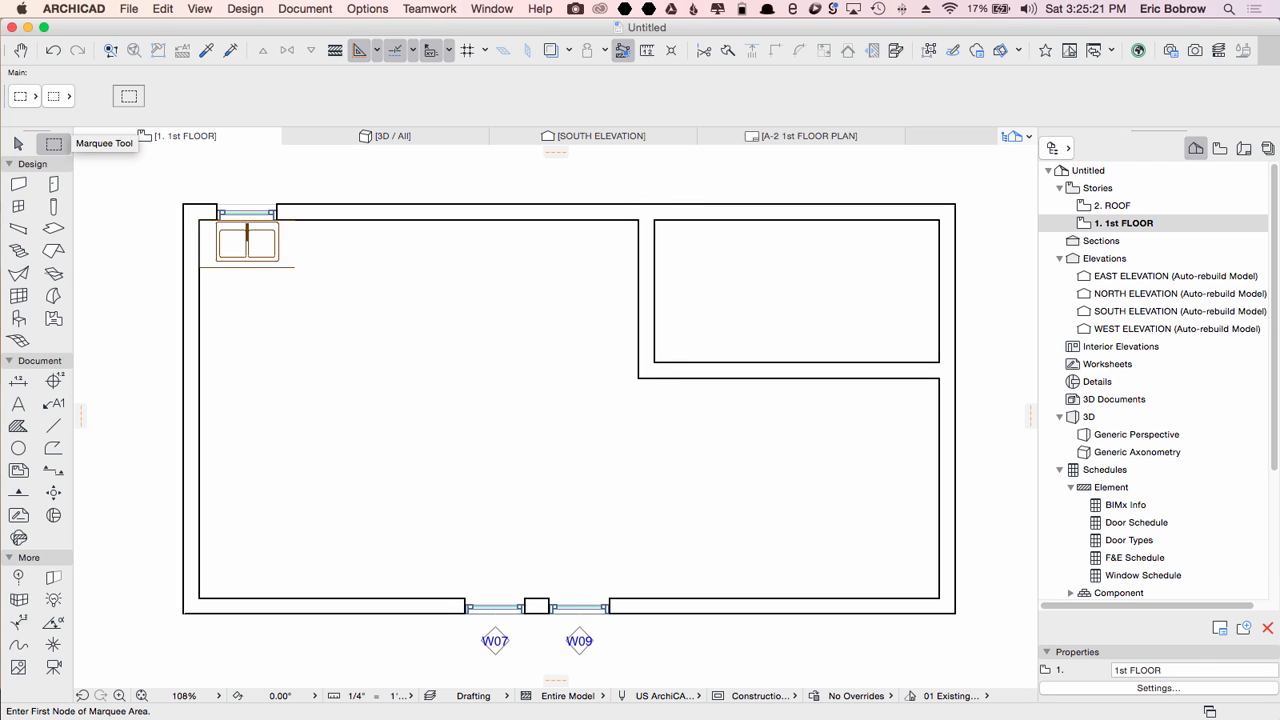
Step: Copy all elements of the 1st FLOOR plan and paste them in place onto the ROOF story
click(18, 143)
drag(150, 186, 984, 660)
key(super+c)
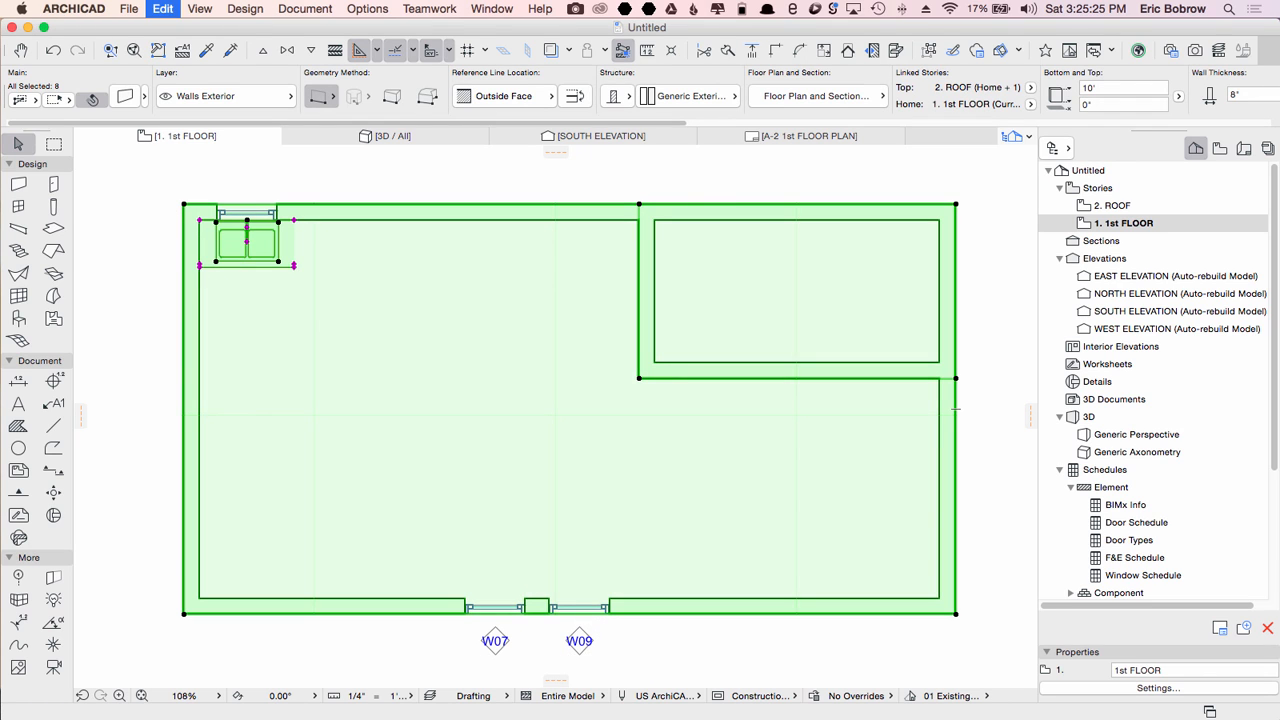
key(super+Up)
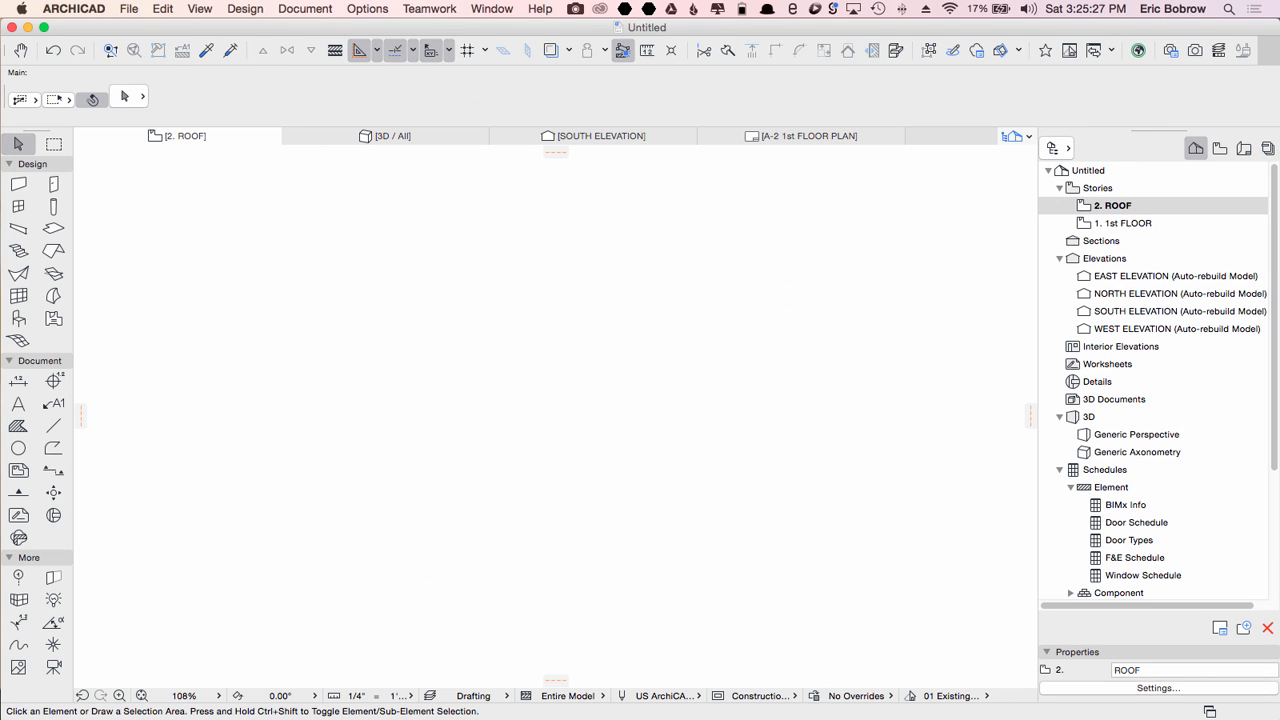
key(super+v)
click(984, 660)
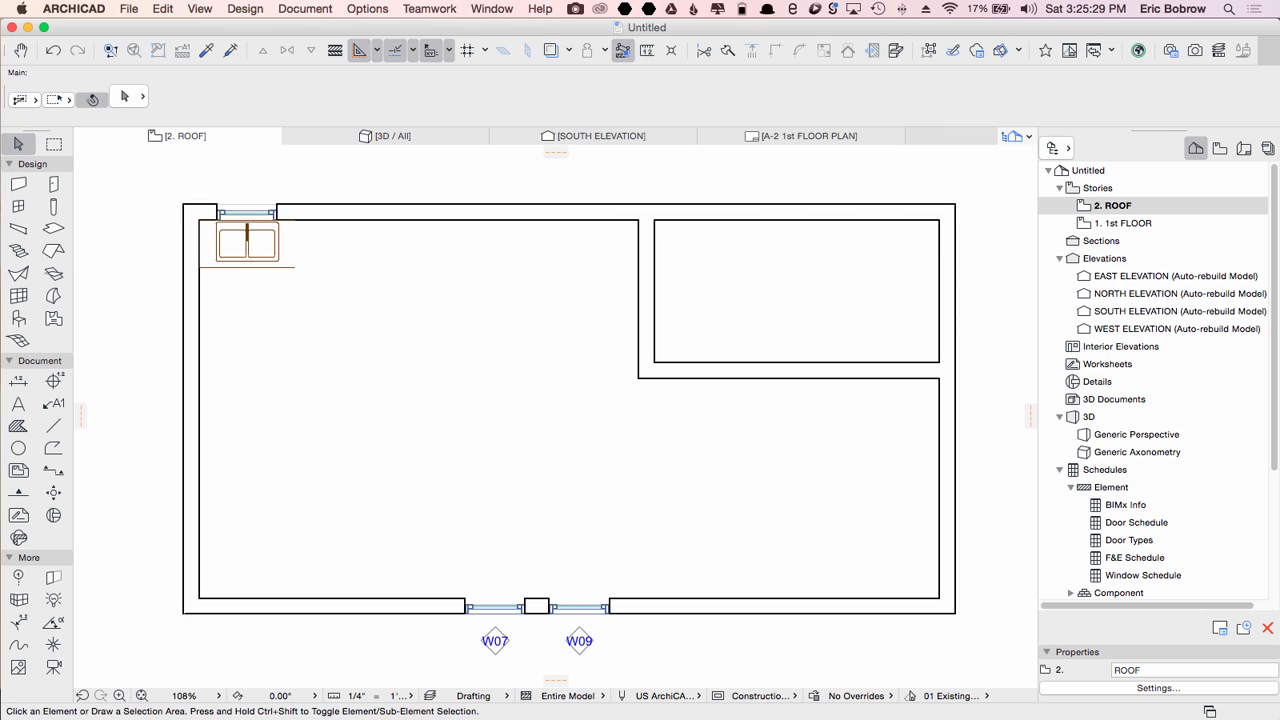
Step: Delete the pasted cabinet, floor slab and both interior wall segments from the ROOF story
click(248, 262)
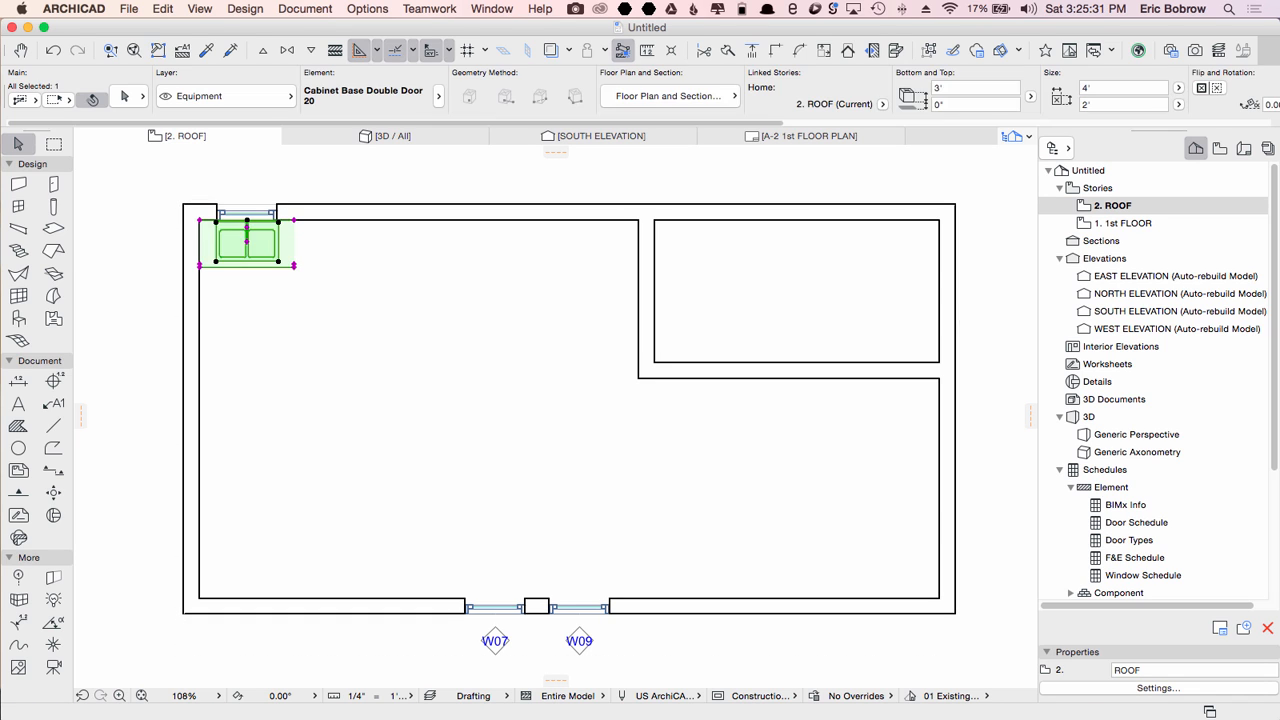
key(Delete)
click(320, 310)
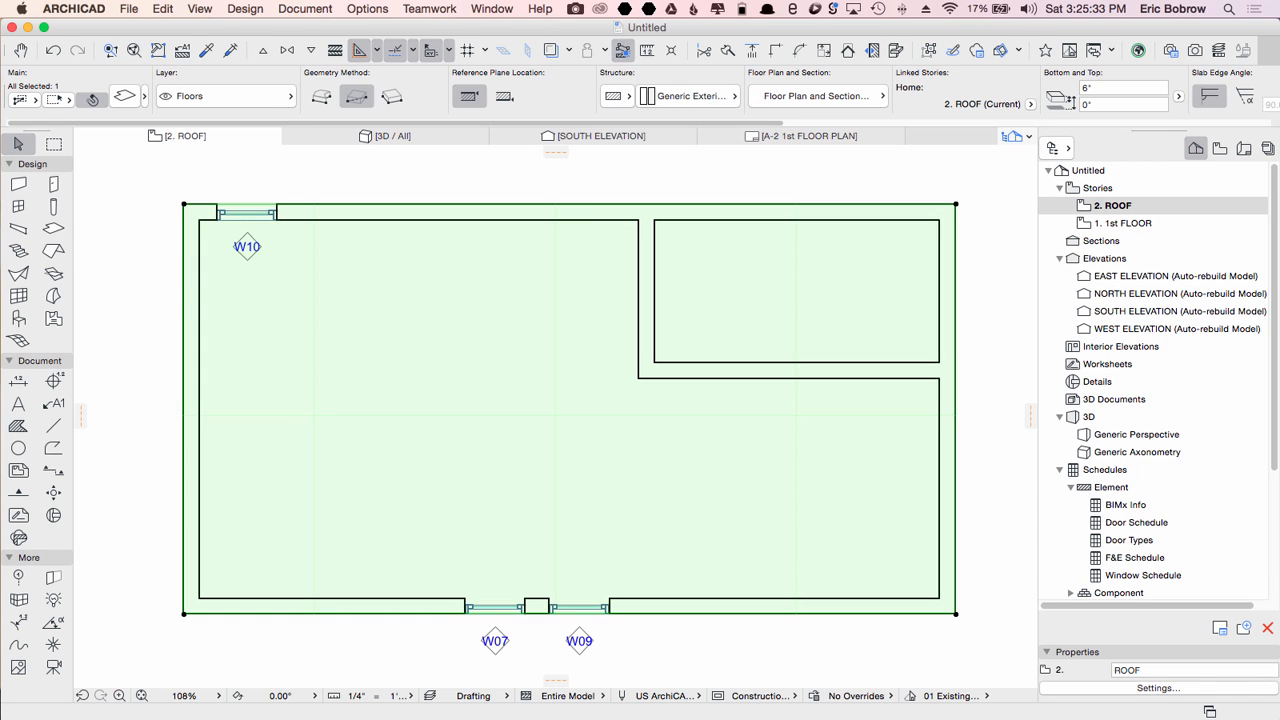
key(Delete)
click(639, 322)
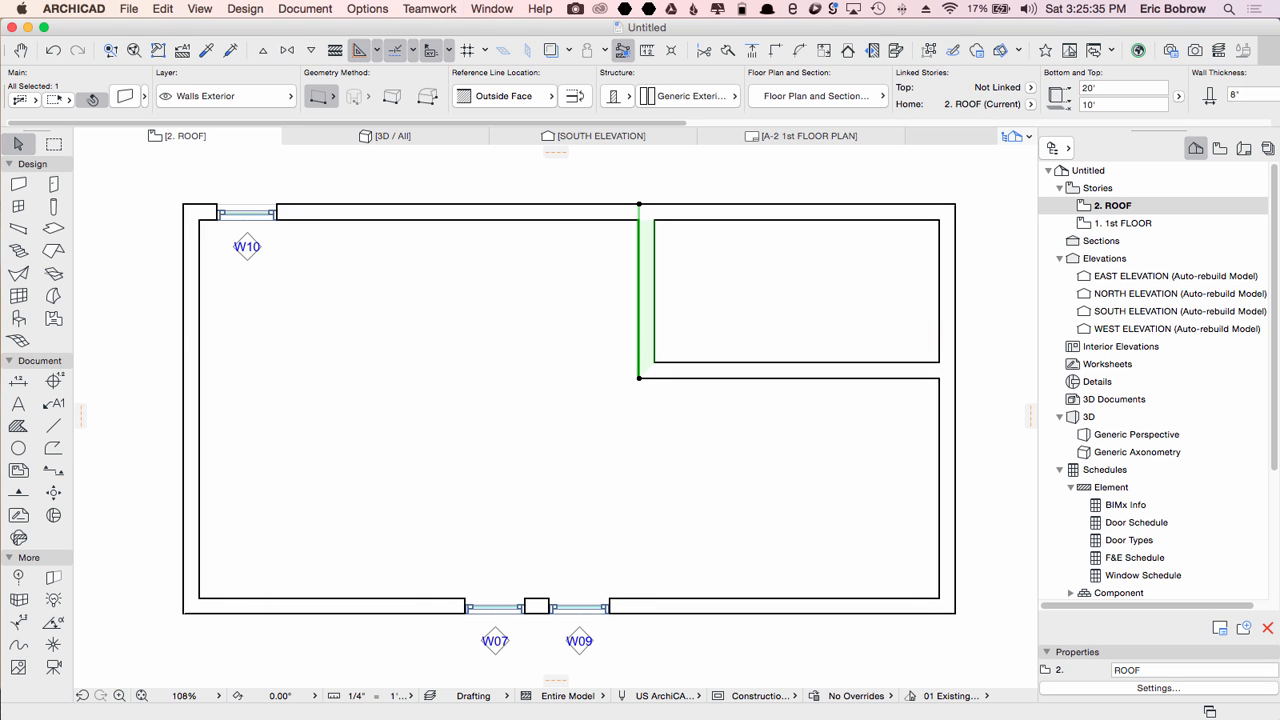
shift+click(704, 378)
key(Delete)
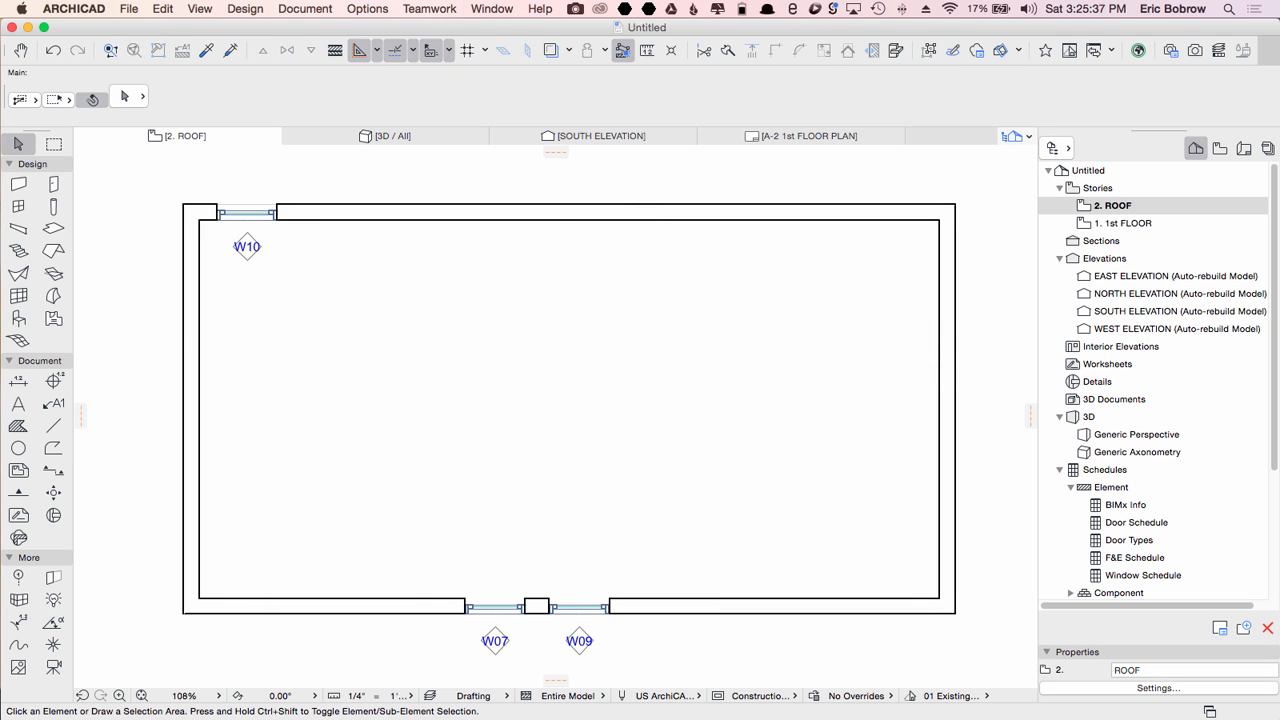
Step: Inspect the two-story model in the 3D view and return to the ROOF plan
key(F3)
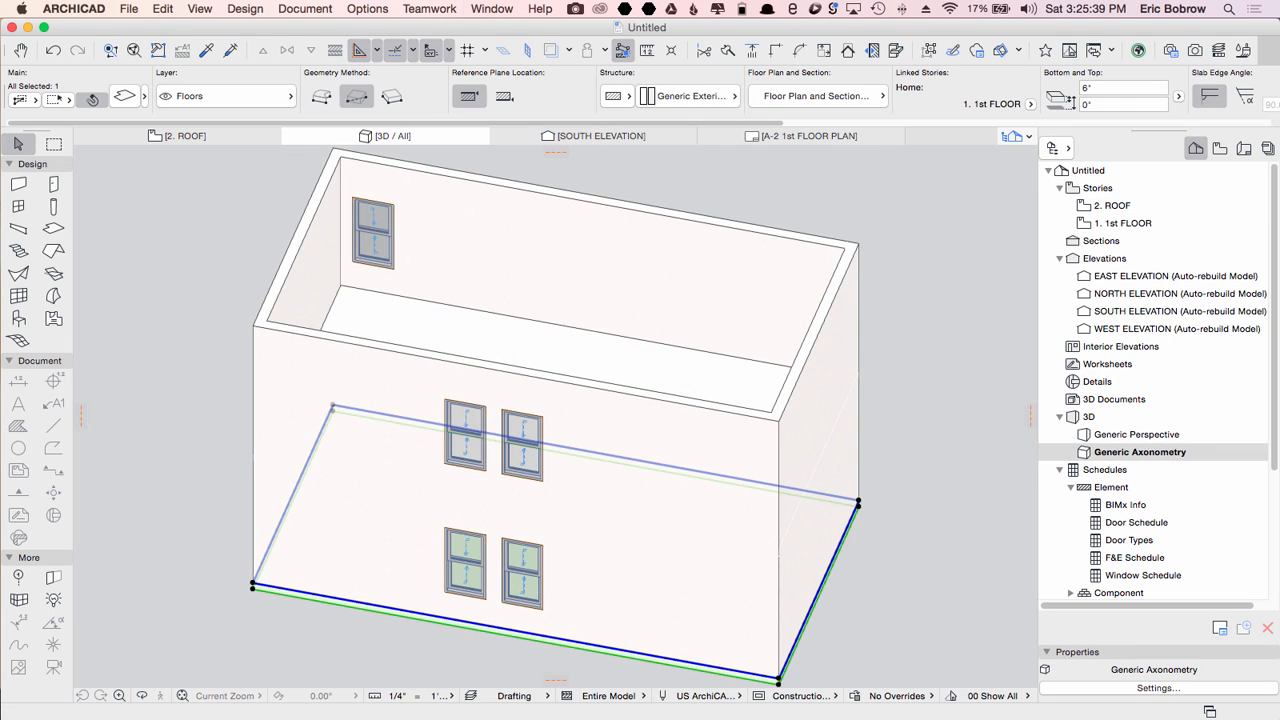
key(Escape)
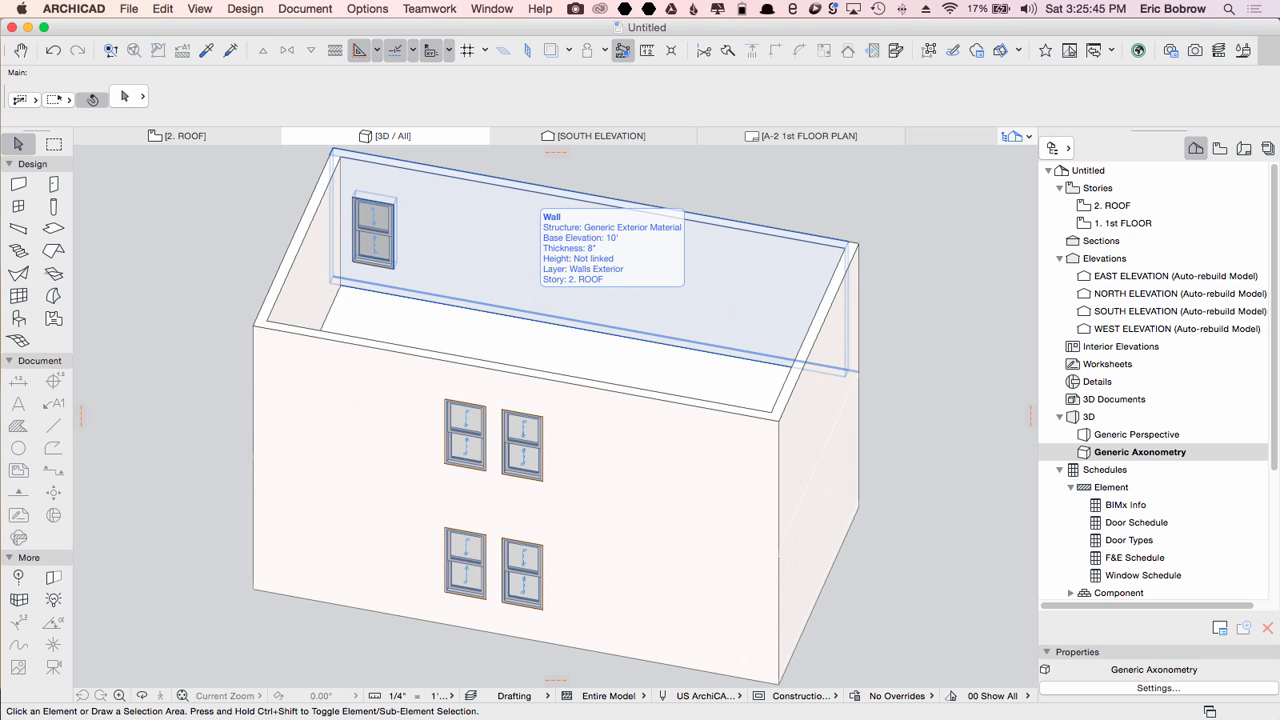
key(F2)
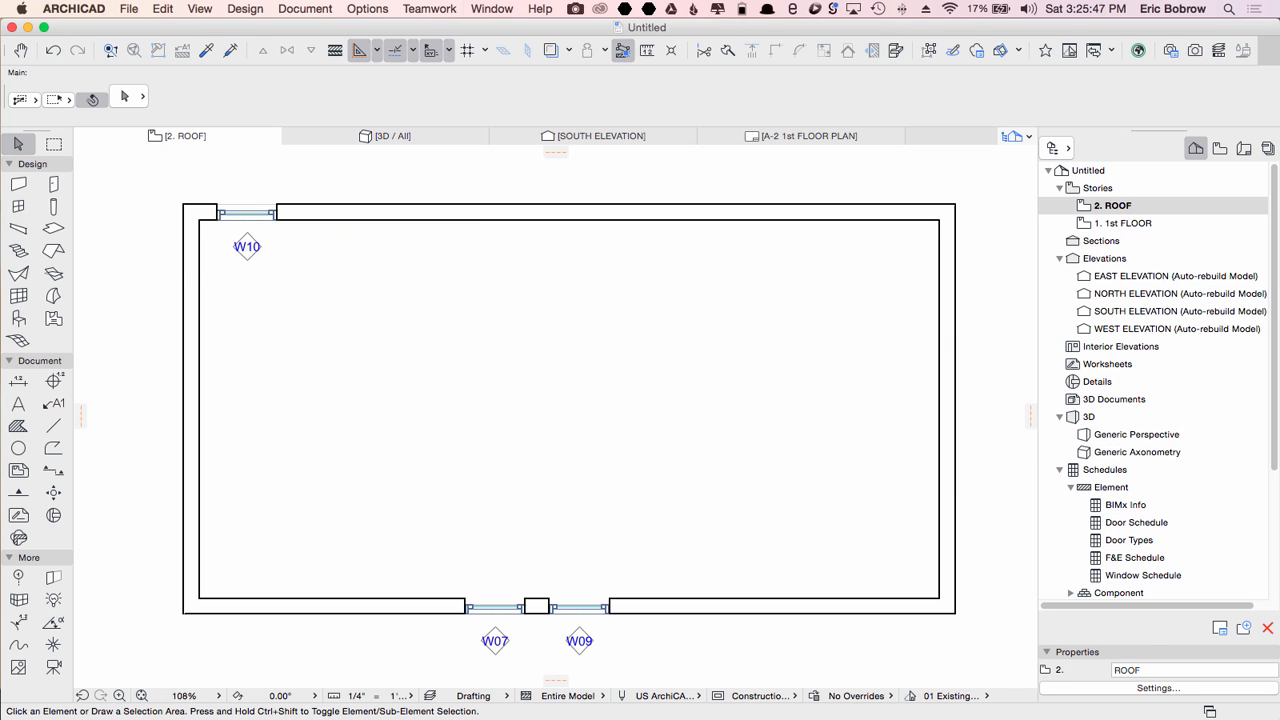
Step: Stretch the ROOF story's left exterior wall about 4' outward with a single-story marquee and check it in 3D
click(54, 145)
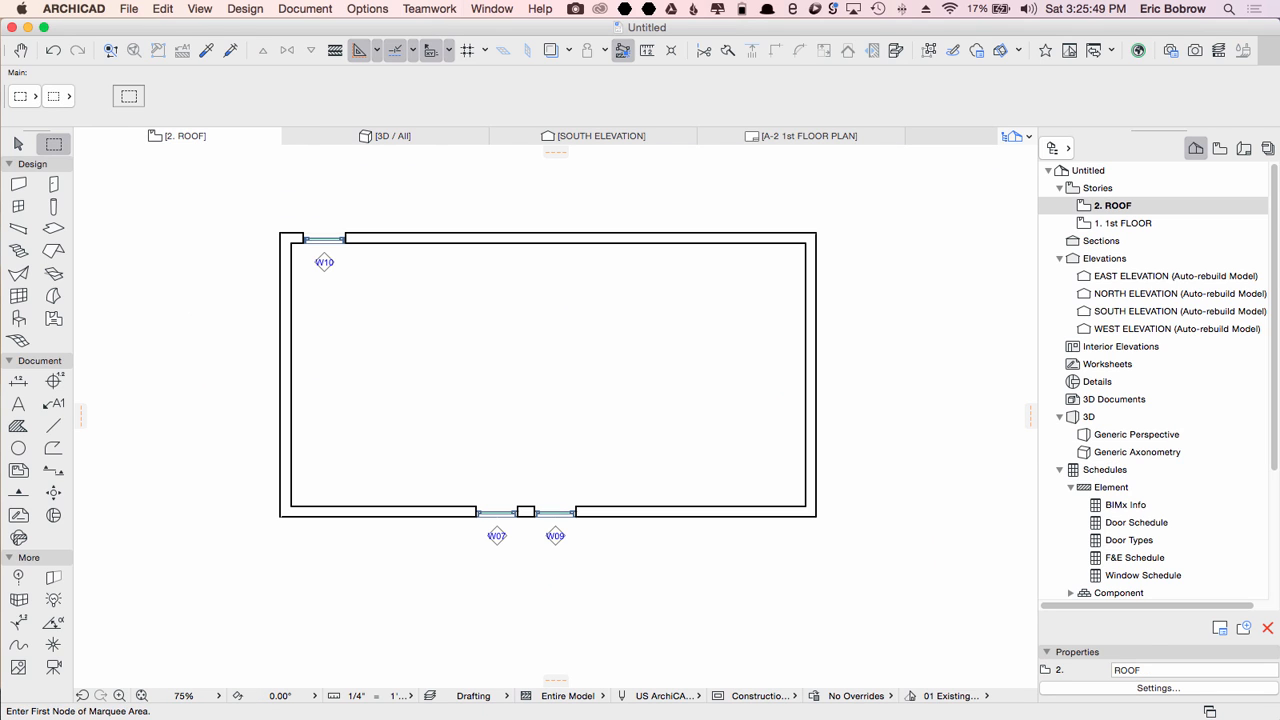
click(234, 195)
click(400, 565)
click(27, 97)
click(54, 106)
key(super+h)
click(280, 233)
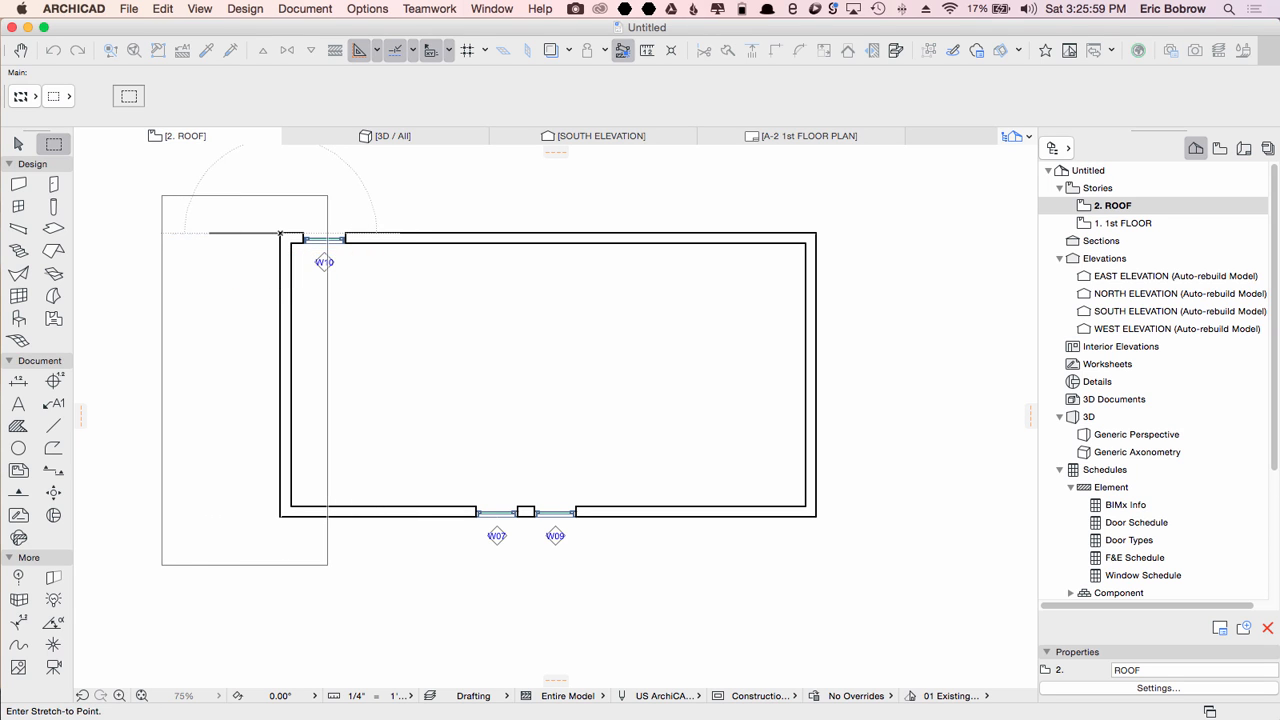
click(209, 233)
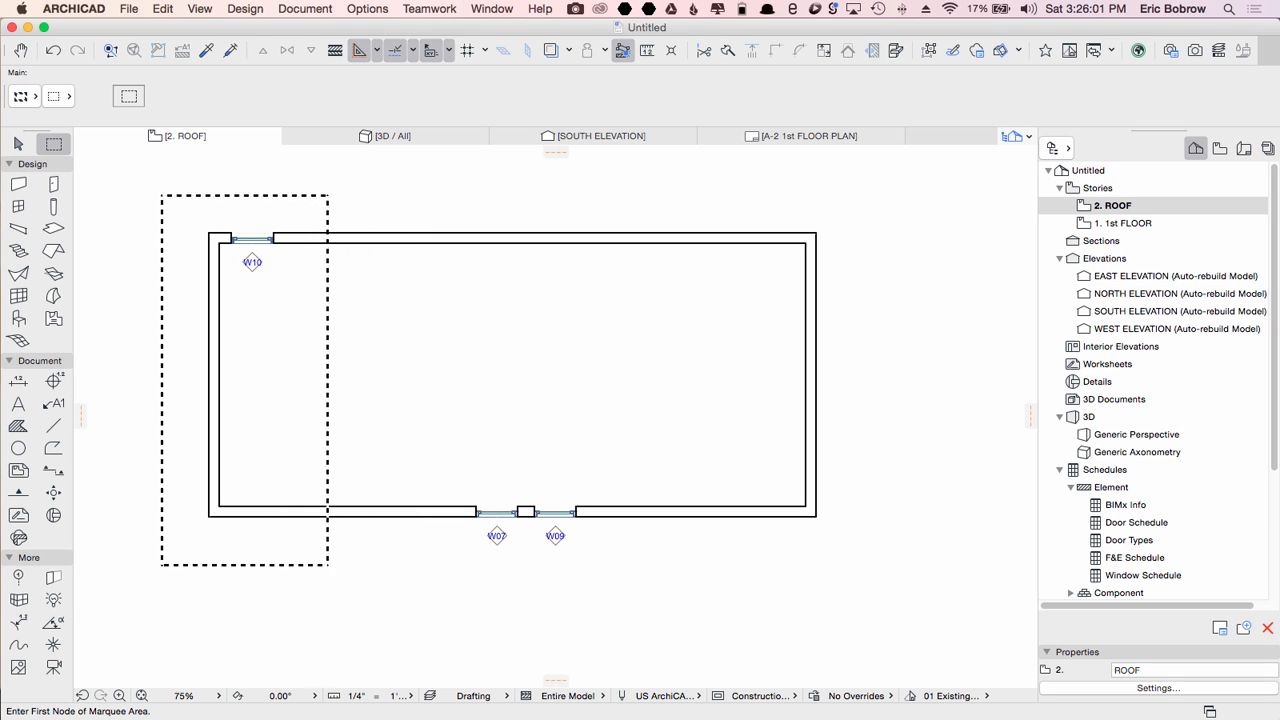
double_click(197, 172)
key(F3)
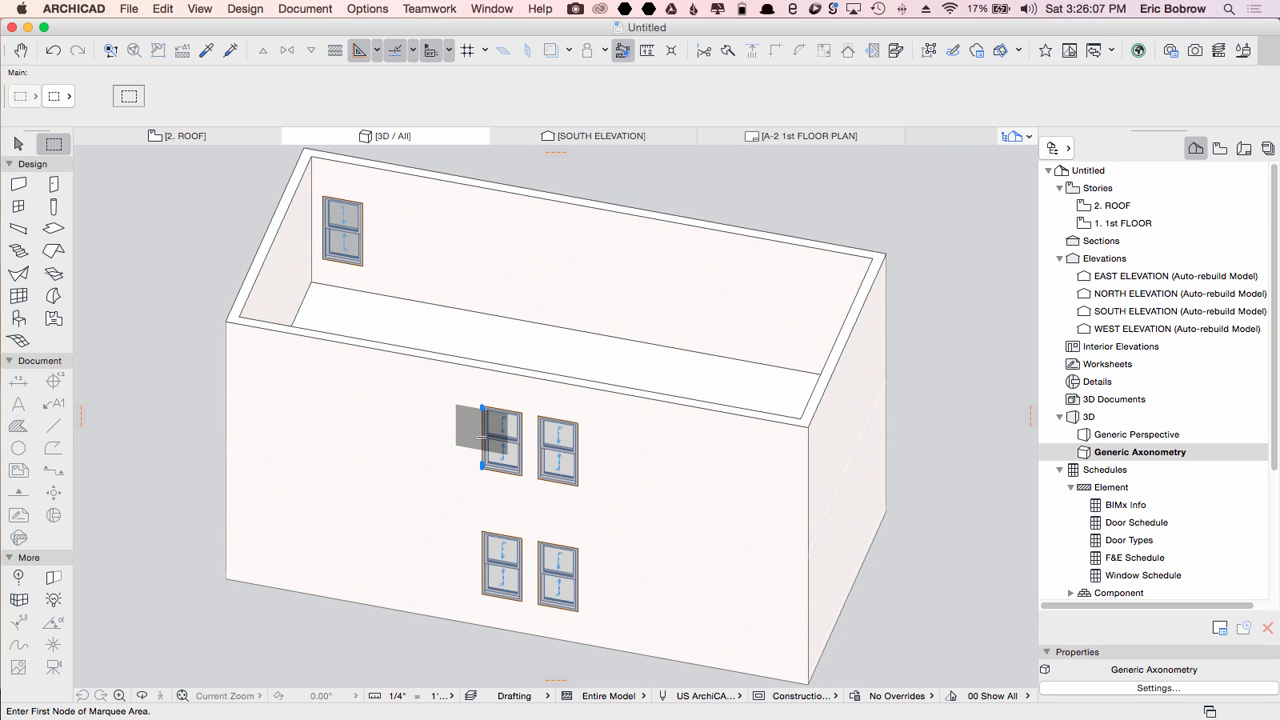
key(F2)
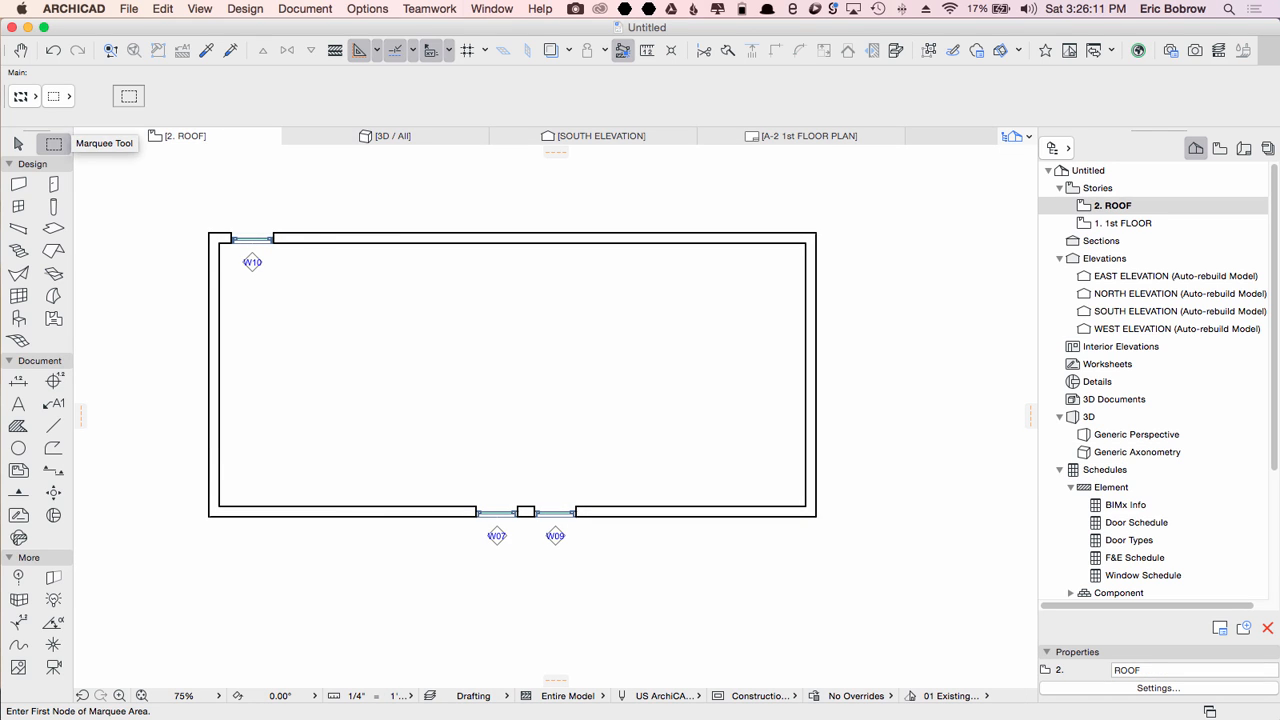
Step: Stretch the ROOF story's left exterior wall about 8'-7" inward with a single-story marquee and check the setback in 3D
click(183, 204)
click(320, 569)
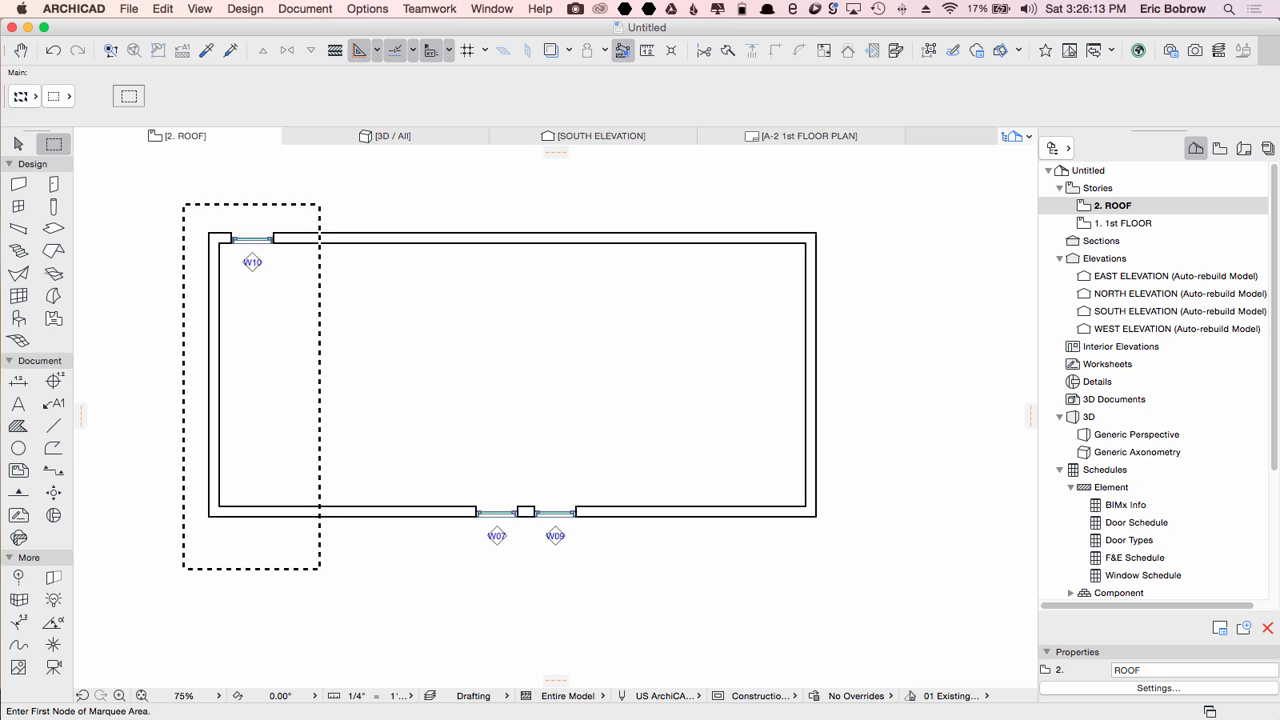
click(22, 96)
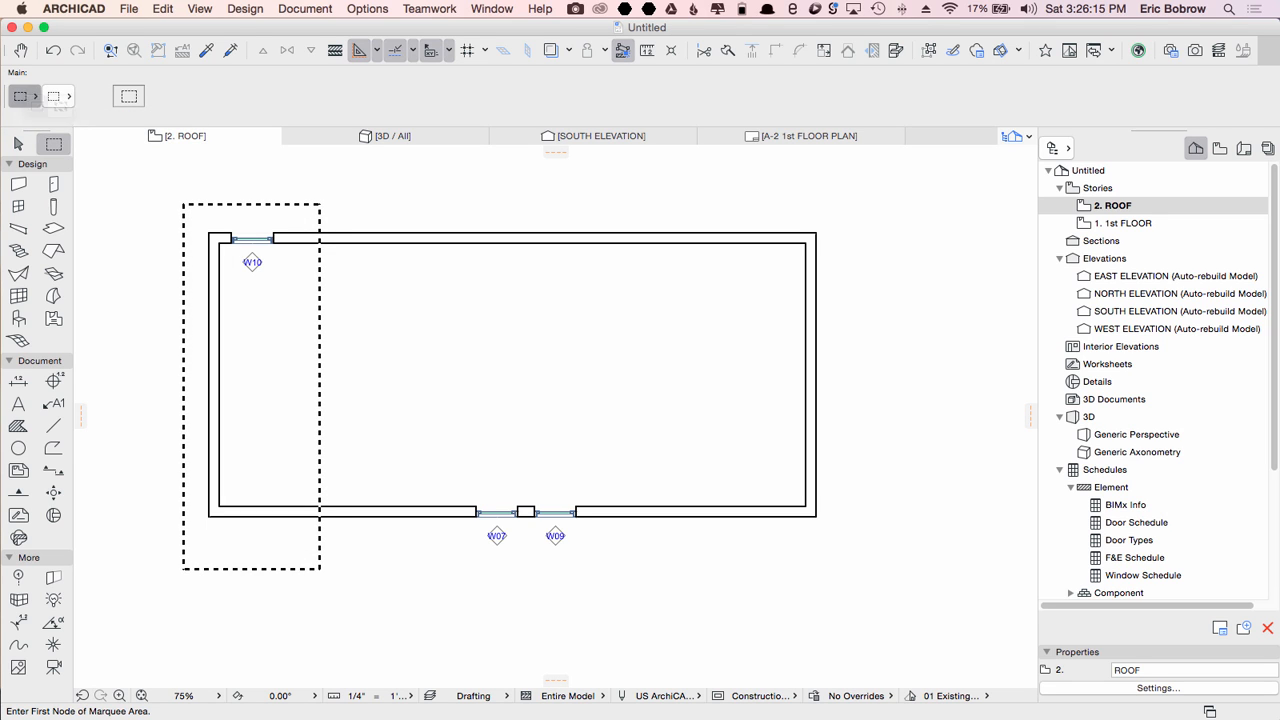
click(36, 105)
key(super+h)
click(208, 233)
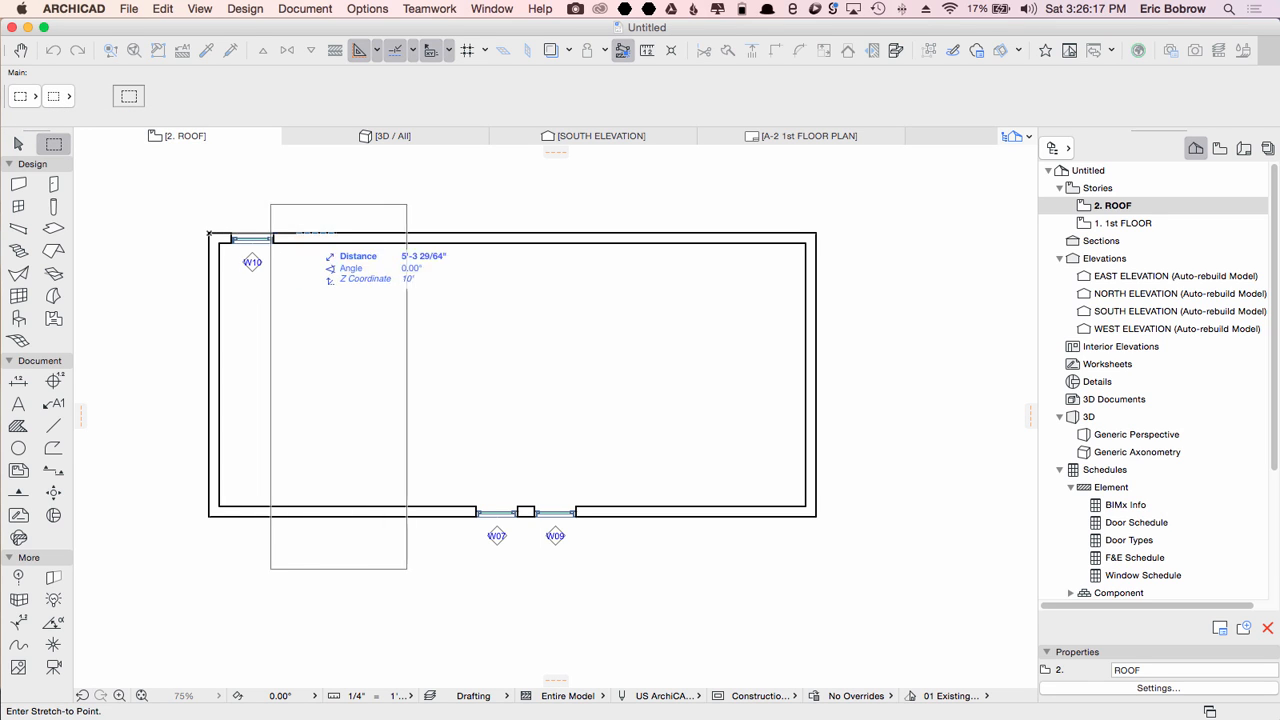
click(355, 233)
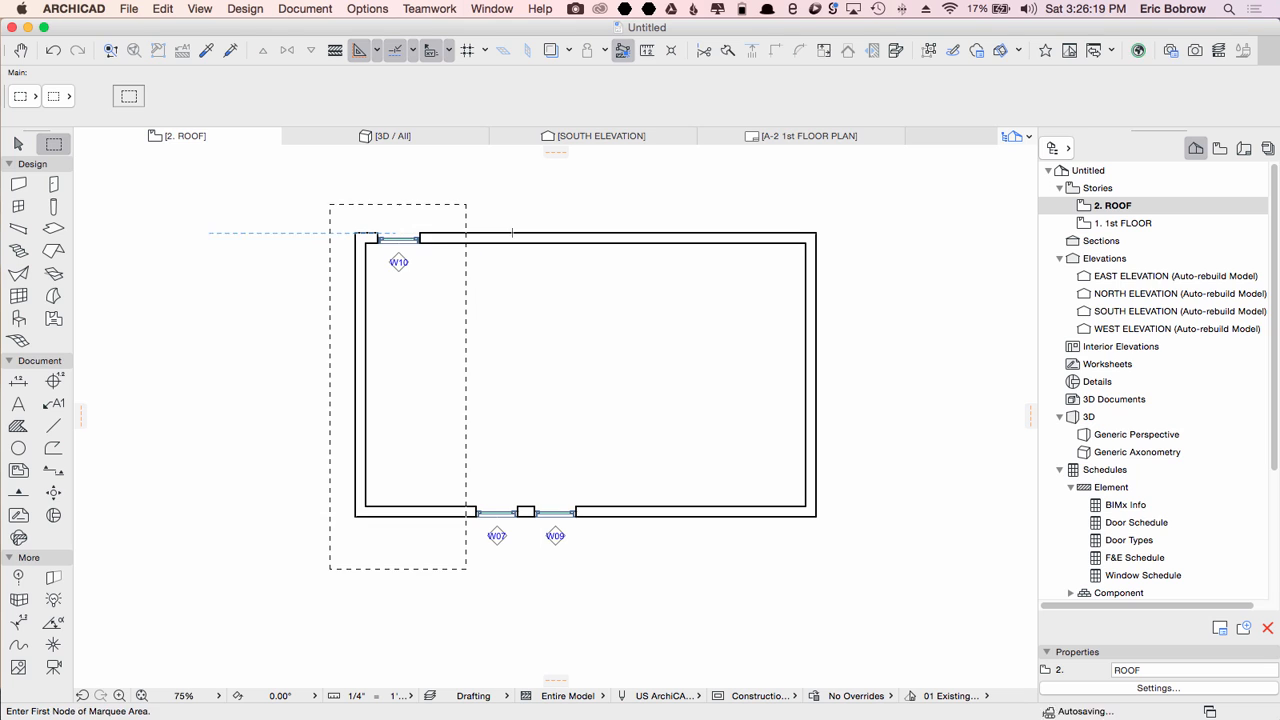
key(Escape)
key(F3)
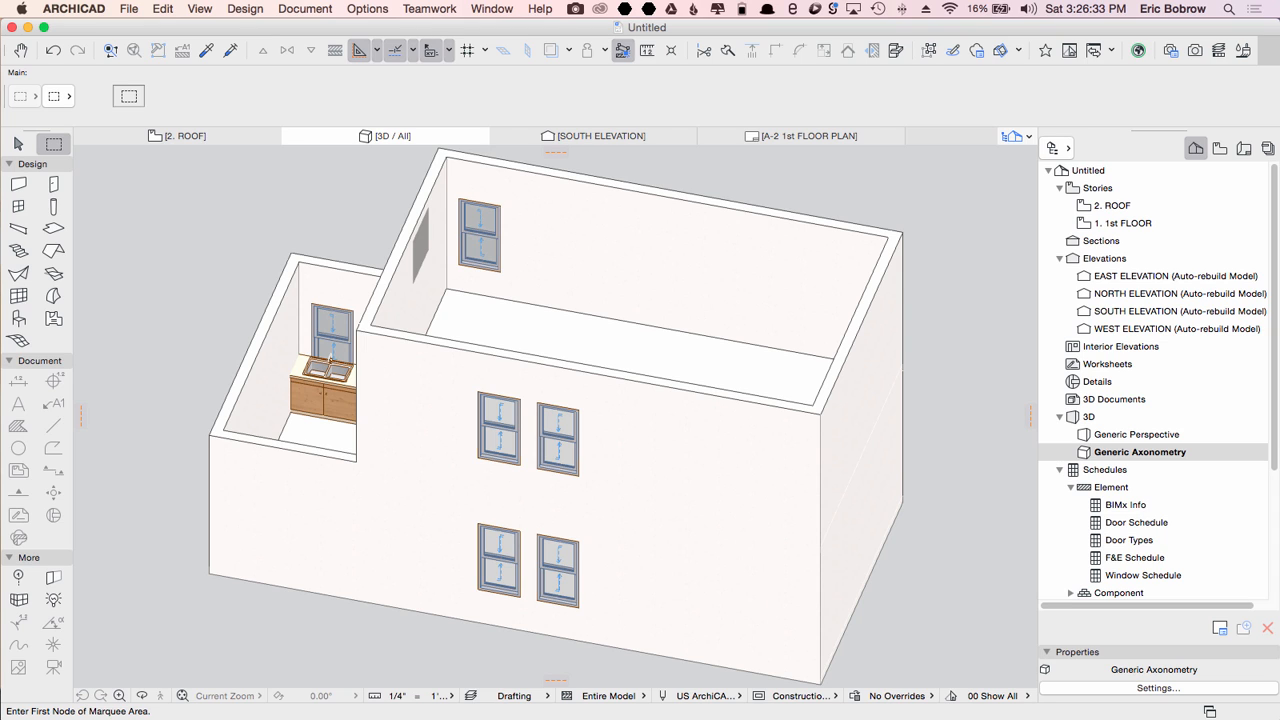
key(F2)
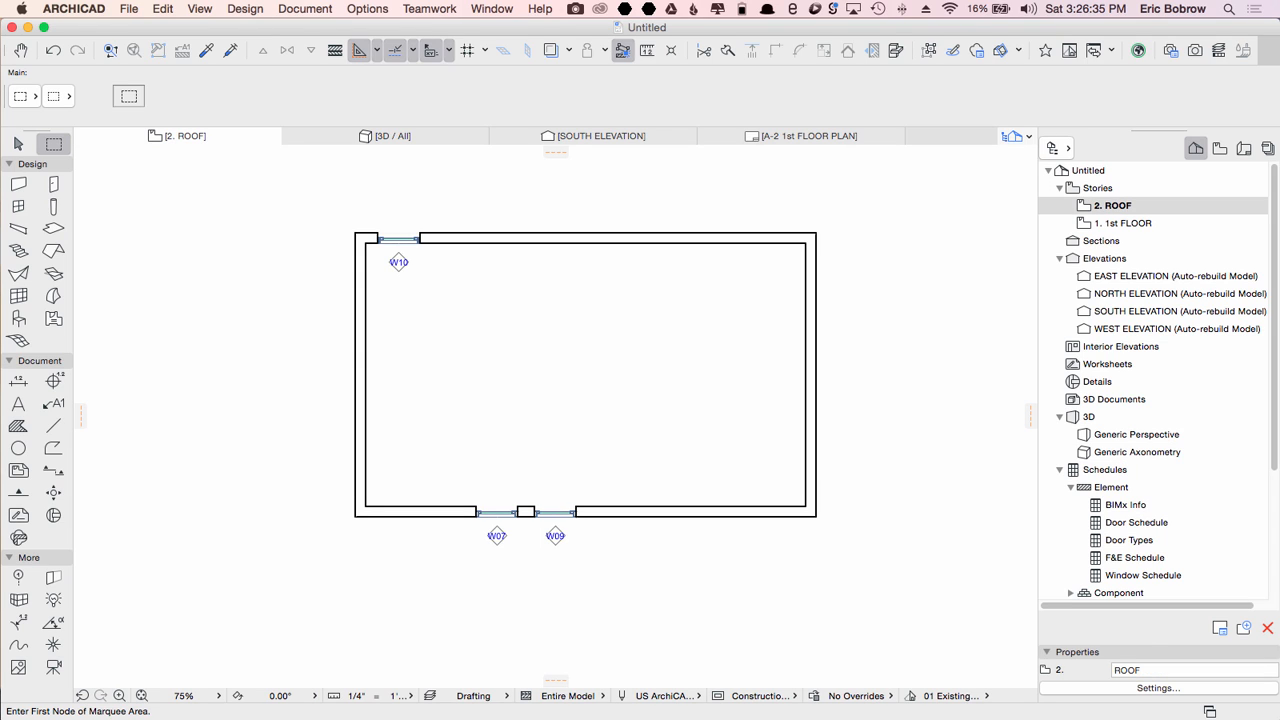